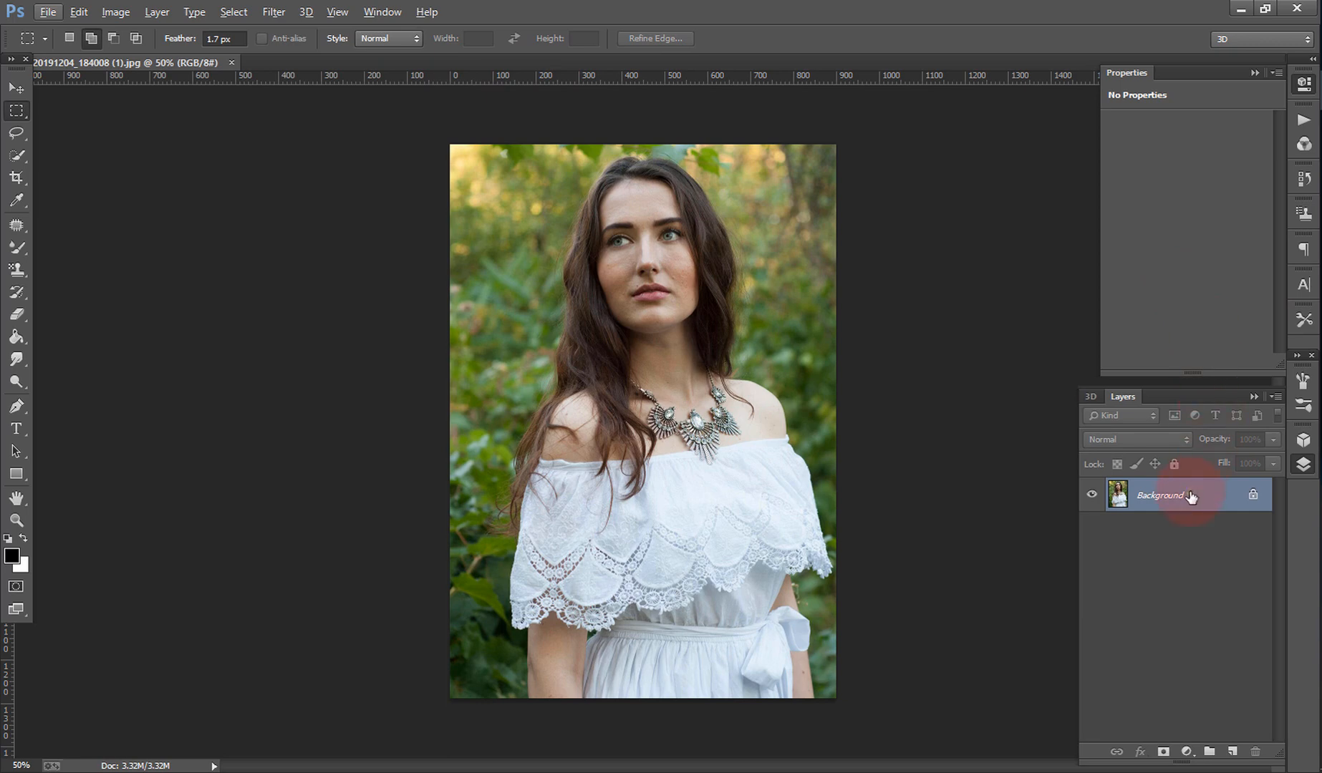
right_click(1190, 495)
left_click(1193, 530)
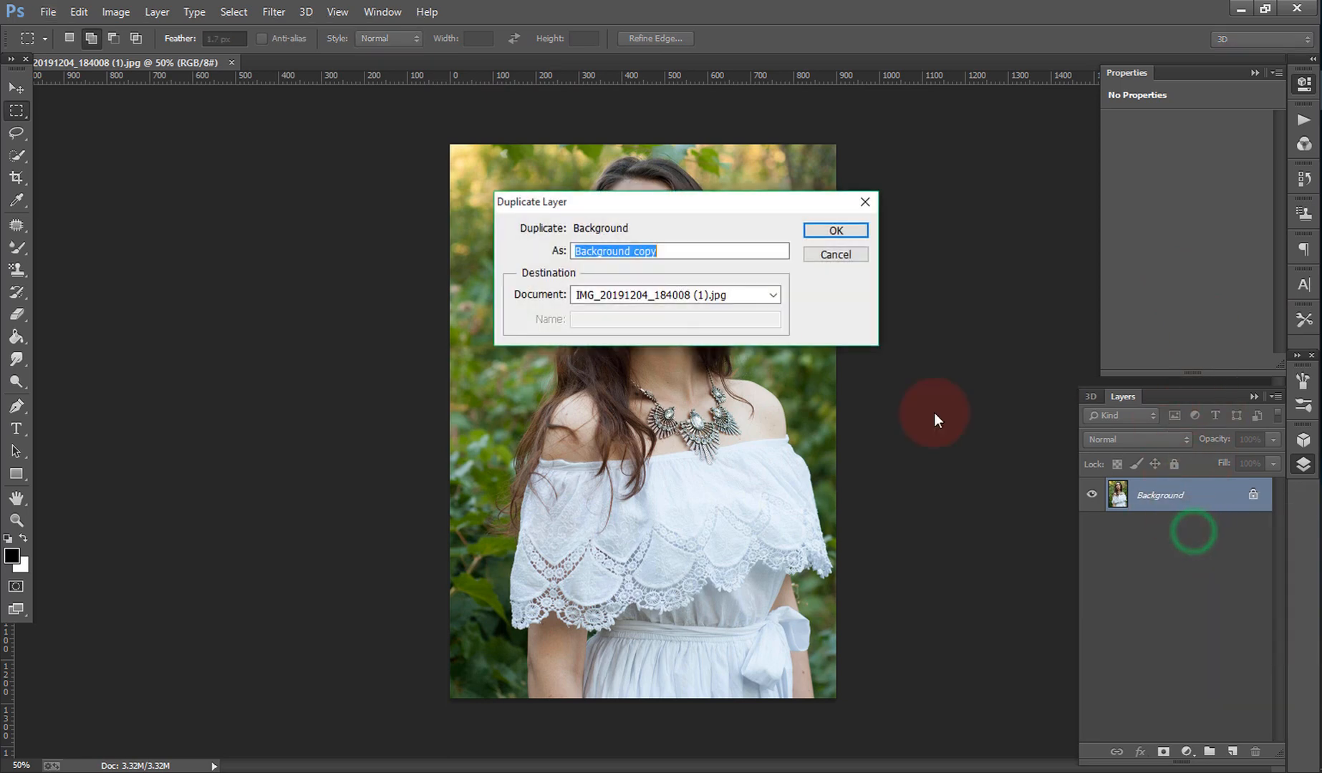
left_click(829, 232)
right_click(1135, 495)
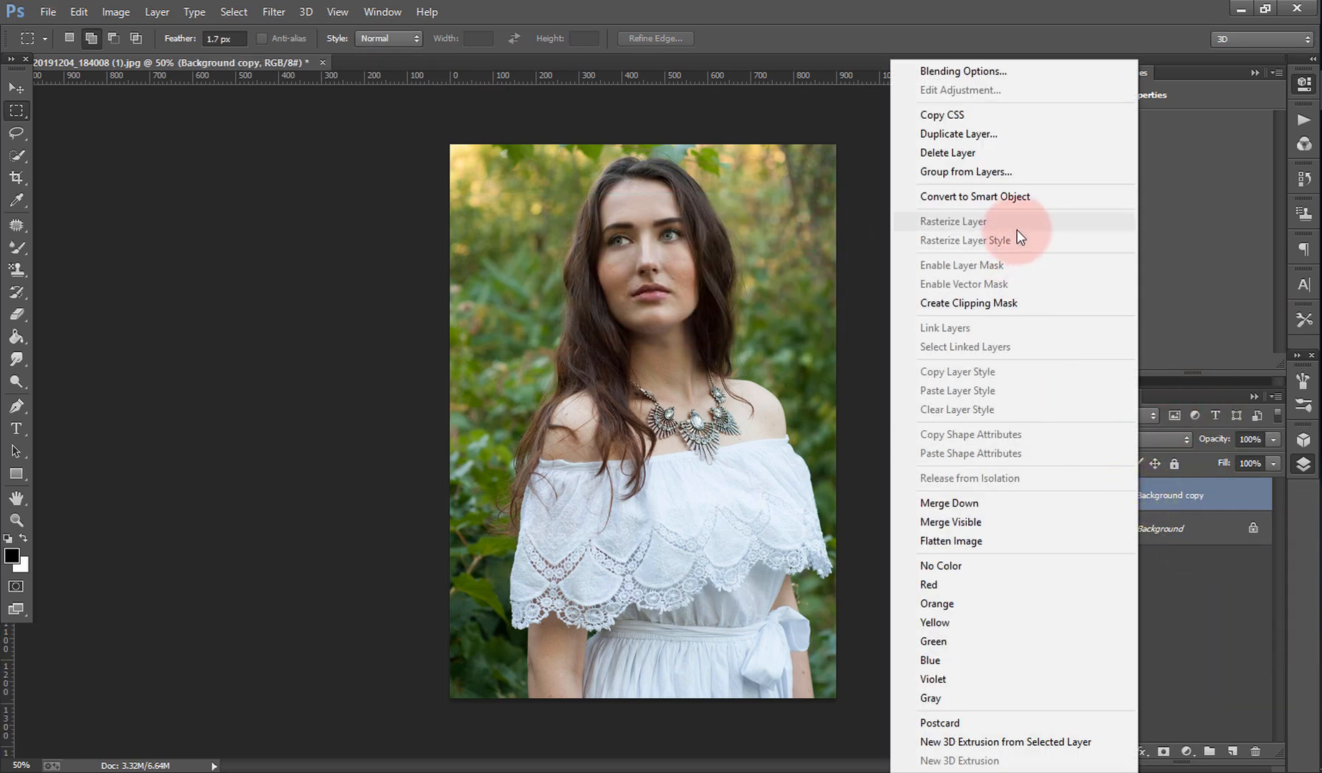
left_click(1015, 151)
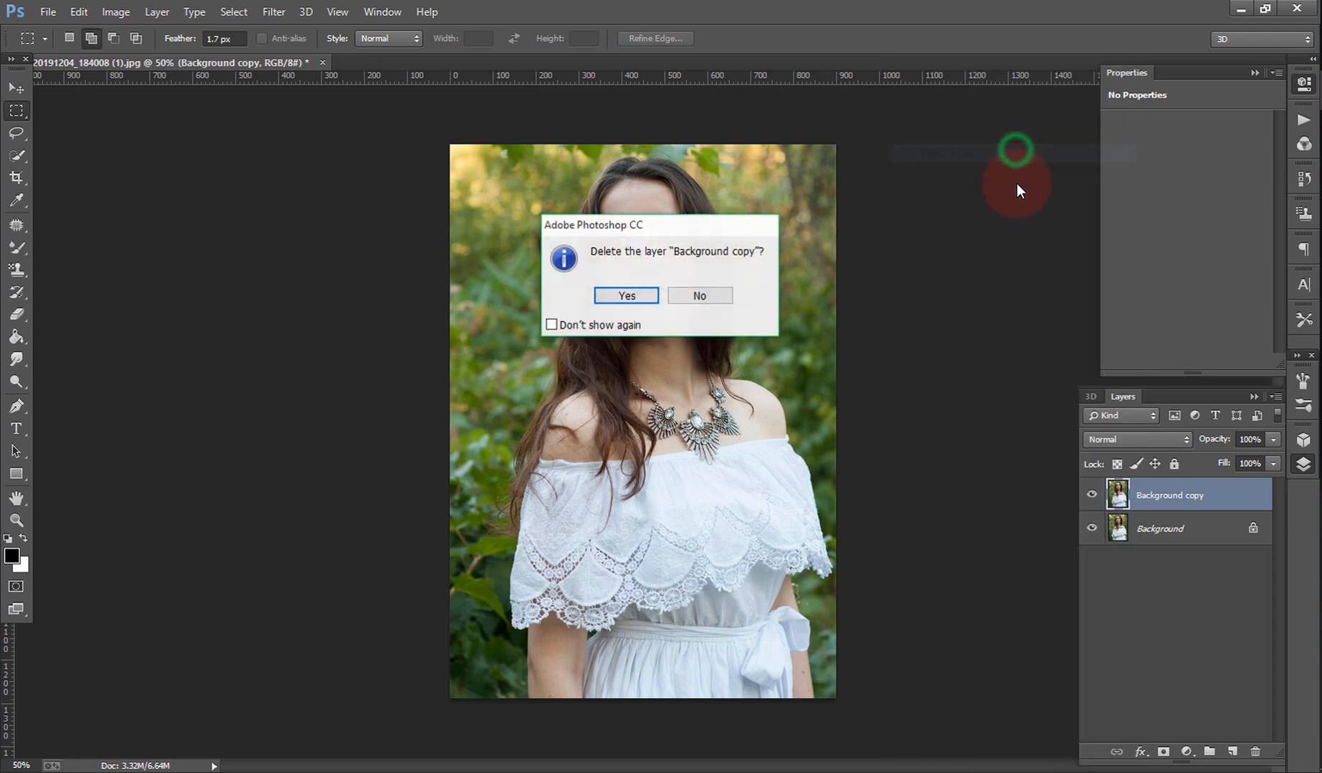
left_click(658, 295)
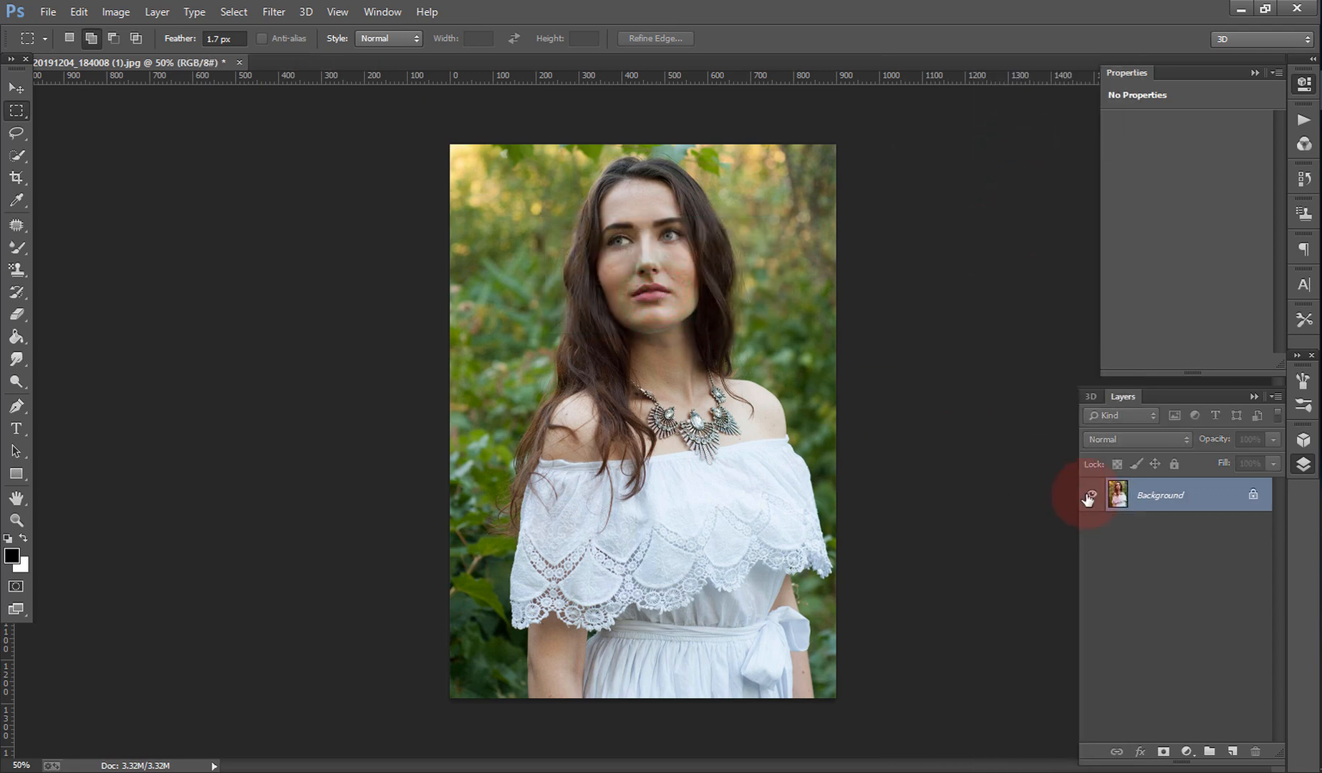
Step: Duplicate the Background layer, and duplicate the resulting copy once more, keeping the default names
right_click(1206, 514)
left_click(1173, 535)
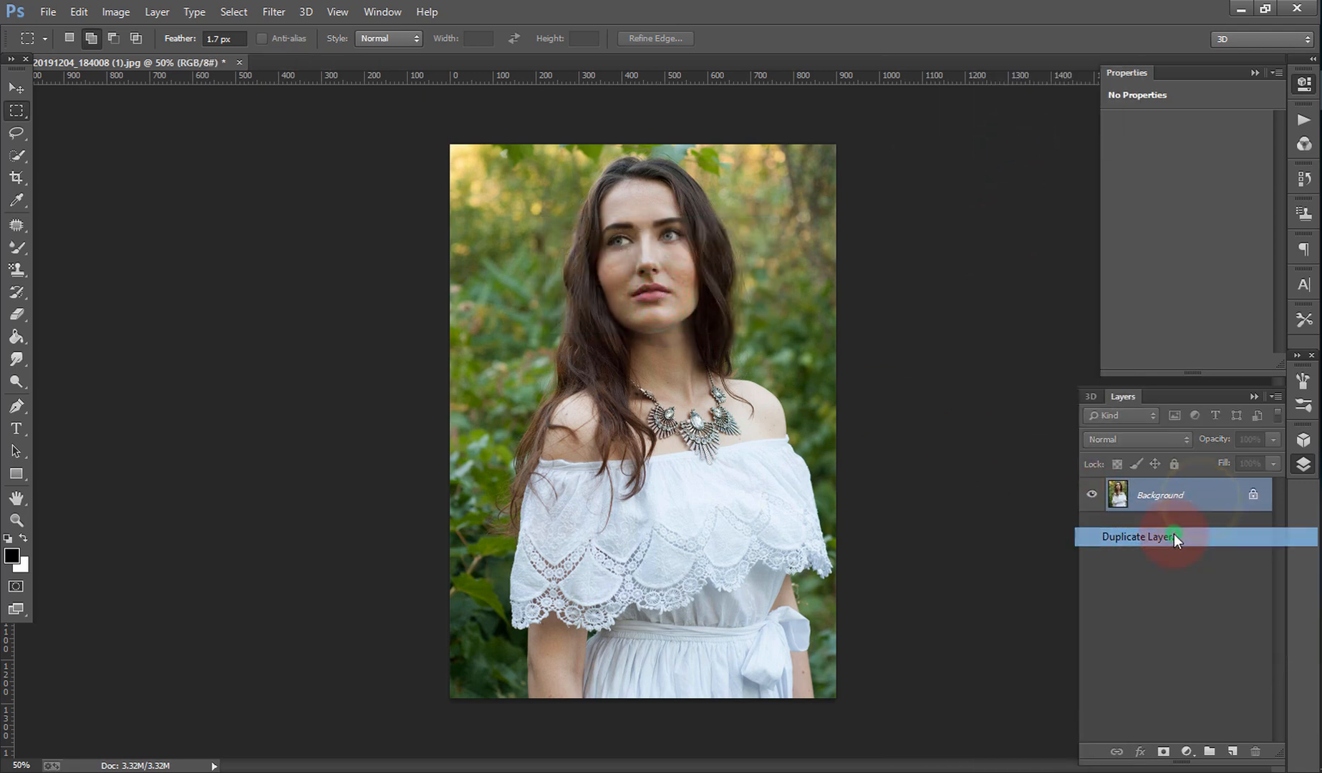
left_click(835, 229)
right_click(1146, 494)
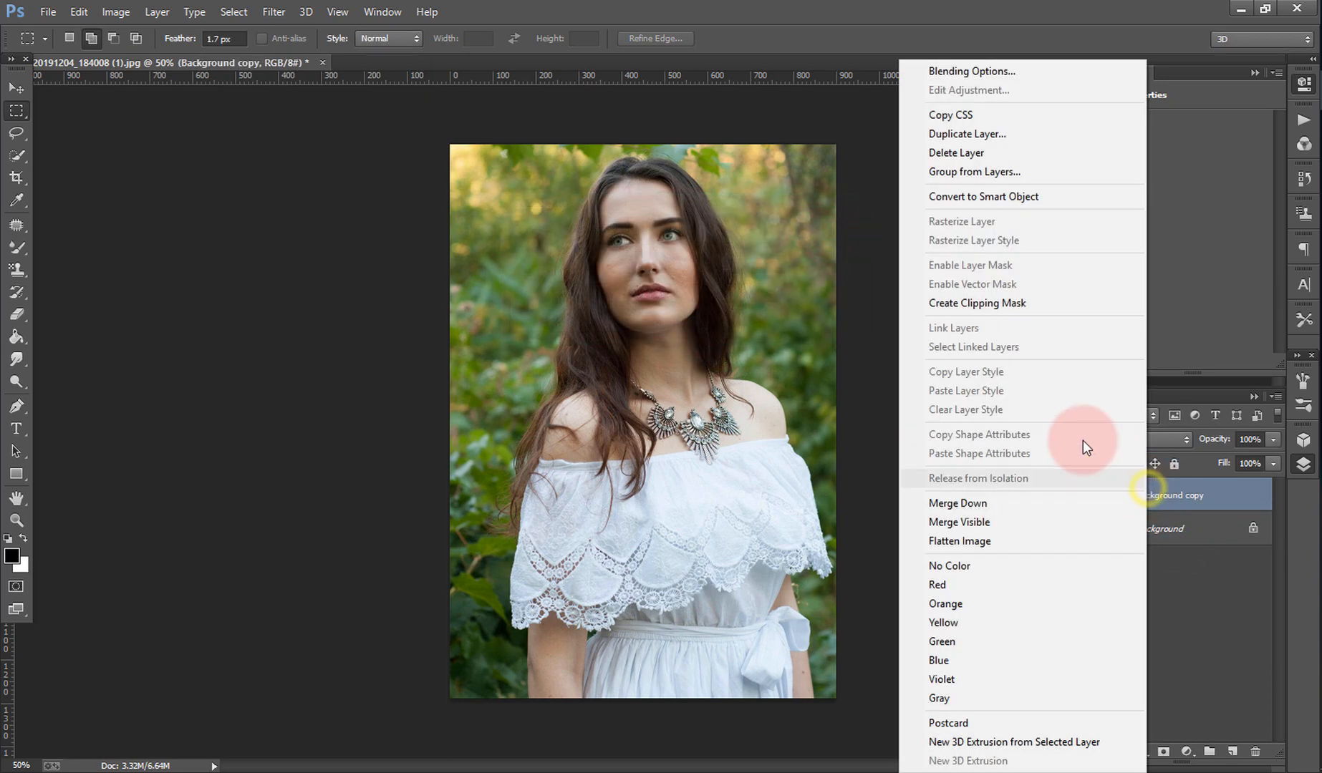
left_click(1025, 136)
left_click(830, 231)
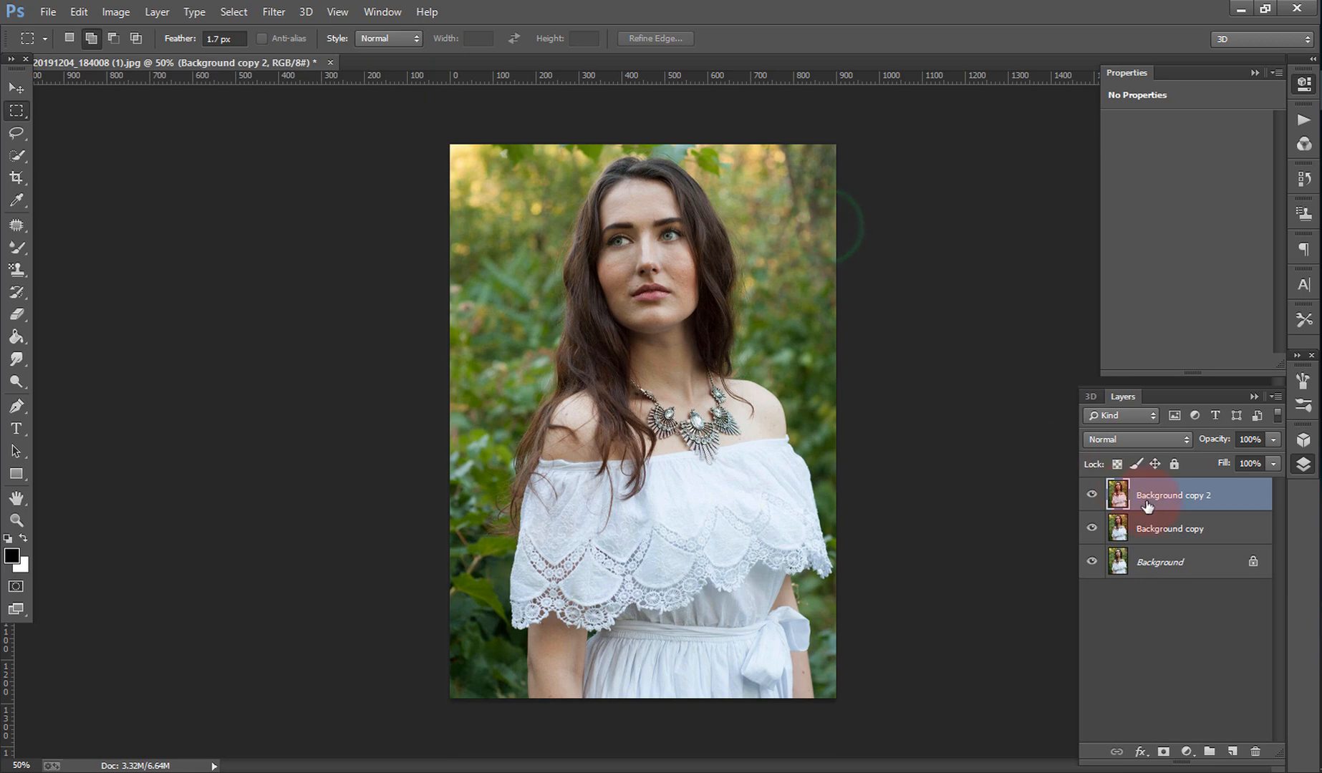
Step: Convert the topmost copy, Background copy 2, to a smart object and duplicate that smart object layer
right_click(1147, 505)
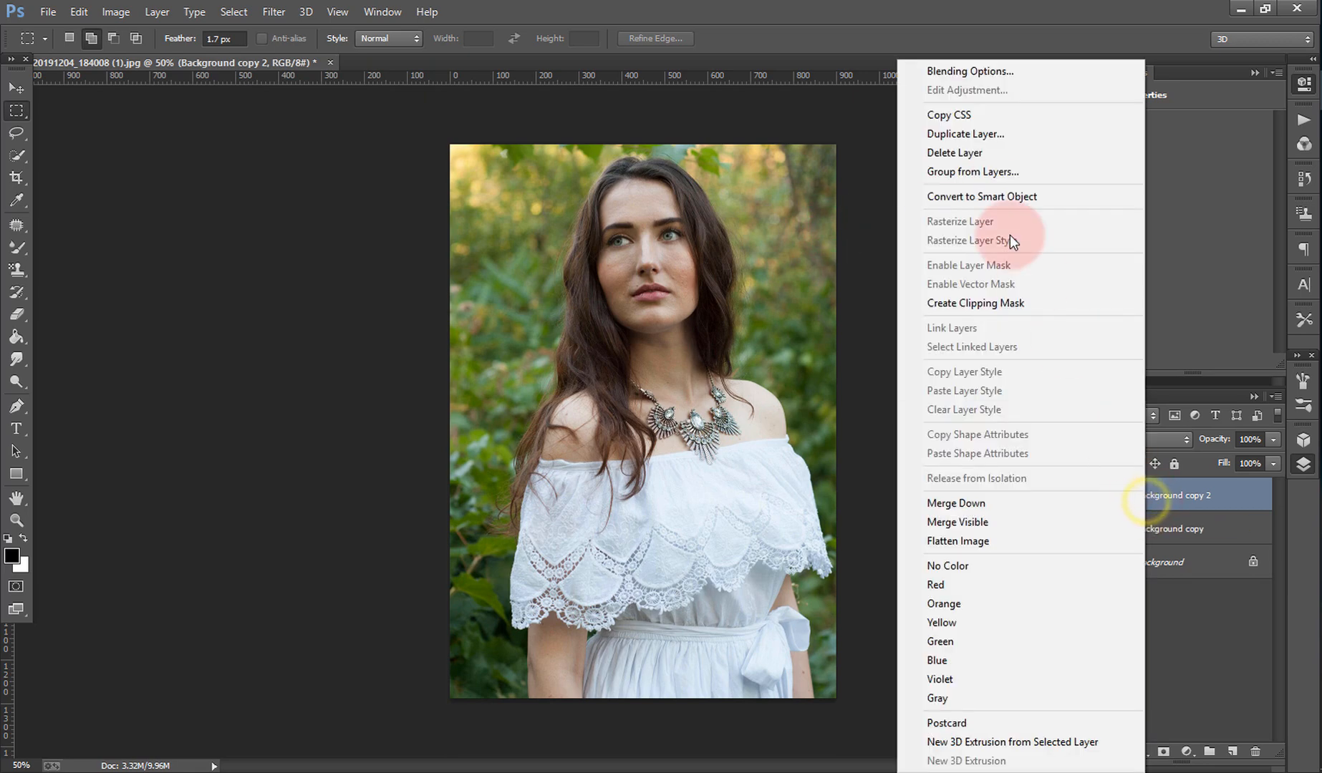
left_click(993, 192)
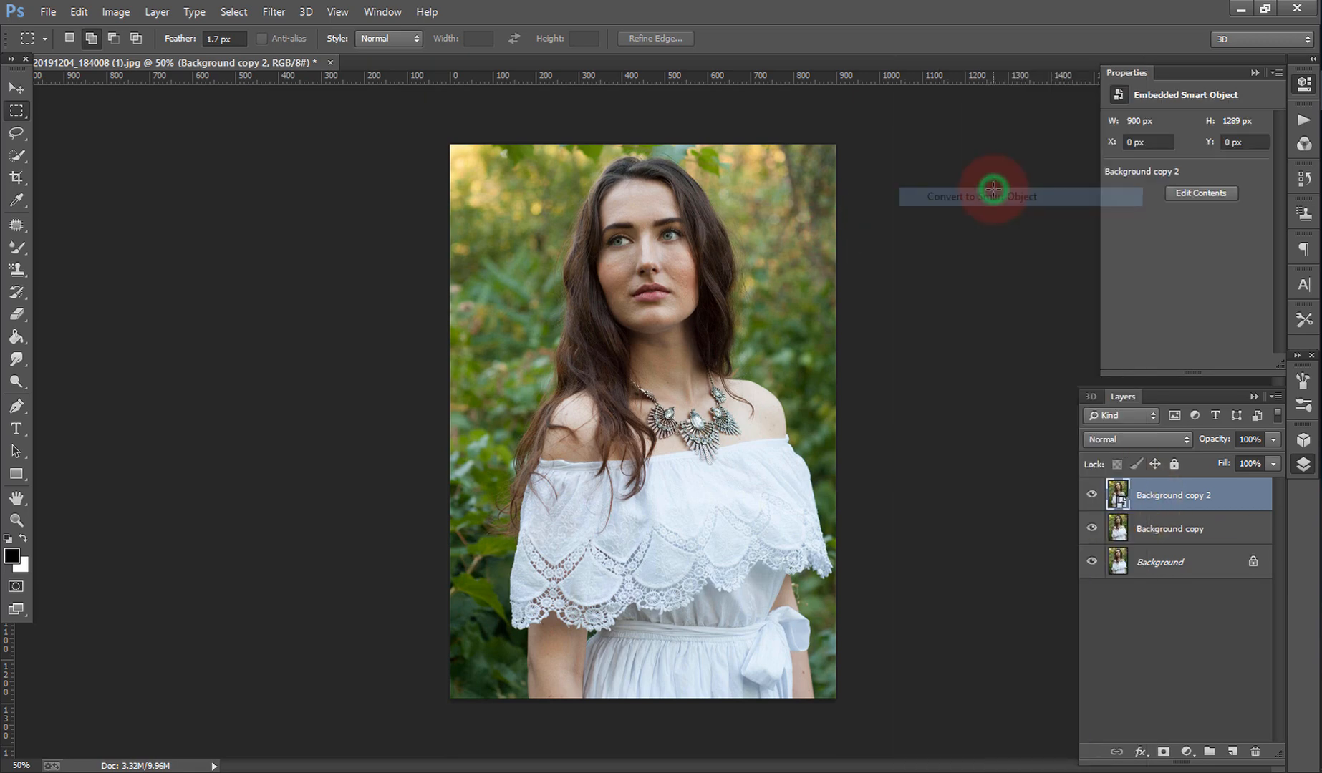
right_click(1153, 498)
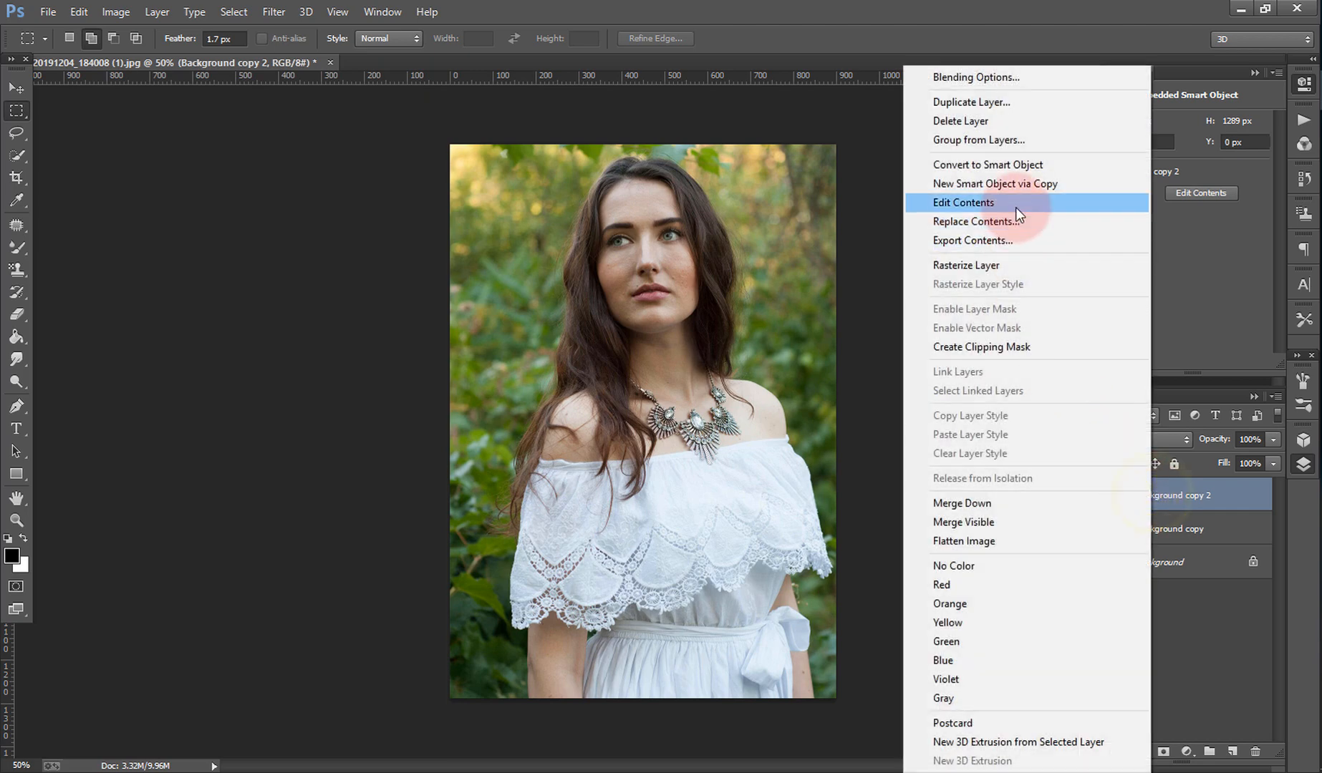
left_click(1003, 96)
left_click(836, 230)
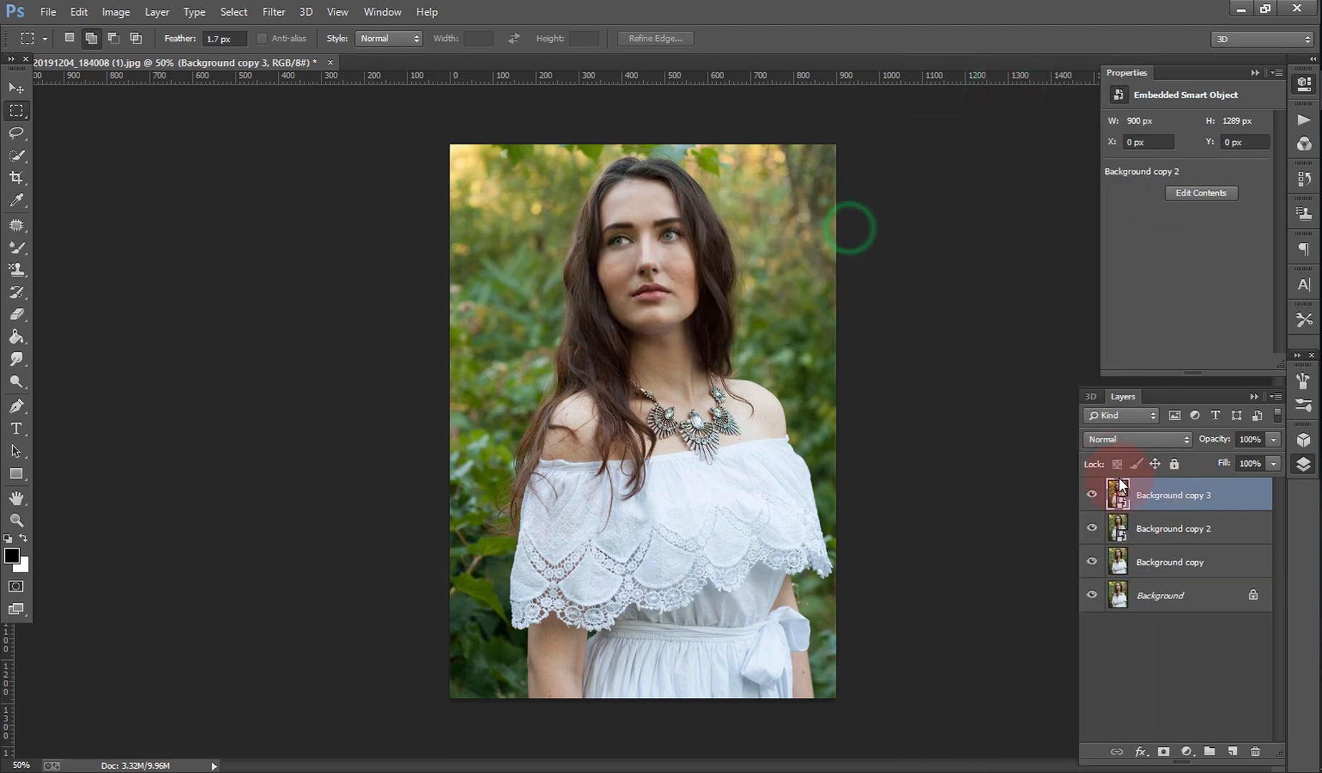
Step: Apply a Gaussian Blur with a radius of 4.2 pixels to the Background copy 2 smart object
left_click(1146, 530)
left_click(273, 12)
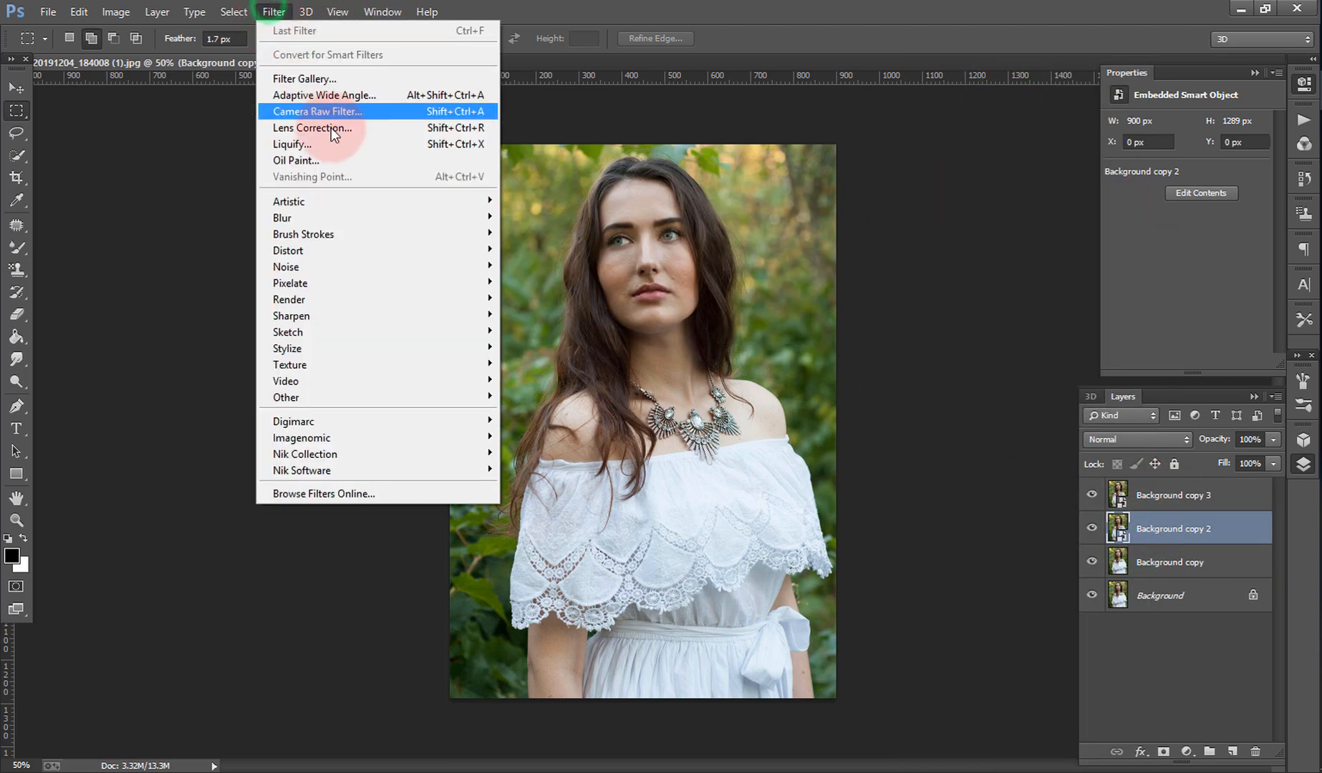
mouse_move(364, 217)
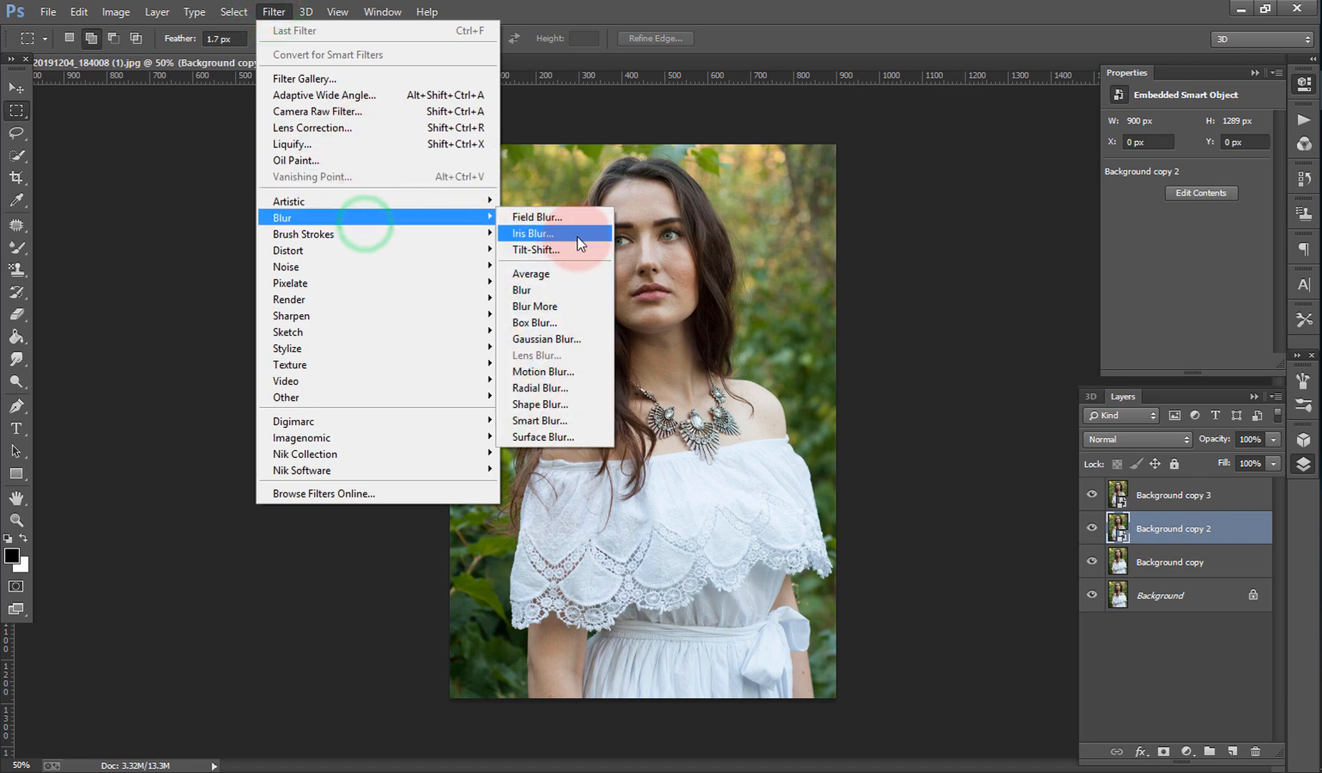
left_click(575, 339)
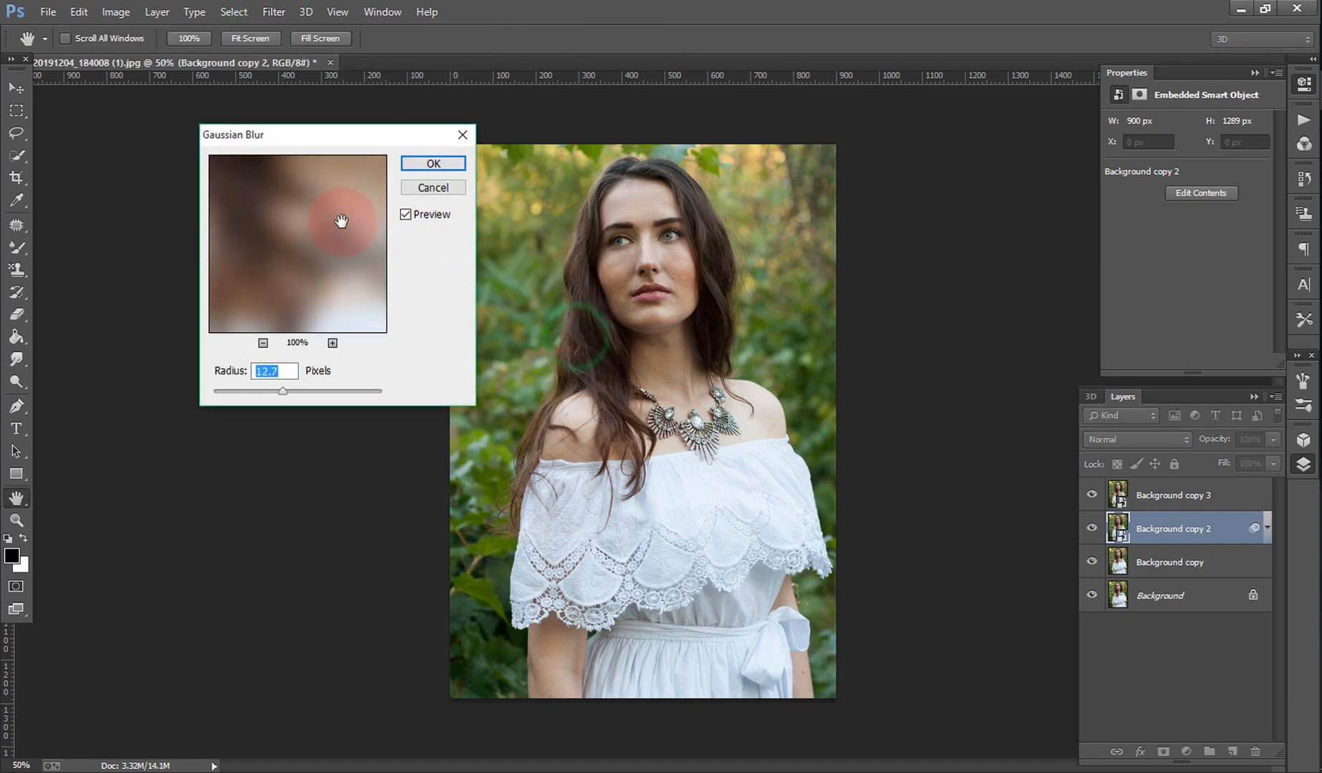
left_click_drag(289, 209, 425, 269)
left_click_drag(321, 233, 269, 269)
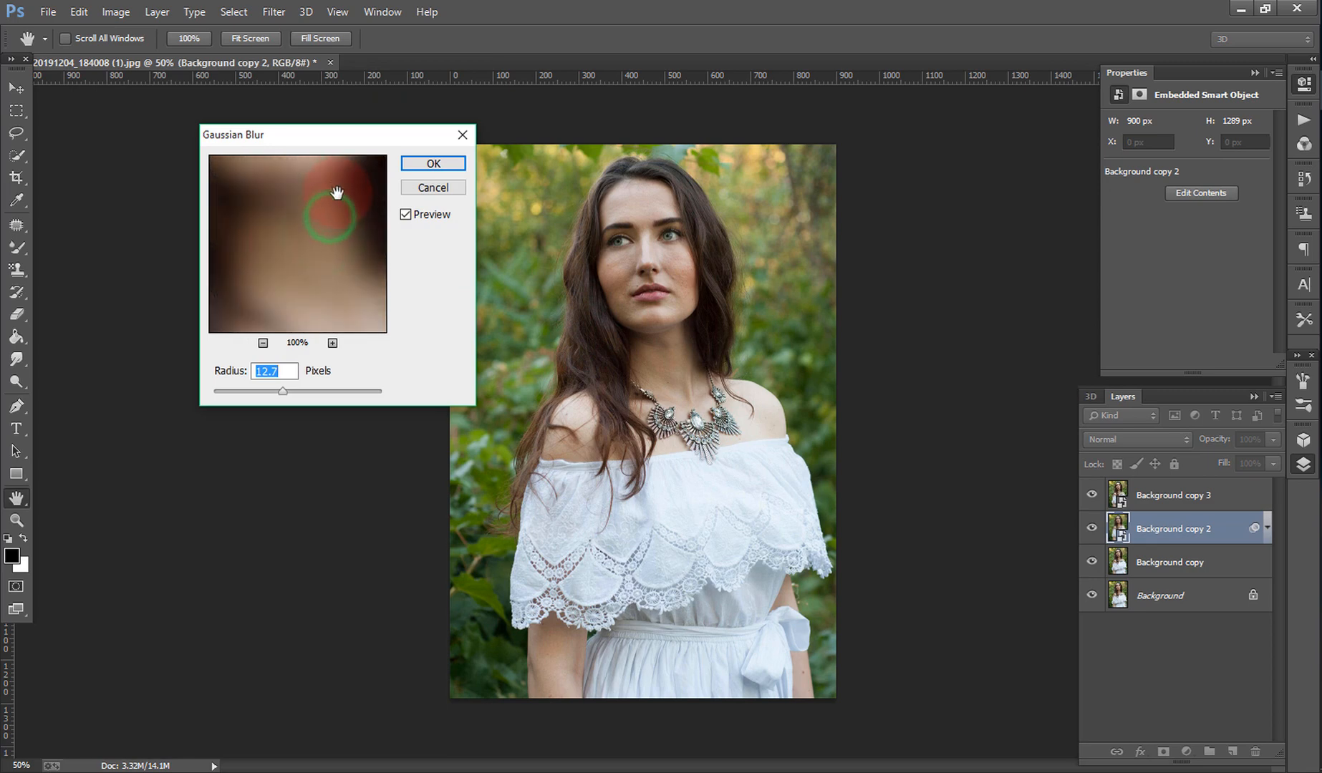
left_click_drag(337, 194, 355, 274)
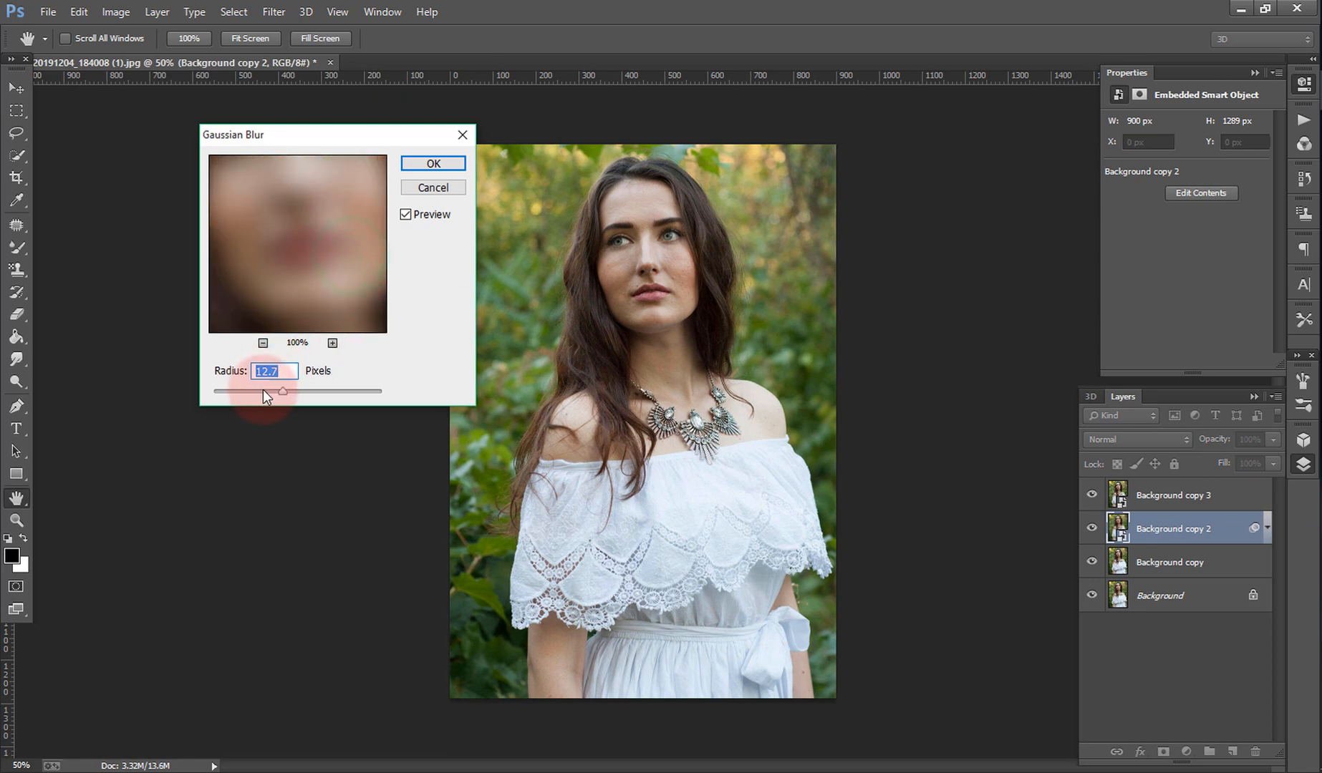
left_click_drag(262, 390, 251, 387)
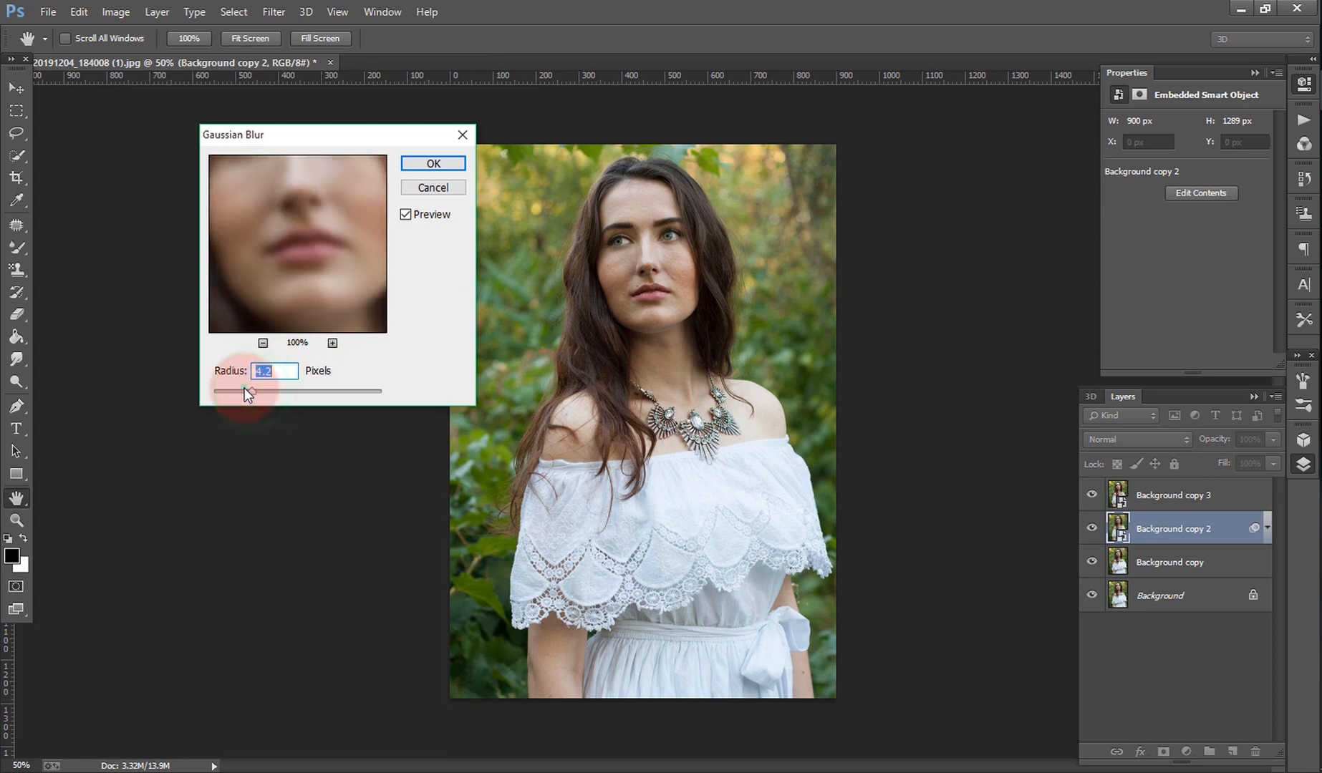
left_click(447, 170)
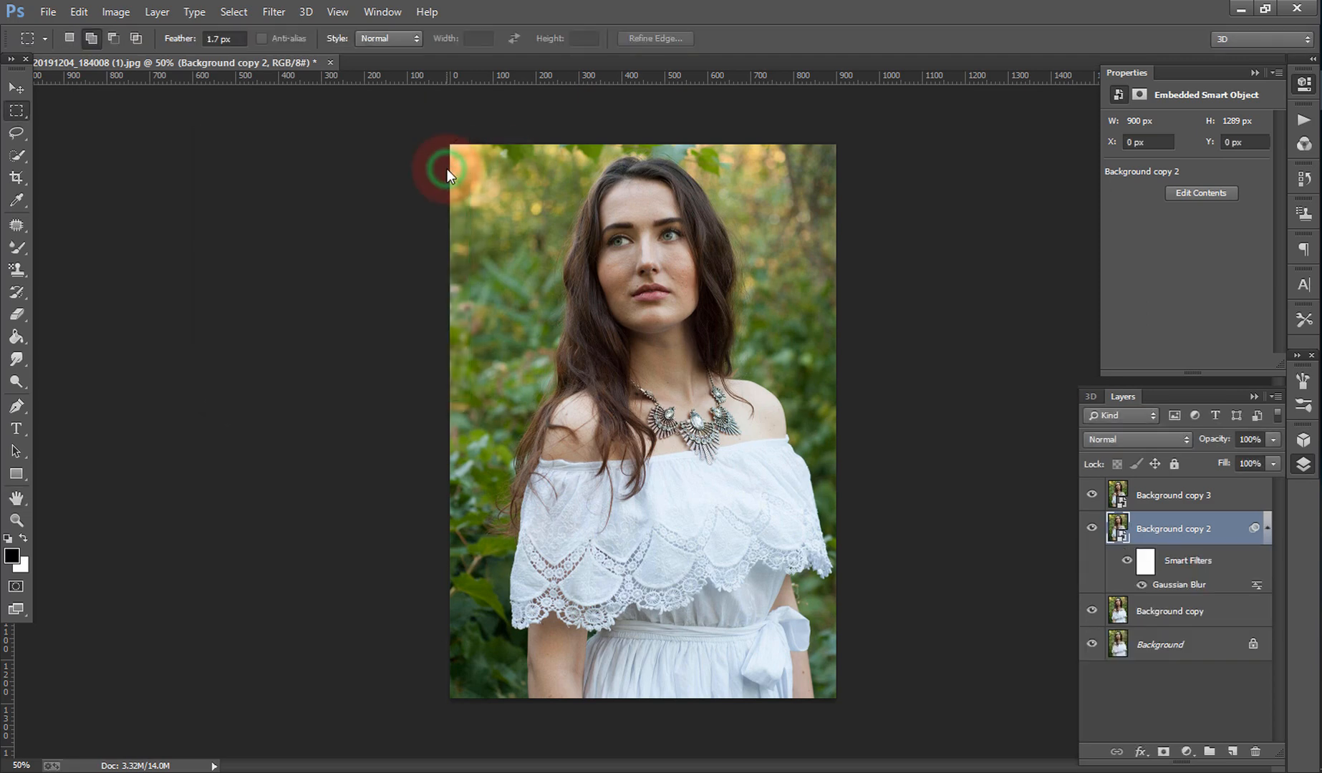
Step: Apply a High Pass filter to the Background copy 3 layer, lowering the radius slightly while checking the face
left_click(1165, 499)
left_click(272, 12)
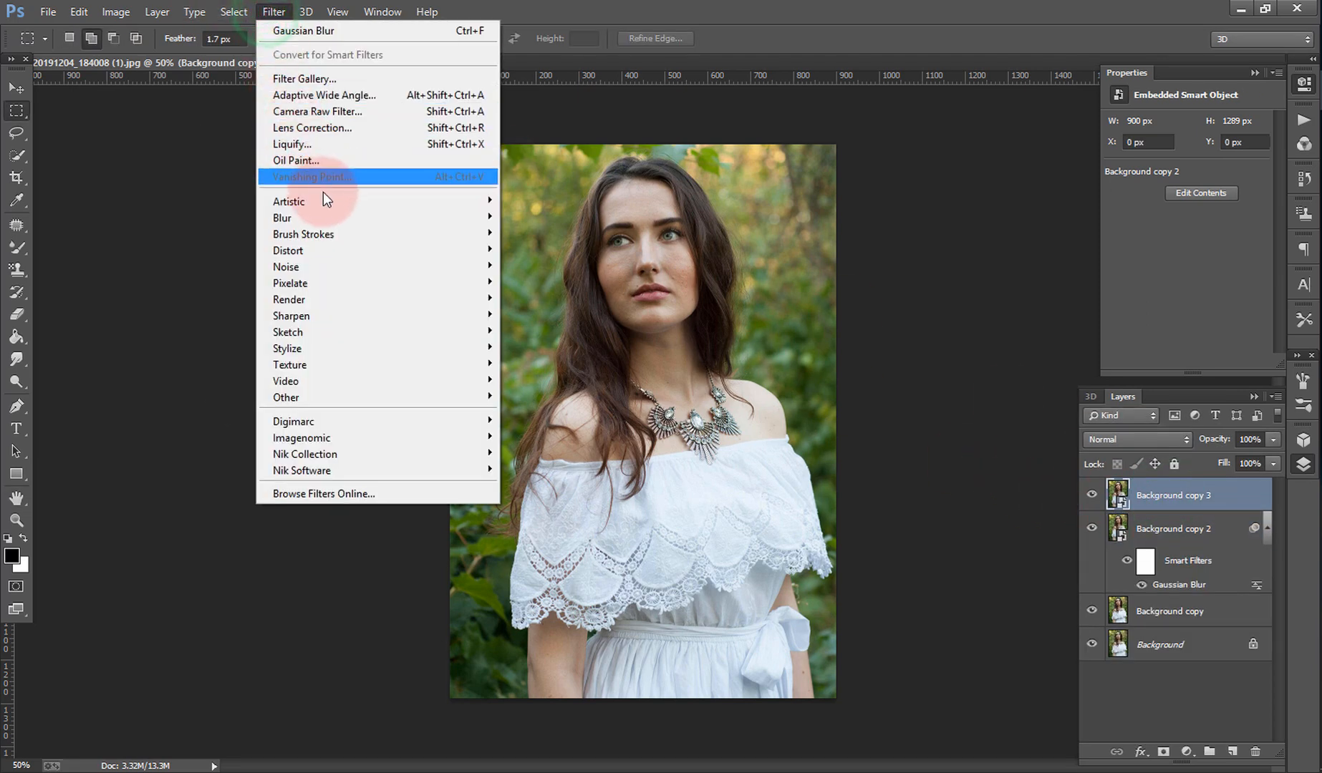
mouse_move(414, 392)
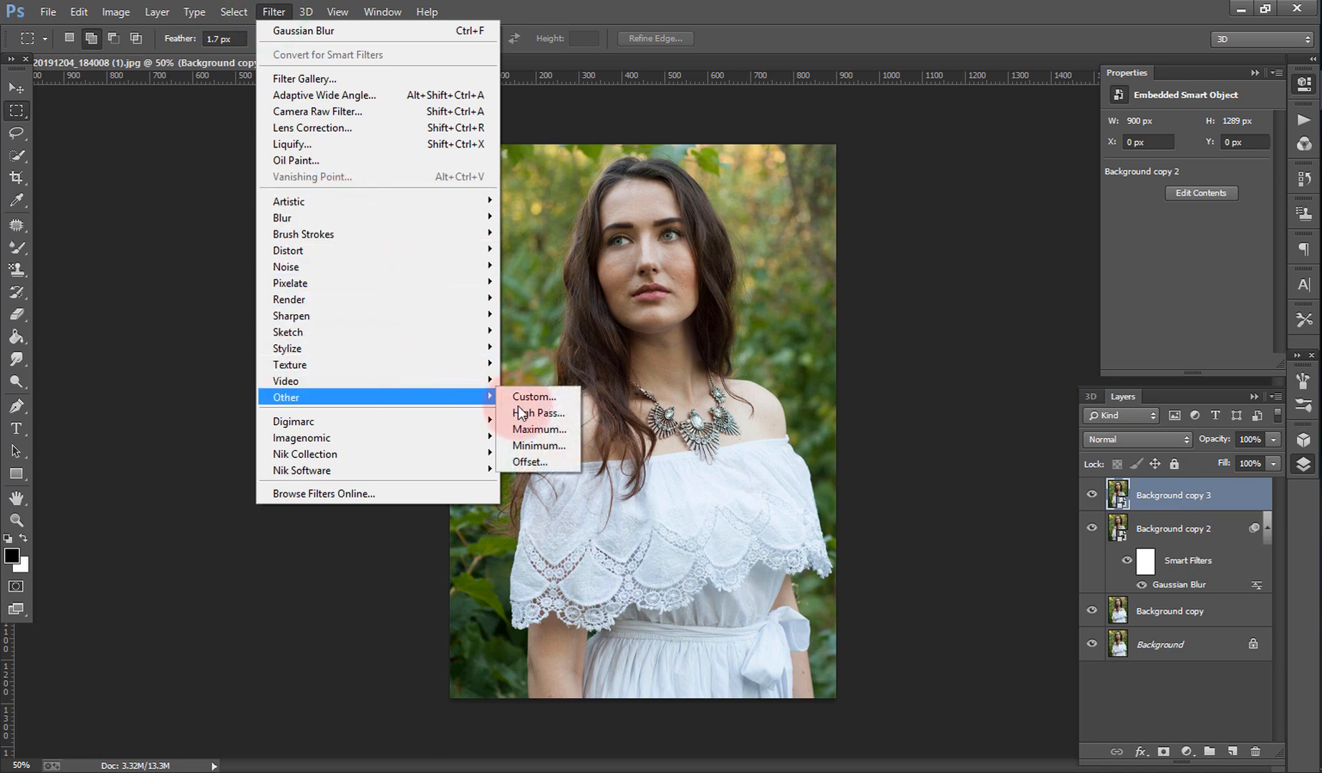
left_click(530, 411)
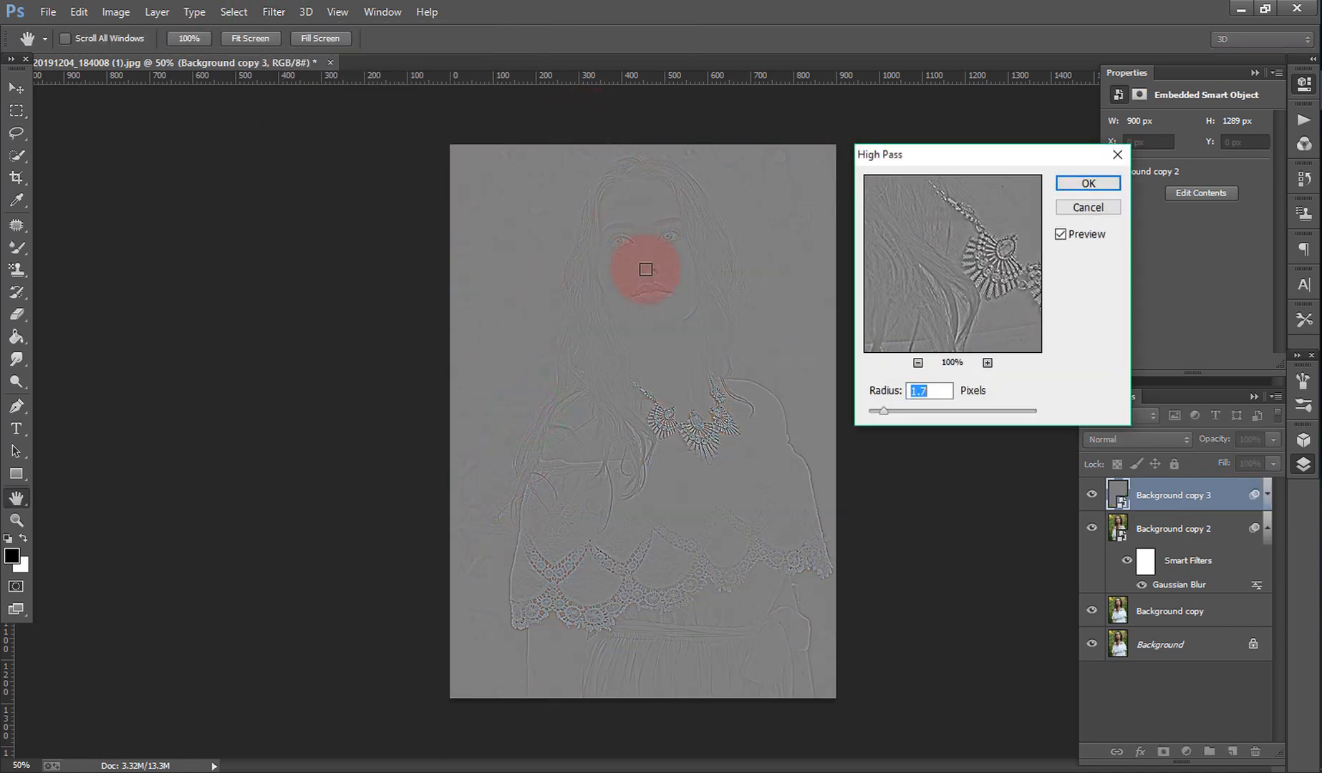
left_click(936, 288)
left_click_drag(936, 288, 885, 319)
left_click_drag(955, 261, 947, 344)
left_click_drag(924, 225, 908, 292)
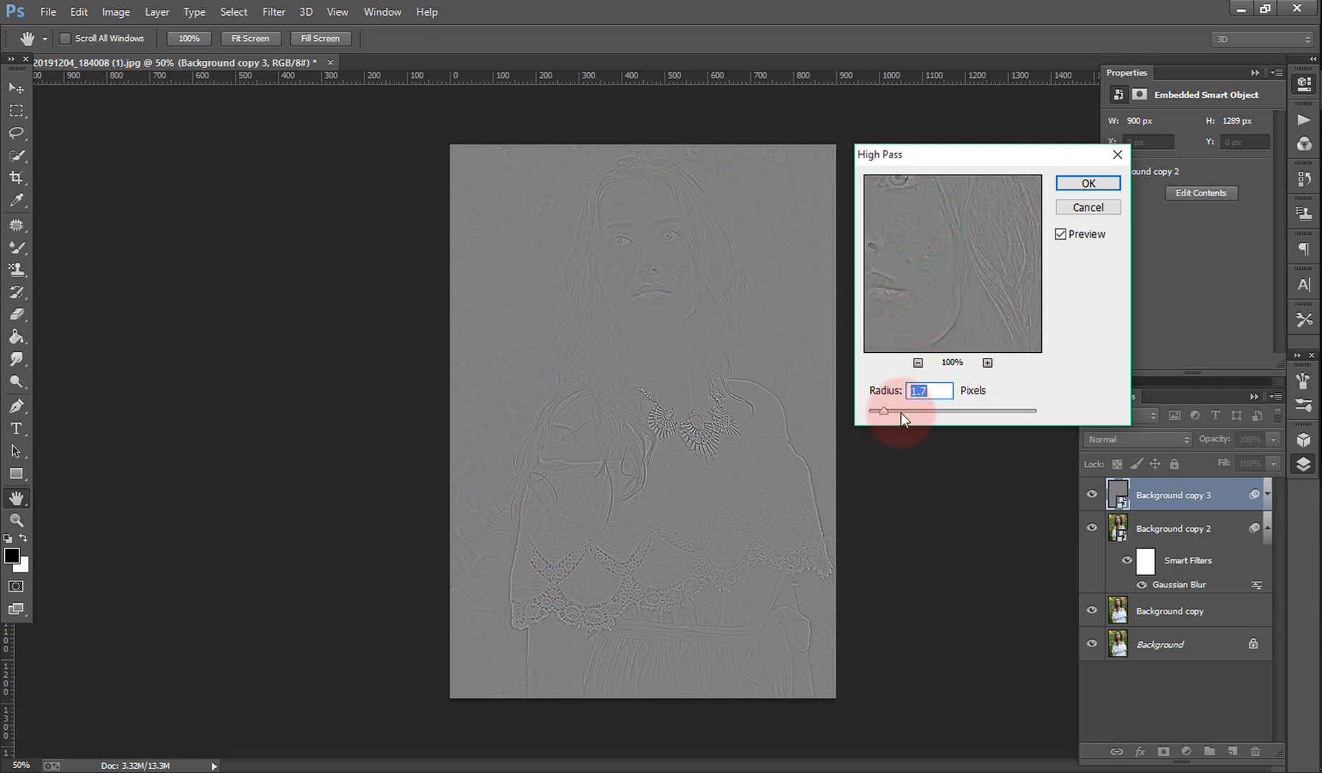
left_click_drag(880, 408, 879, 410)
left_click(1097, 184)
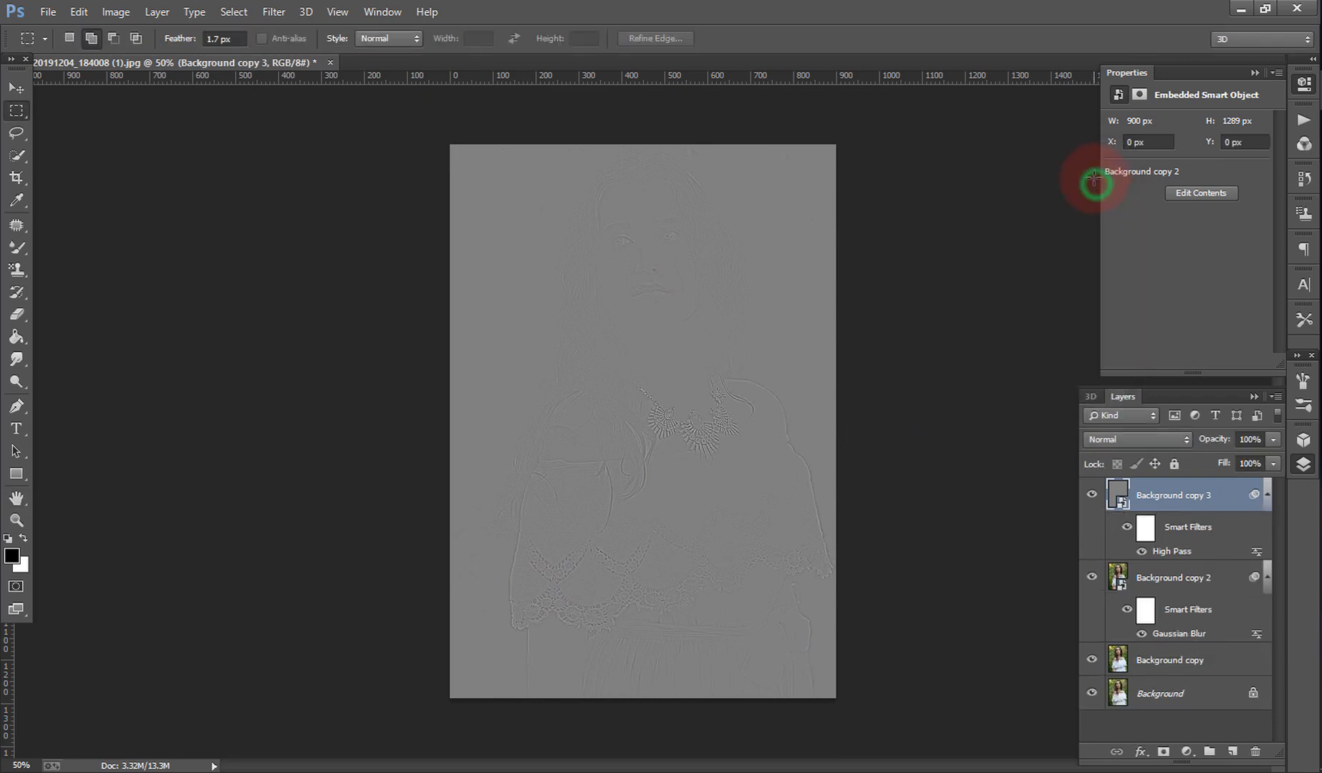
Step: Set the High Pass layer's blend mode to Vivid Light and group it with the blurred layer below as Group 1
left_click(1145, 442)
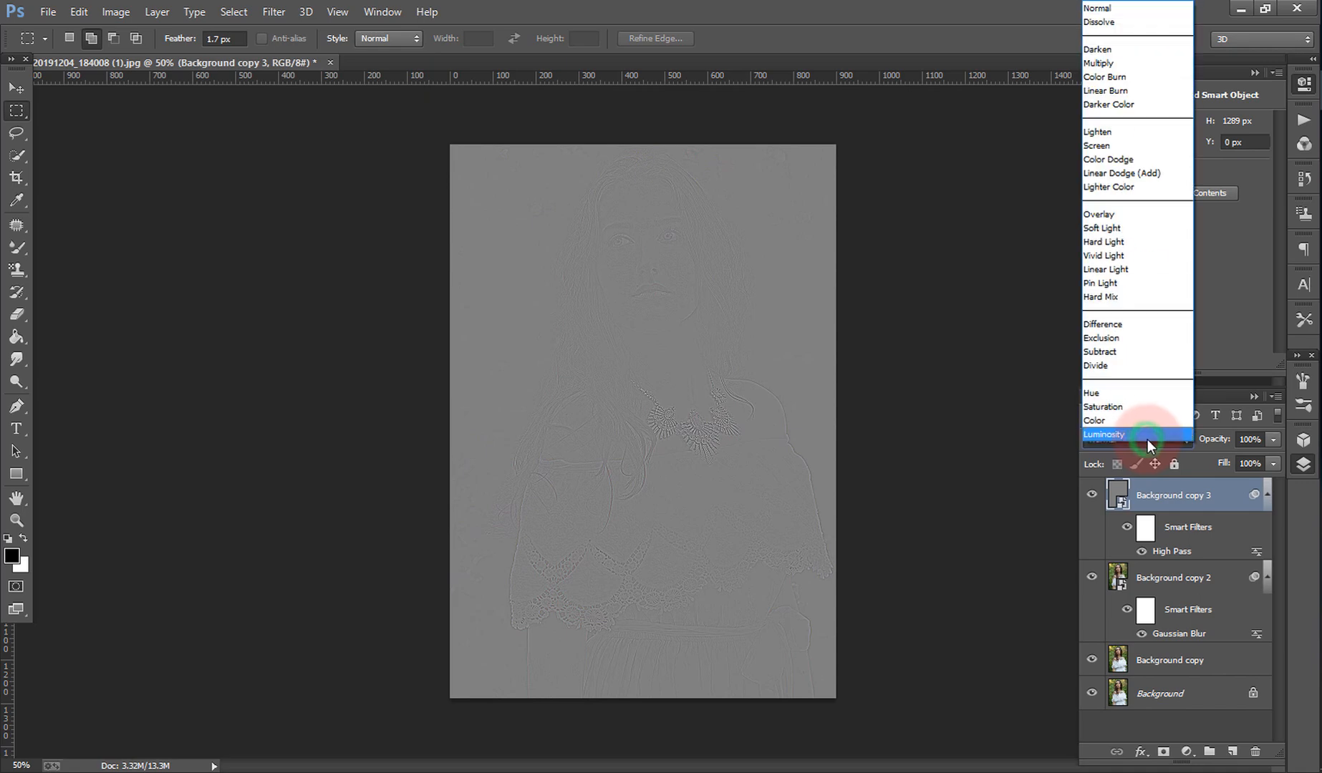
left_click(1161, 256)
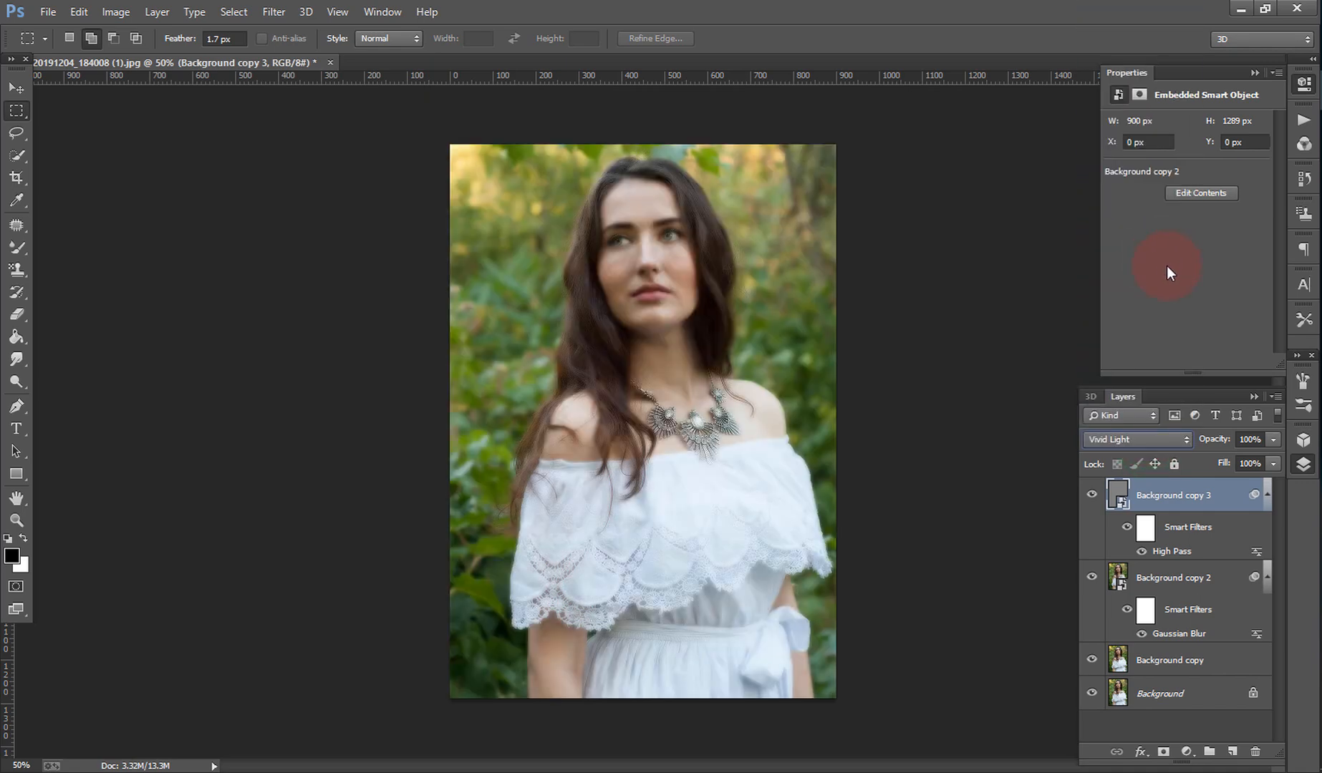
left_click(1193, 579, "ctrl")
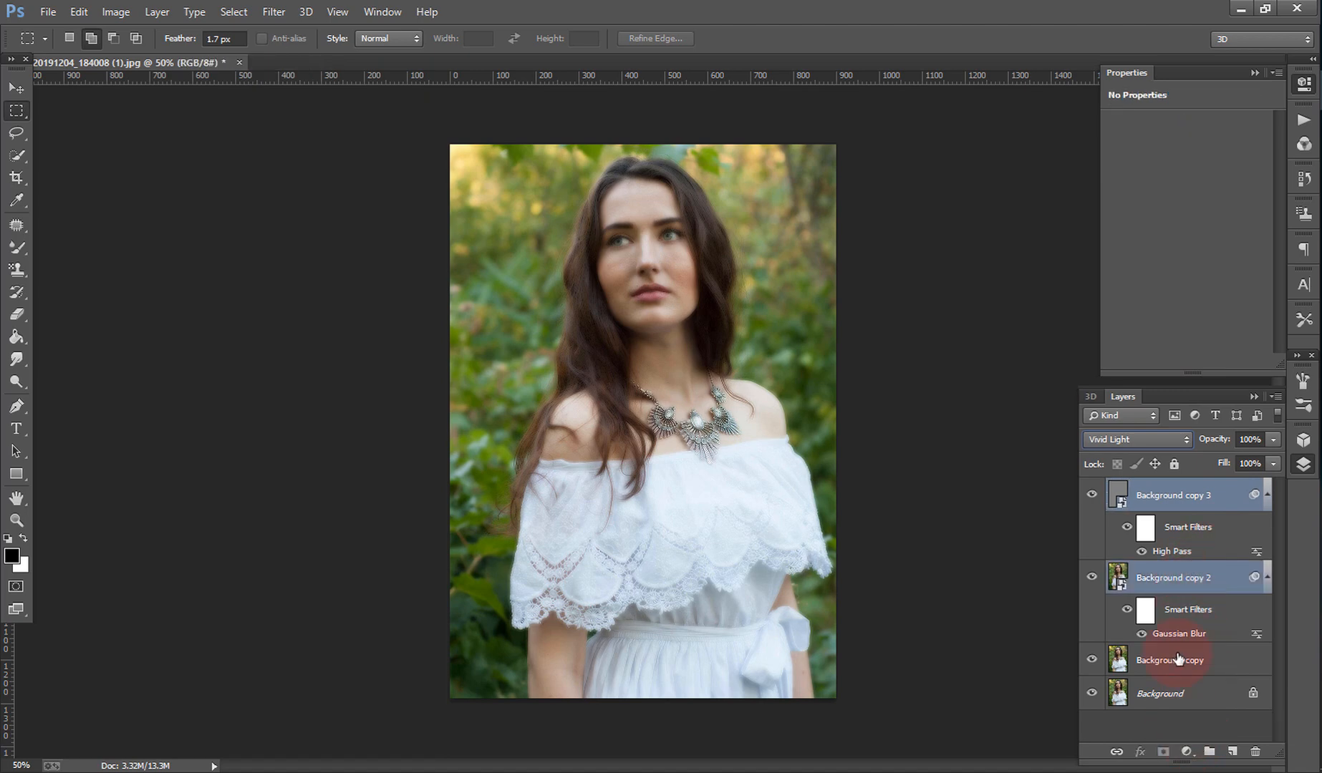
right_click(1182, 583)
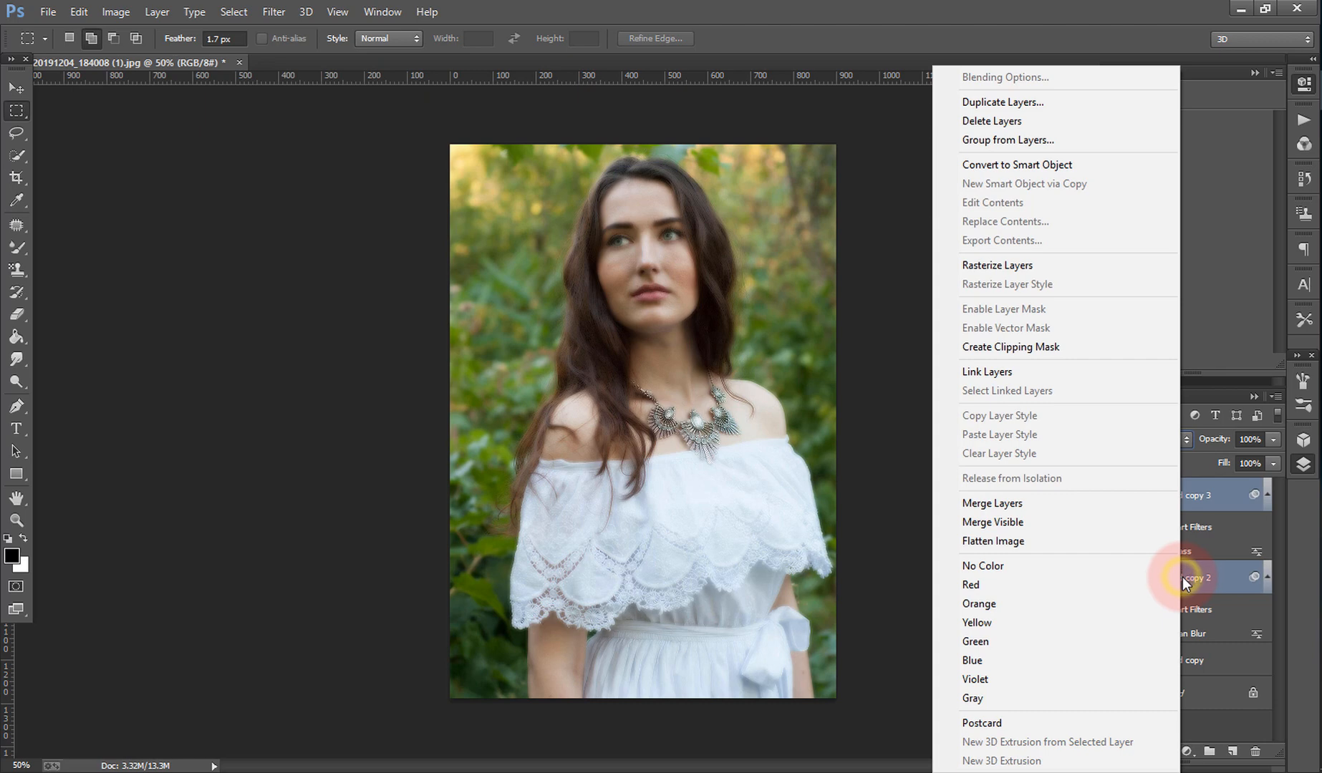
left_click(1084, 149)
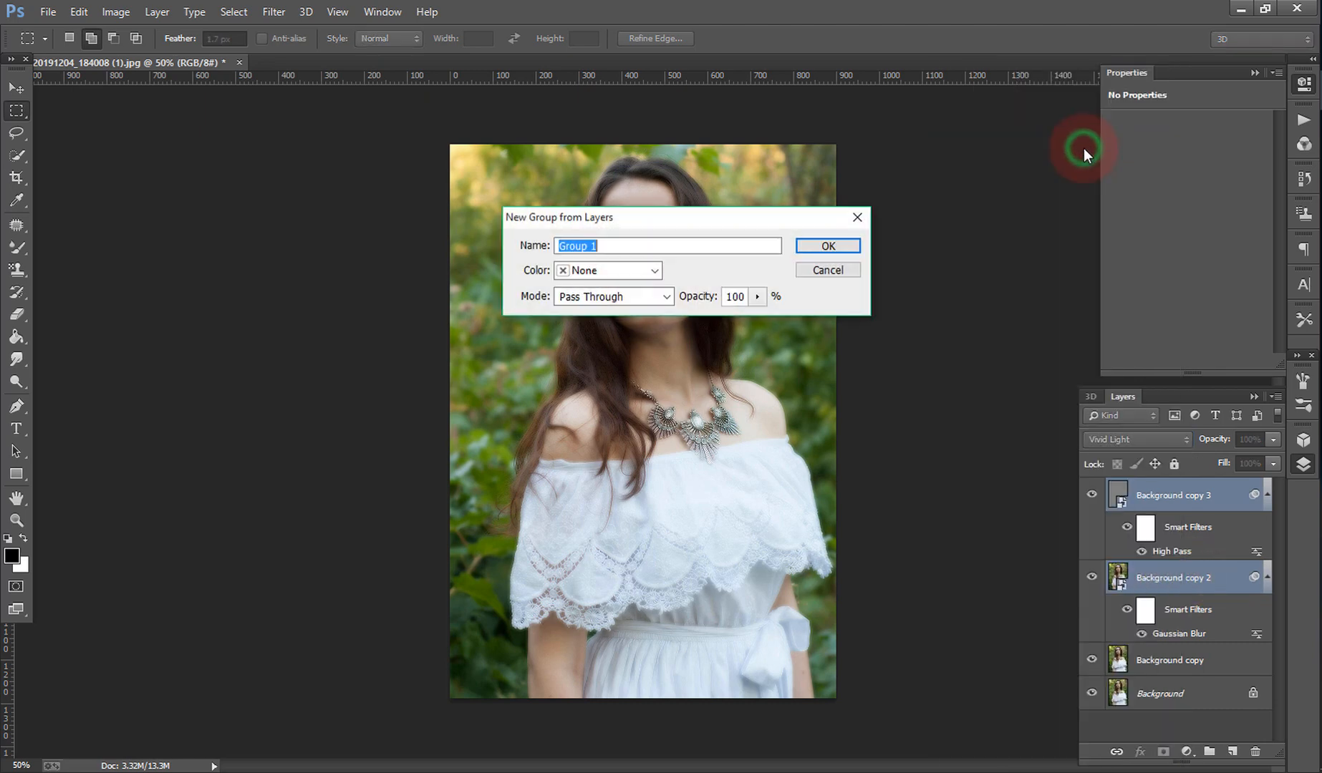
left_click(835, 247)
Step: Add a layer mask to Group 1 and invert it to black
left_click(1222, 493)
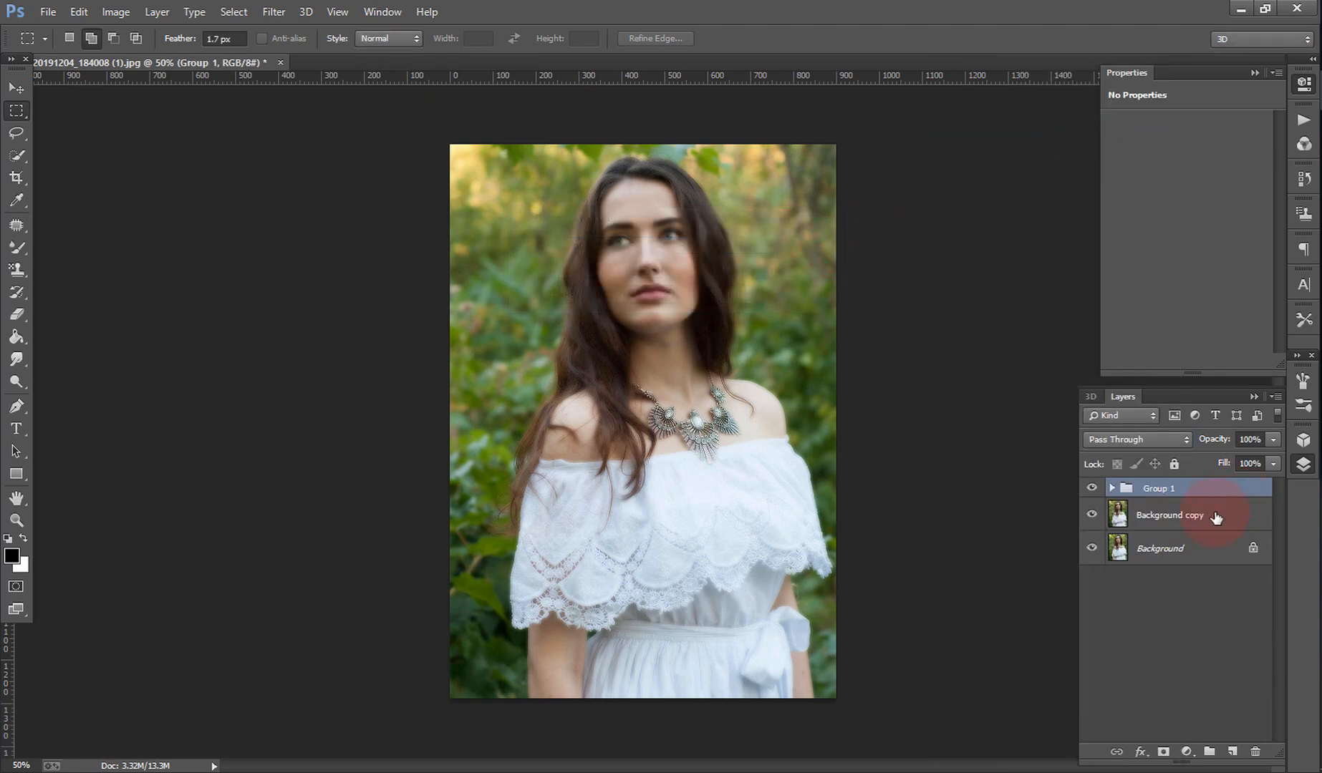
left_click(1164, 750)
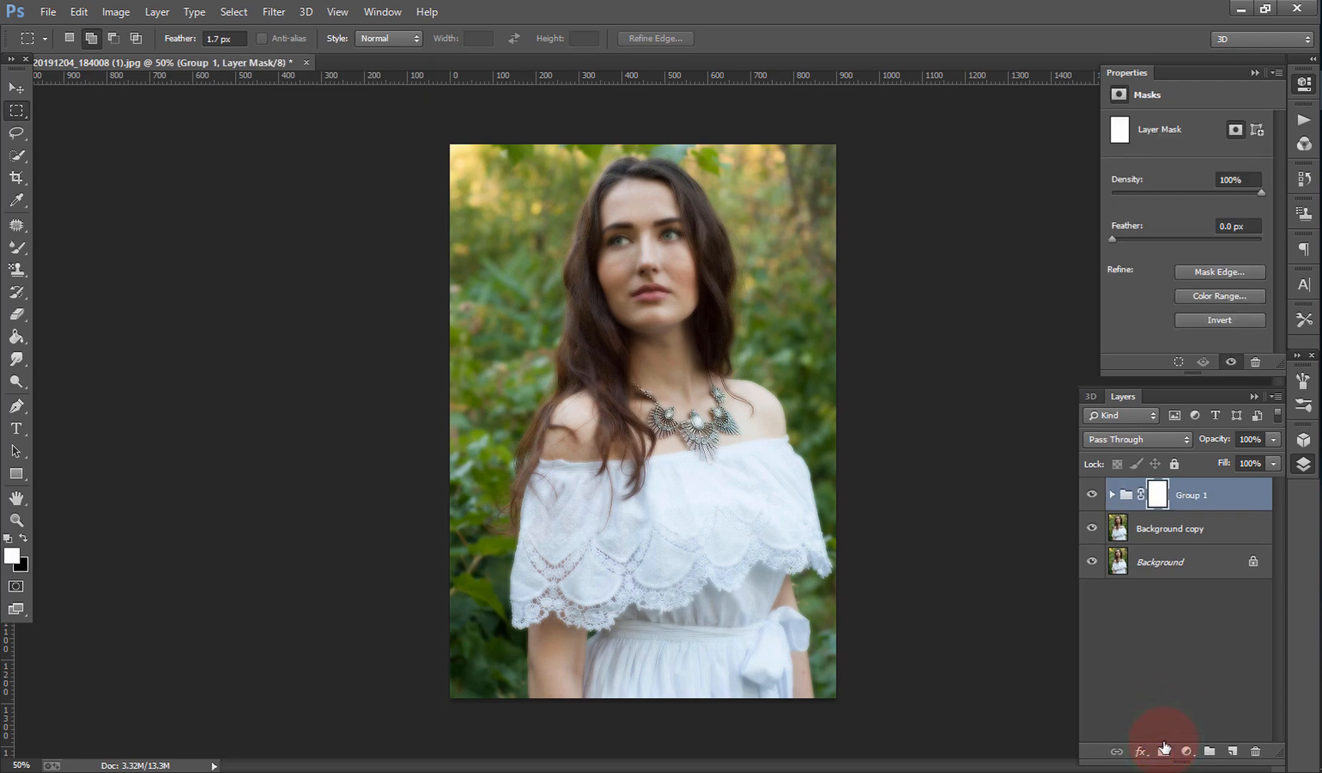
key("ctrl+i")
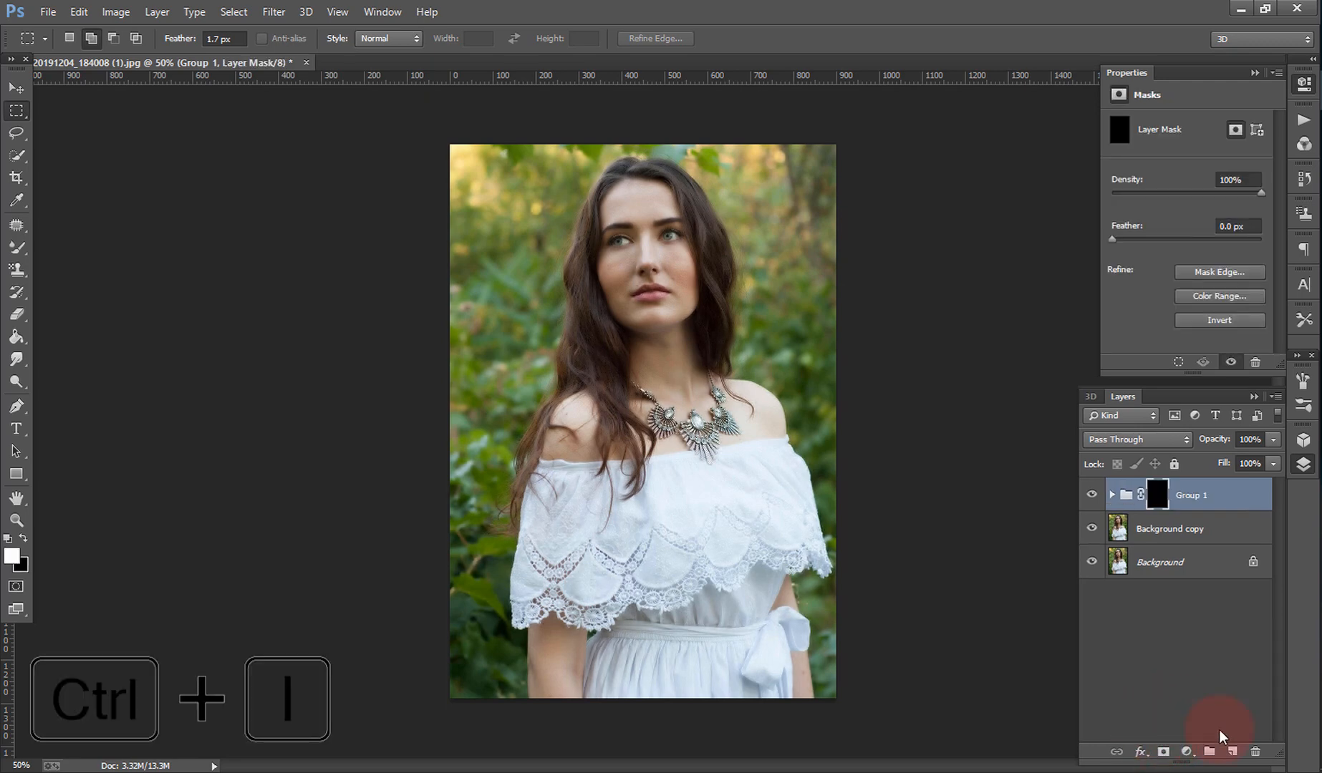
Step: Paint the Group 1 mask white over the forehead with the Brush at 90% opacity, enlarging the brush to 100
left_click(18, 248)
left_click(62, 242)
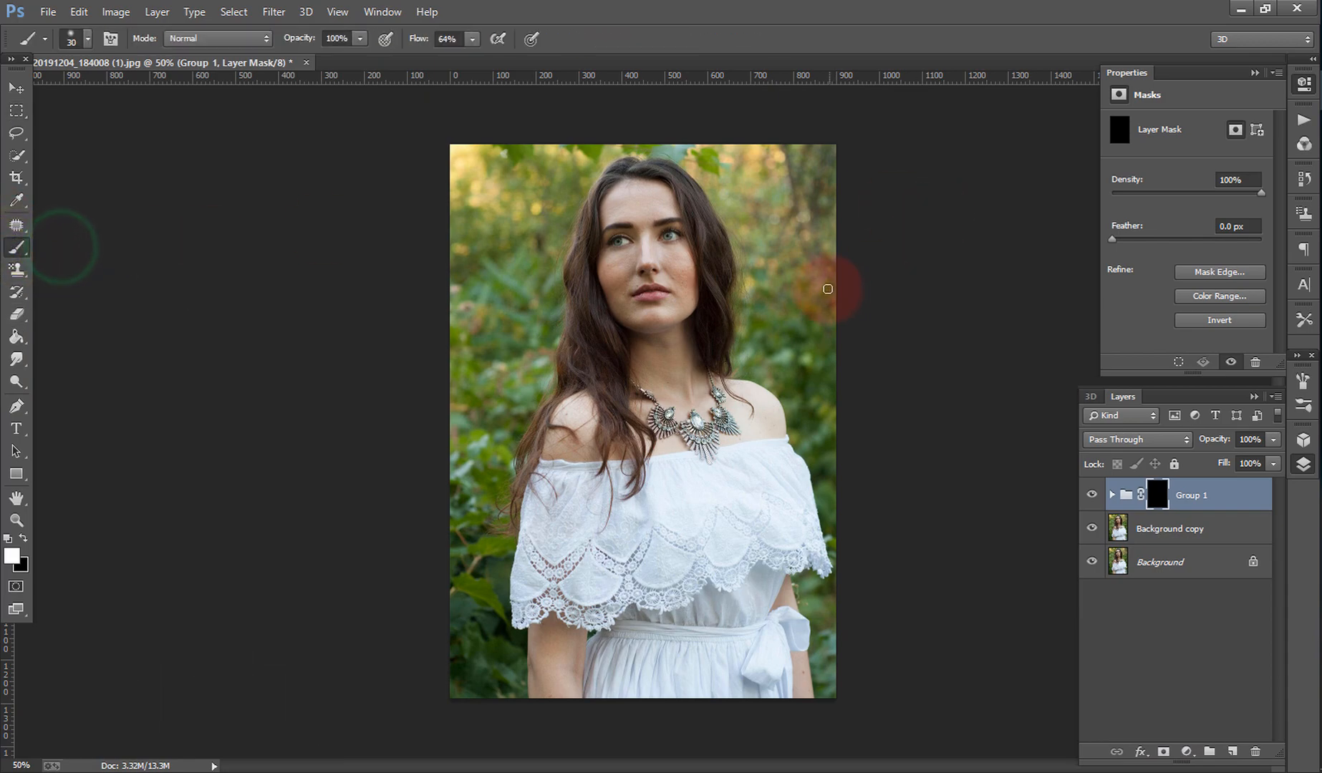
scroll(729, 252, "up", 11)
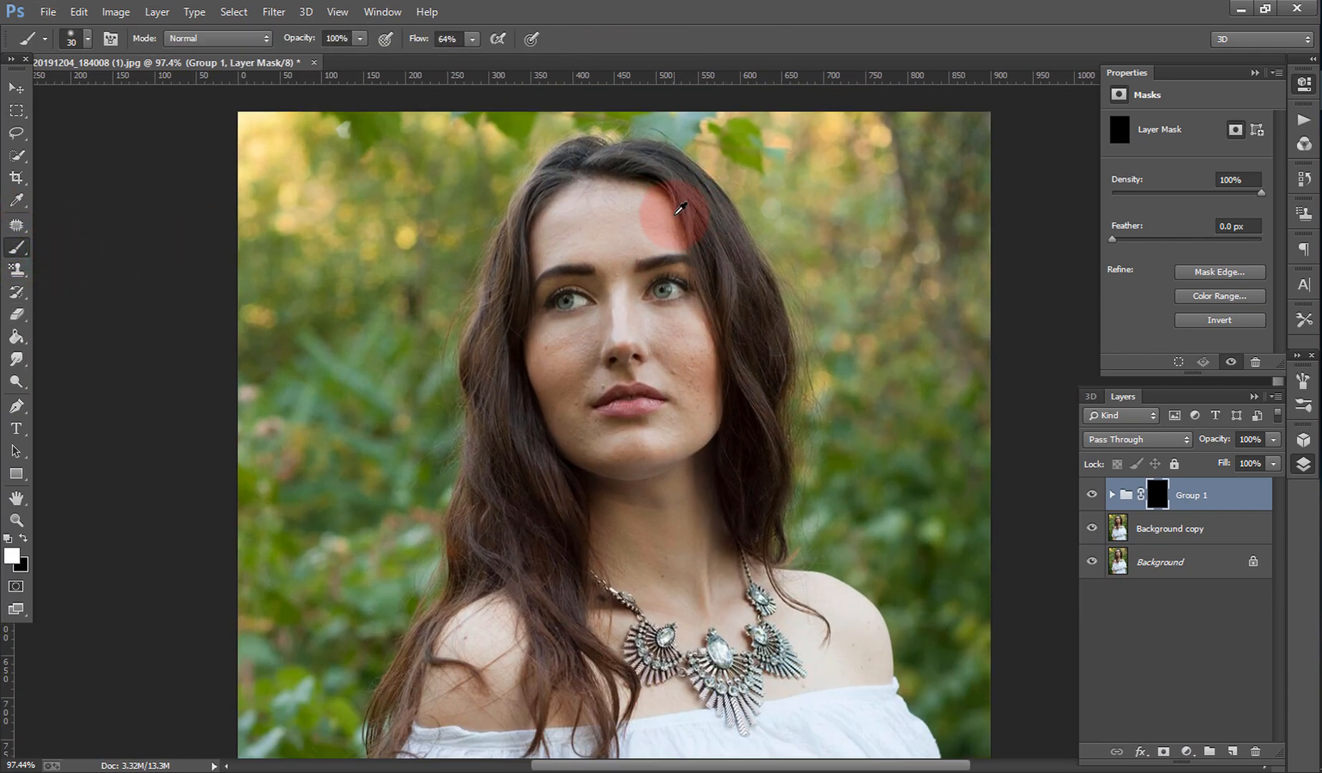
left_click_drag(638, 176, 586, 158)
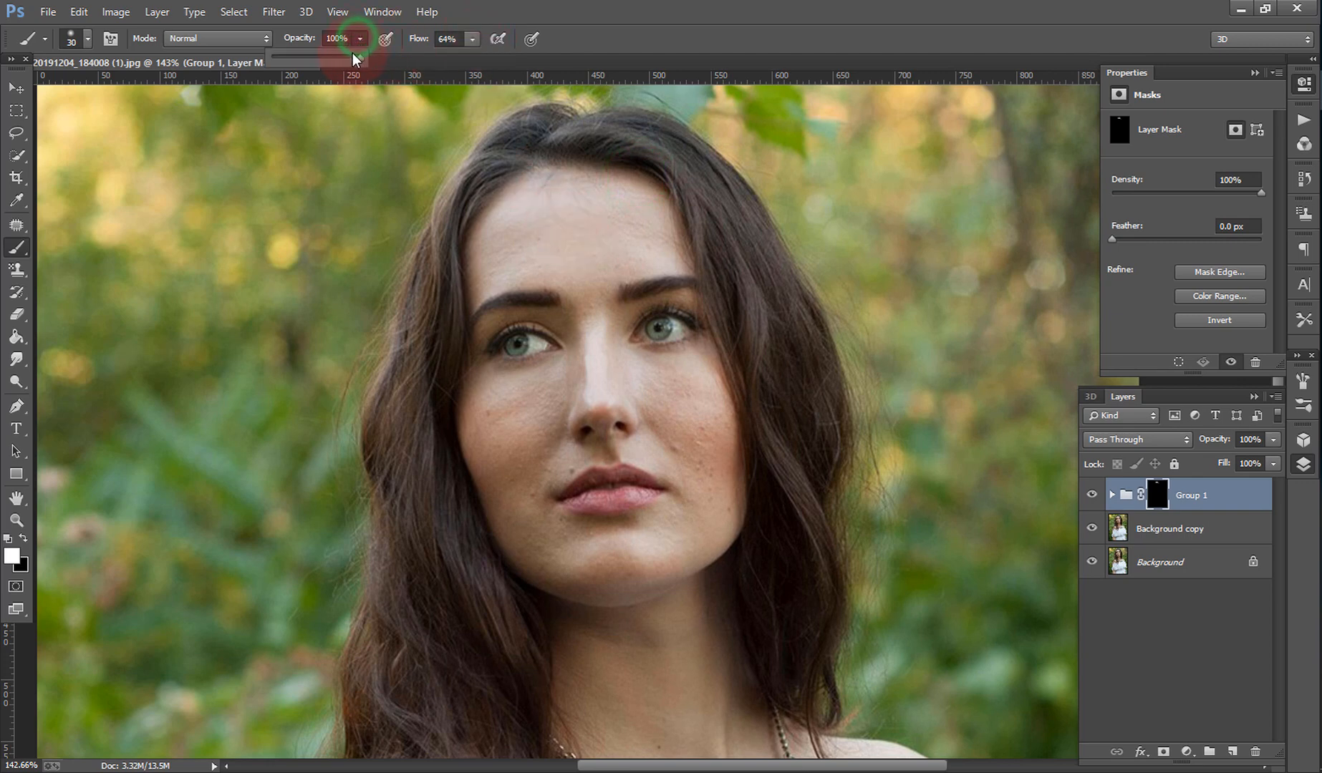
left_click_drag(353, 60, 345, 58)
left_click(542, 248)
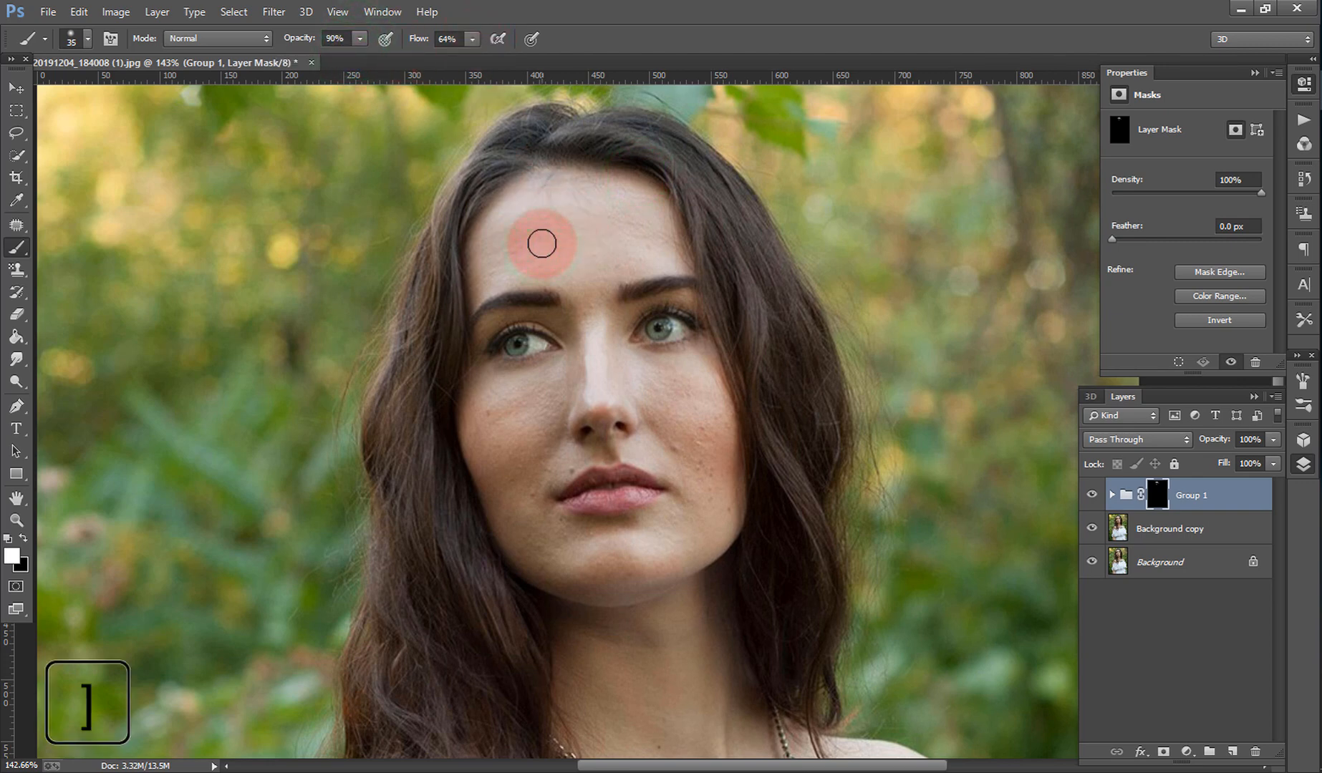
key("bracketright")
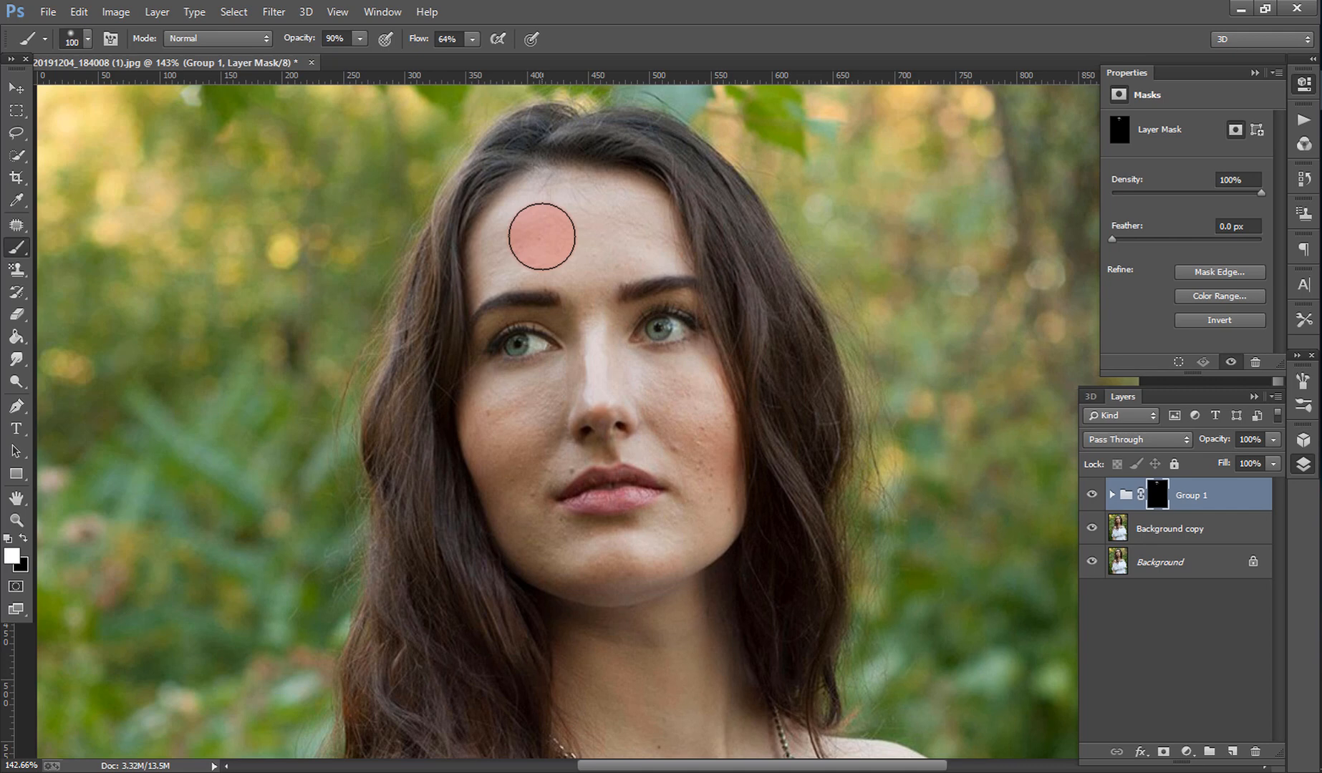
mouse_move(561, 234)
left_mouse_down()
mouse_move(524, 241)
mouse_move(532, 233)
left_mouse_up()
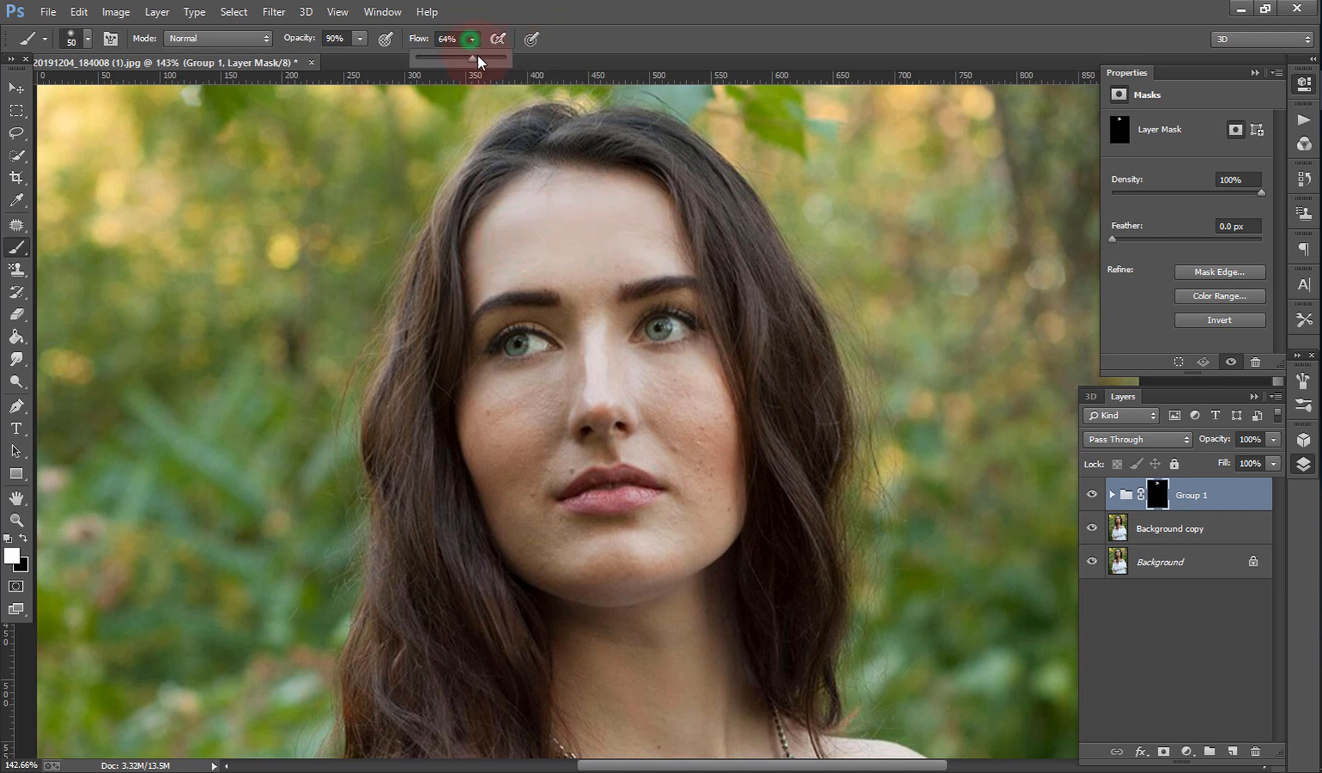
Step: Set the brush flow to 63% and reveal the smoothing on the lower forehead and nose bridge, reducing the brush to 20
left_click_drag(479, 61, 507, 57)
mouse_move(593, 236)
left_mouse_down()
mouse_move(626, 211)
mouse_move(516, 219)
mouse_move(501, 267)
mouse_move(635, 250)
mouse_move(594, 245)
left_mouse_up()
key("bracketleft")
key("bracketleft")
key("bracketleft")
key("bracketleft")
key("bracketleft")
left_click_drag(469, 34, 439, 54)
mouse_move(582, 265)
left_mouse_down()
mouse_move(585, 301)
mouse_move(600, 281)
mouse_move(598, 397)
mouse_move(601, 413)
mouse_move(626, 410)
mouse_move(574, 416)
mouse_move(566, 326)
left_mouse_up()
key("bracketleft")
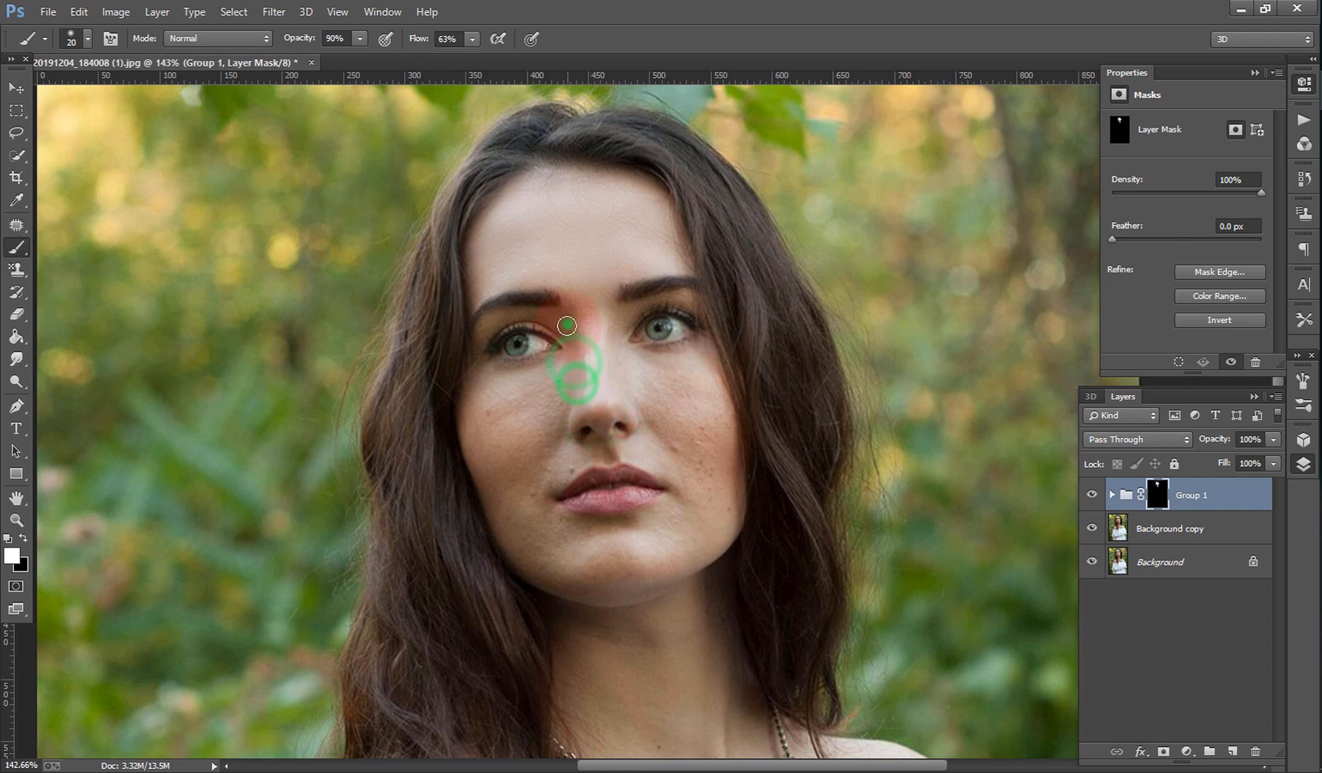
Step: Paint the group mask over the skin around both eyes and between the eyebrows with the size 20 brush
left_click(481, 332)
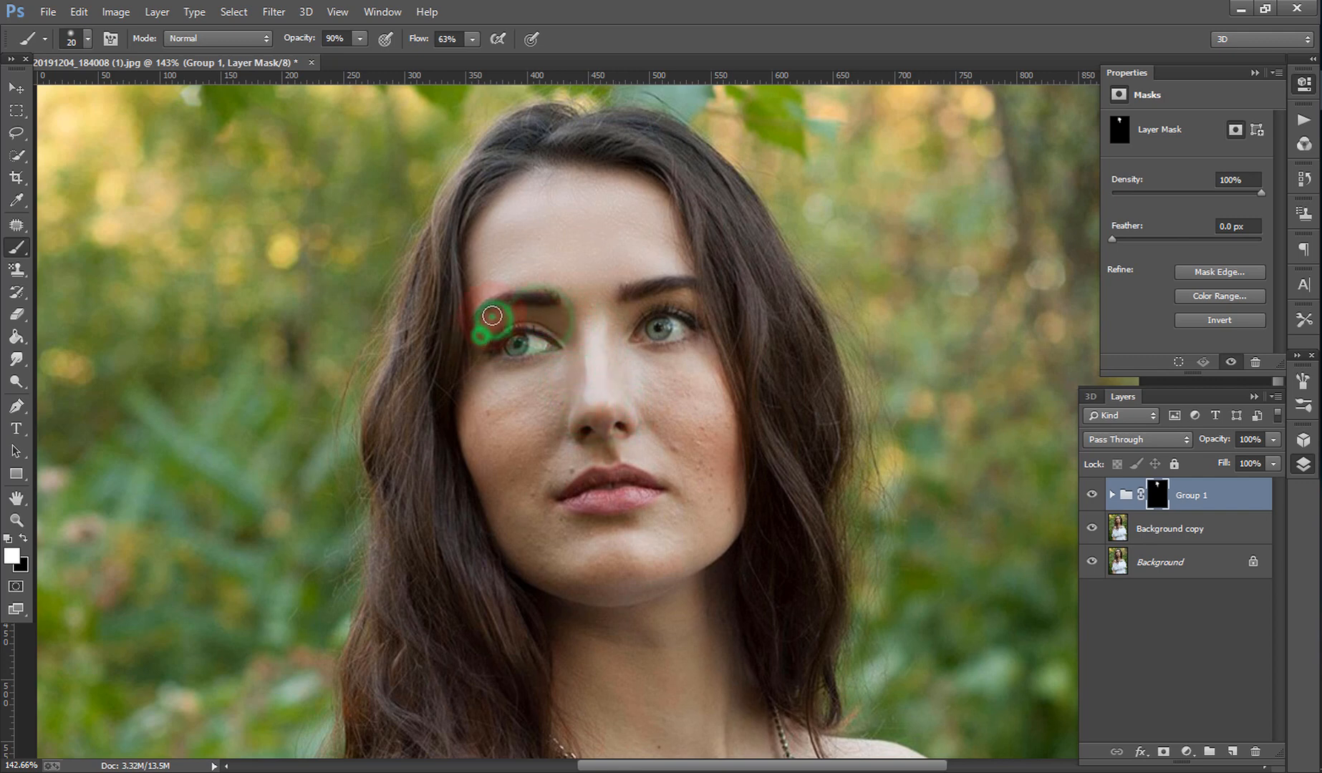
left_click(628, 318)
left_click(688, 306)
left_click(685, 297)
left_click(591, 290)
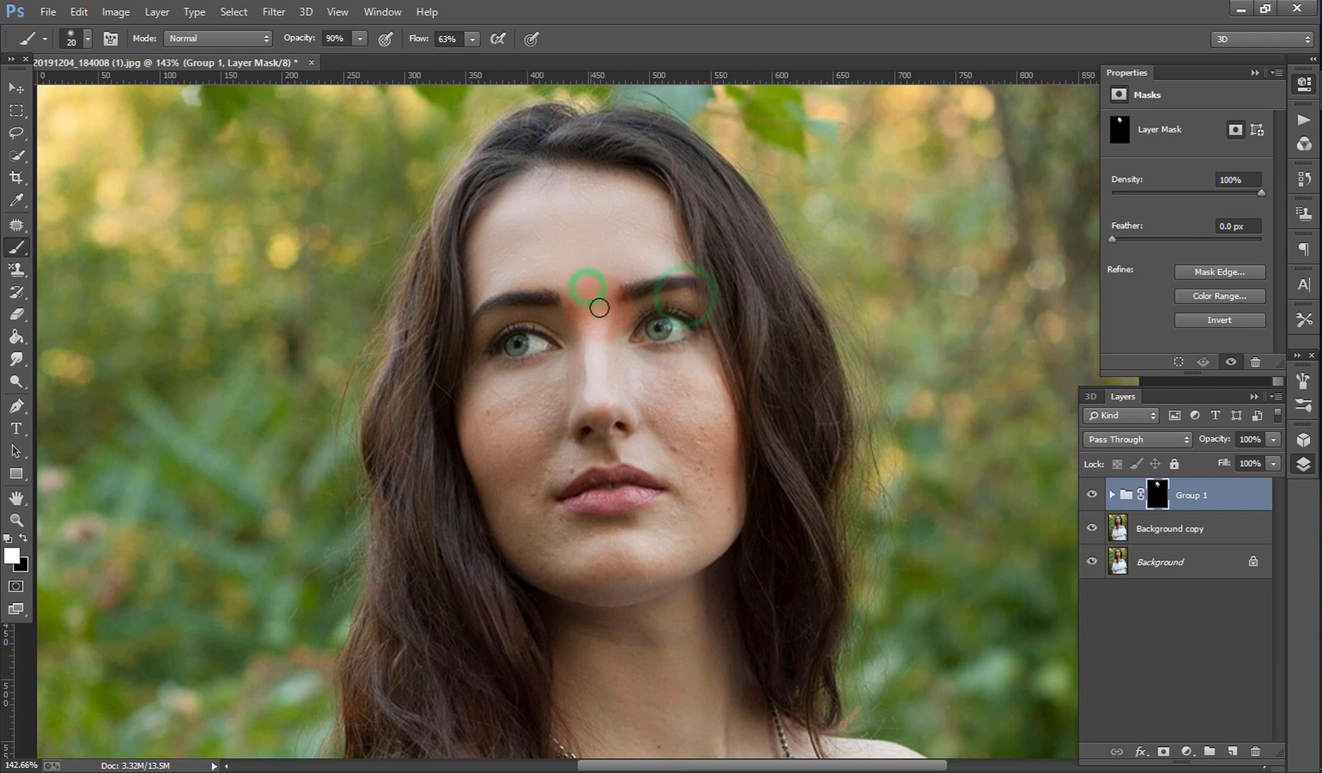
Step: Enlarge the brush to 30 and paint the group mask over the woman's left cheek, from under the eye to the jaw
key("bracketright")
key("bracketright")
left_click_drag(659, 387, 694, 399)
left_click(638, 384)
left_click(649, 402)
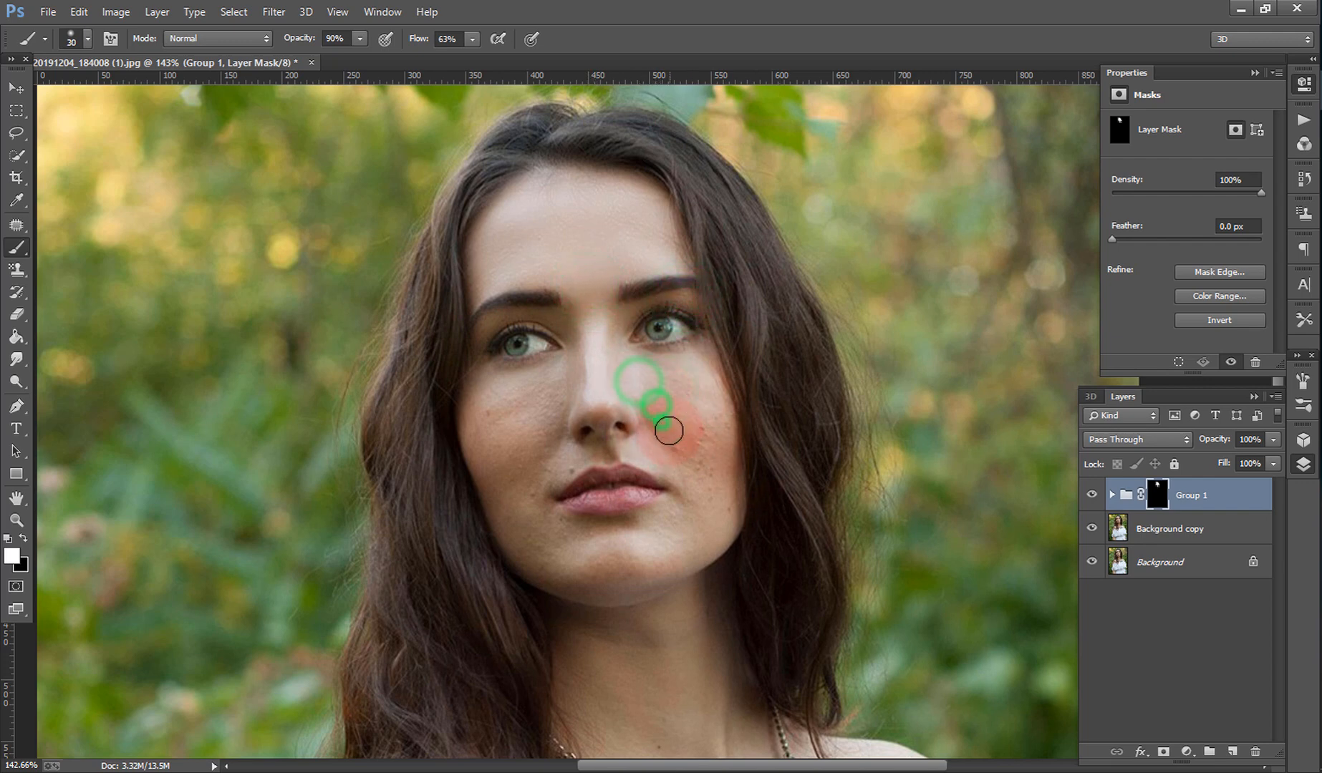
left_click(674, 444)
left_click(688, 443)
left_click(699, 422)
left_click(718, 436)
left_click(691, 381)
left_click(705, 413)
left_click(692, 472)
left_click(712, 506)
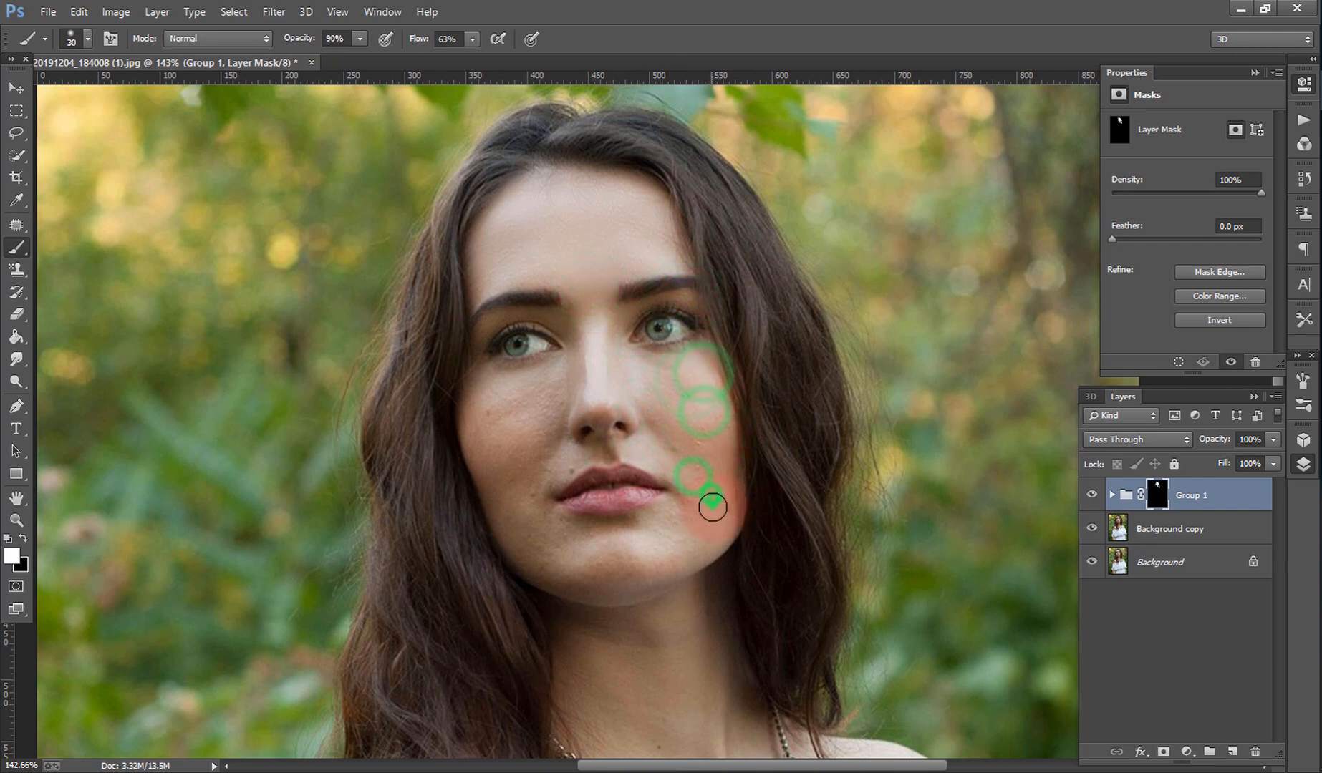
Step: Paint the group mask over the woman's right cheek, from under the eye to beside the mouth
left_click(546, 380)
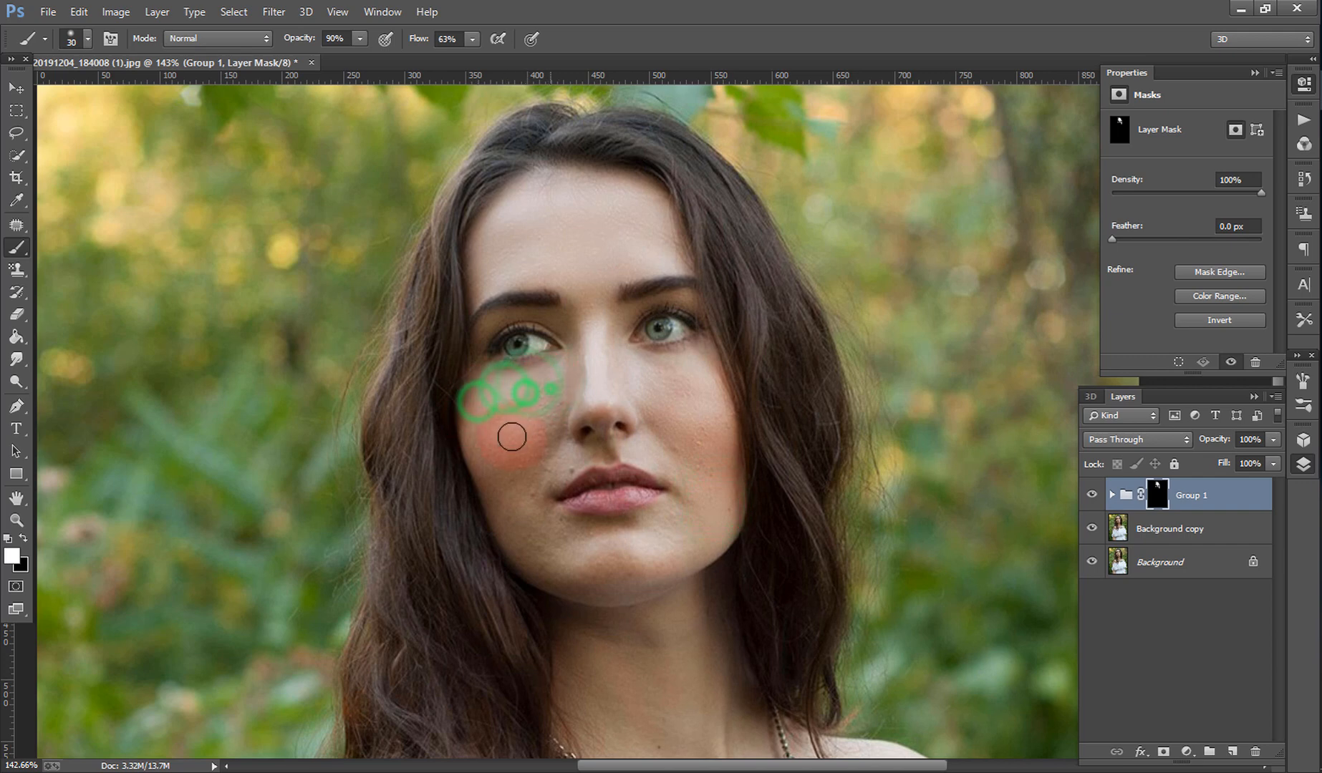
left_click(493, 416)
left_click(540, 417)
left_click(526, 457)
left_click(508, 468)
left_click(500, 467)
left_click(538, 407)
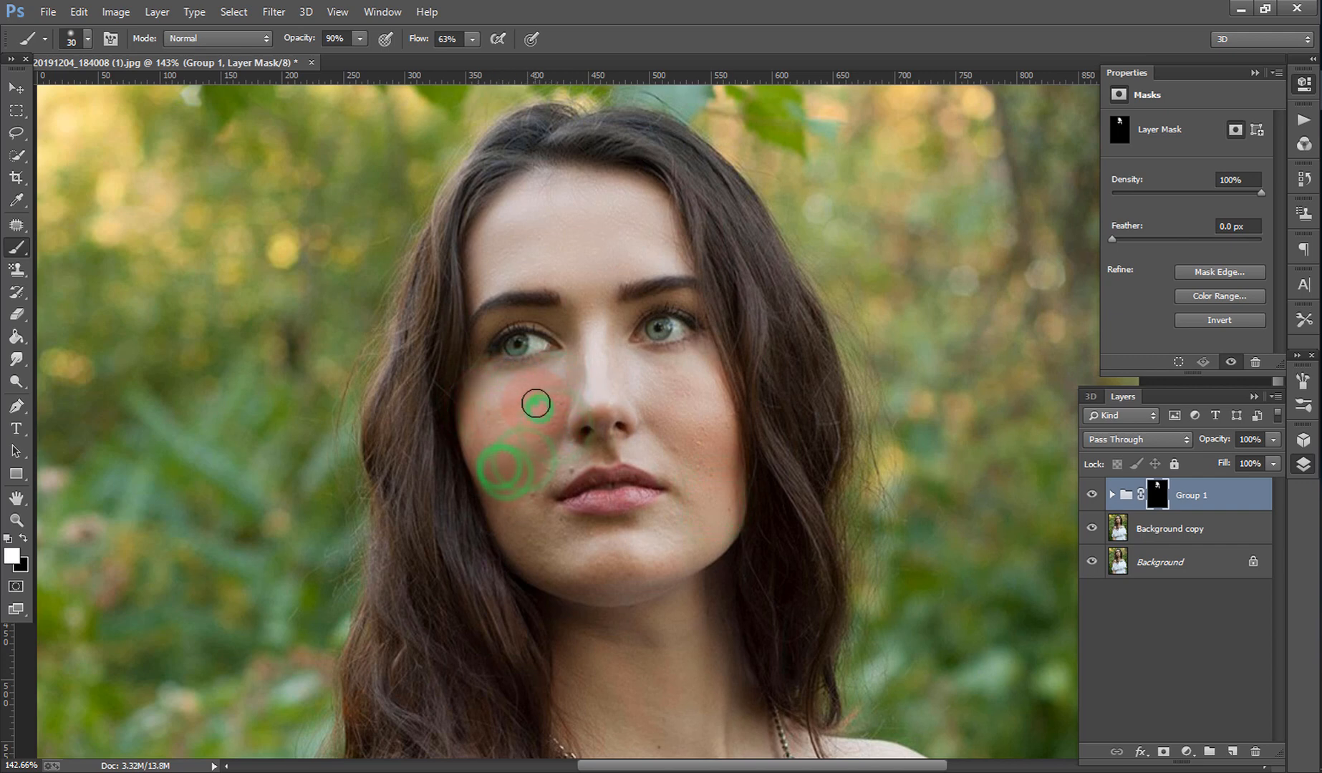
Step: Paint the group mask over the chin and the skin below the mouth with the size 30 brush
scroll(554, 493, "down", 1)
mouse_move(504, 490)
left_mouse_down()
mouse_move(556, 487)
mouse_move(534, 518)
mouse_move(523, 504)
mouse_move(575, 503)
left_mouse_up()
left_click(600, 479)
left_click(594, 537)
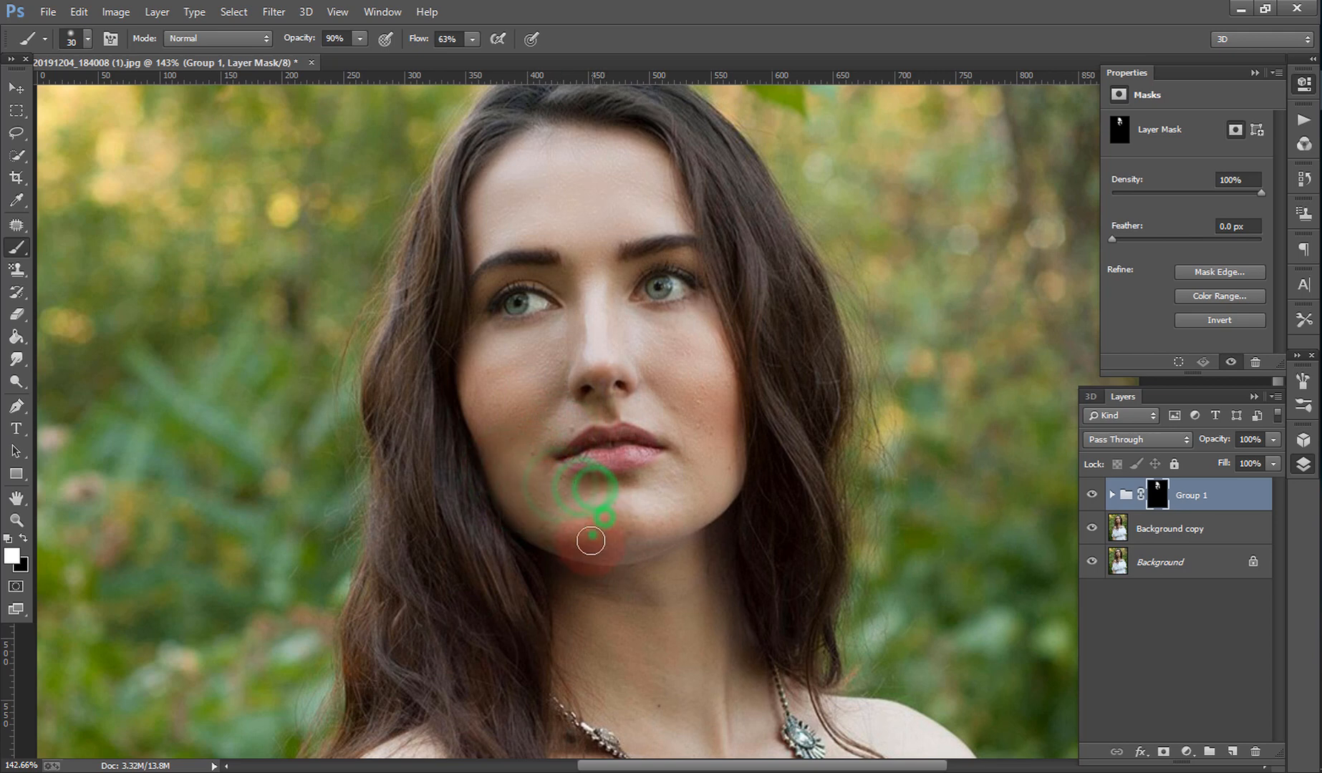
left_click(602, 535)
left_click(621, 518)
left_click(631, 530)
left_click(664, 532)
left_click(635, 480)
left_click(659, 492)
left_click(673, 477)
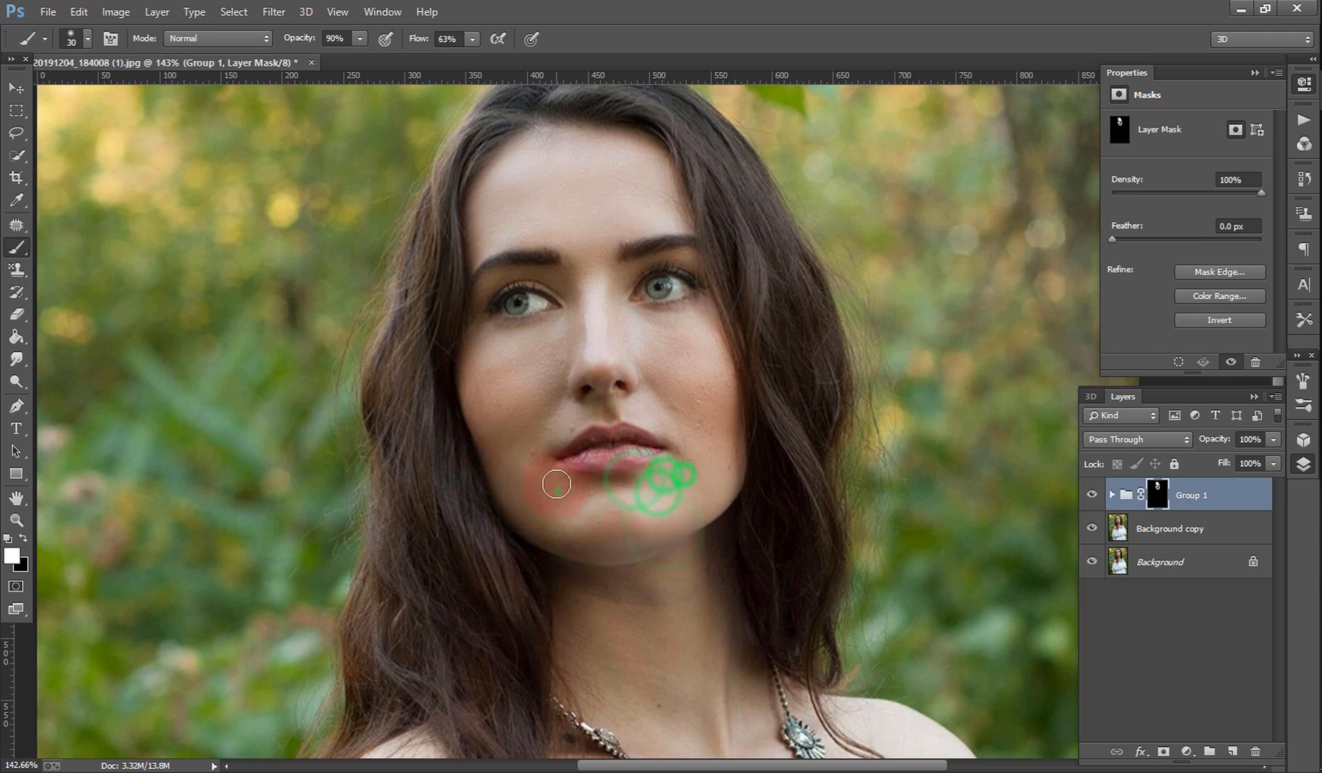
Step: Extend the painted group mask under the lower lip, along the woman's right jaw, beside the nose and onto the neck
left_click(561, 489)
left_click(596, 487)
left_click(626, 486)
left_click(525, 528)
left_click(546, 527)
left_click(552, 530)
left_click(566, 537)
left_click(551, 352)
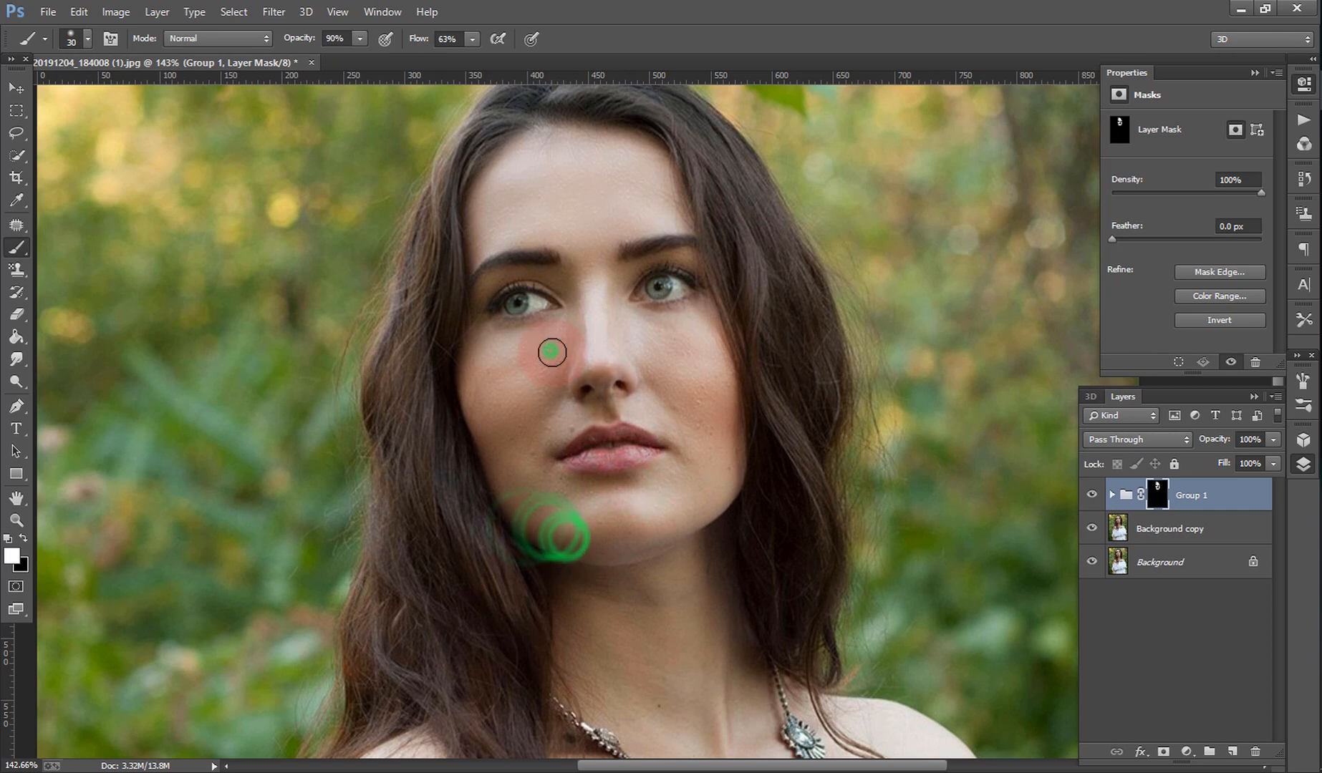
scroll(643, 419, "down", 3)
left_click(659, 512)
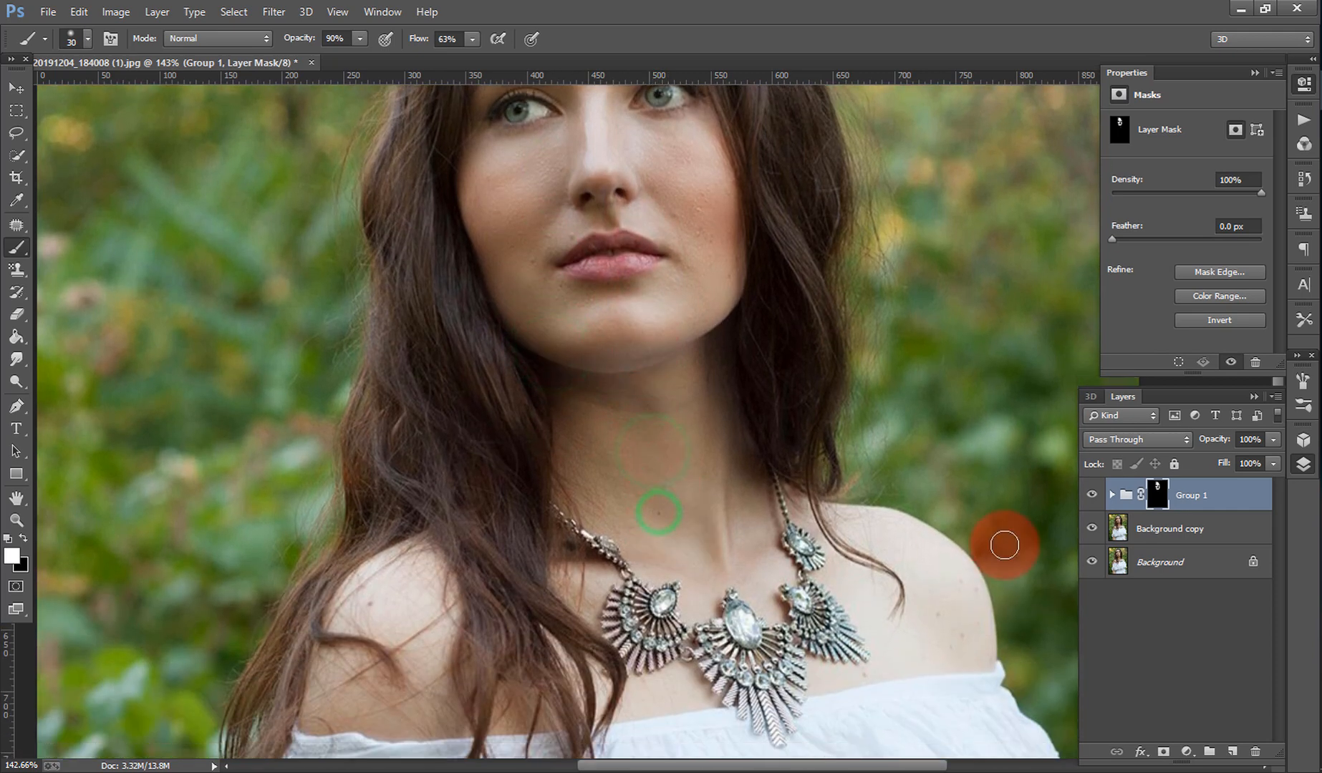
Step: Merge Group 1 and the Background copy layer into a single layer
left_click_drag(1269, 529, 1189, 512)
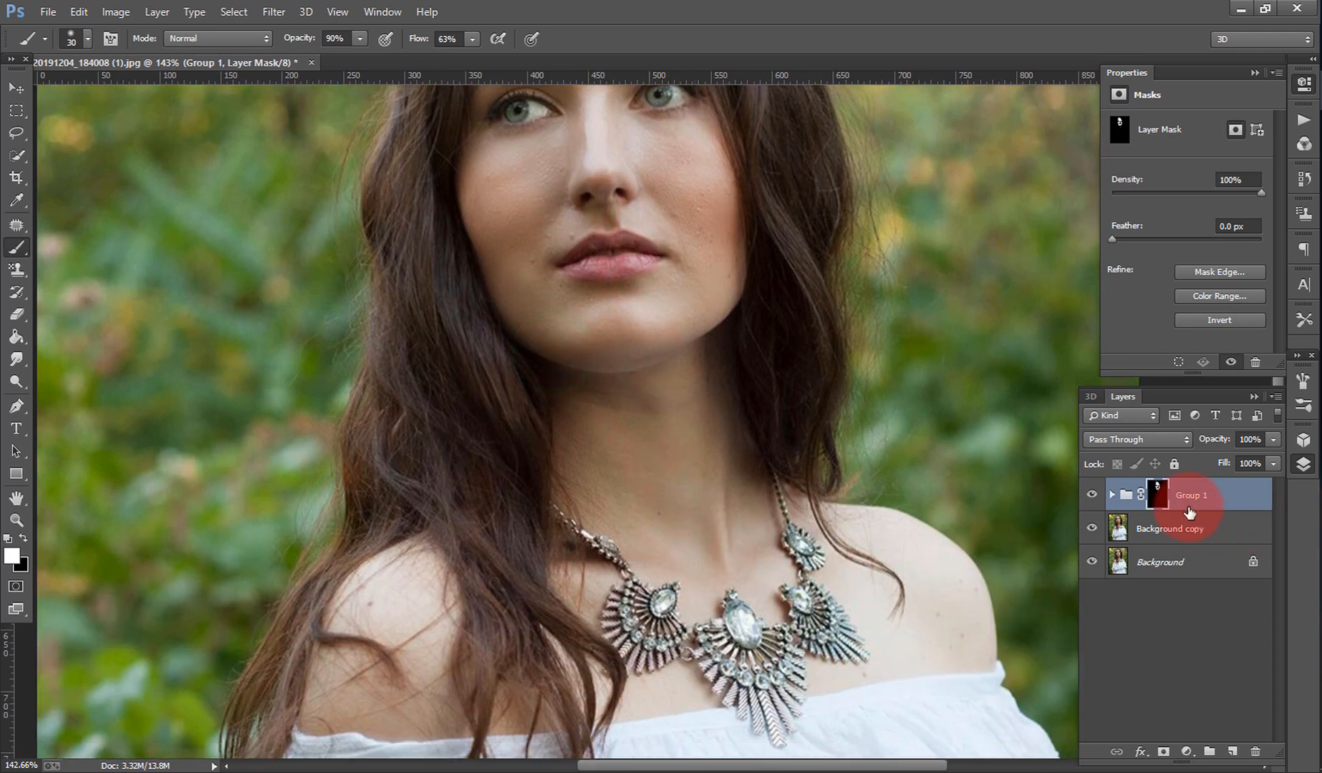
left_click(1176, 528, "ctrl")
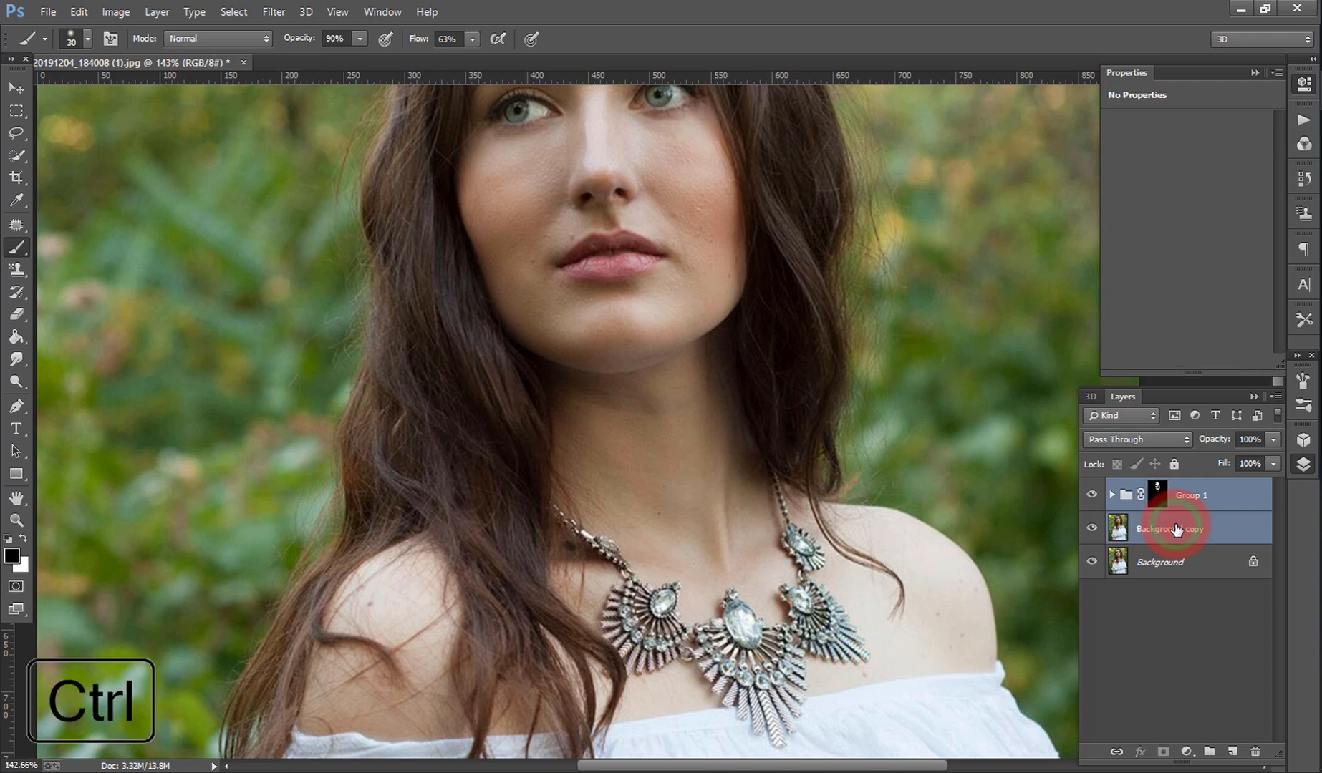
right_click(1177, 529)
left_click(1051, 505)
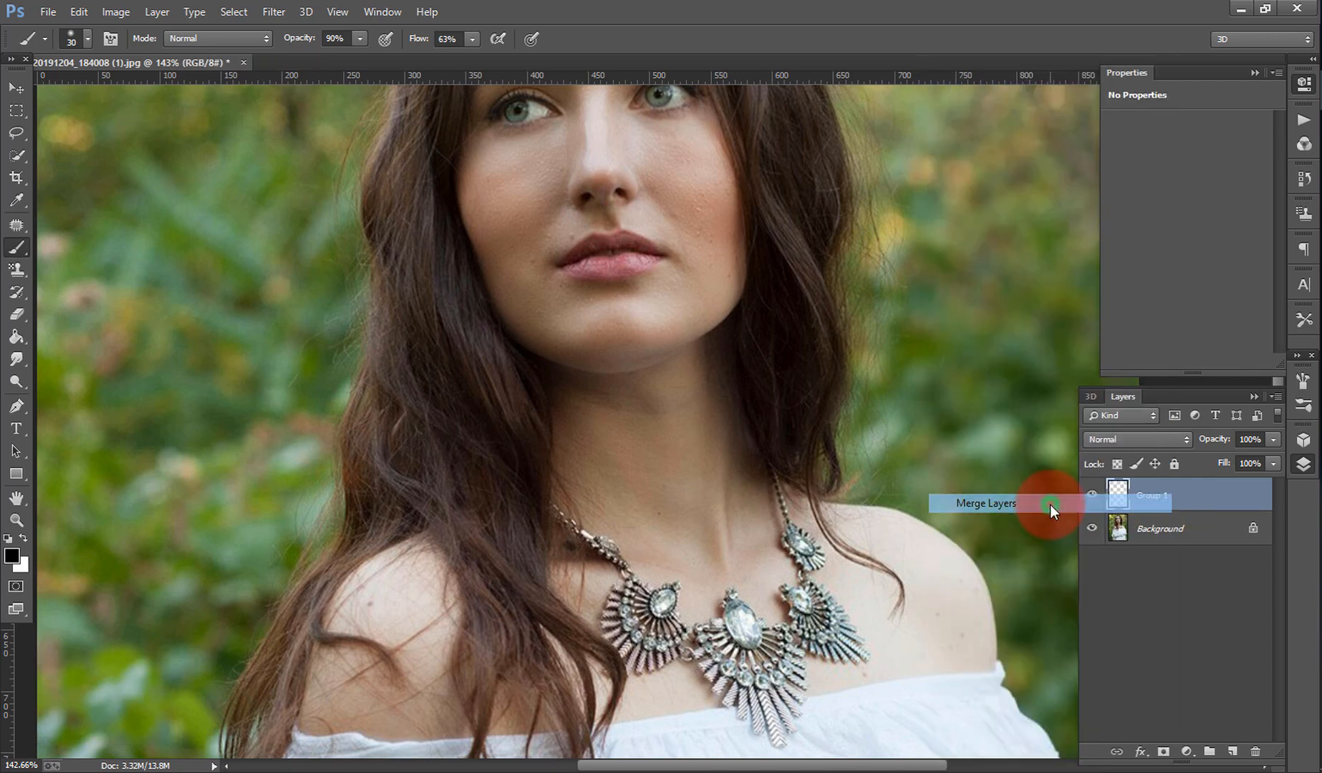
Step: Blend the skin on both cheeks with the Mixer Brush at size 45
left_click(16, 247)
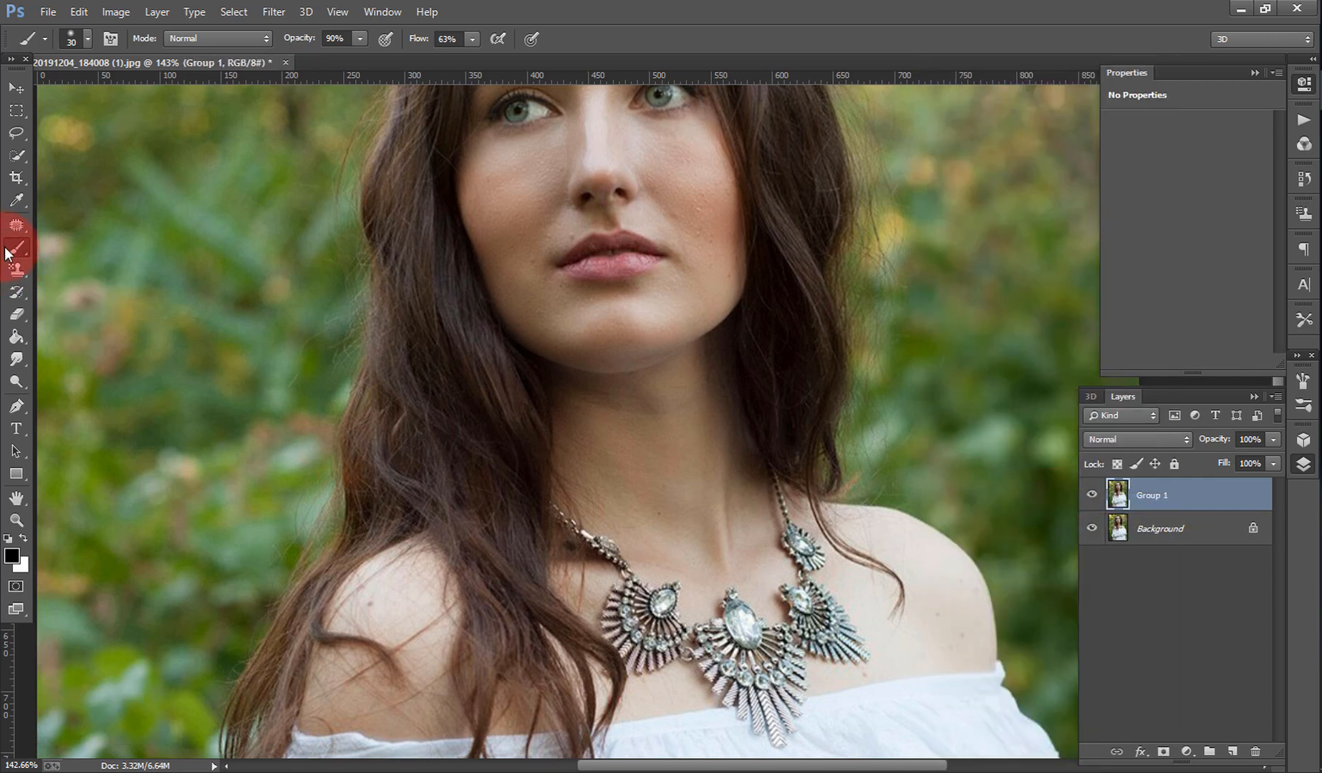
left_click(68, 295)
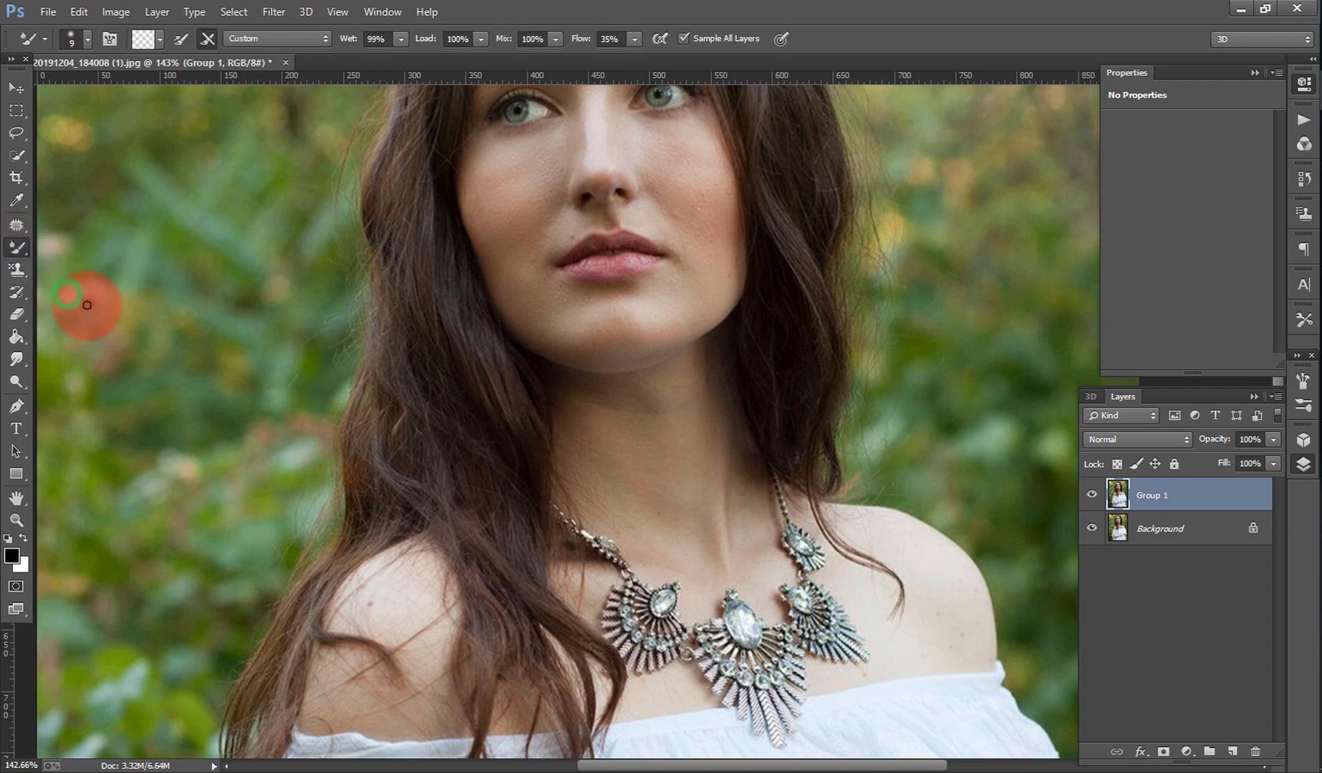
scroll(458, 324, "up", 5)
key("bracketright")
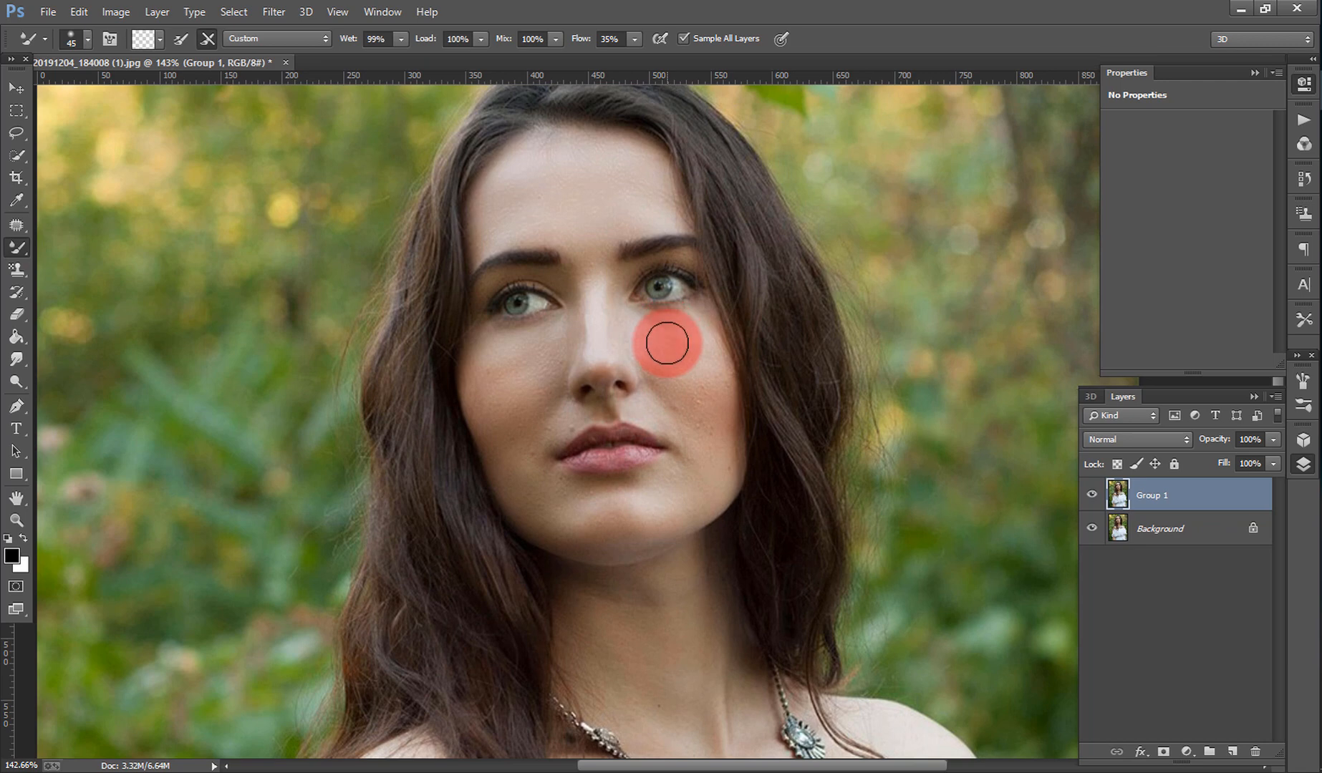
mouse_move(667, 343)
left_mouse_down()
mouse_move(706, 397)
mouse_move(690, 361)
left_mouse_up()
left_click(697, 356)
left_click_drag(513, 358, 521, 358)
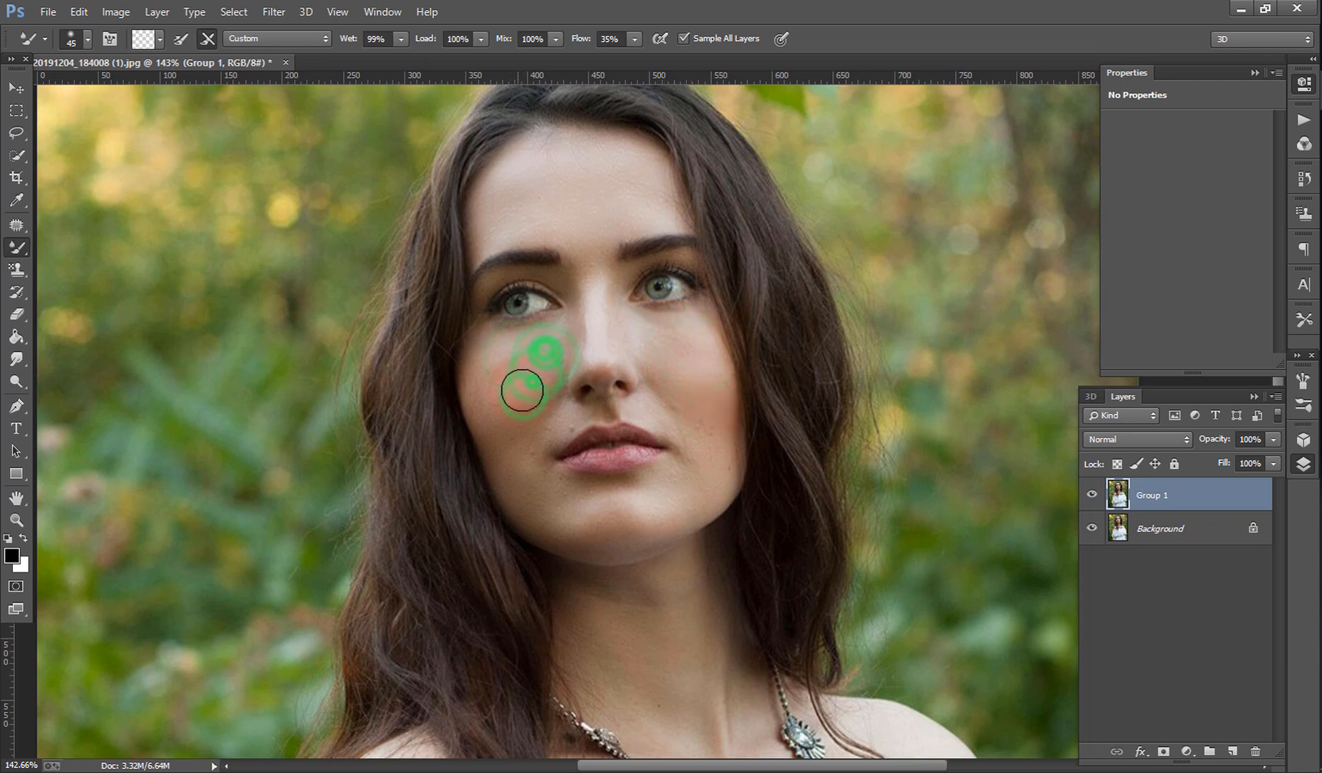
left_click(493, 408)
left_click_drag(508, 465, 522, 450)
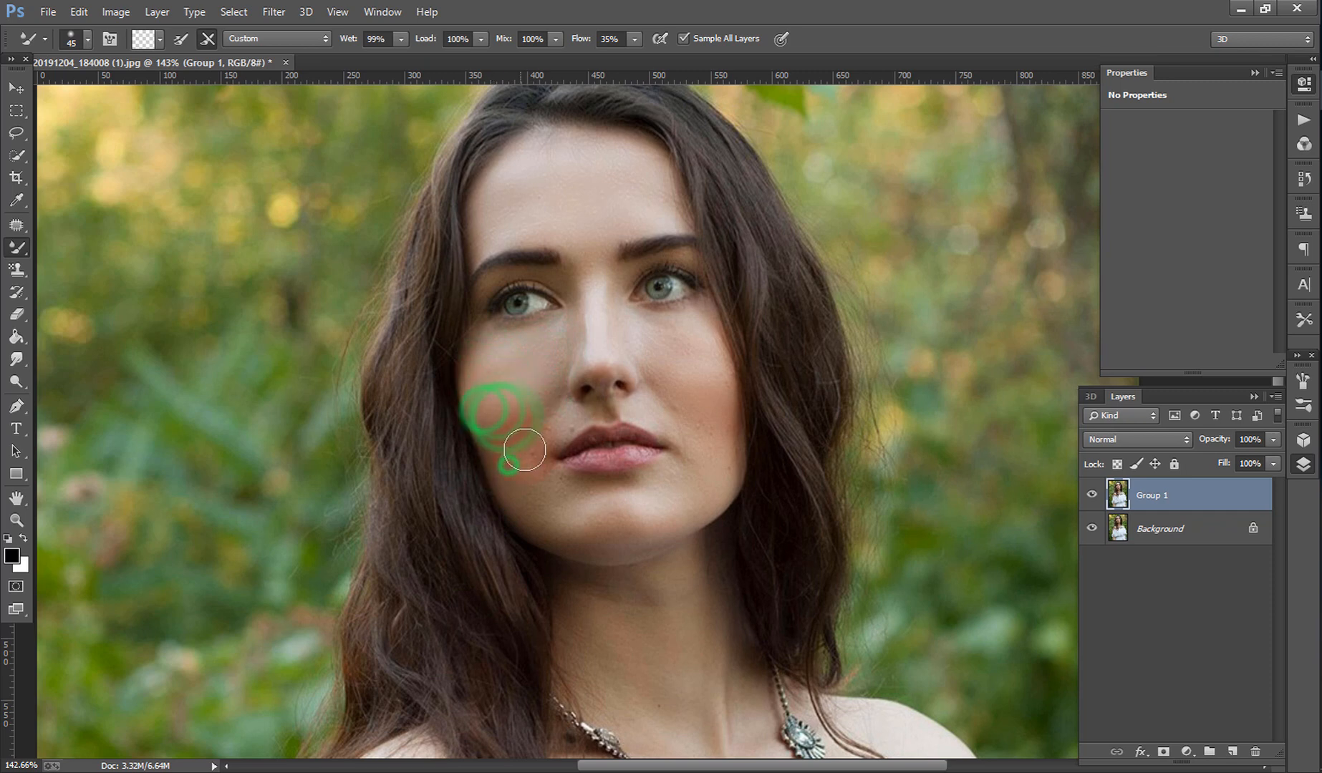
Step: Blend the skin around the upper lip and beside the nose with a smaller Mixer Brush, enlarging it to 30 for the left cheek
key("bracketleft")
key("bracketleft")
key("bracketleft")
key("bracketleft")
mouse_move(564, 409)
left_mouse_down()
mouse_move(528, 457)
mouse_move(566, 490)
mouse_move(526, 515)
mouse_move(548, 528)
mouse_move(672, 505)
mouse_move(696, 418)
mouse_move(725, 417)
mouse_move(661, 353)
left_mouse_up()
key("bracketright")
key("bracketright")
key("bracketright")
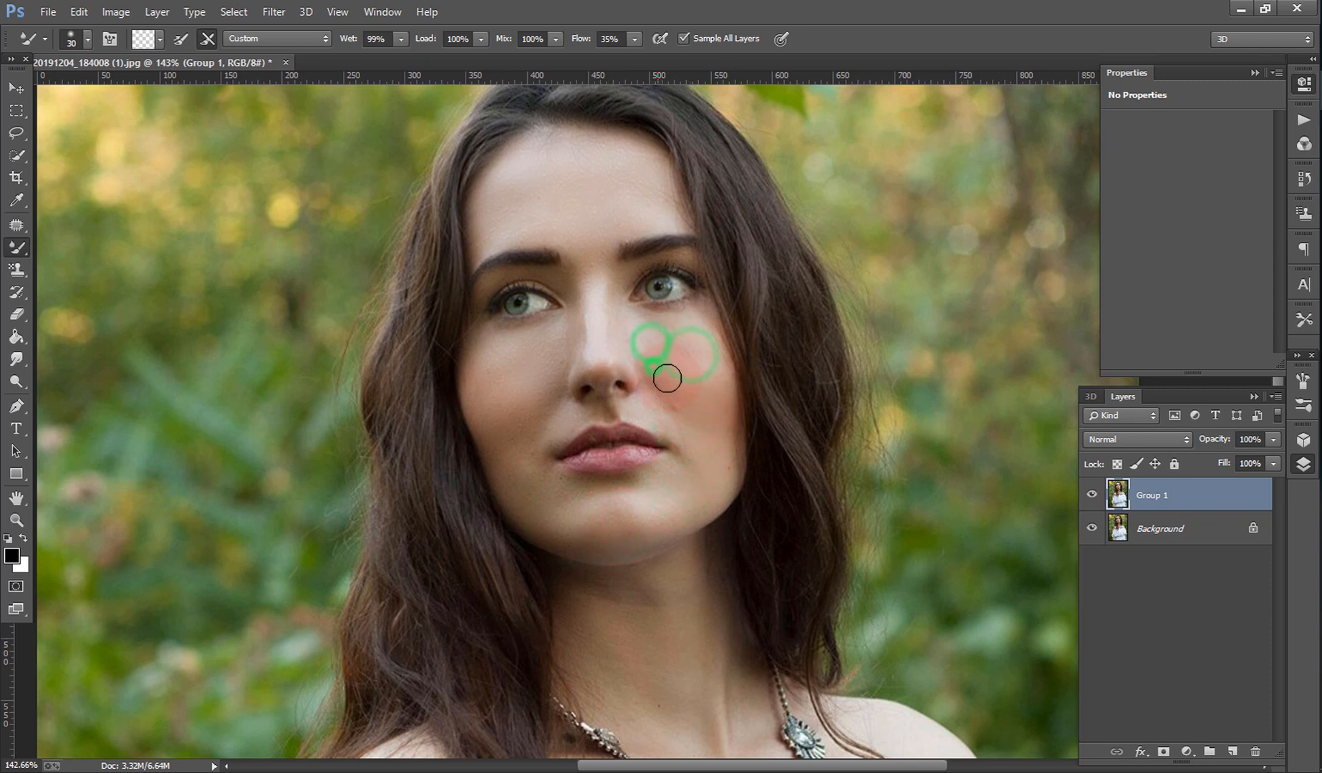
Step: Blend the forehead skin with the Mixer Brush at size 45, using smaller sizes between the eyebrows and around the eyes
left_click(621, 162)
key("bracketright")
key("bracketright")
key("bracketright")
left_click(508, 206)
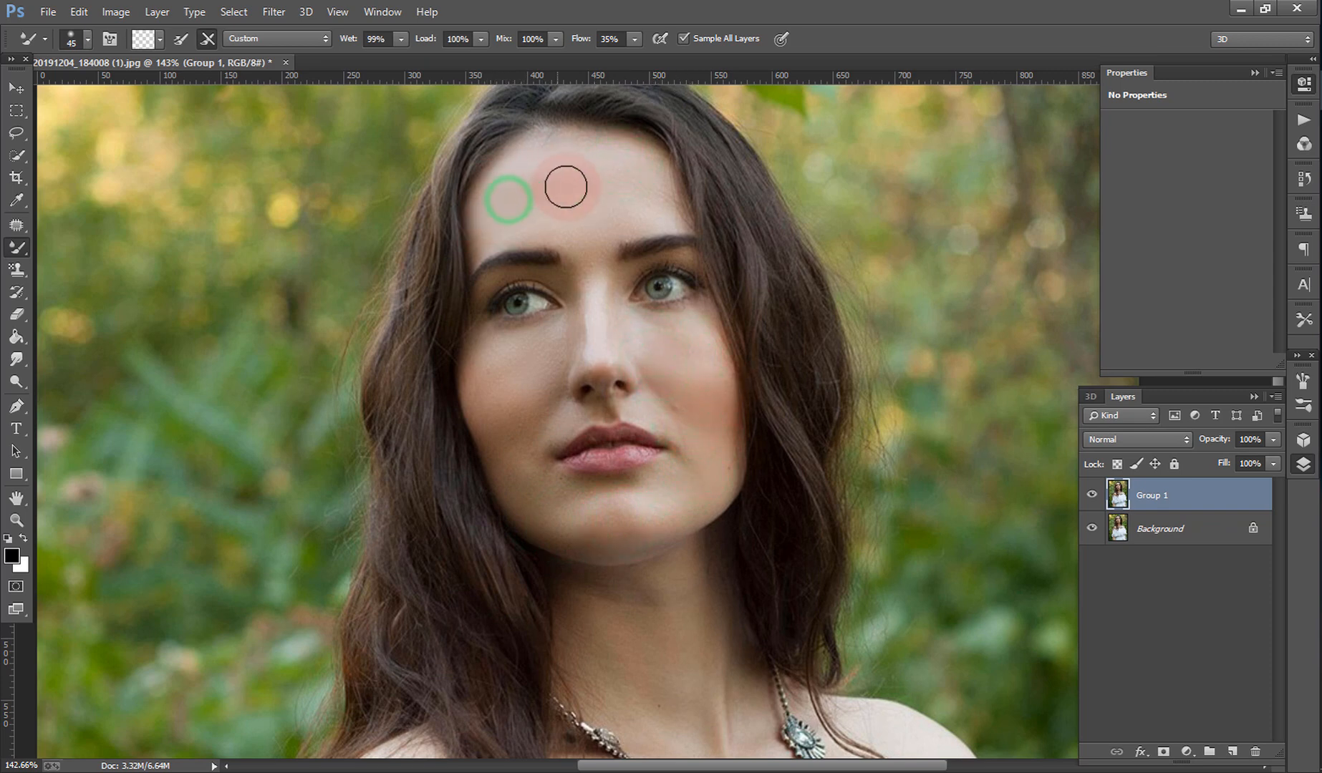
mouse_move(566, 187)
left_mouse_down()
mouse_move(573, 160)
mouse_move(557, 155)
mouse_move(651, 205)
mouse_move(585, 239)
left_mouse_up()
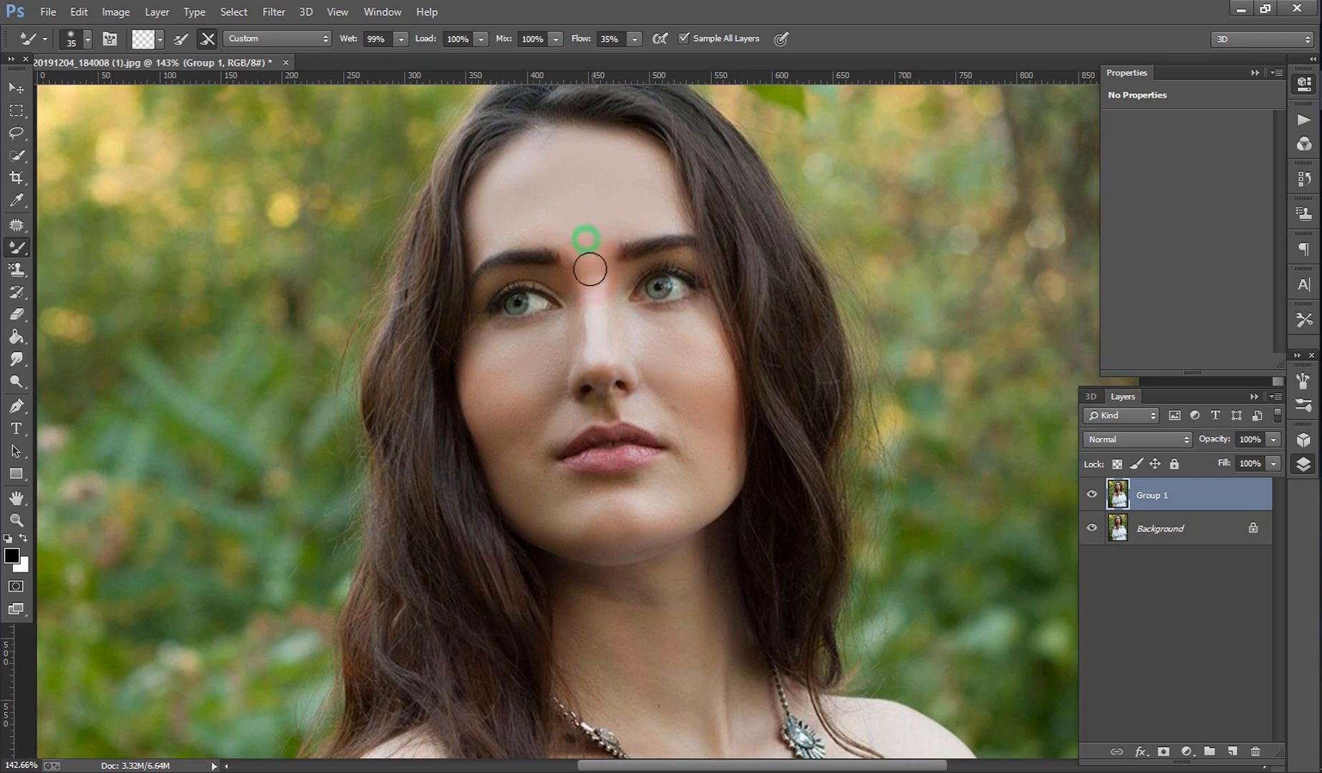
left_click(488, 284)
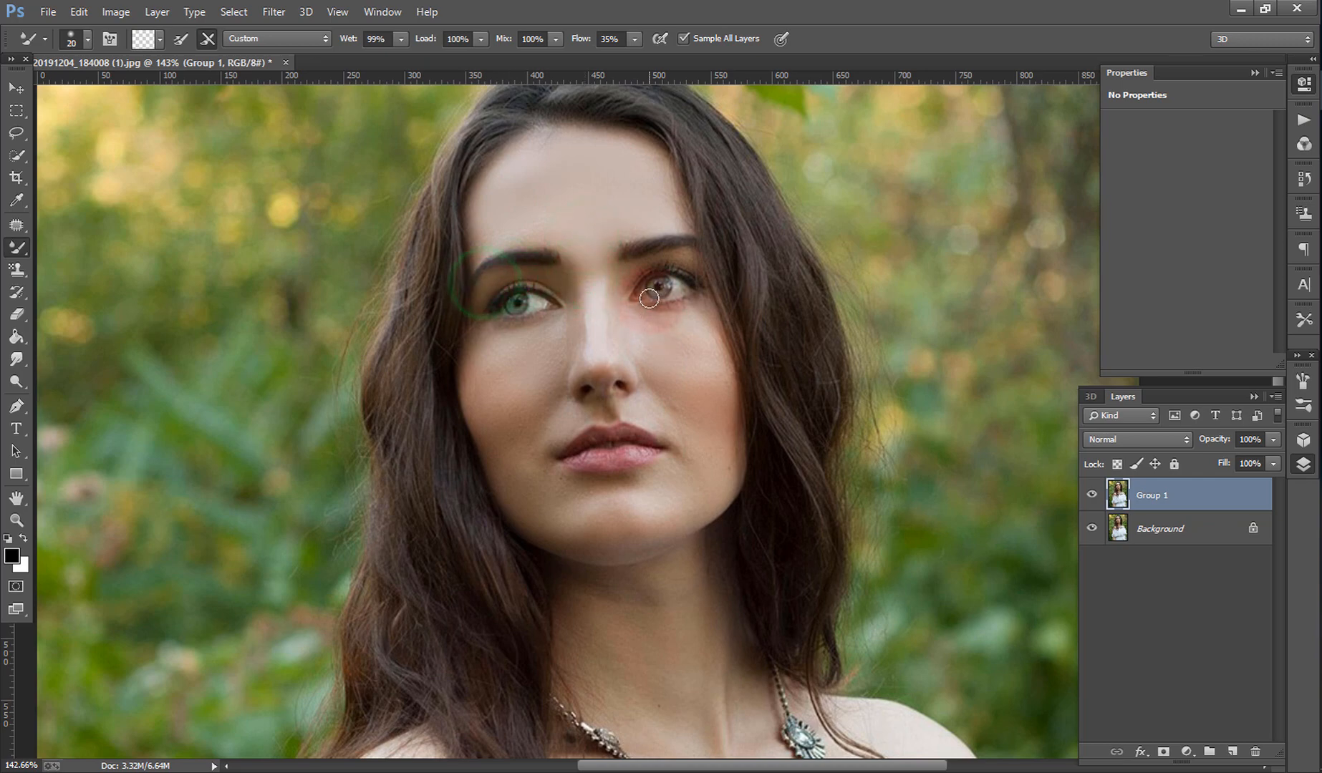
Step: Select the woman's dress, neck, face and the hair on her left side with the Quick Selection tool
scroll(649, 293, "down", 4)
scroll(649, 293, "down", 2)
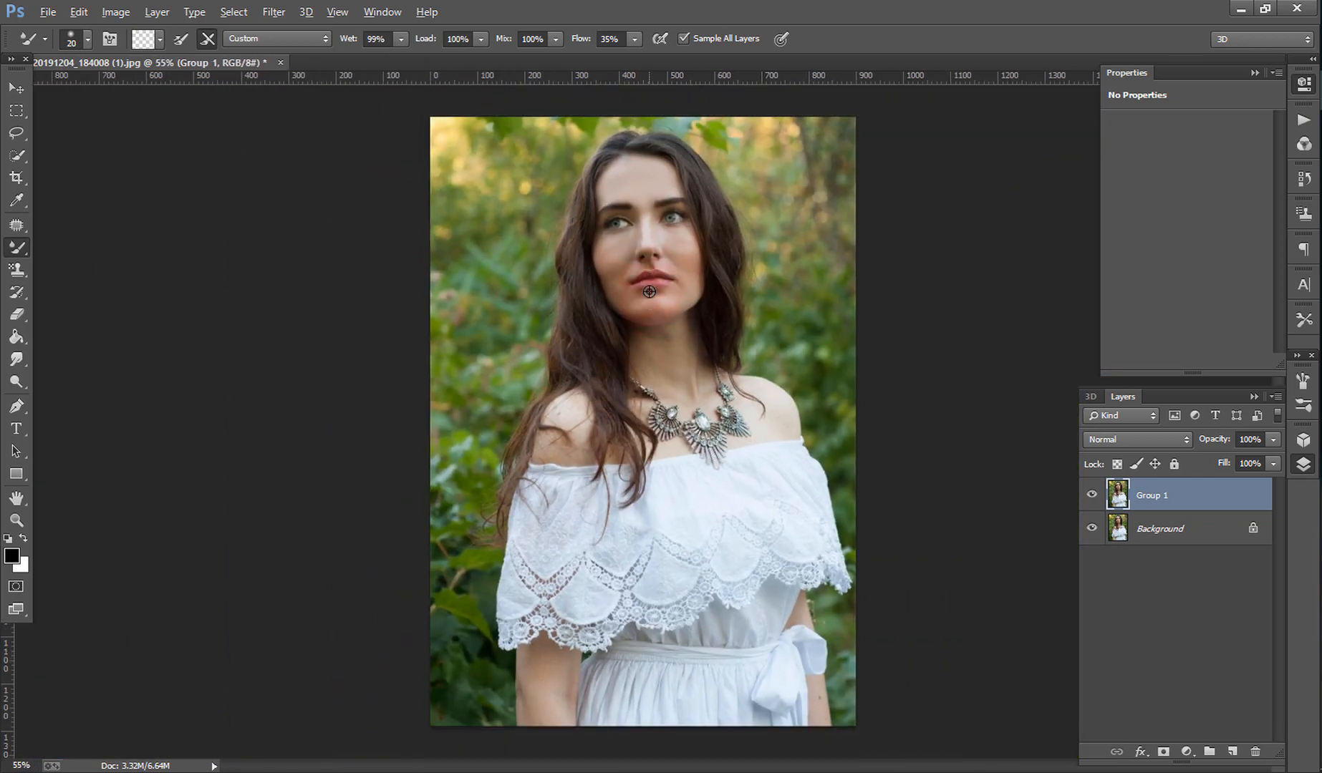
left_click(22, 152)
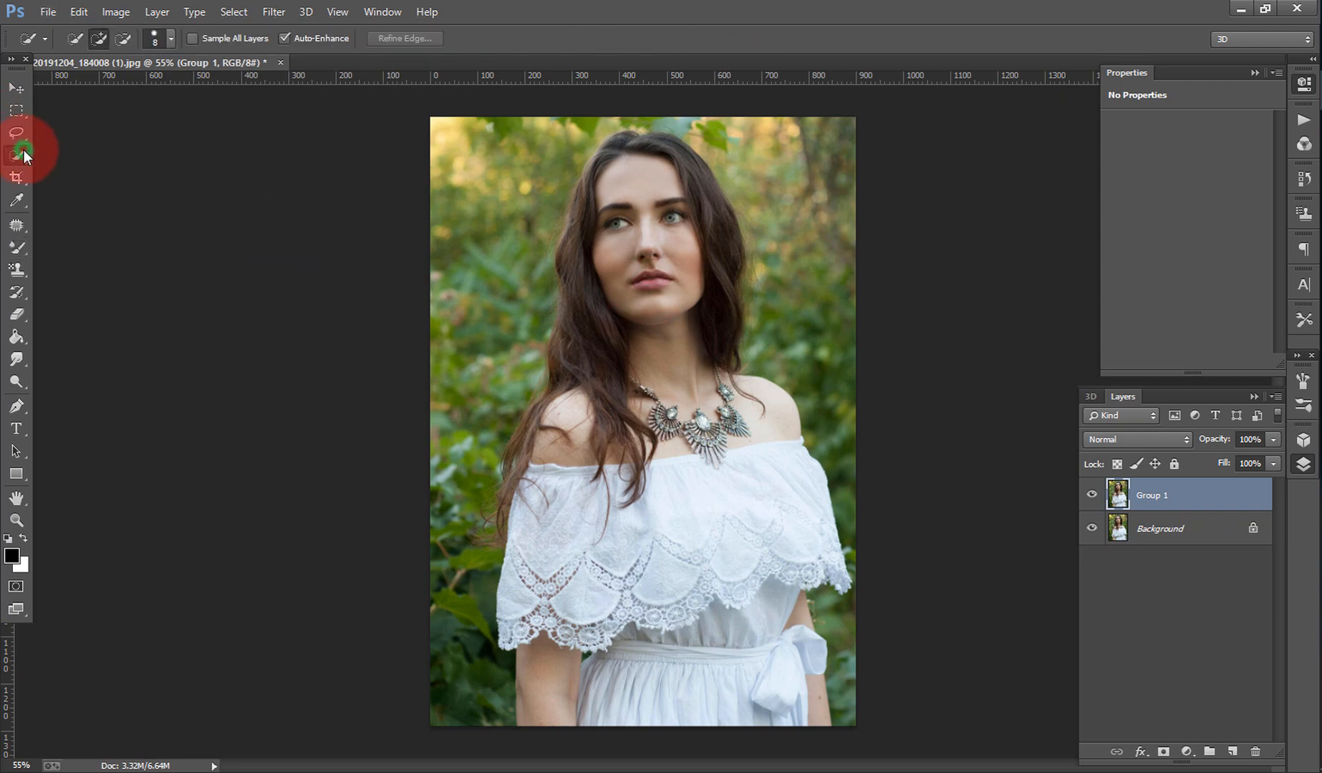
mouse_move(617, 750)
left_mouse_down()
mouse_move(649, 587)
mouse_move(688, 183)
mouse_move(679, 132)
mouse_move(607, 127)
mouse_move(686, 133)
mouse_move(706, 151)
mouse_move(683, 140)
mouse_move(701, 163)
mouse_move(692, 153)
left_mouse_up()
Step: Add the hair on the woman's right side, from the crown to the shoulder, to the selection with the Quick Selection tool
scroll(703, 154, "up", 1, "alt")
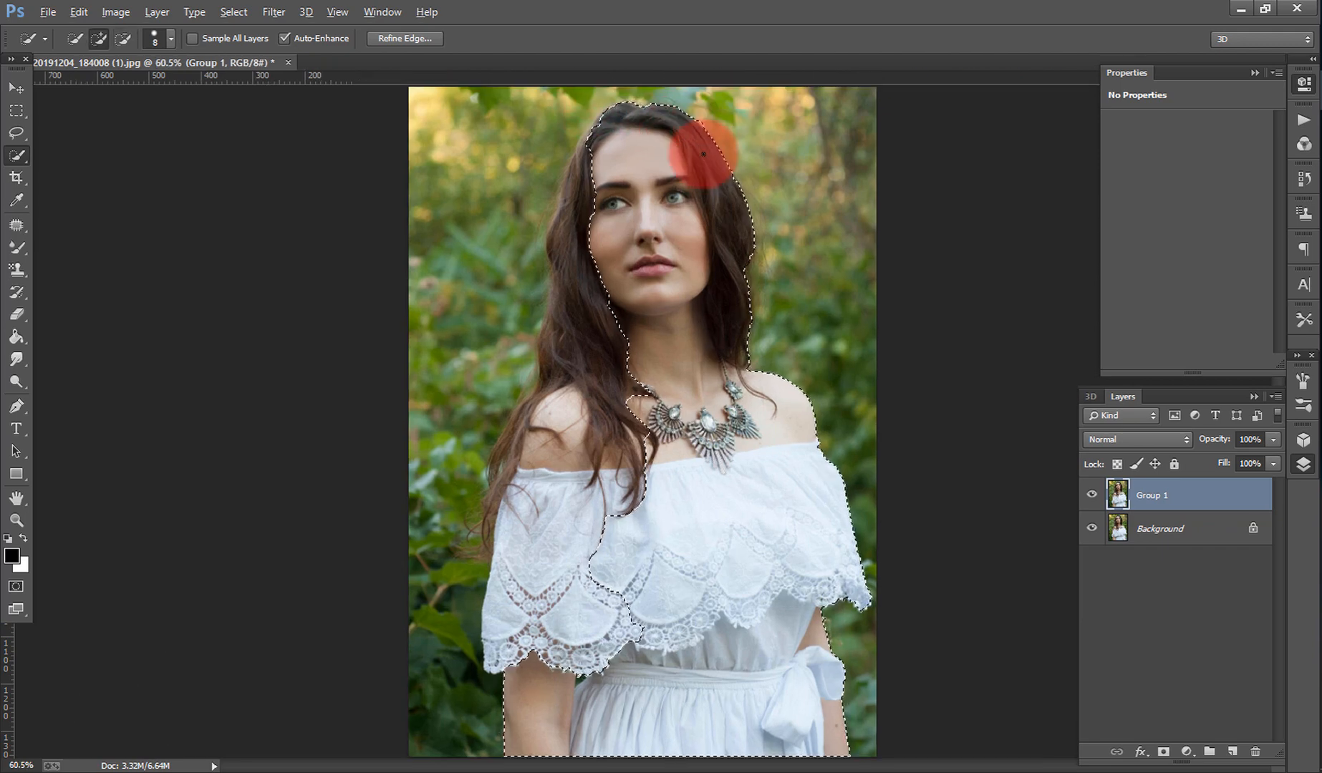
scroll(704, 154, "up", 8, "alt")
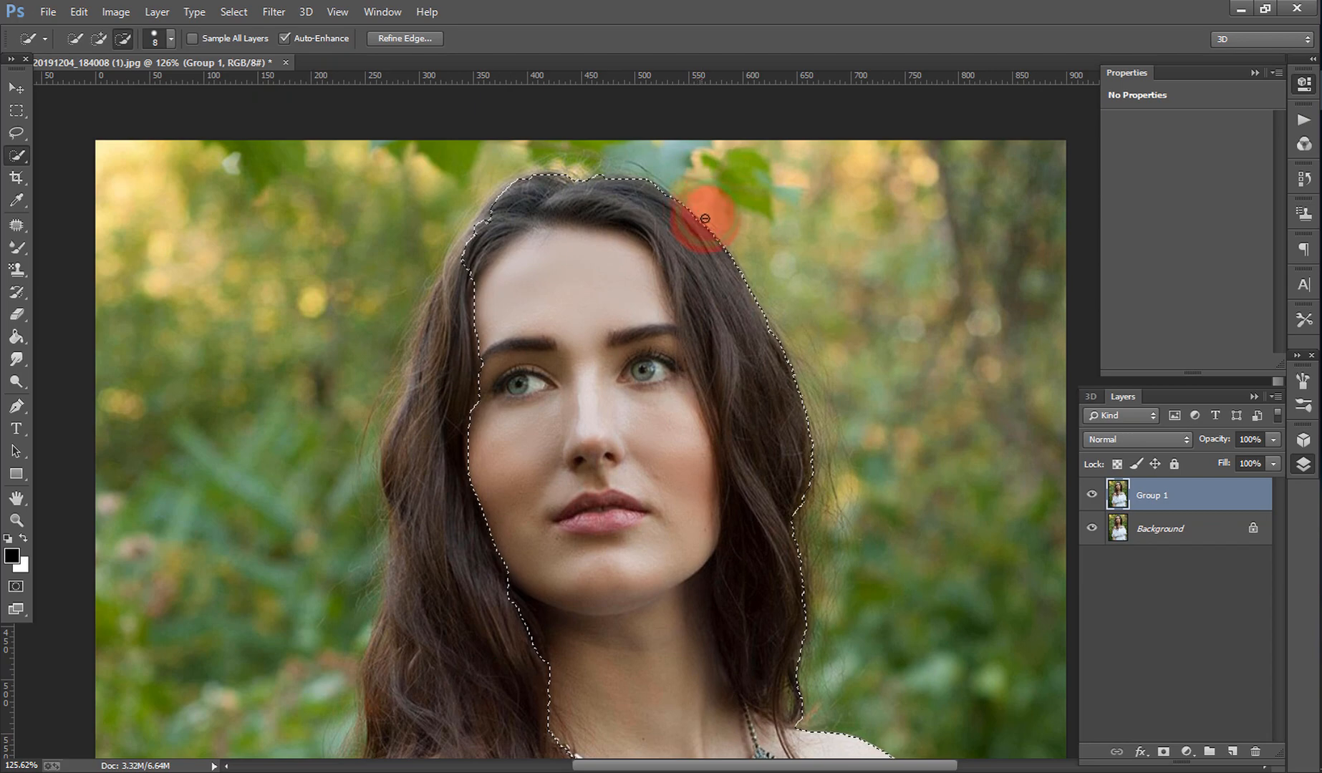
scroll(643, 365, "down", 5)
scroll(615, 336, "up", 2)
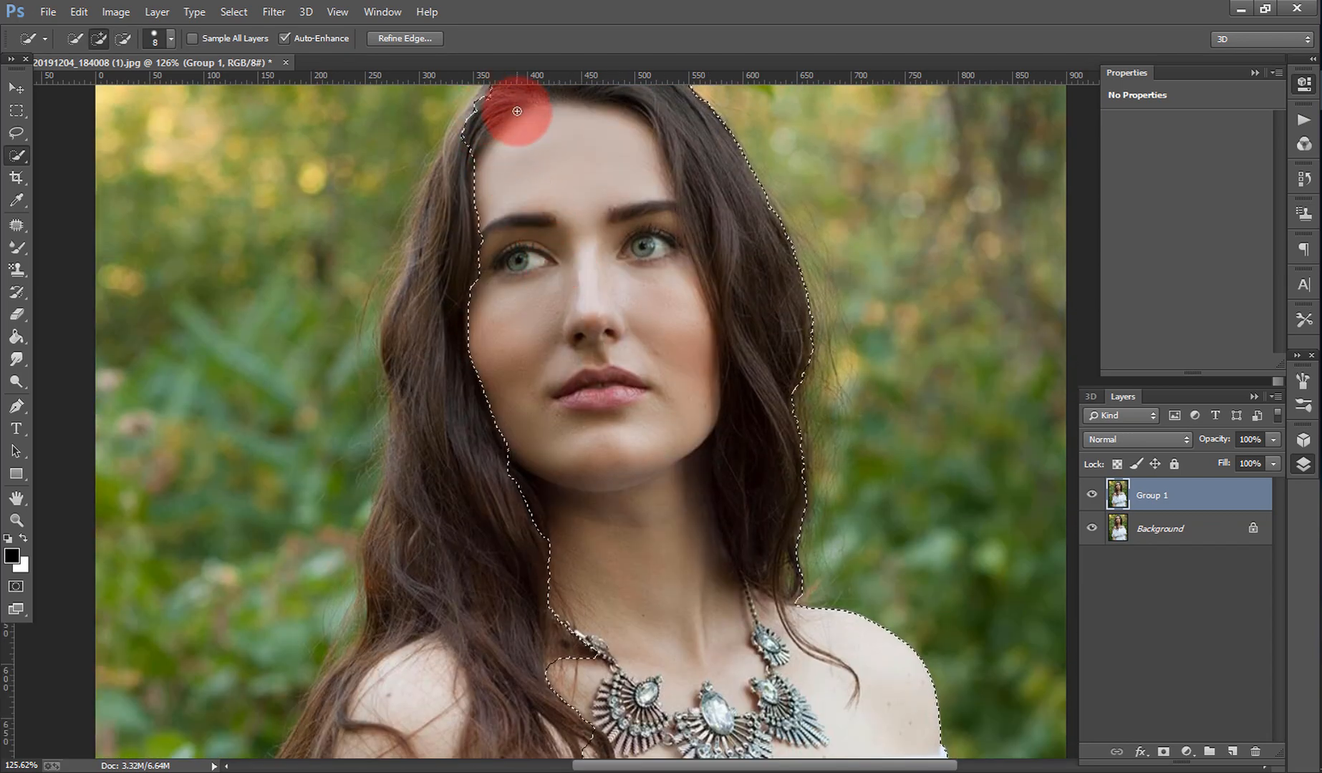
scroll(510, 107, "up", 1)
left_click_drag(499, 106, 483, 125)
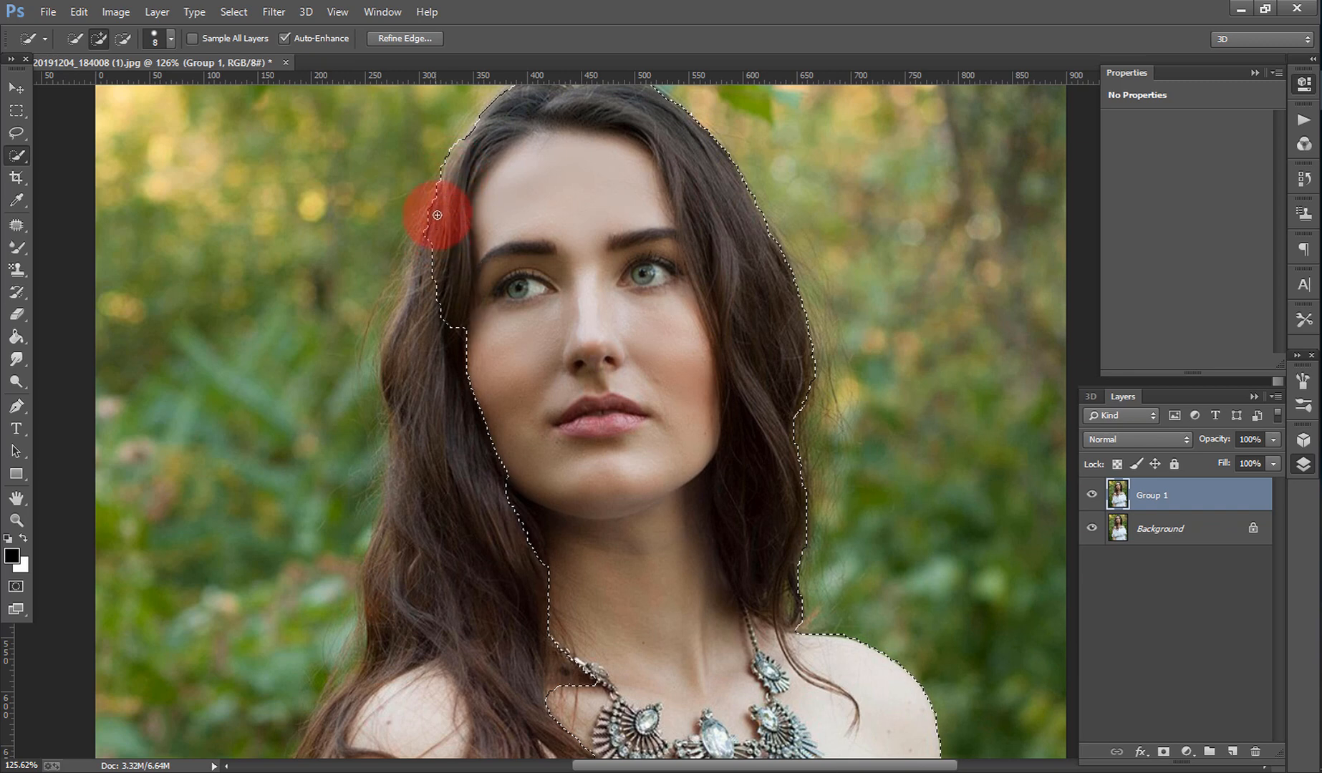
mouse_move(438, 198)
left_mouse_down()
mouse_move(427, 231)
mouse_move(434, 204)
left_mouse_up()
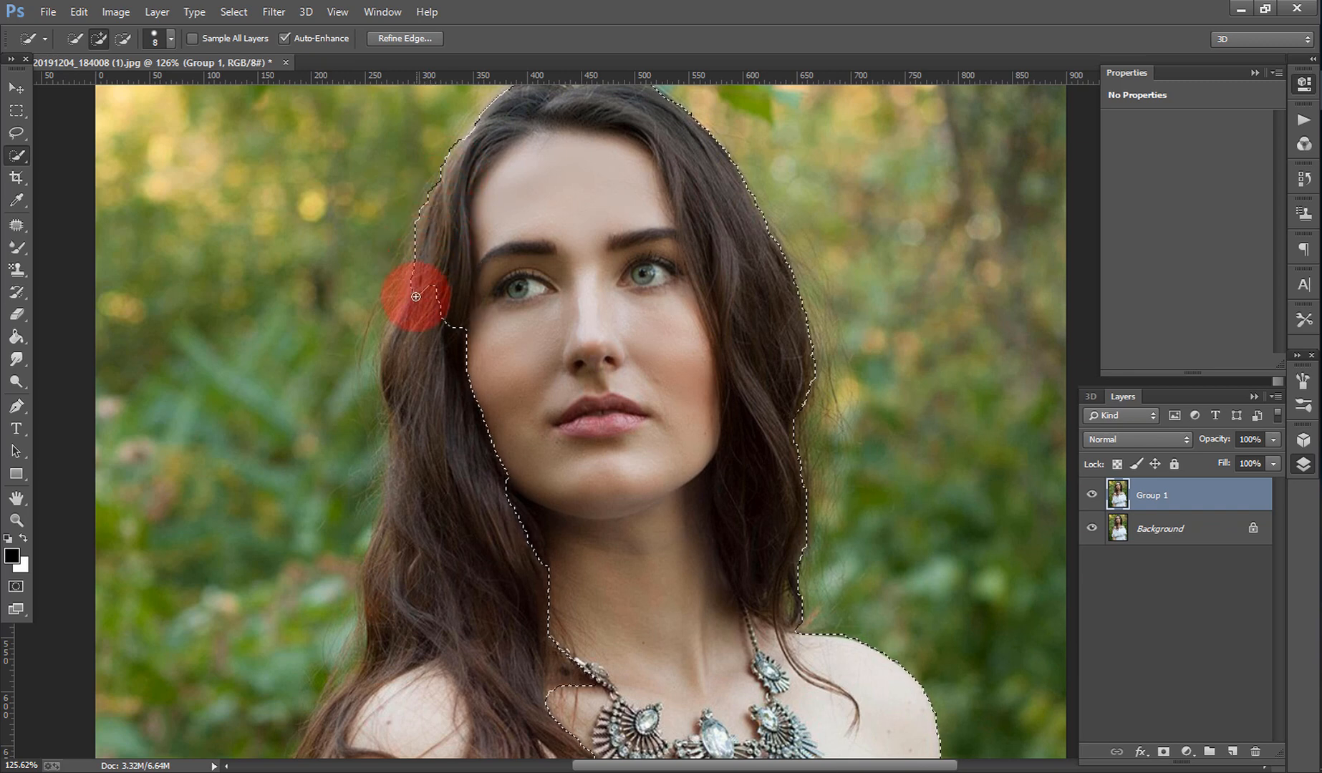
left_click_drag(416, 296, 409, 453)
Step: Extend the selection over her right shoulder and the hair hanging in front of it
scroll(481, 374, "down", 8)
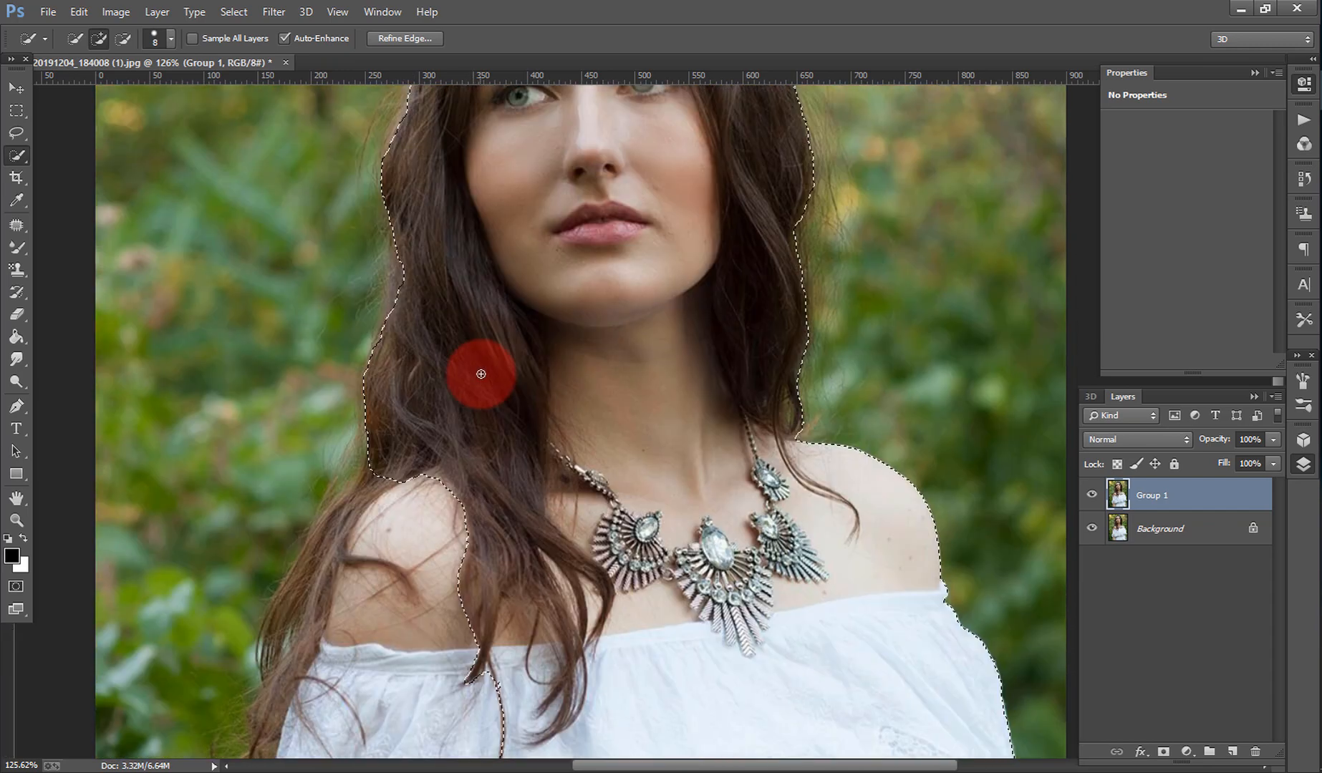
mouse_move(430, 351)
left_mouse_down()
mouse_move(381, 422)
mouse_move(360, 496)
mouse_move(360, 689)
mouse_move(386, 770)
mouse_move(607, 528)
left_mouse_up()
scroll(605, 525, "down", 5)
scroll(598, 521, "down", 3)
scroll(605, 522, "down", 4)
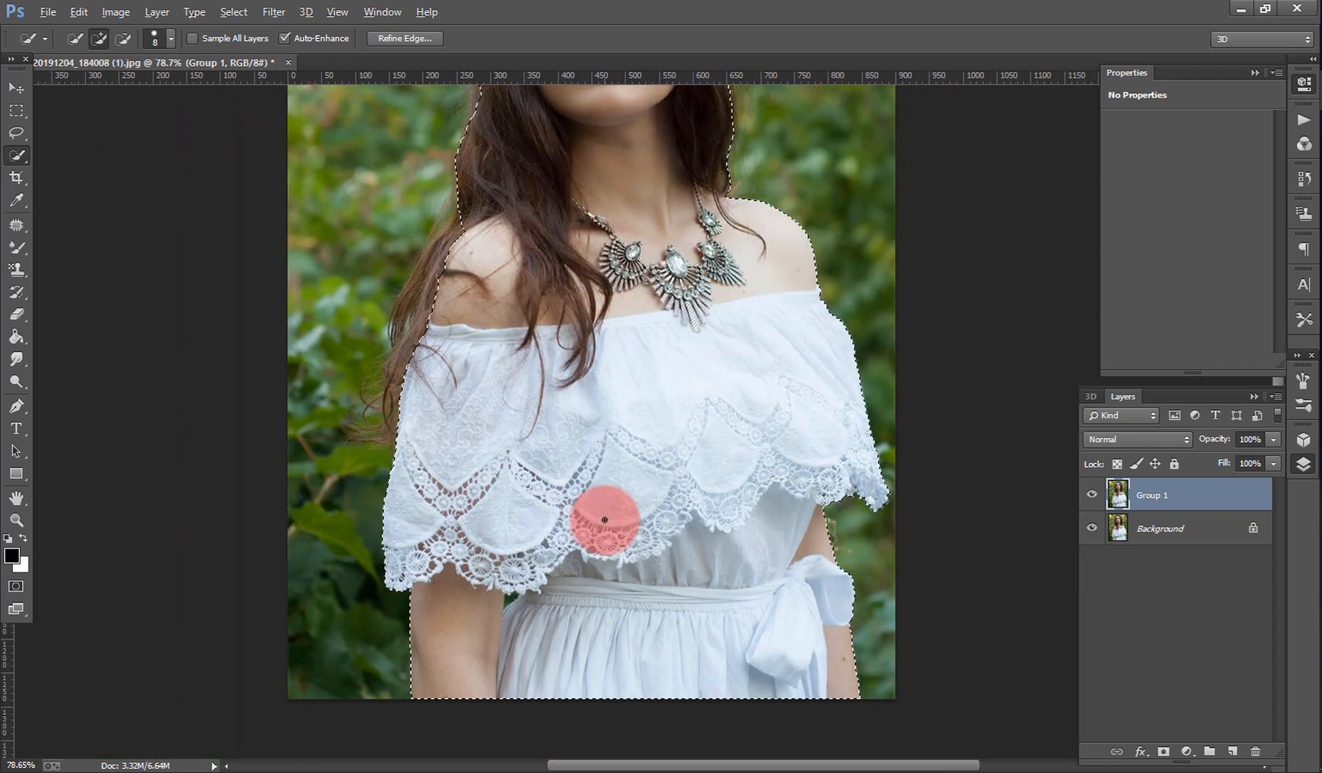
Step: Add the loose outer hair beside her right shoulder and sleeve to the selection, keeping the foliage out
scroll(472, 540, "up", 2)
scroll(478, 273, "up", 3)
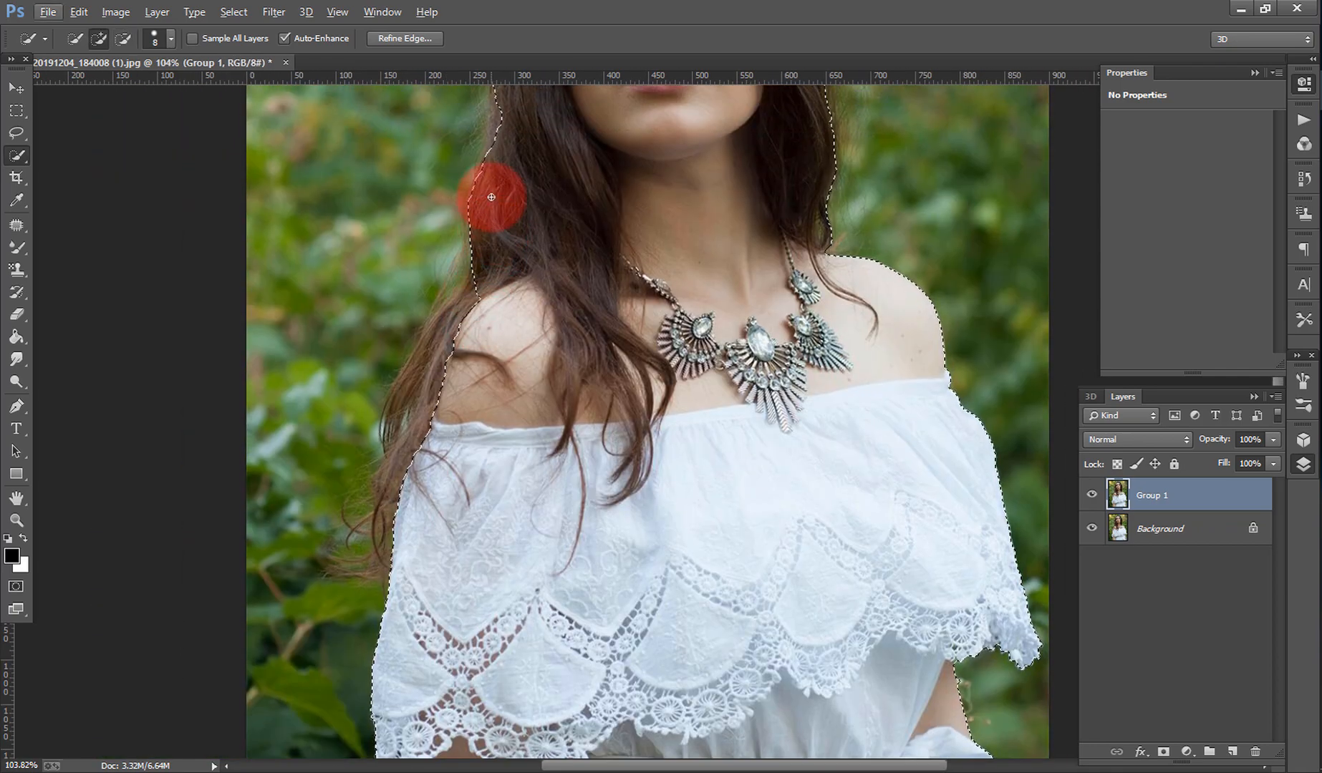
left_click_drag(473, 195, 458, 289)
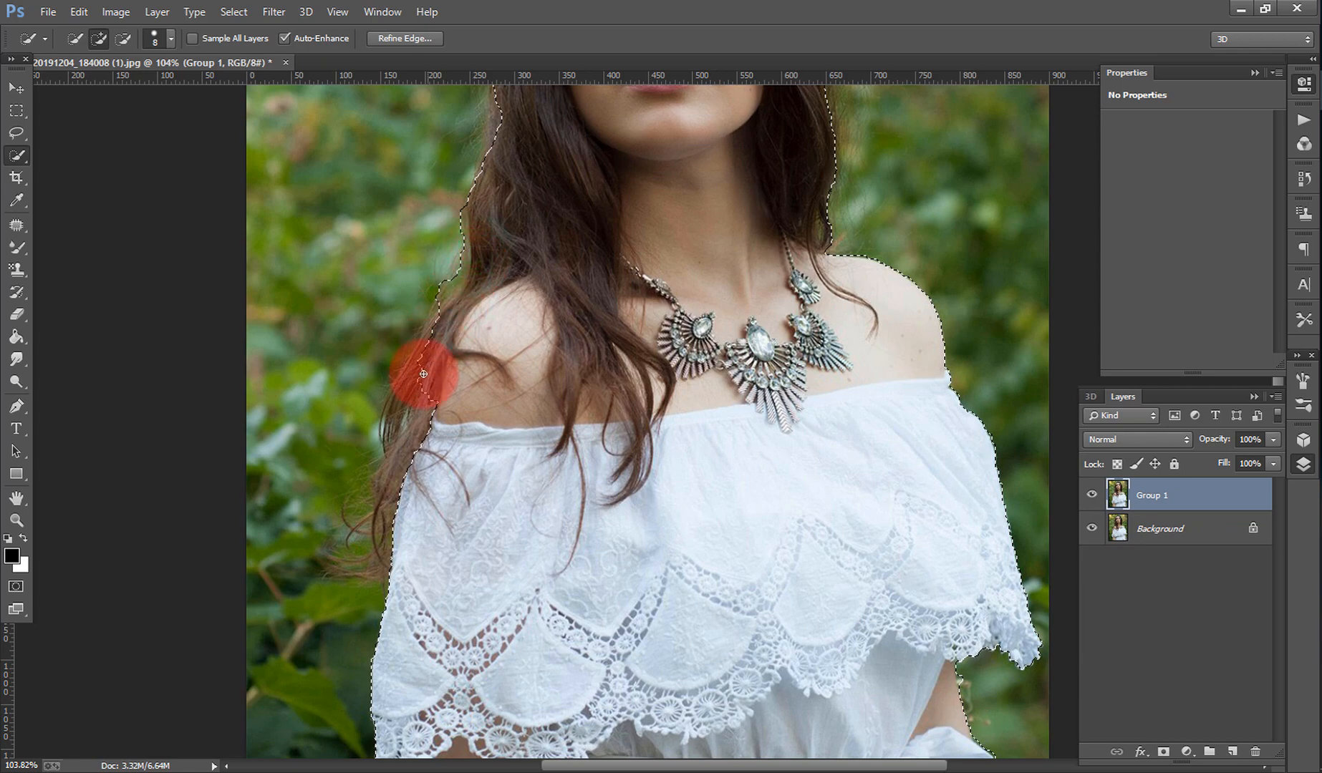
left_click_drag(413, 416, 396, 496)
scroll(396, 444, "down", 5)
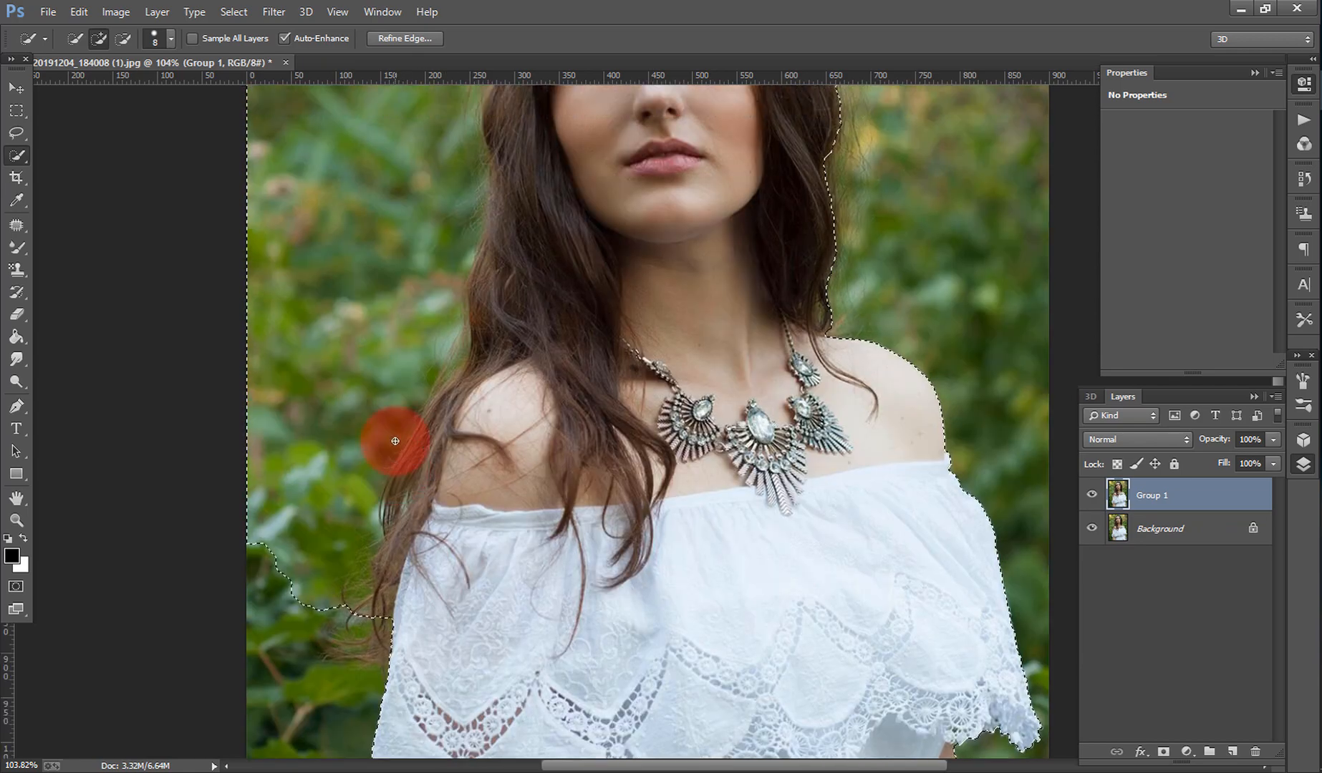
mouse_move(504, 406)
left_mouse_down()
mouse_move(555, 182)
mouse_move(540, 200)
mouse_move(539, 316)
left_mouse_up()
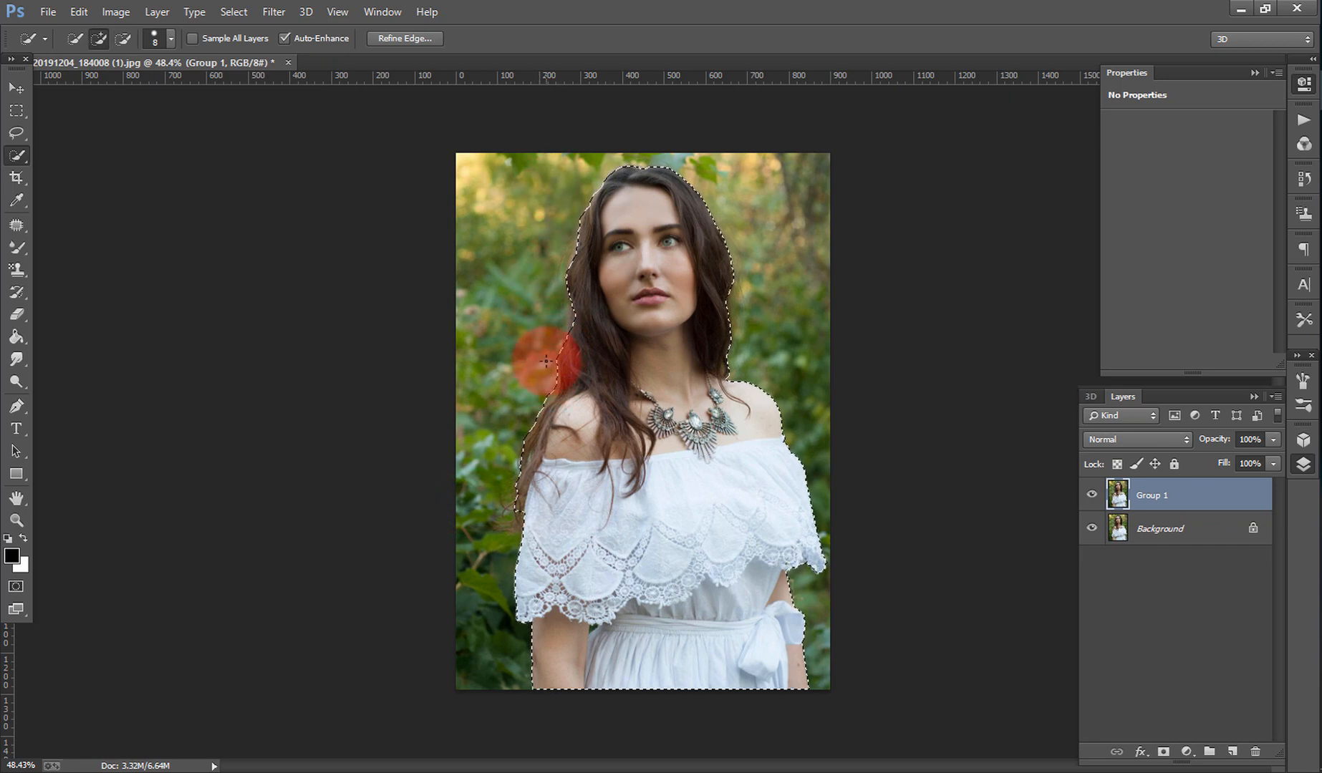
Step: Subtract the small patch of background between her right arm and the waist of the dress from the selection
scroll(566, 362, "up", 3)
scroll(566, 364, "up", 3)
scroll(487, 345, "down", 4)
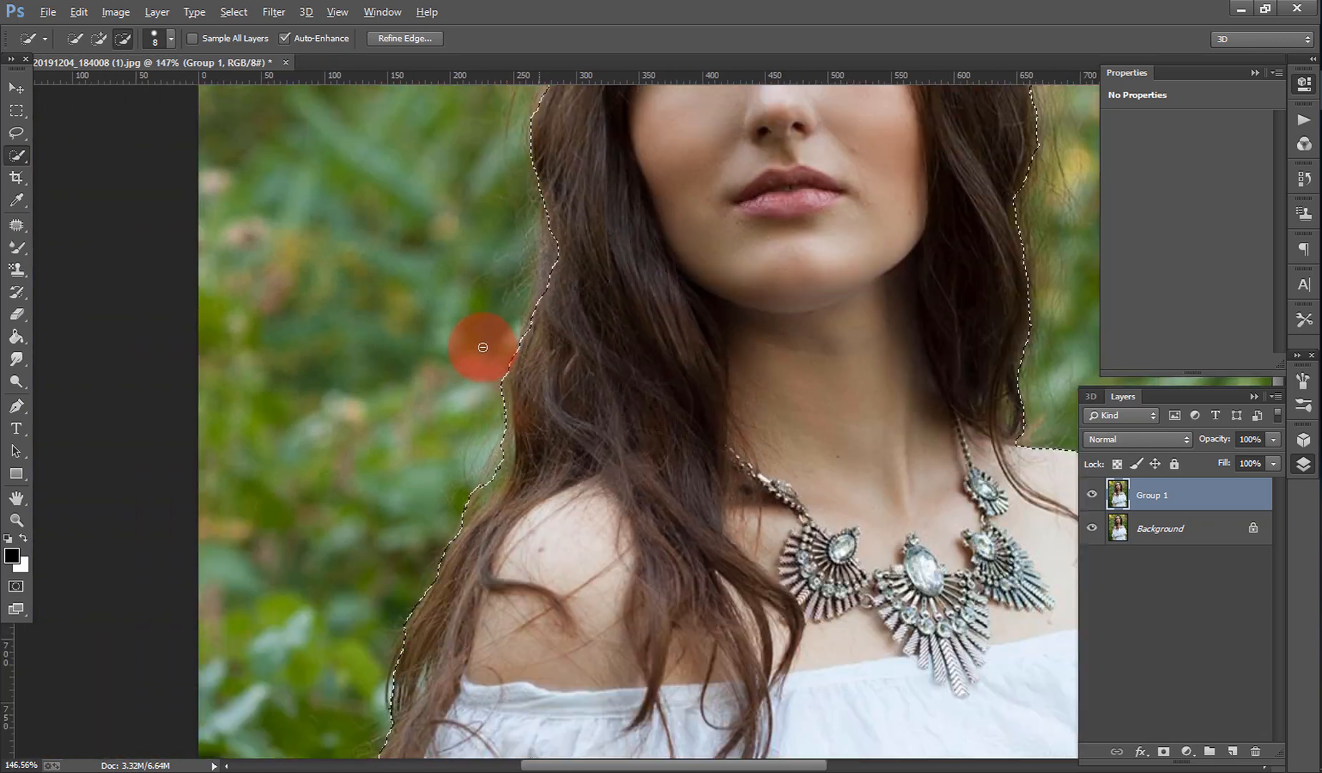
scroll(405, 595, "down", 2)
scroll(581, 630, "up", 8)
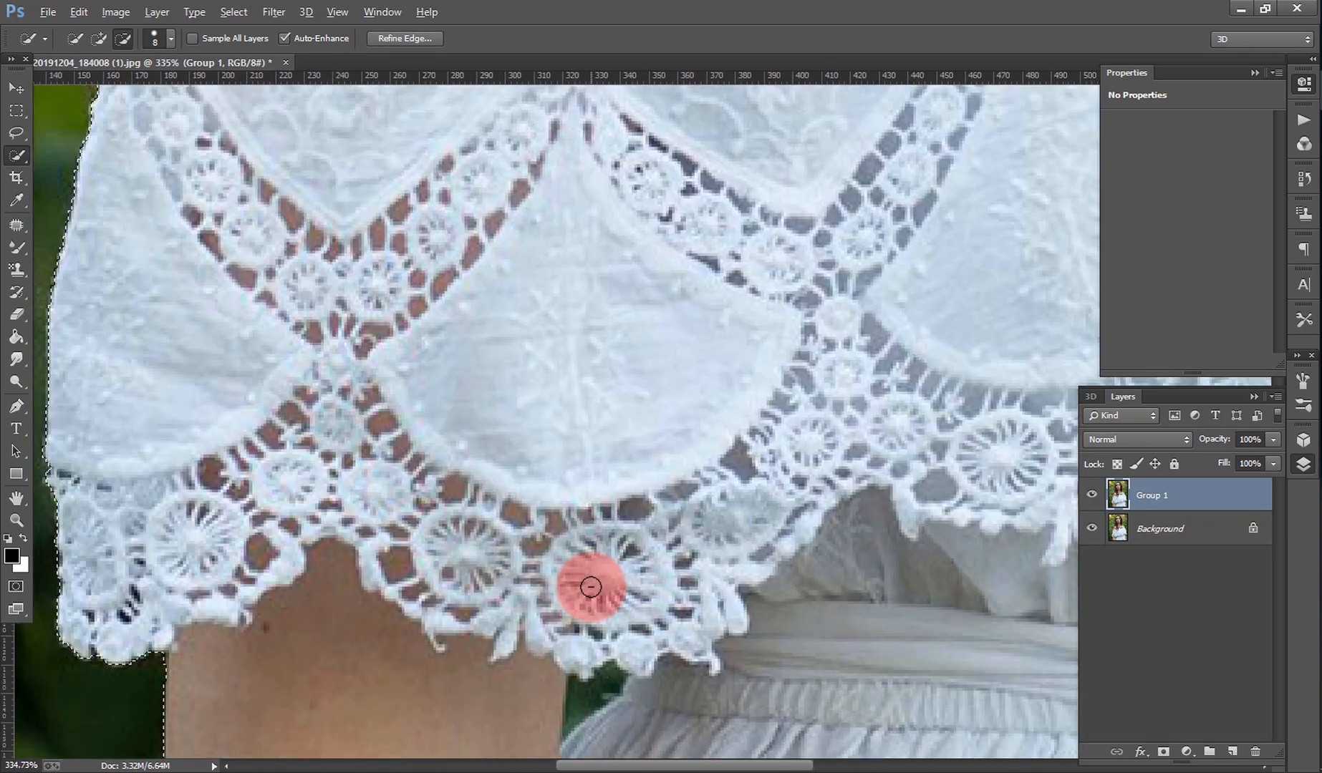
scroll(548, 752, "down", 3)
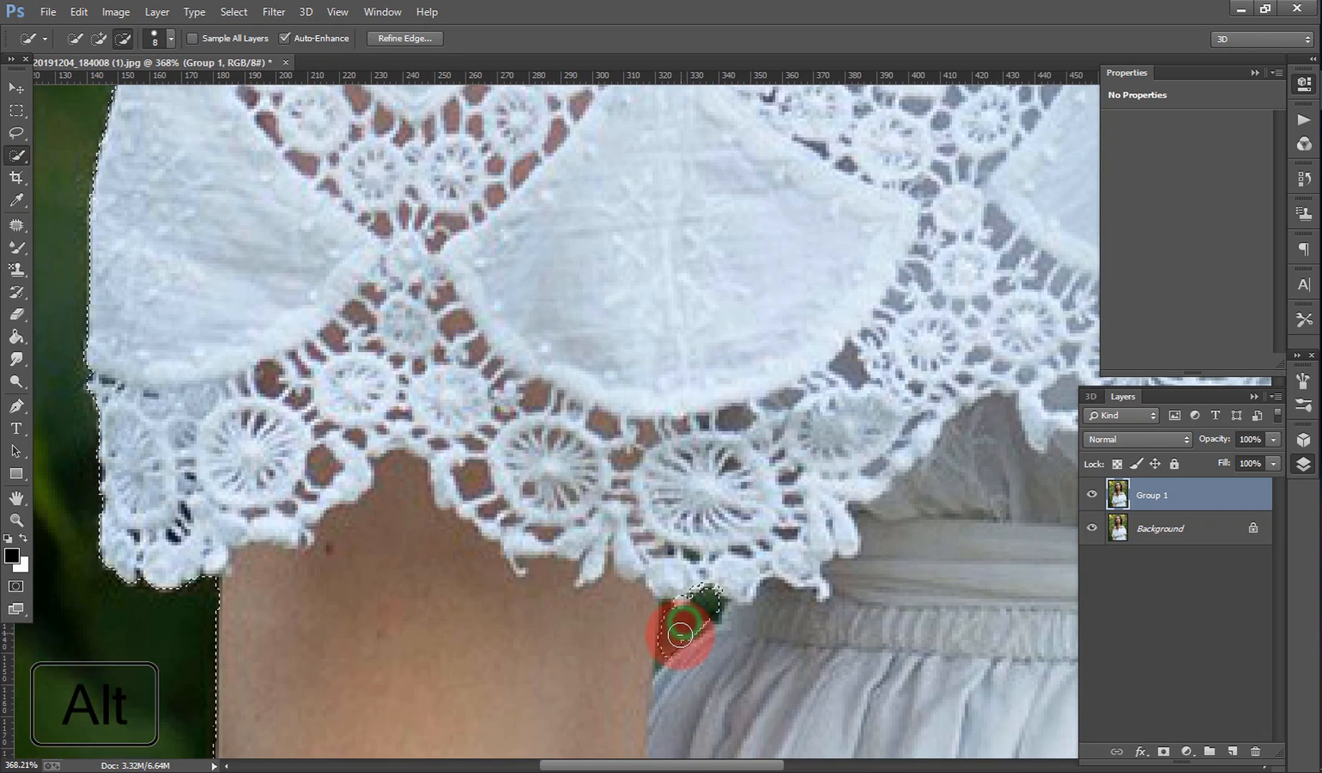
mouse_move(709, 598)
left_mouse_down()
mouse_move(664, 651)
mouse_move(704, 573)
mouse_move(625, 608)
mouse_move(638, 638)
left_mouse_up()
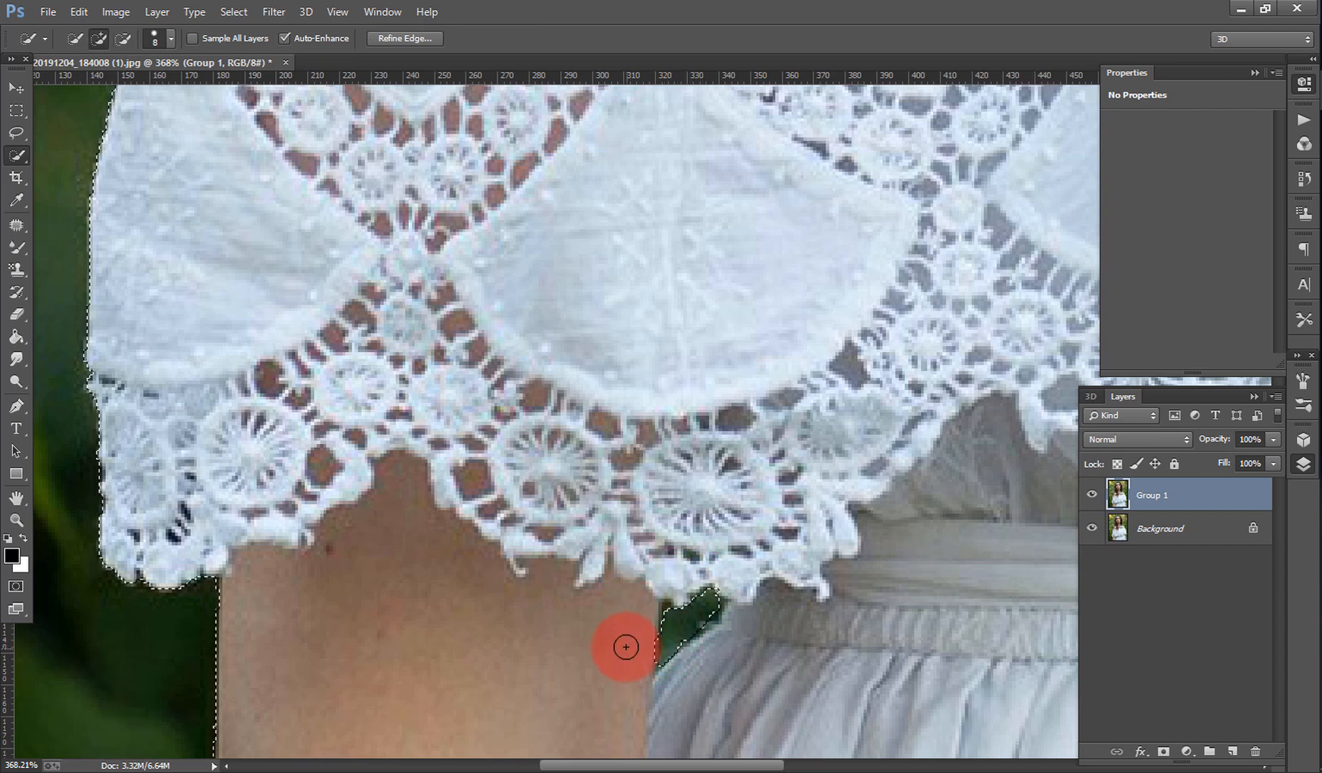
Step: Open Refine Edge for the selection and move its dialog clear of the woman
scroll(512, 451, "down", 6)
scroll(512, 451, "down", 12)
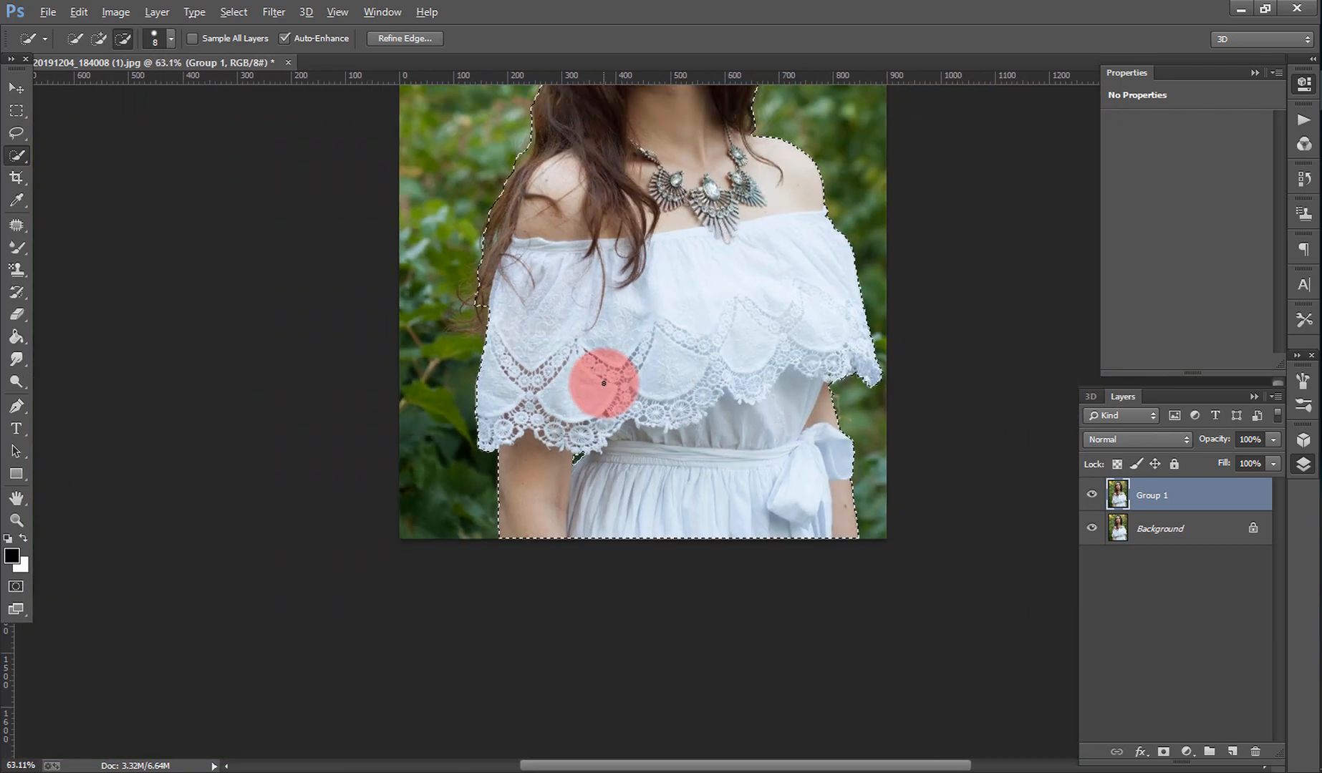
left_click(424, 37)
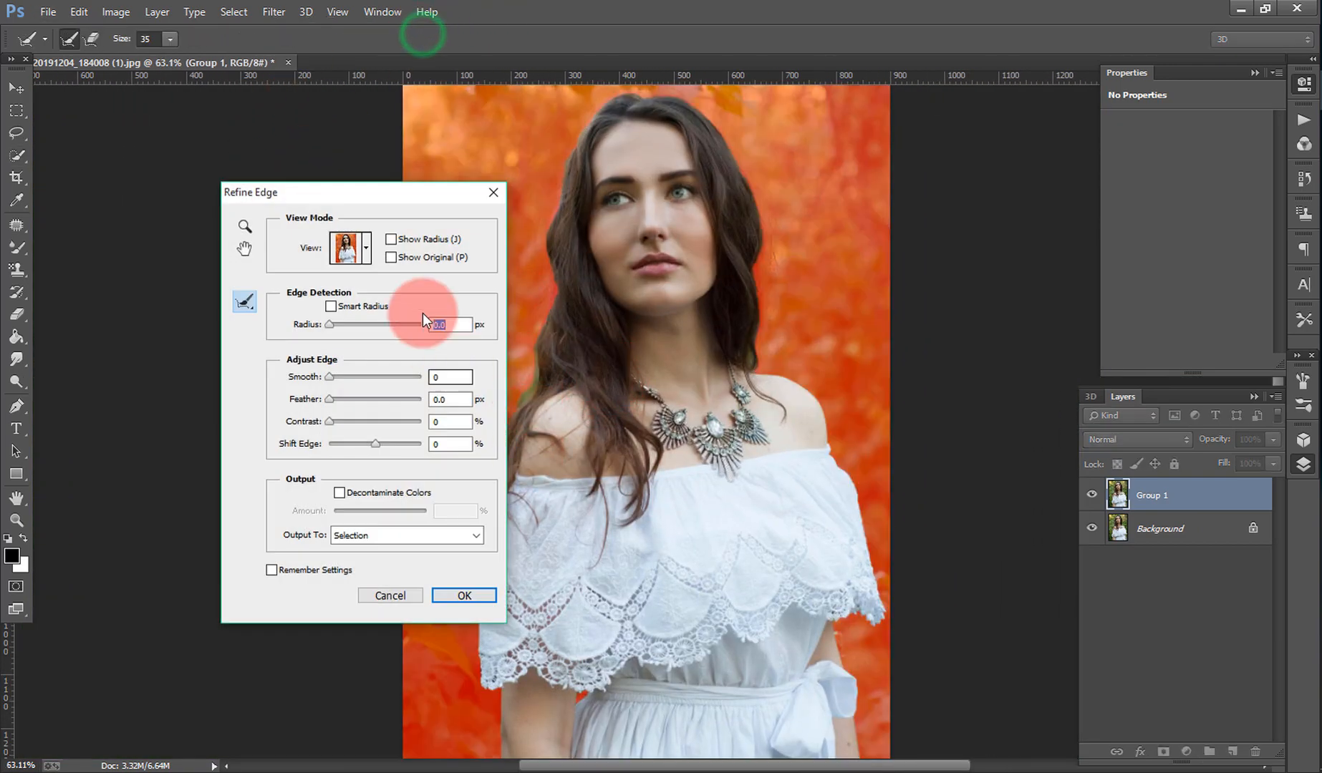
left_click_drag(385, 189, 852, 213)
left_click_drag(942, 194, 1103, 161)
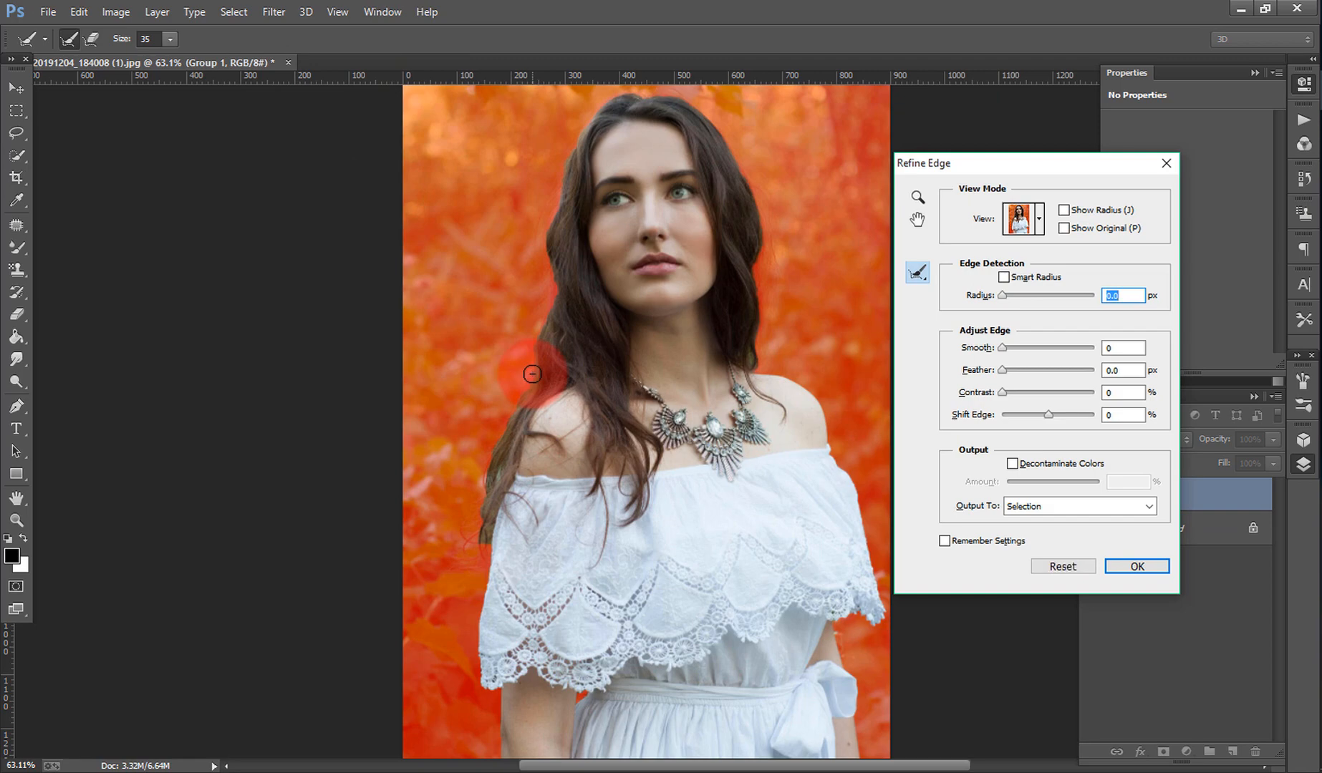
Step: Refine the hair edge along her right shoulder with the Refine Radius brush at size 20
scroll(532, 374, "up", 5)
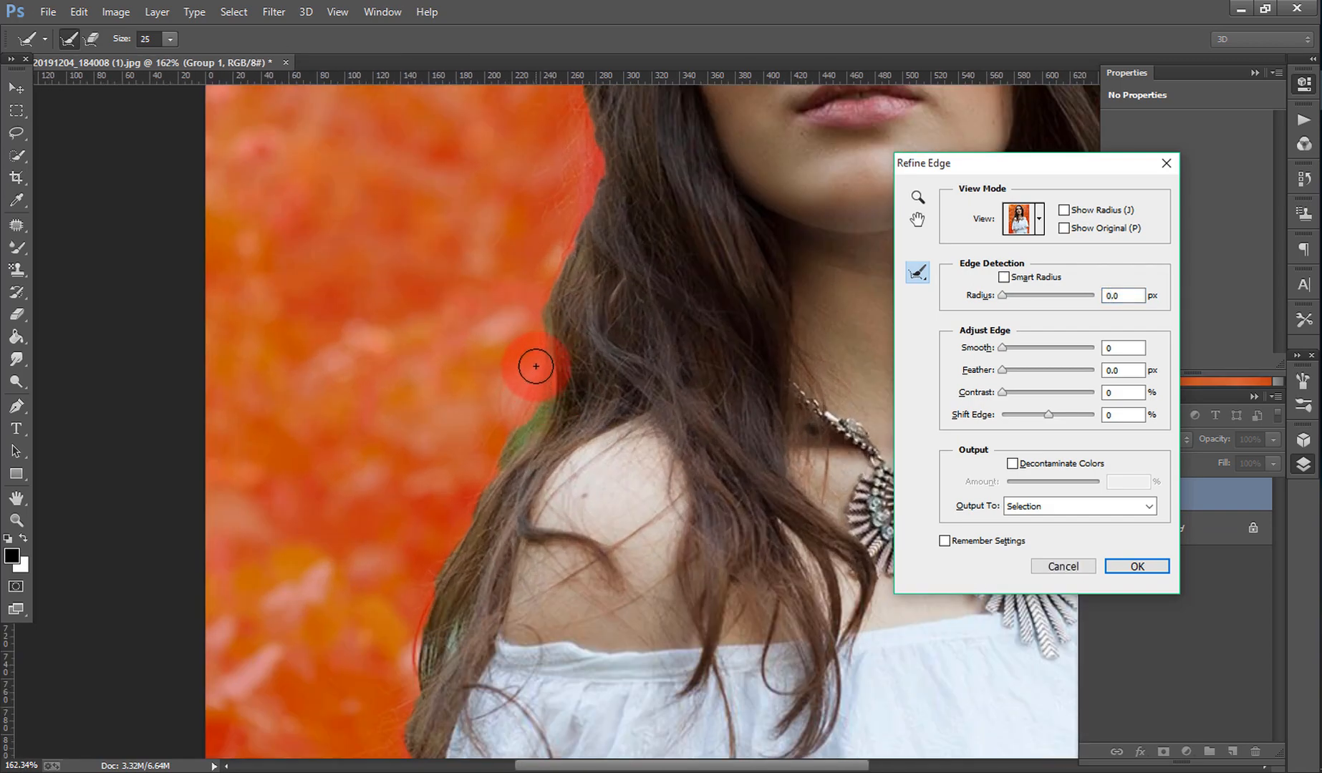
key("[")
mouse_move(543, 318)
left_mouse_down()
mouse_move(530, 420)
mouse_move(541, 400)
mouse_move(545, 377)
mouse_move(444, 548)
left_mouse_up()
scroll(458, 487, "down", 3)
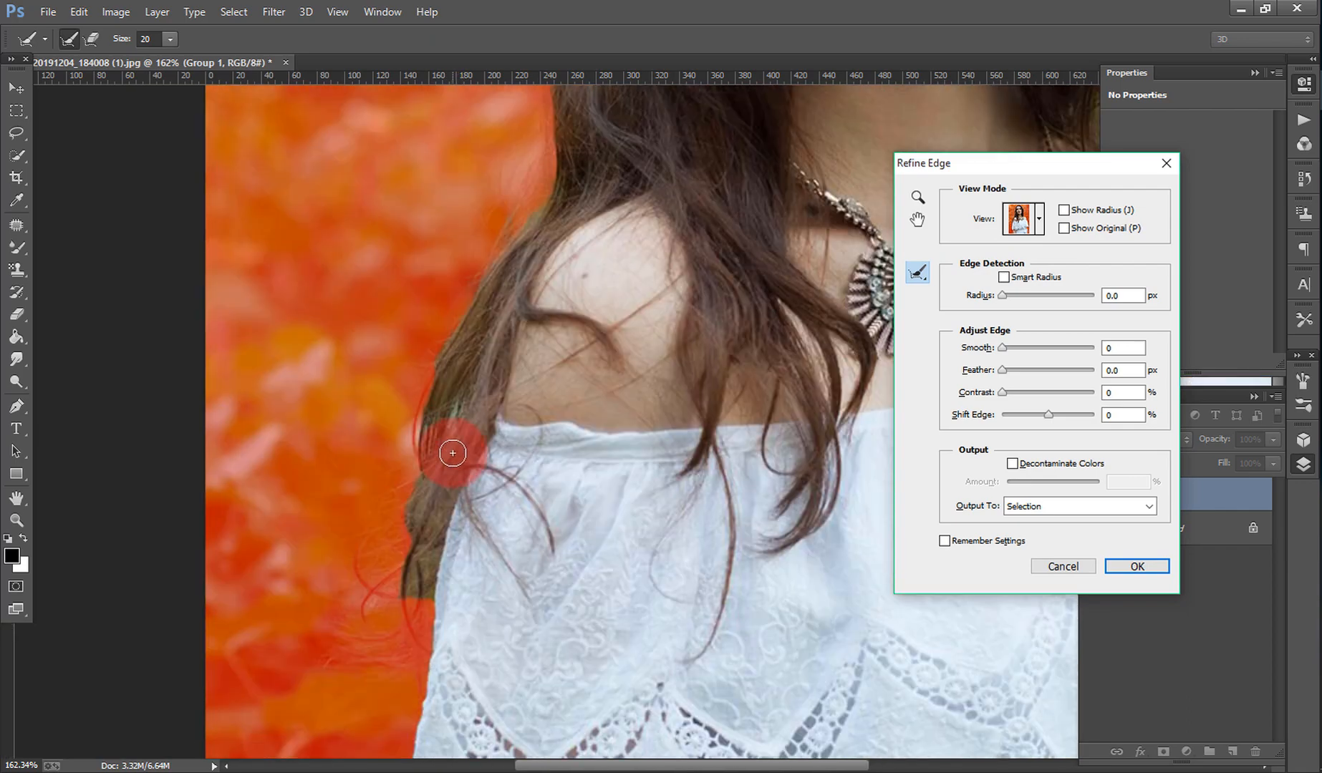
left_click_drag(449, 447, 448, 407)
mouse_move(428, 358)
left_mouse_down()
mouse_move(389, 596)
mouse_move(393, 520)
left_mouse_up()
left_click_drag(366, 579, 357, 633)
Step: Brush over the stray hair tips beside the lace sleeve to refine their selection edge
scroll(406, 534, "down", 3)
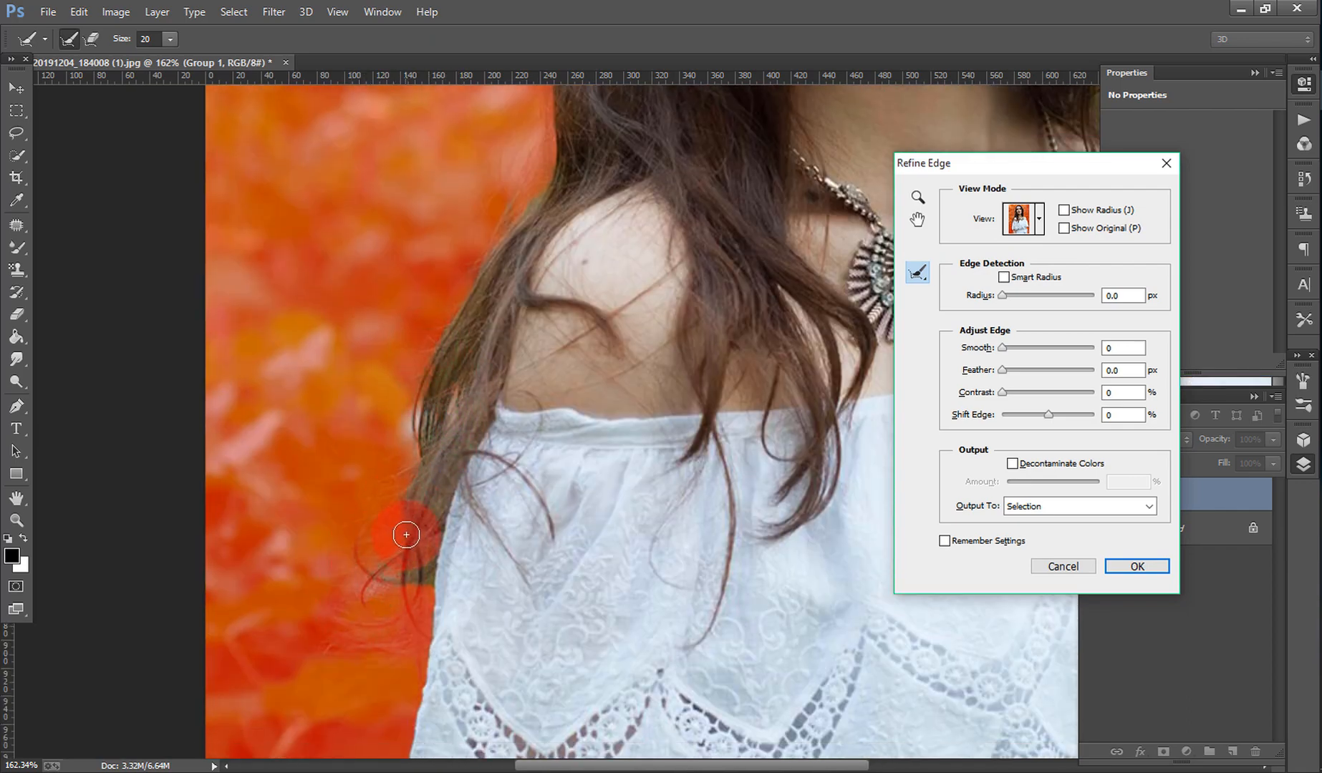
mouse_move(410, 481)
left_mouse_down()
mouse_move(423, 531)
mouse_move(408, 581)
mouse_move(407, 528)
mouse_move(333, 548)
mouse_move(378, 540)
mouse_move(339, 525)
mouse_move(385, 522)
mouse_move(401, 461)
mouse_move(356, 522)
left_mouse_up()
mouse_move(412, 433)
left_mouse_down()
mouse_move(360, 473)
mouse_move(360, 443)
left_mouse_up()
left_click_drag(426, 494, 425, 523)
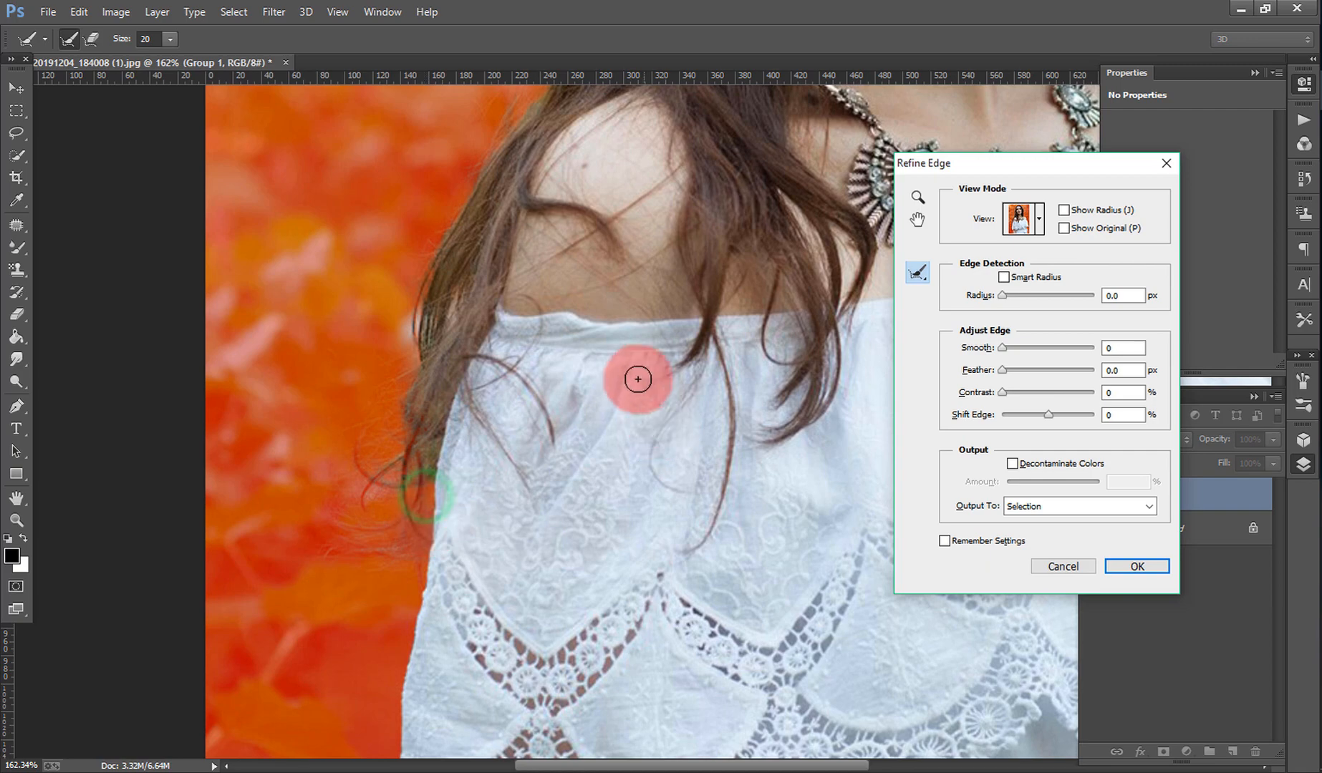
Step: Refine the hair edges on both sides of the head, from the crown down to the neck and shoulders, with the size 20 brush
scroll(633, 367, "down", 7)
scroll(862, 203, "up", 5)
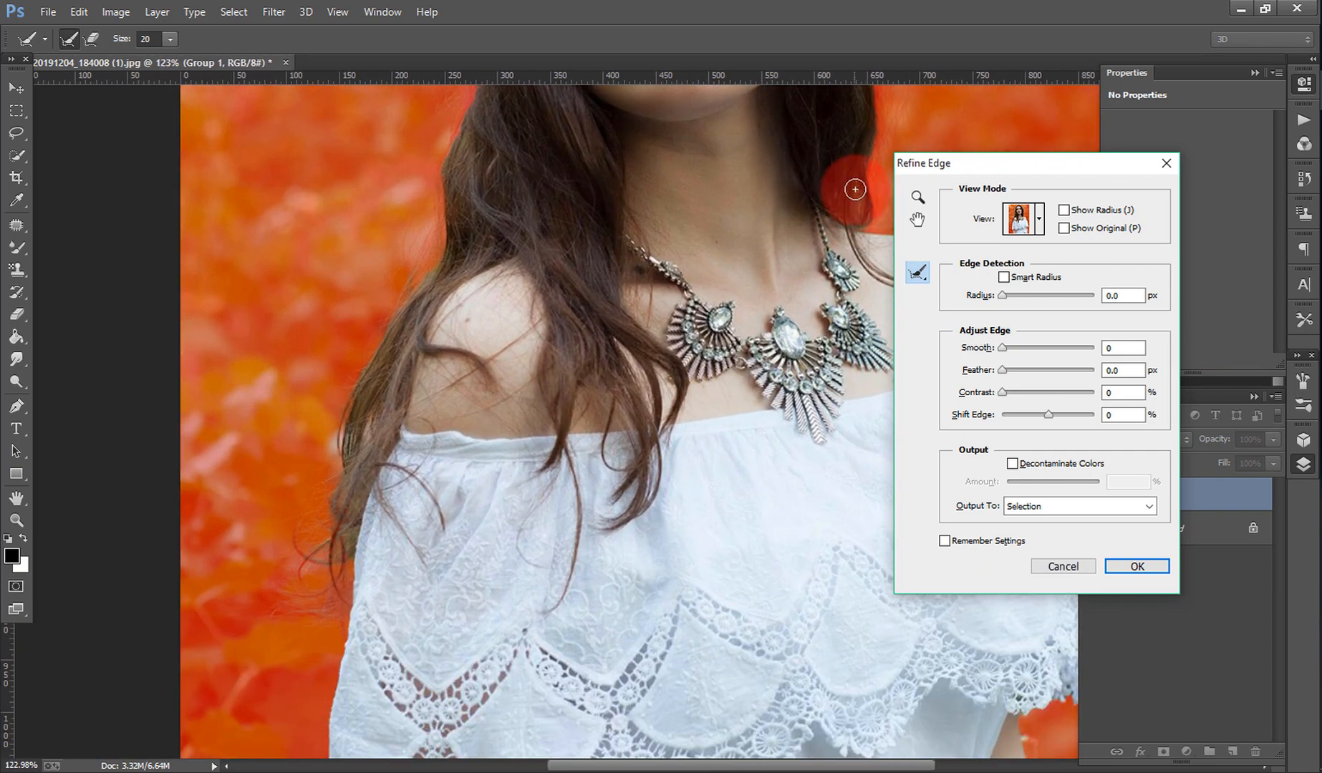
left_click_drag(854, 189, 865, 211)
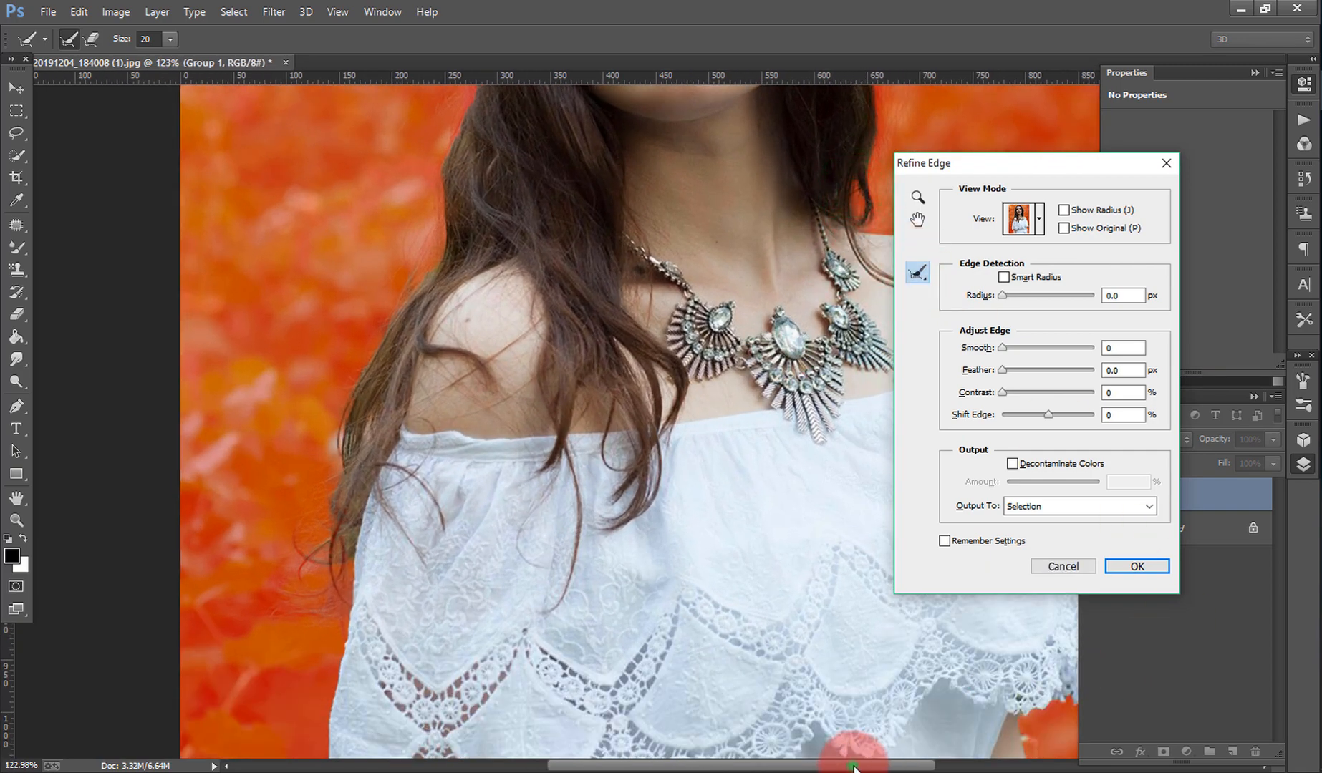
left_click_drag(852, 767, 906, 717)
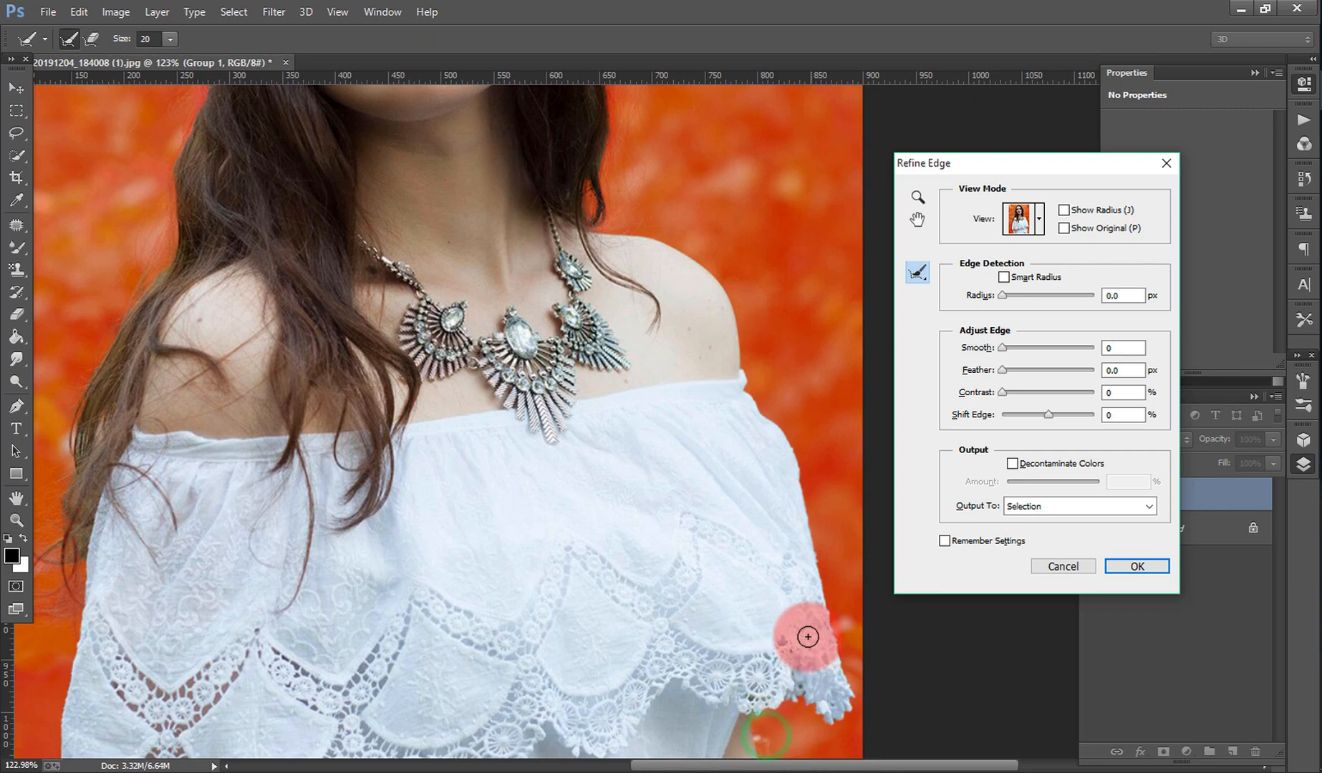
scroll(808, 637, "up", 8)
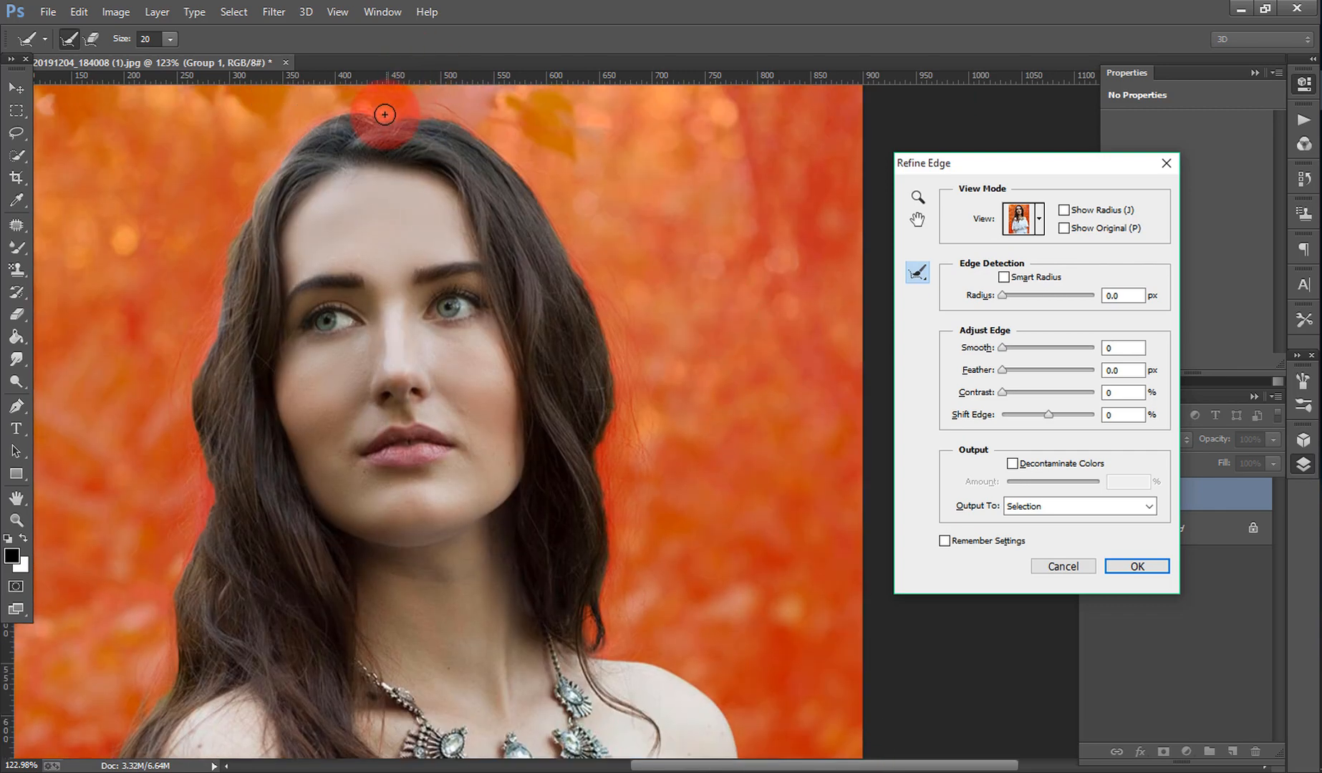
mouse_move(384, 115)
left_mouse_down()
mouse_move(313, 124)
mouse_move(286, 149)
mouse_move(217, 275)
mouse_move(191, 378)
mouse_move(204, 512)
mouse_move(175, 597)
mouse_move(174, 693)
left_mouse_up()
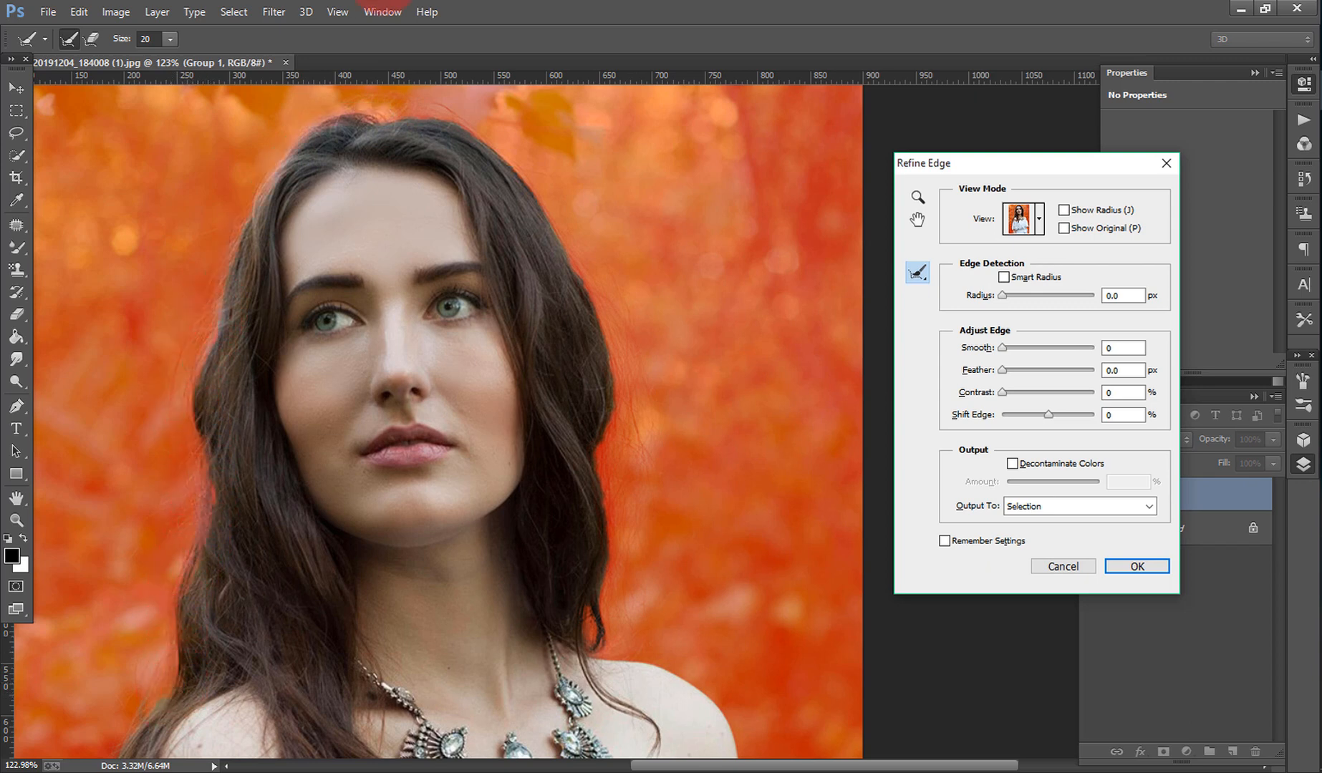
left_click(596, 457)
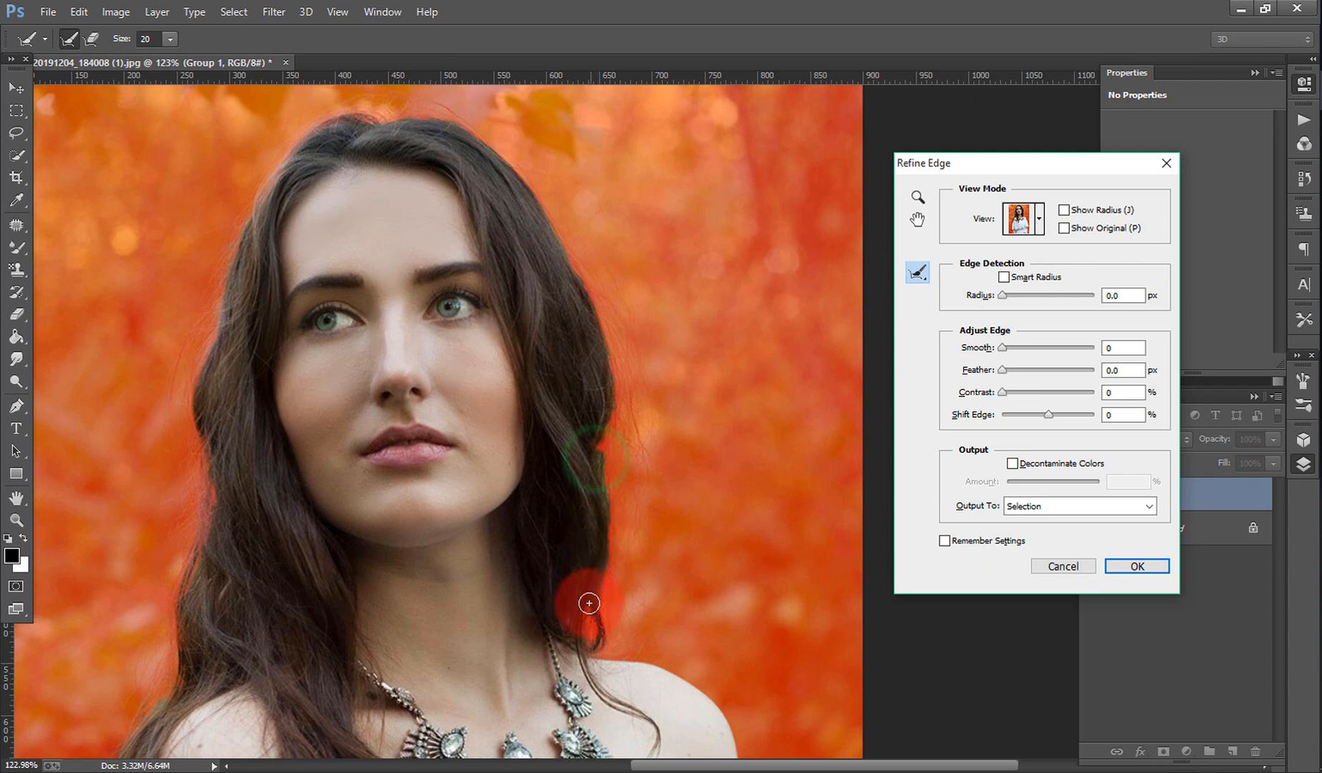
mouse_move(589, 604)
left_mouse_down()
mouse_move(592, 647)
mouse_move(606, 535)
mouse_move(595, 449)
mouse_move(614, 377)
mouse_move(581, 272)
mouse_move(502, 160)
mouse_move(430, 113)
mouse_move(392, 126)
mouse_move(498, 154)
left_mouse_up()
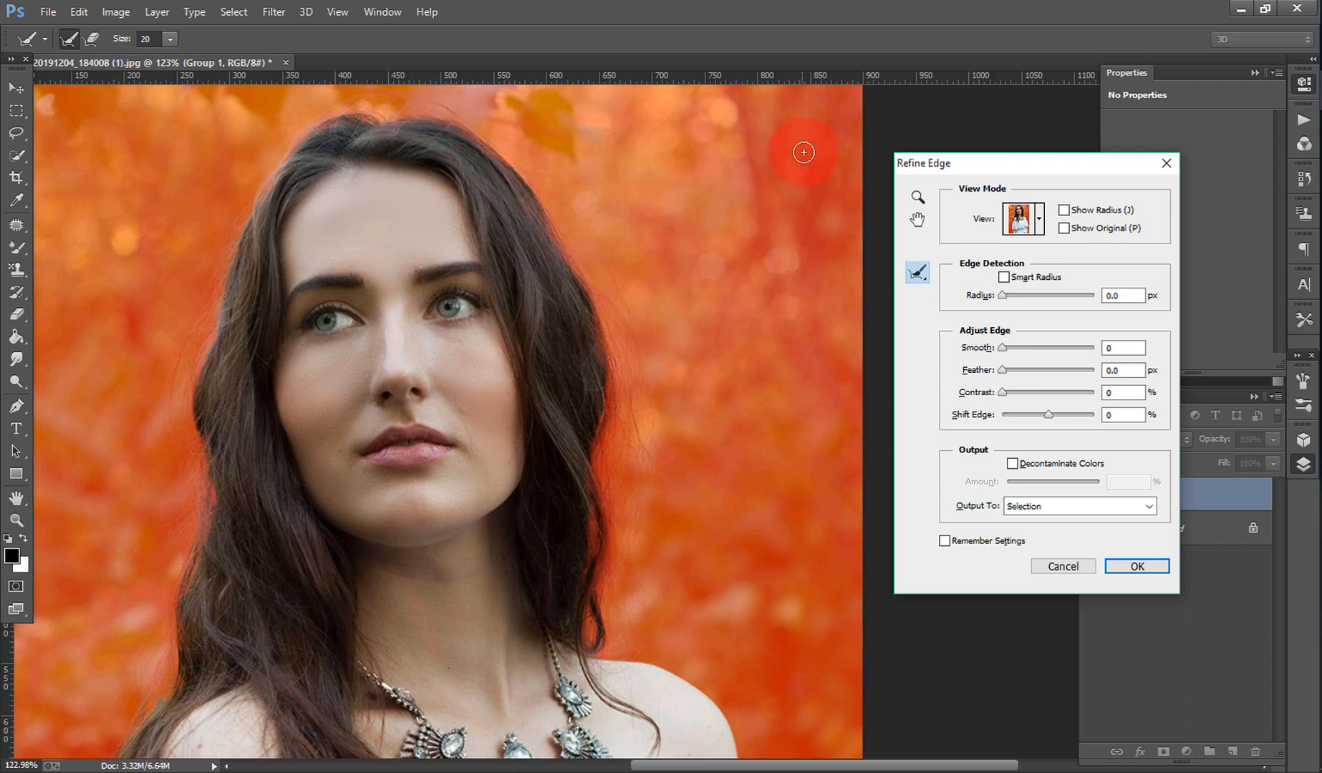
Step: Expand the selection with Shift Edge at about +44% and apply the edge refinement
left_click_drag(1050, 415, 1068, 415)
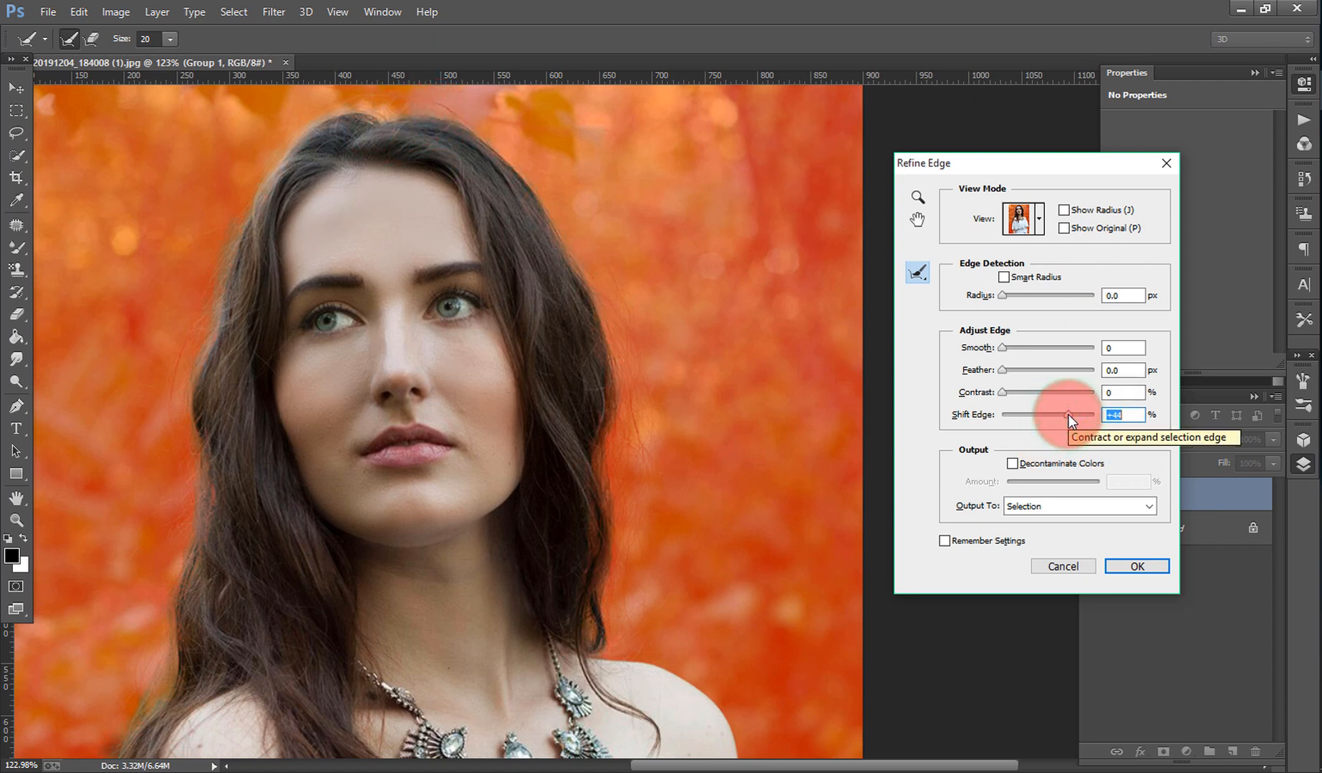
left_click(1111, 565)
scroll(691, 237, "down", 3)
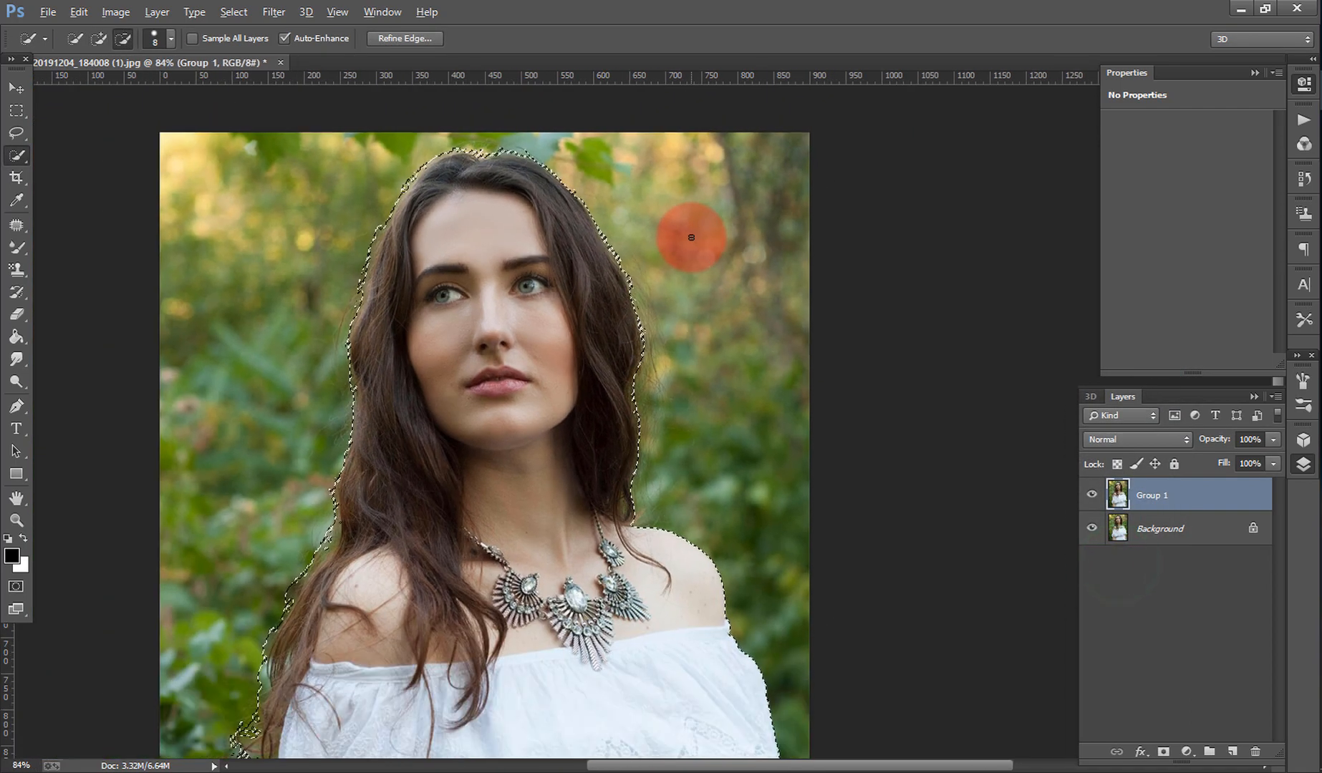
scroll(691, 237, "down", 3)
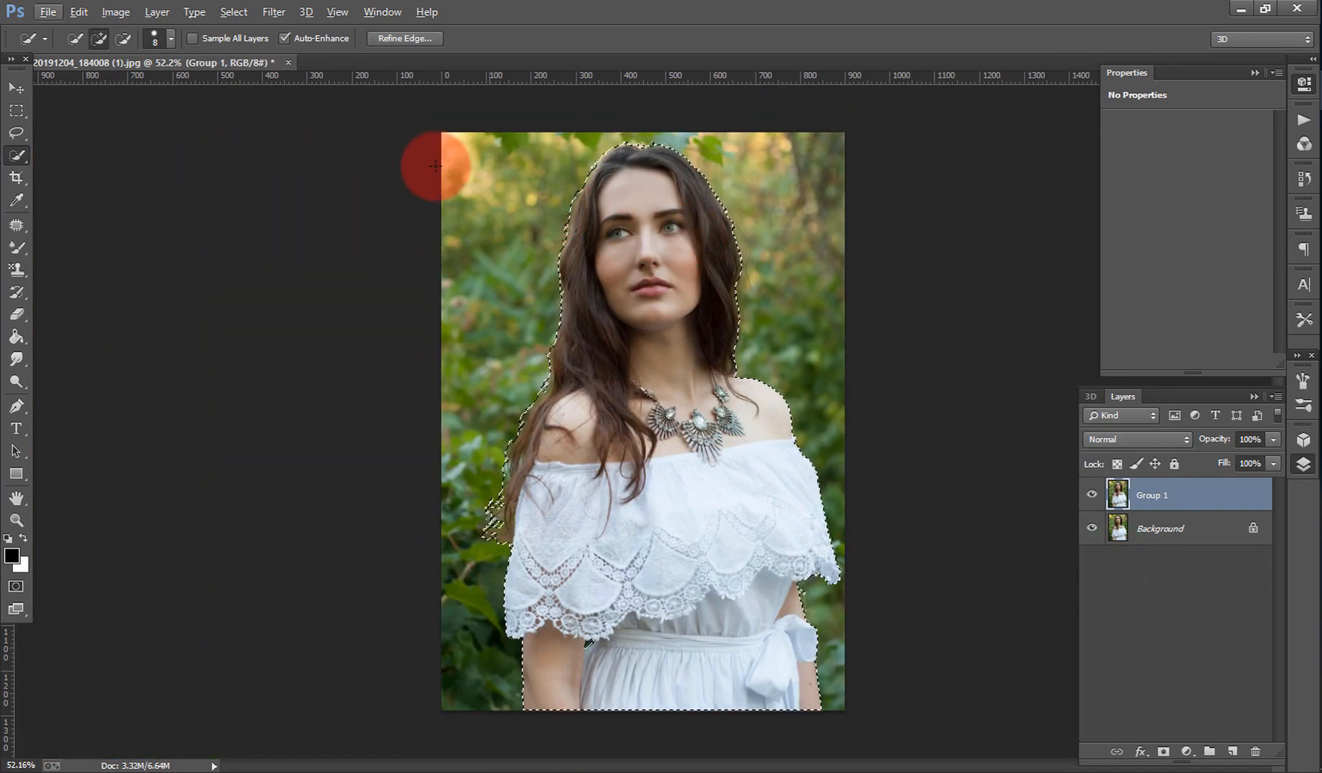
Step: Invert the selection to cover the background and open the Tilt-Shift blur for it
key("ctrl+shift+i")
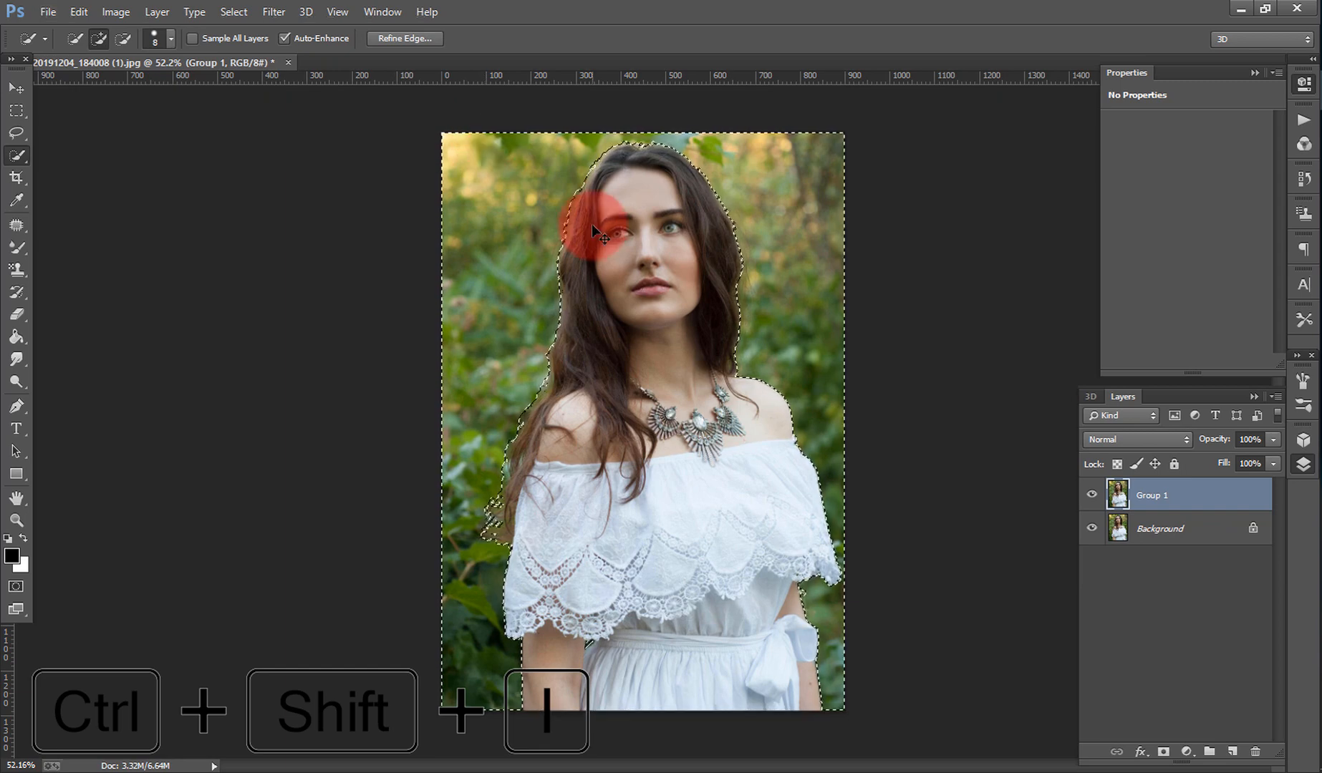
left_click(273, 12)
left_click(358, 216)
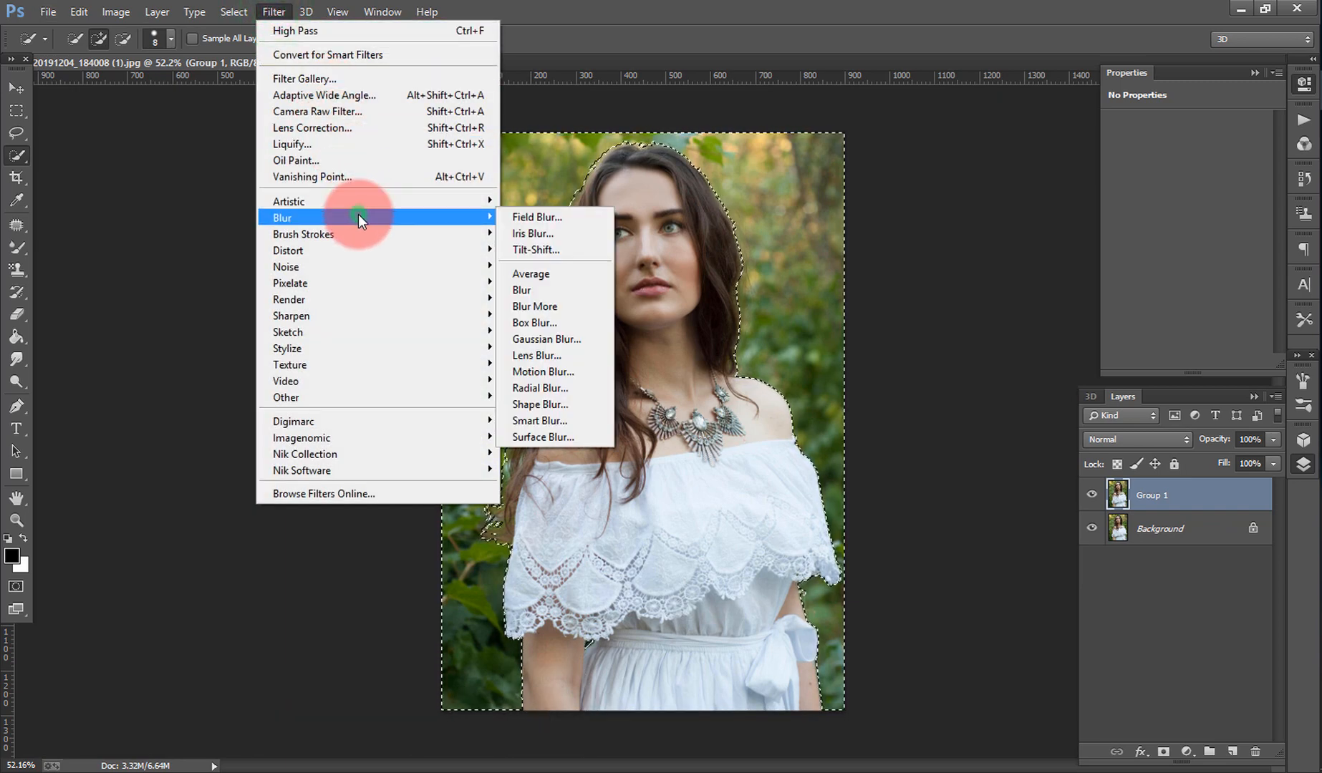
left_click(536, 249)
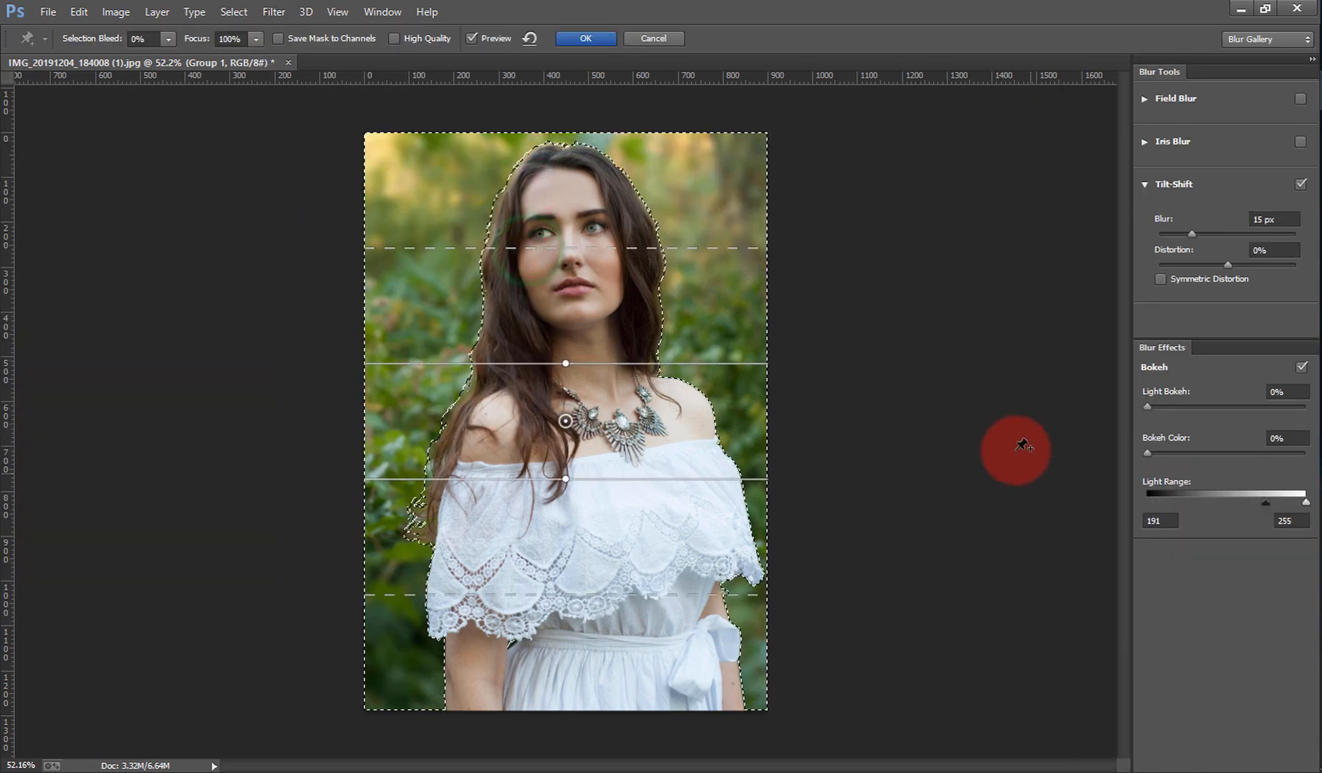
Step: Move the Tilt-Shift centre just below the photo's lower edge, keeping the dashed blur transition line near the shoulders
left_click_drag(587, 432, 530, 754)
left_click_drag(555, 598, 585, 381)
left_click(1282, 276)
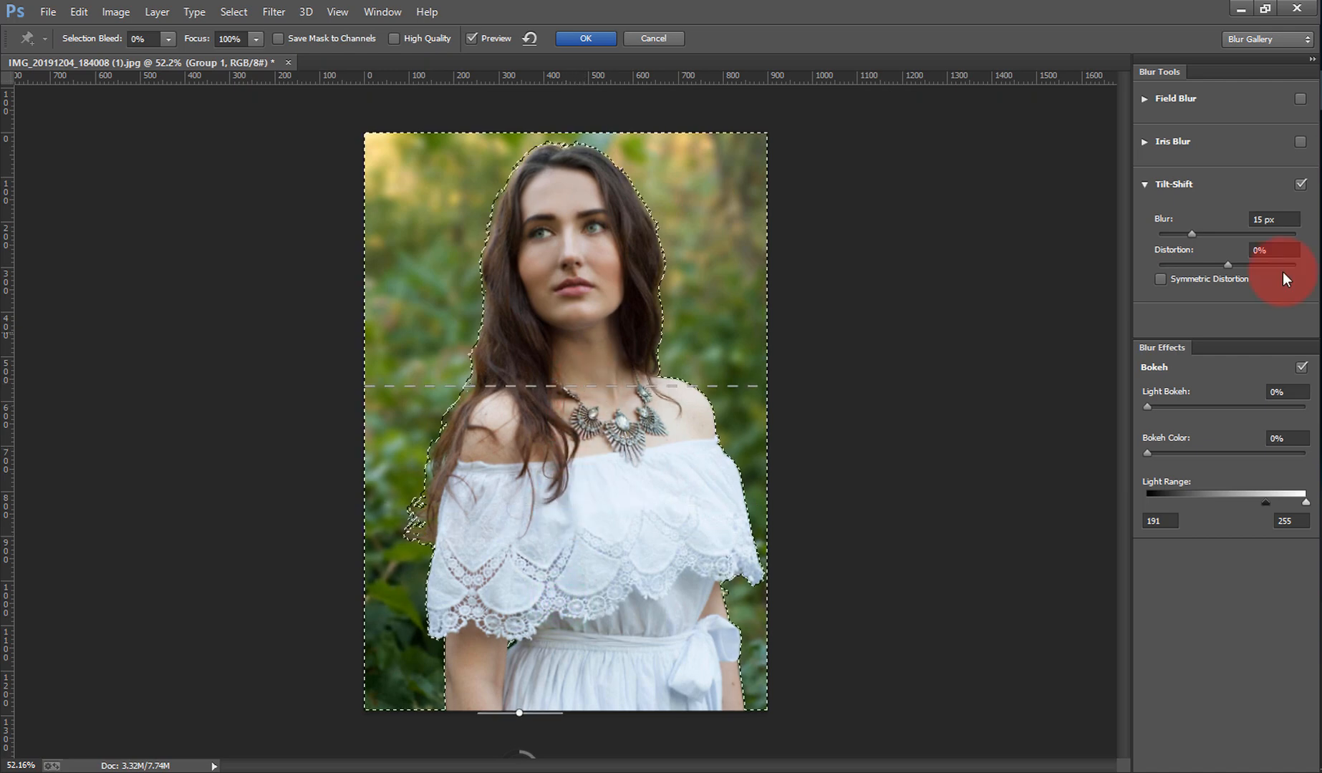
Step: Set the Tilt-Shift blur to 26 px with High Quality and raise the dashed transition line to the woman's lips
left_click(1208, 232)
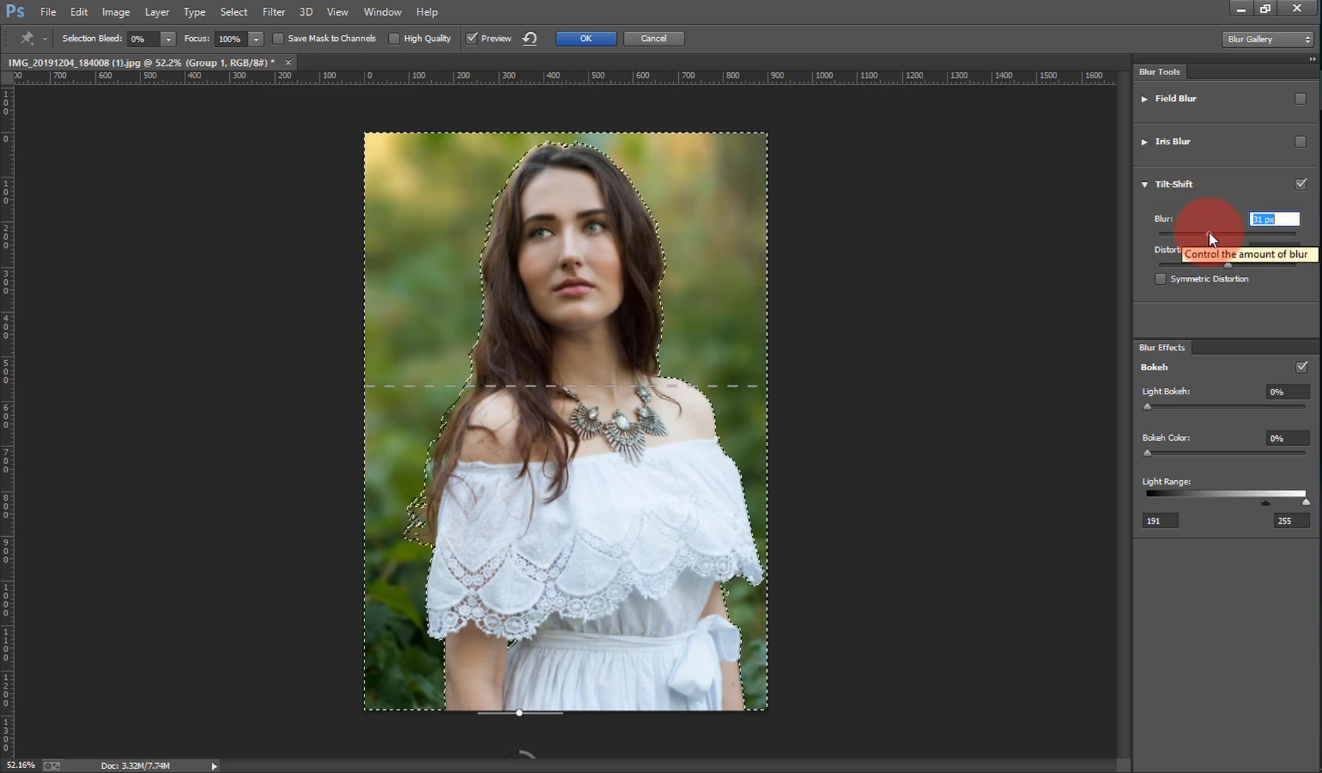
mouse_move(1208, 232)
left_mouse_down()
mouse_move(1223, 232)
mouse_move(1212, 234)
left_mouse_up()
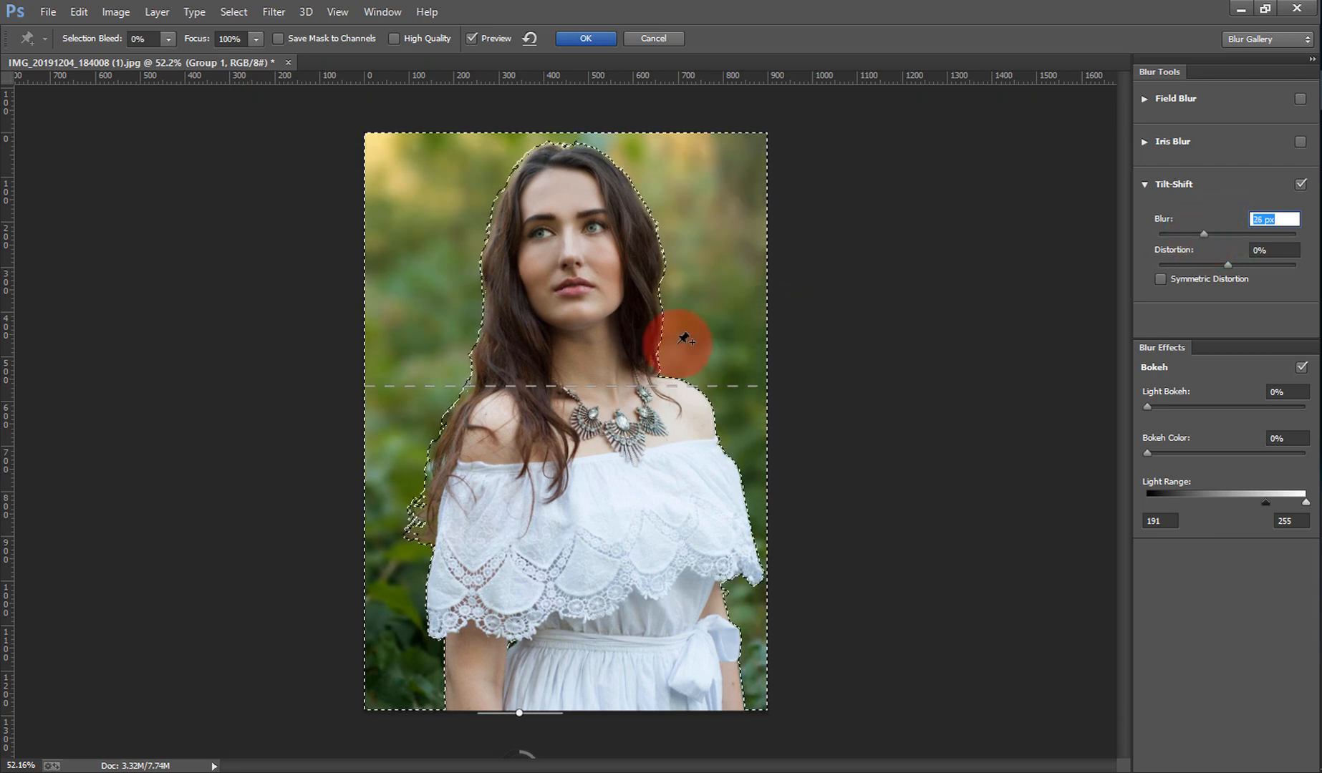
left_click_drag(597, 385, 634, 286)
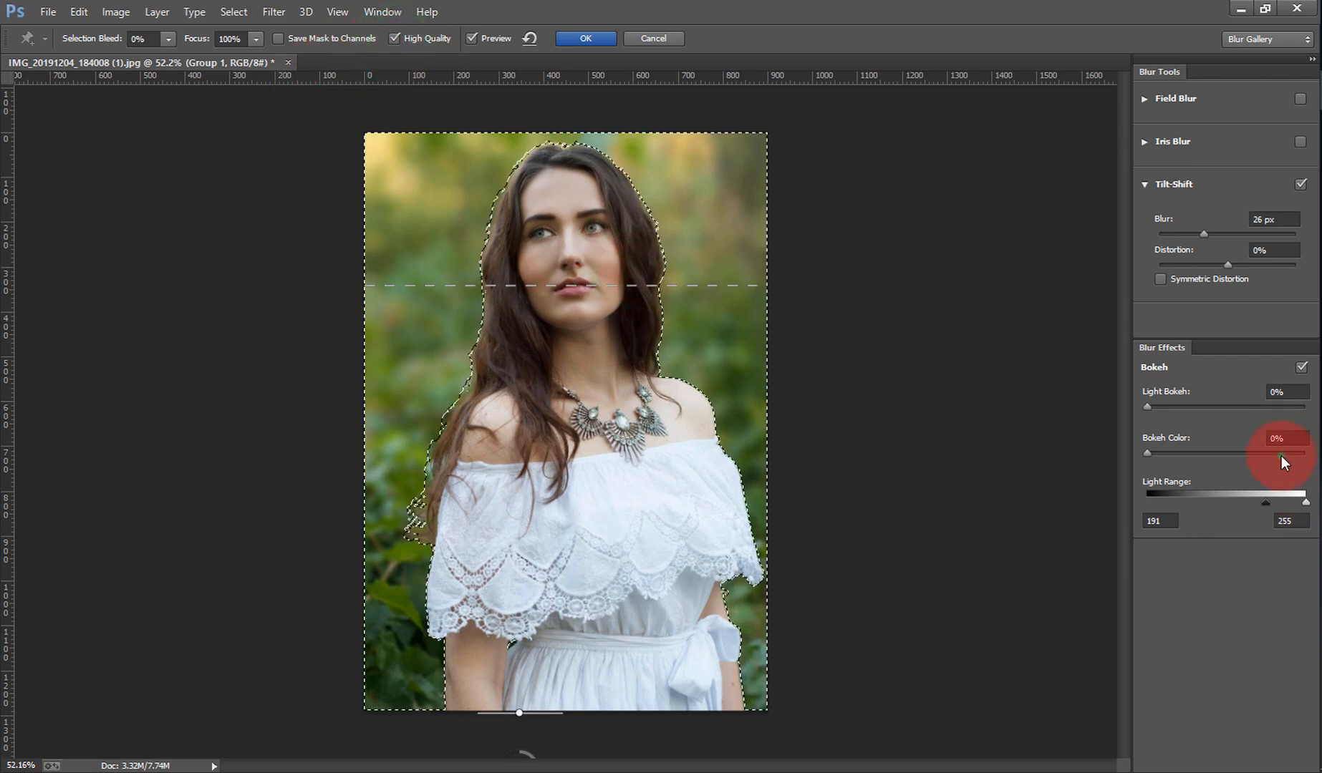
Step: Set Bokeh Color and Distortion to 100%, apply the blur and deselect the background
left_click_drag(1282, 461, 1305, 453)
left_click_drag(1287, 284, 1296, 272)
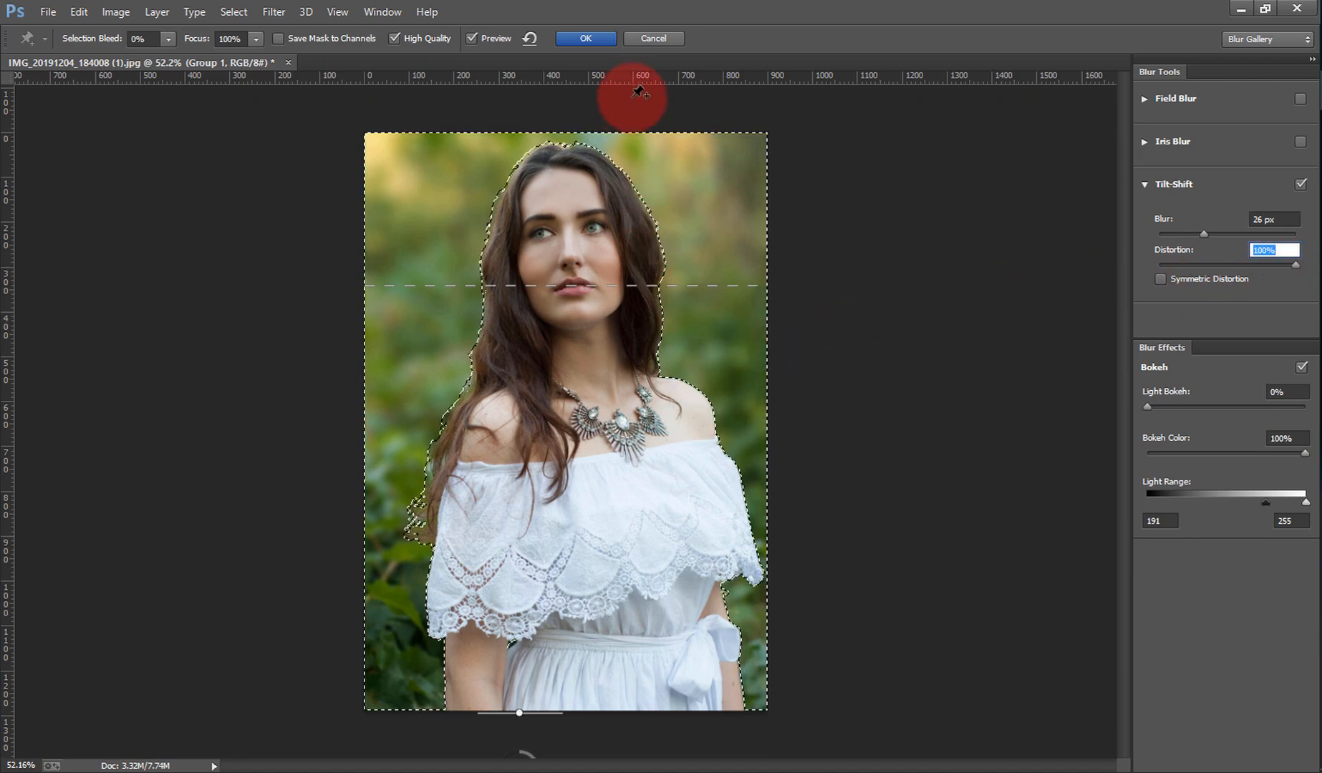
left_click(596, 39)
key("ctrl+d")
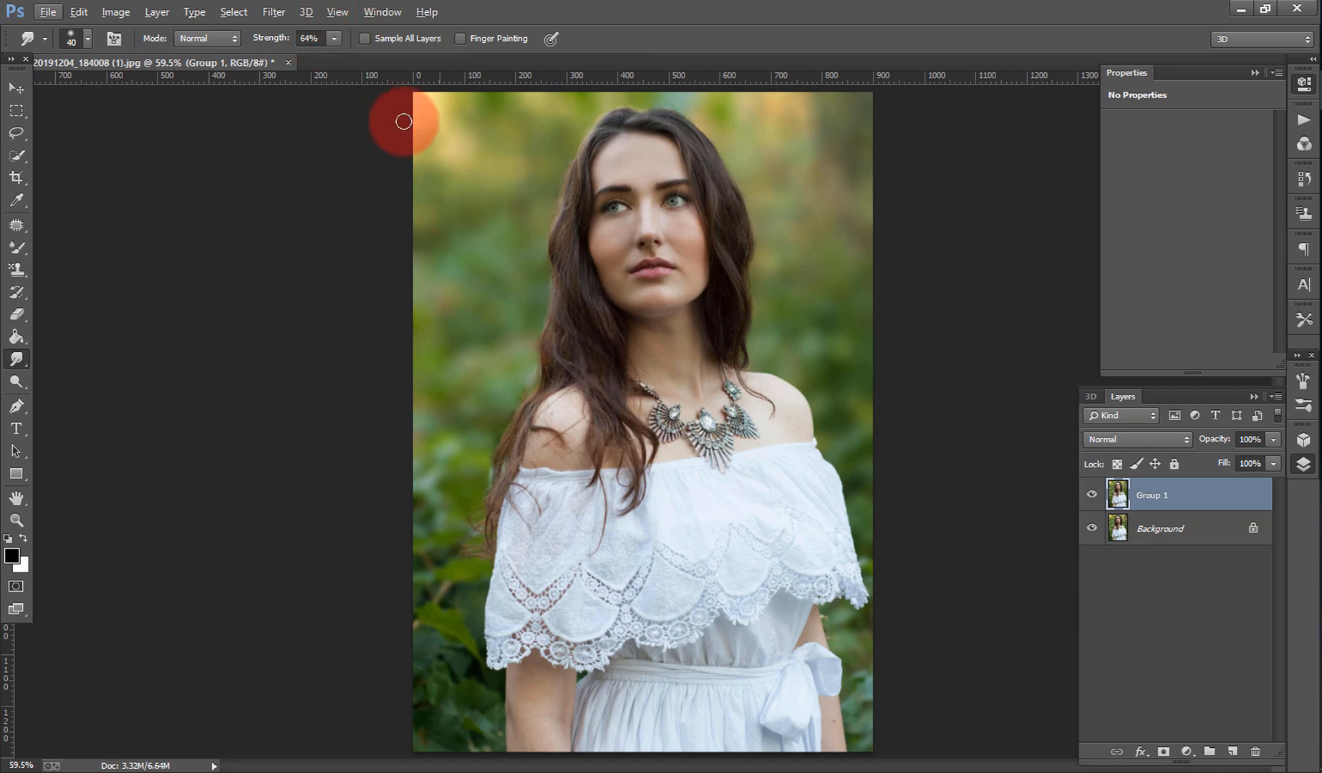
Step: Open the Camera Raw filter on the Group 1 layer and warm the white balance temperature slightly
left_click(274, 11)
left_click(310, 110)
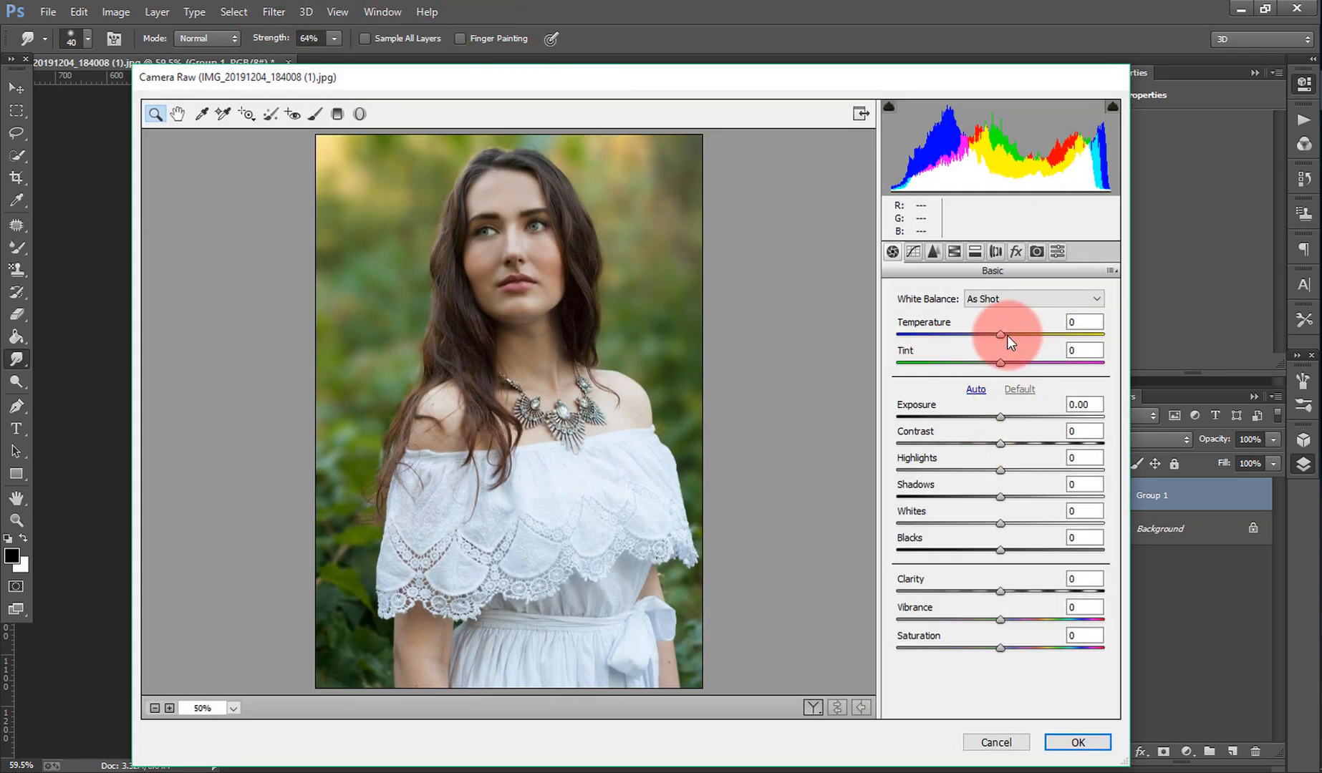
left_click_drag(1007, 336, 1009, 336)
Step: Set the HSL hue values to Reds -29, Oranges -32, Yellows -36, Greens +83 and Aquas +42
left_click(956, 252)
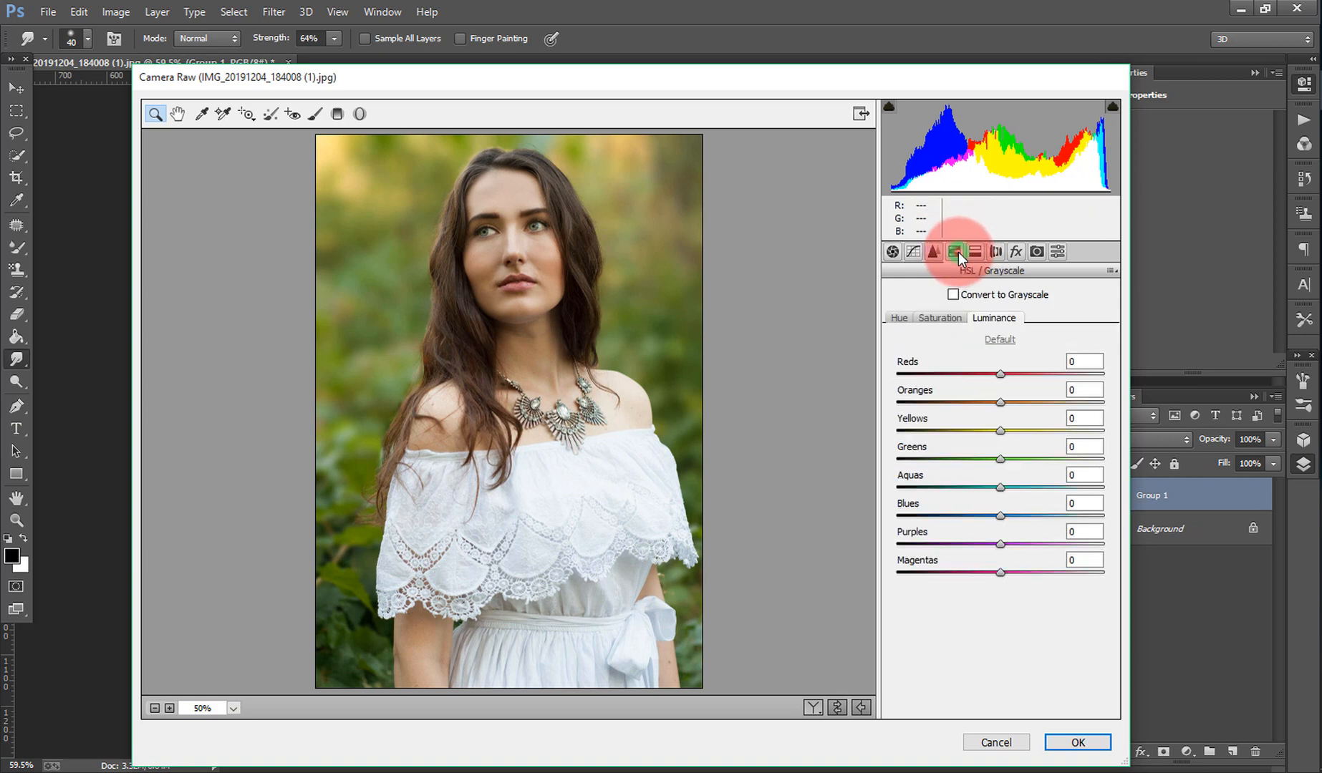
left_click(902, 318)
left_click(1005, 402)
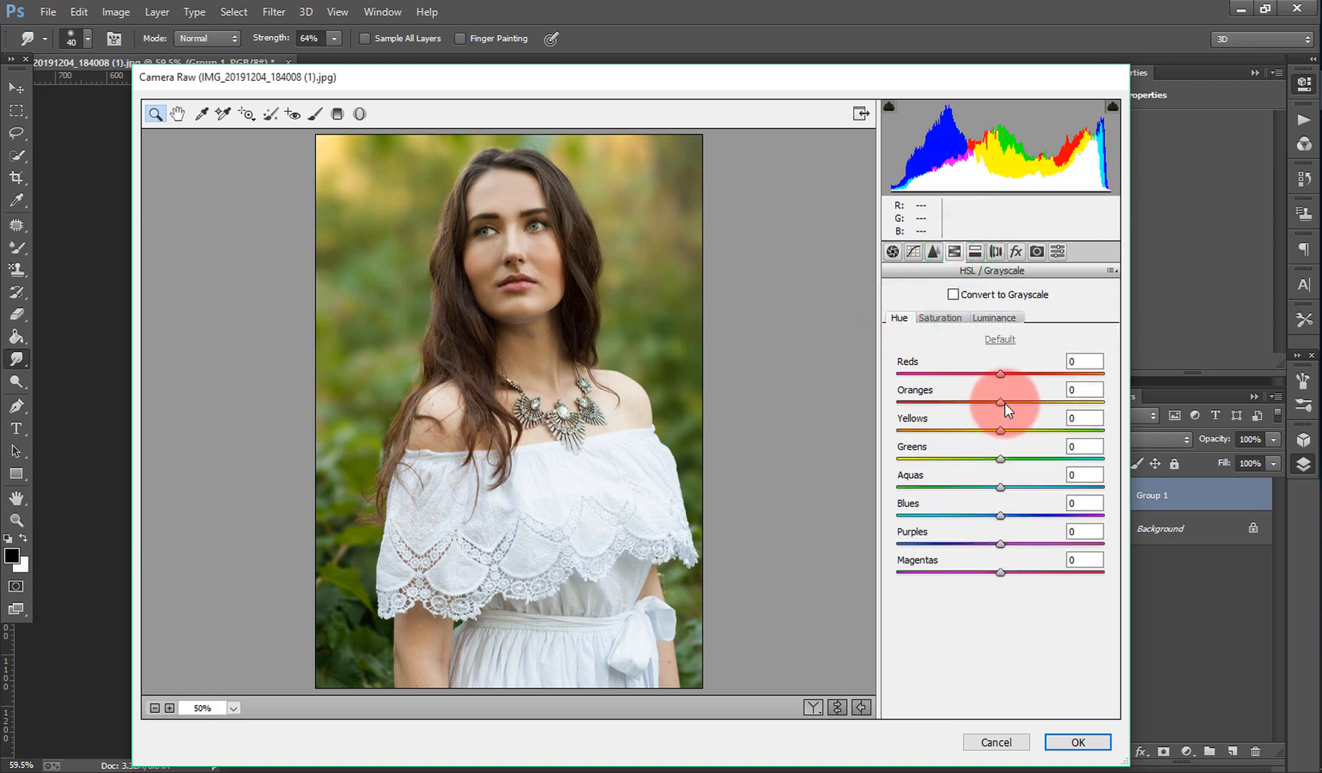
left_click_drag(1005, 402, 1093, 377)
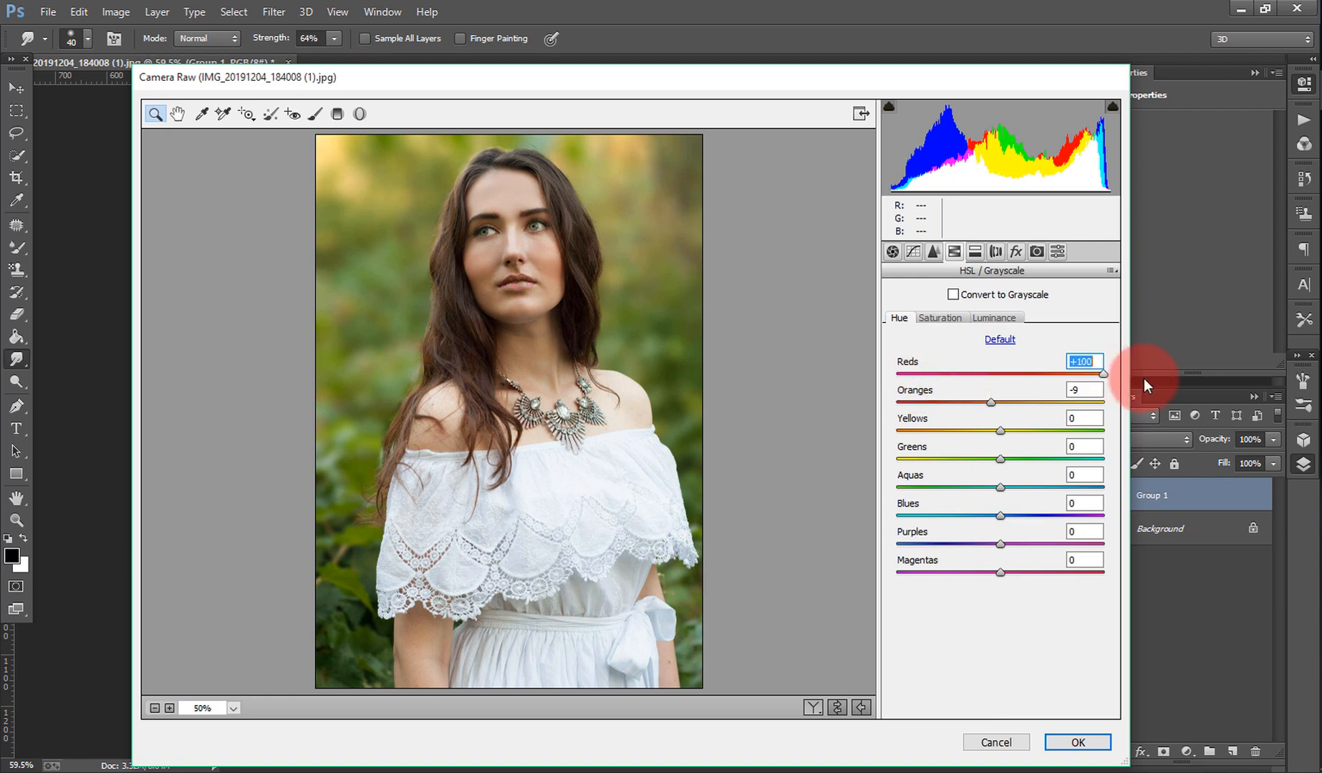
left_click_drag(937, 376, 923, 376)
double_click(923, 374)
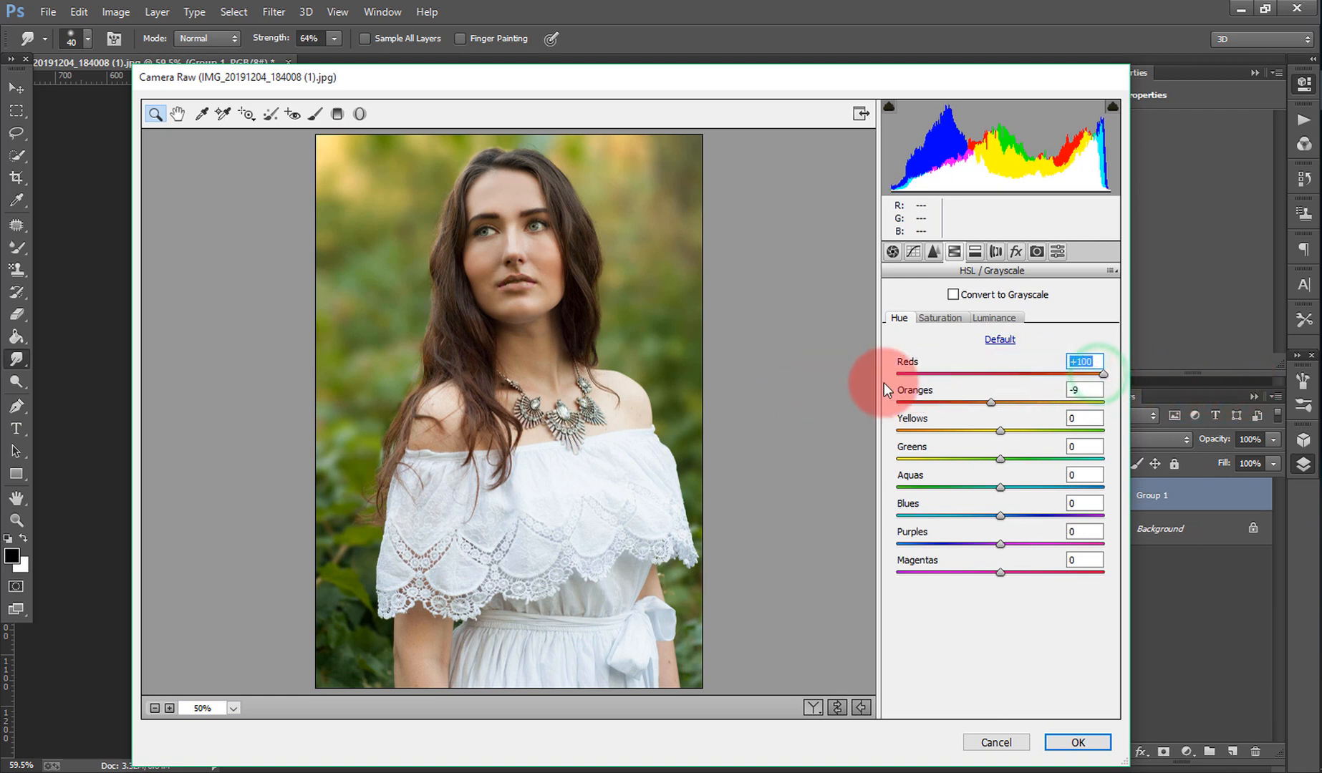
left_click_drag(929, 381, 1083, 454)
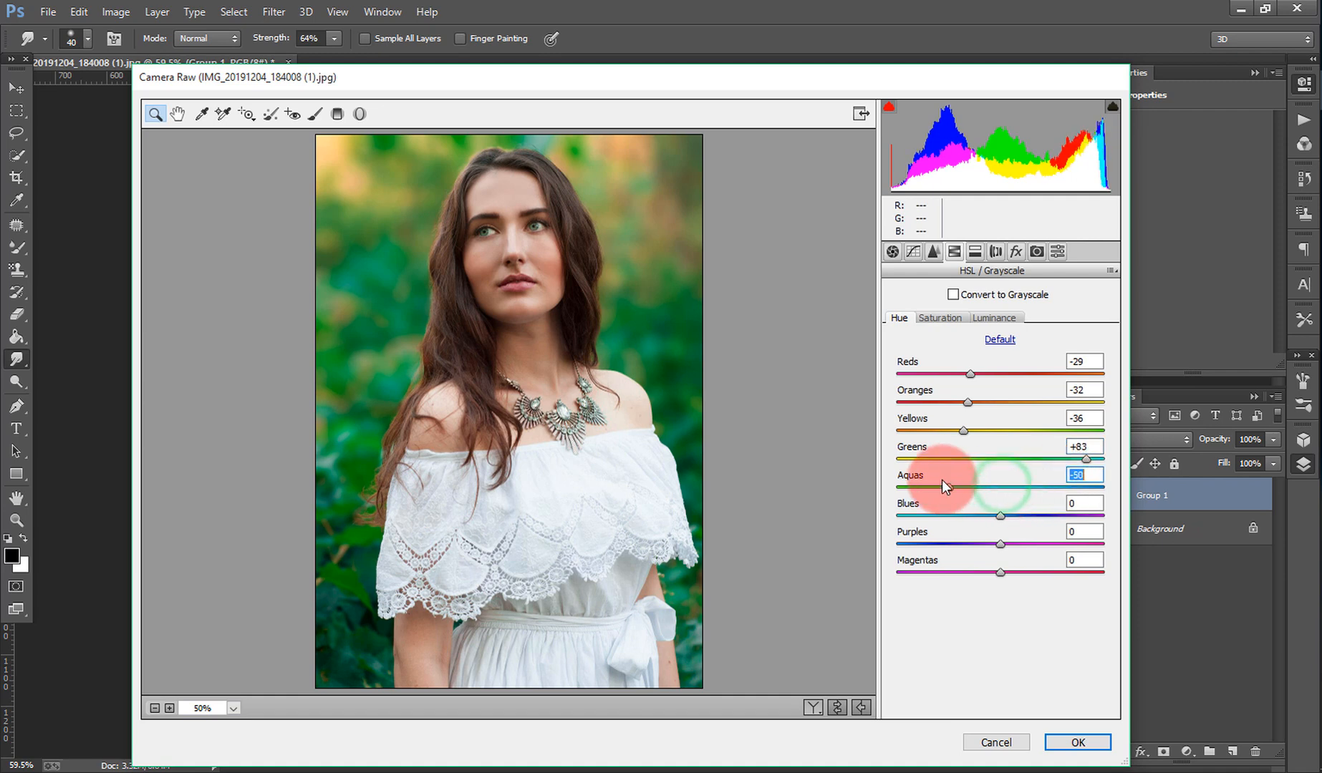
left_click_drag(942, 480, 1045, 477)
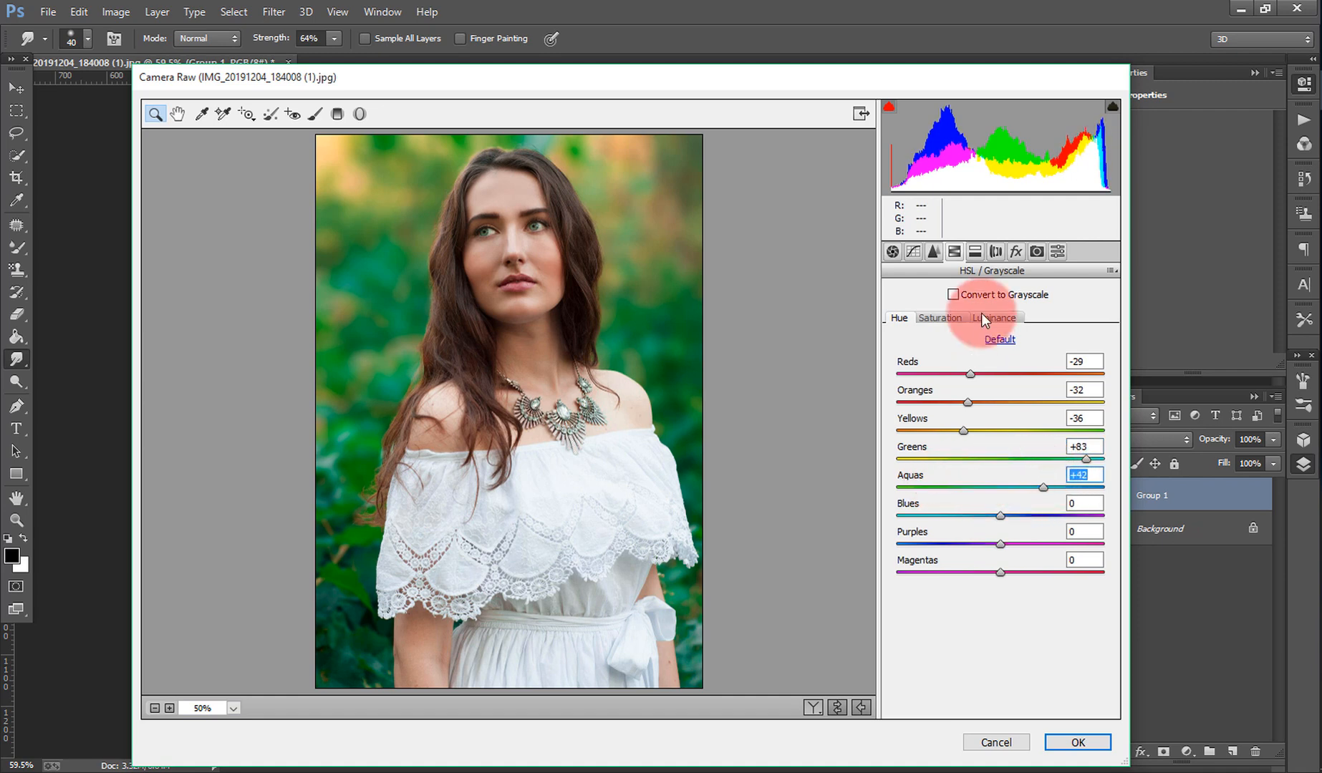
Step: Set the HSL saturation values to Reds +71, Oranges +37, Yellows +53 and Greens +13
left_click(940, 318)
left_click_drag(1000, 373, 946, 390)
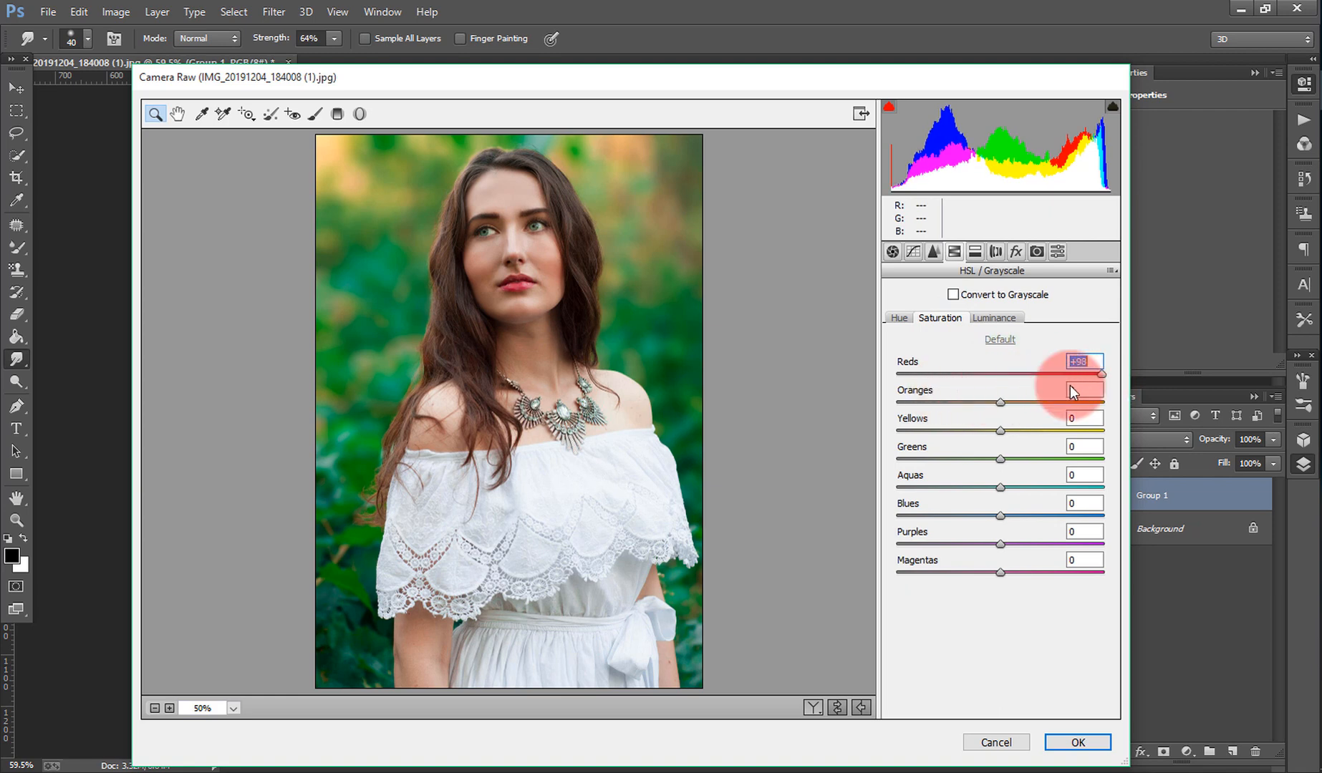
left_click_drag(1000, 401, 1056, 423)
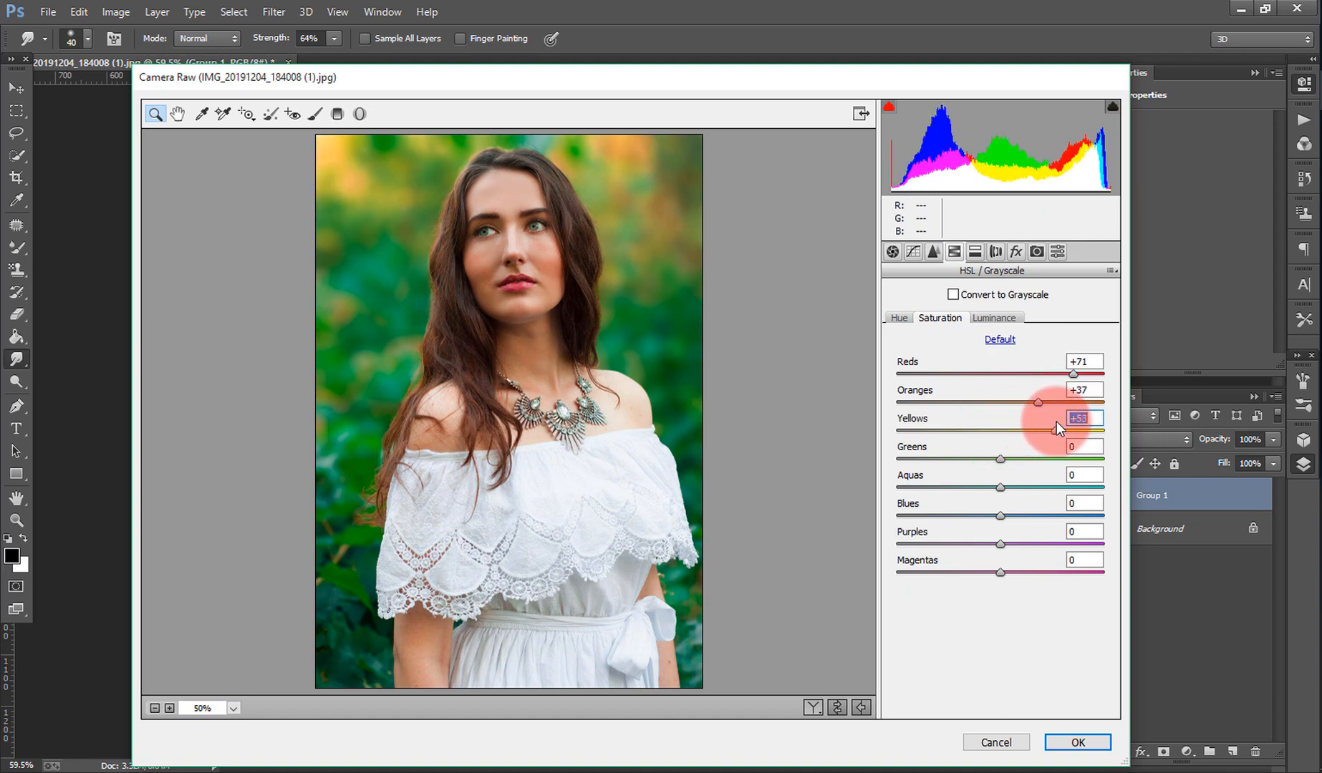
left_click_drag(1000, 458, 1012, 376)
Step: Set the HSL luminance to Reds +30, Oranges +11, Yellows +24 and Greens +52, and the white balance temperature to +10
left_click(994, 317)
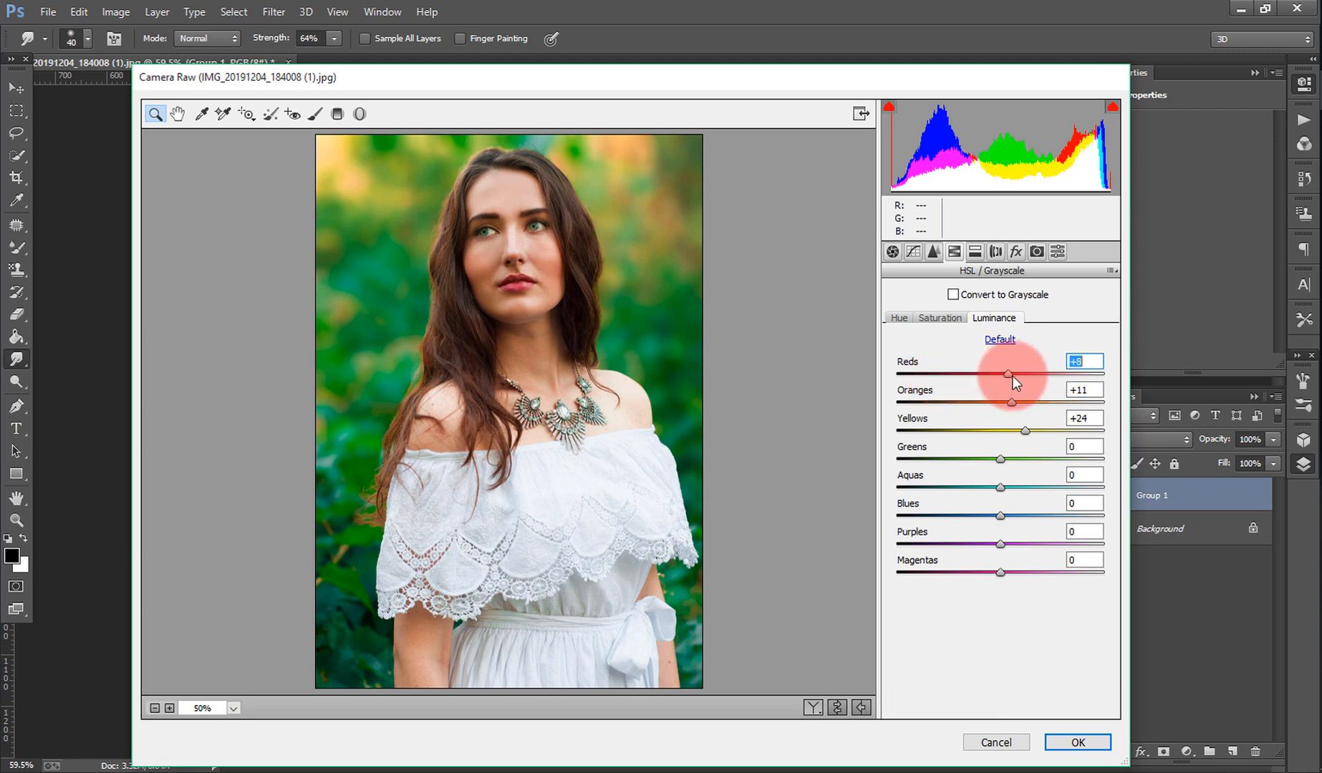
left_click_drag(902, 376, 1030, 376)
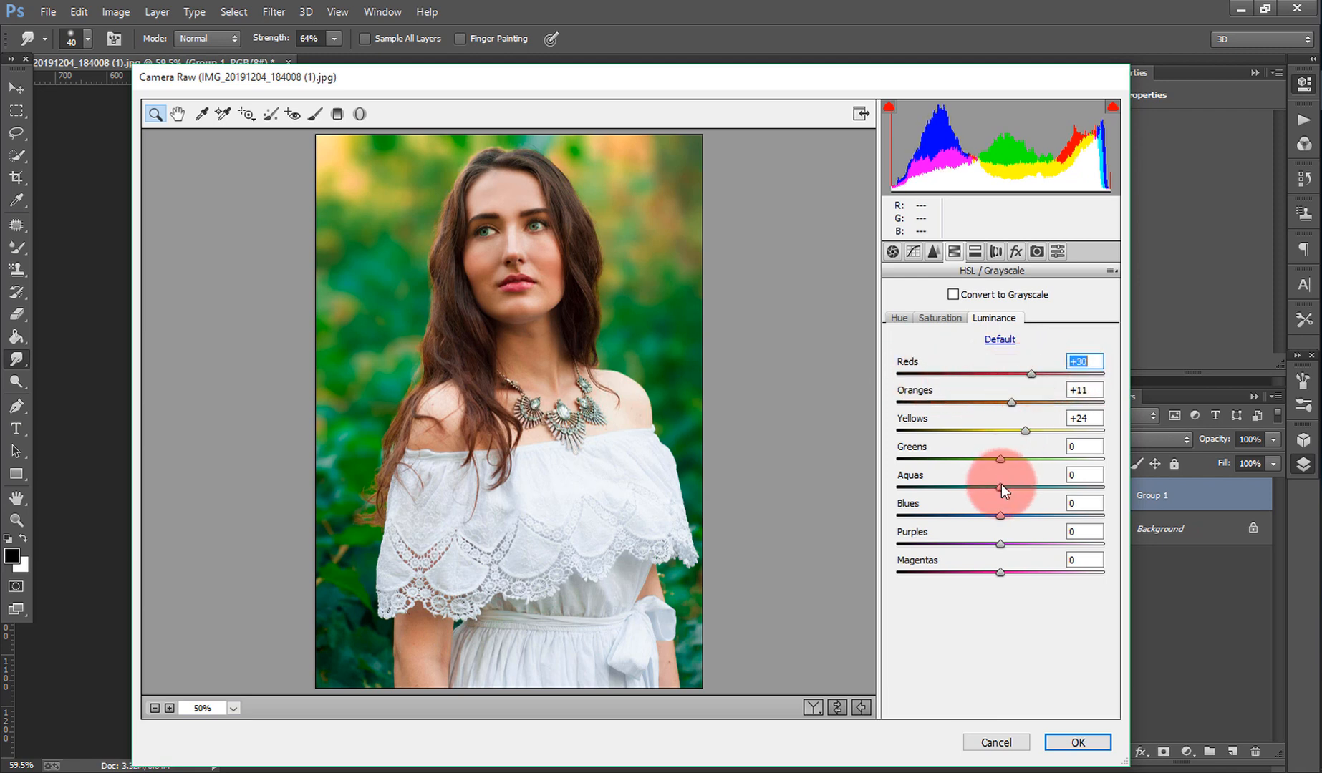
left_click_drag(1001, 462, 1054, 465)
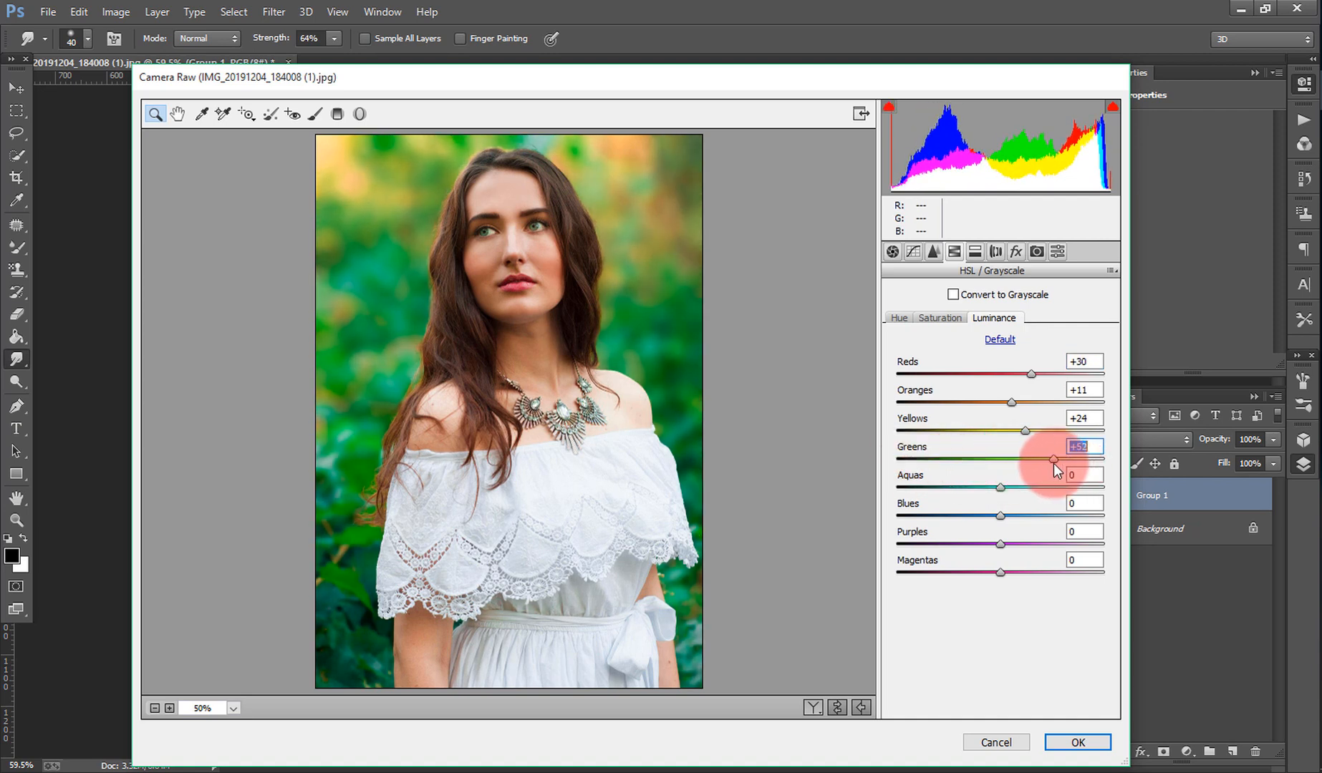
left_click(892, 252)
mouse_move(1023, 334)
left_mouse_down()
mouse_move(997, 334)
mouse_move(1014, 334)
left_mouse_up()
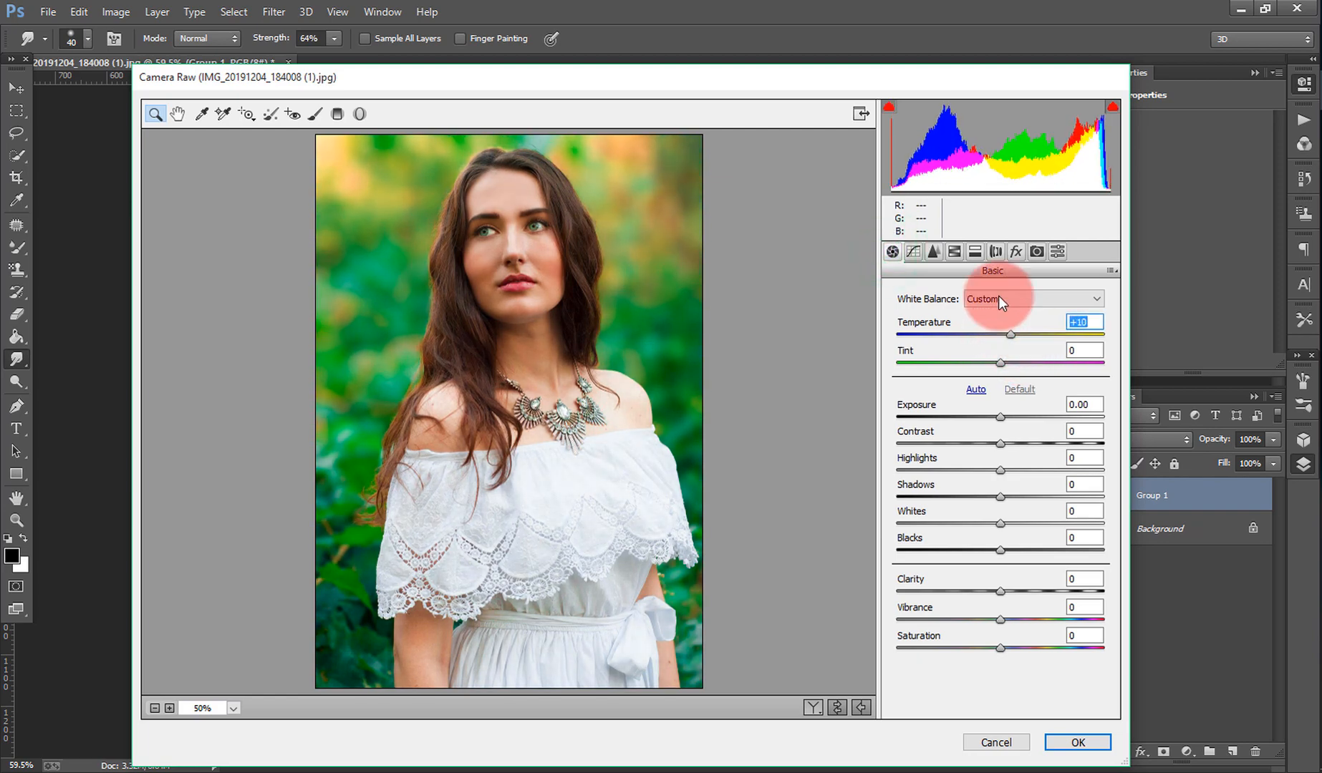
Step: Try the Medium Contrast point tone curve and nudge its upper control point to input 195, output 196
left_click(908, 251)
left_click(932, 252)
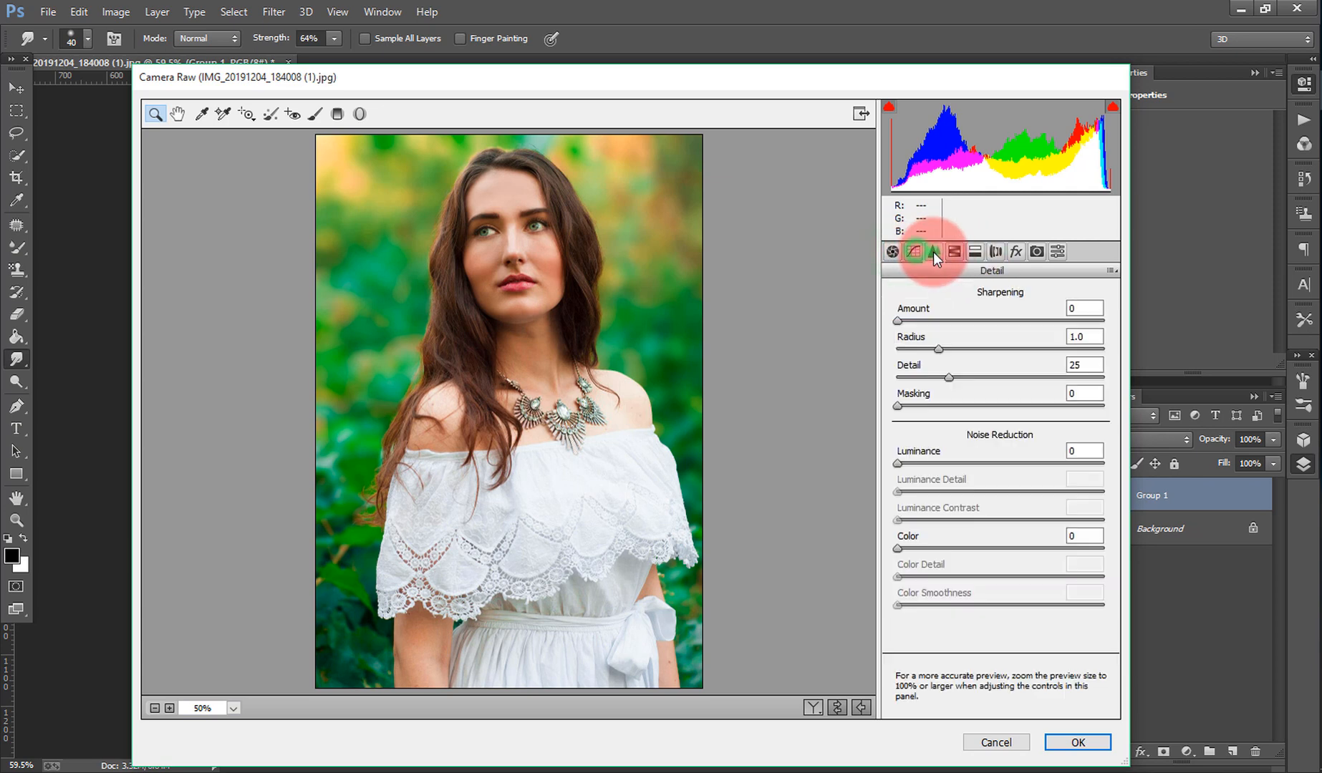
left_click(914, 252)
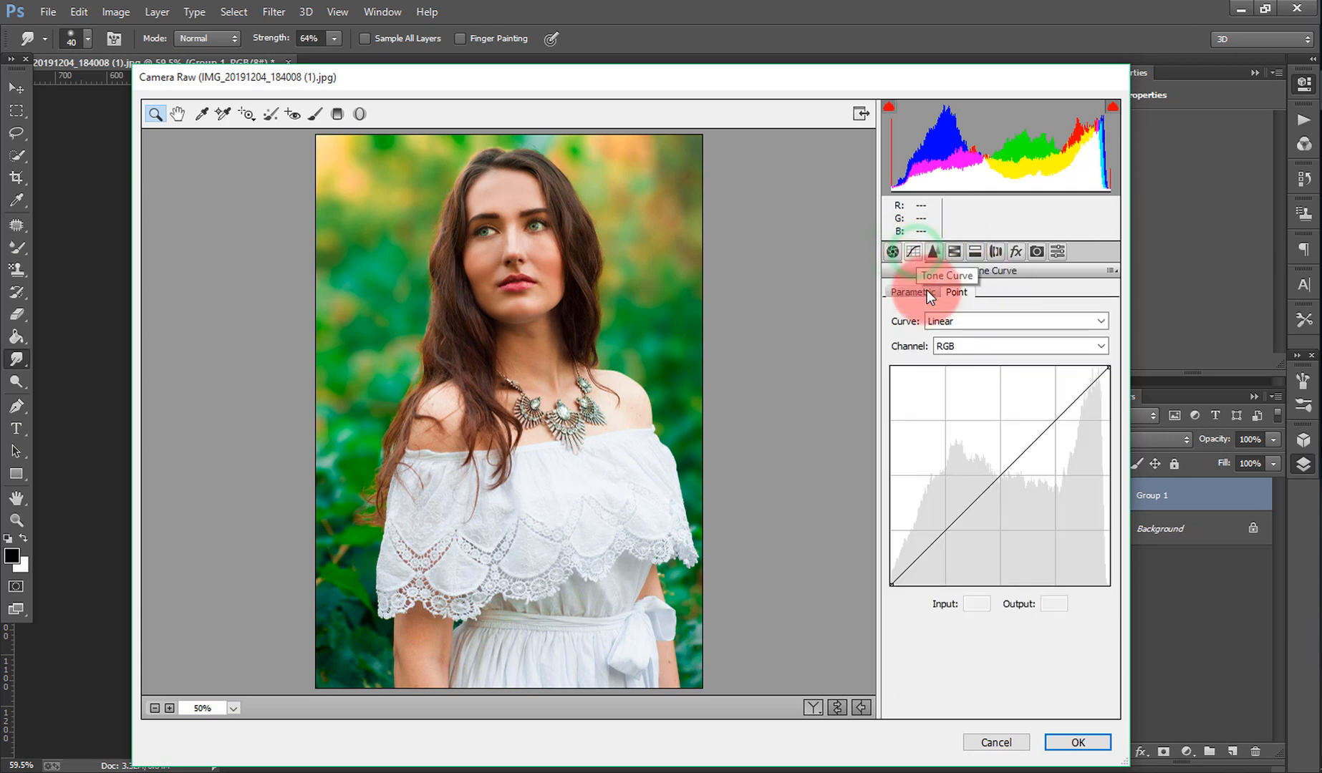
left_click(974, 320)
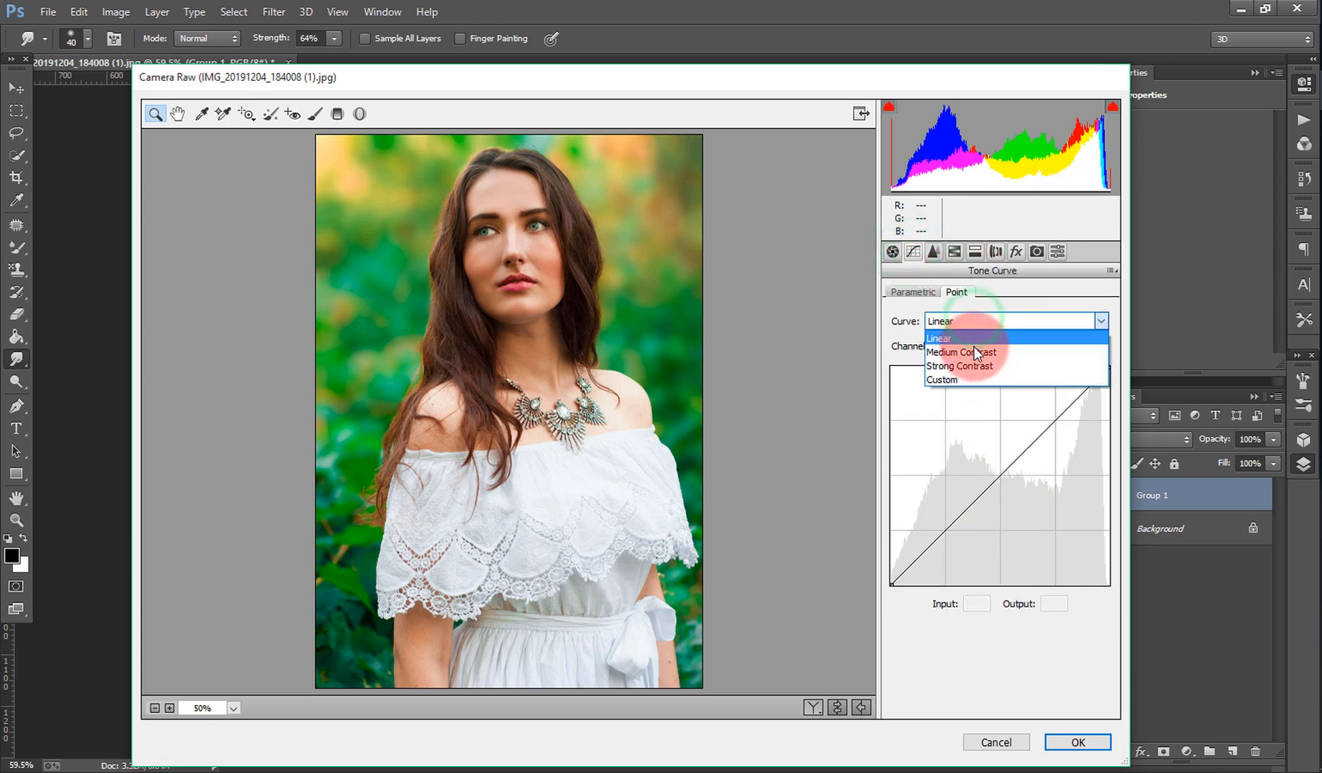
left_click(974, 347)
left_click(972, 321)
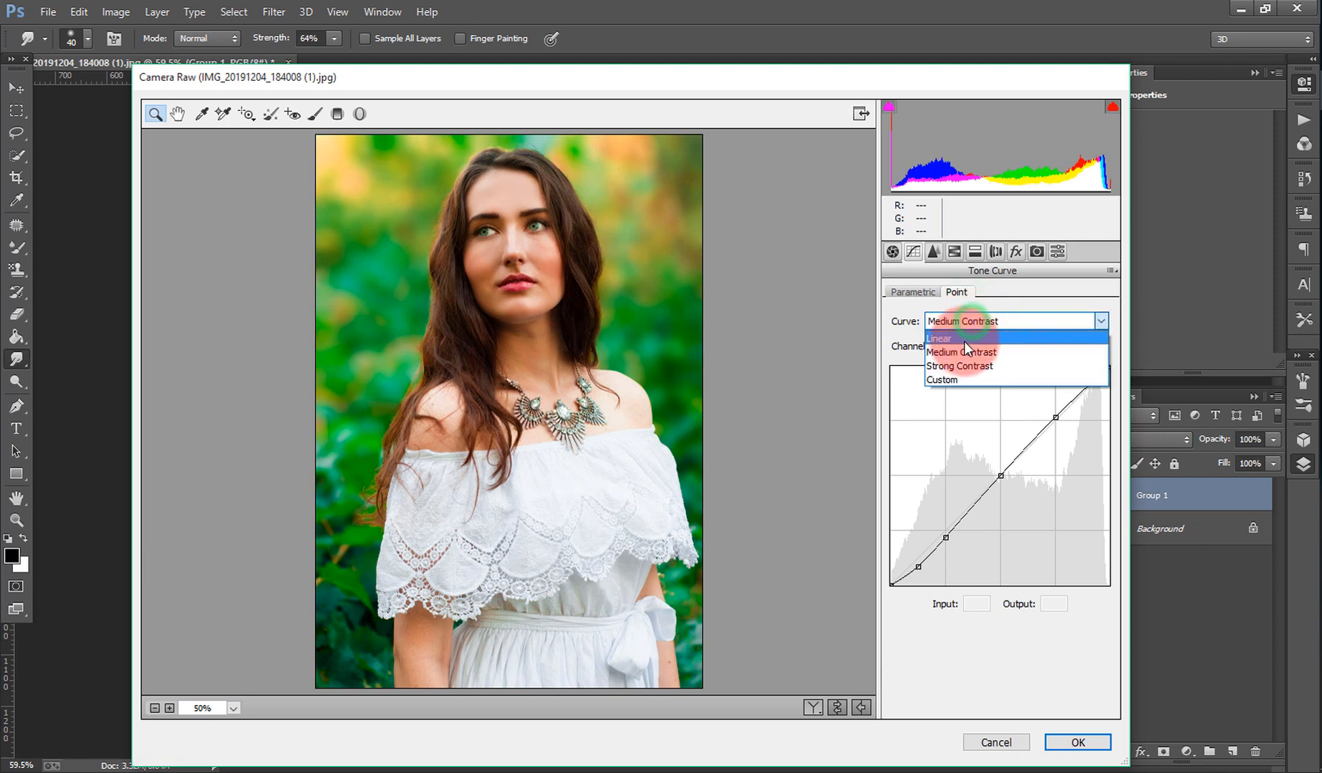
left_click(964, 340)
left_click(967, 320)
left_click(956, 350)
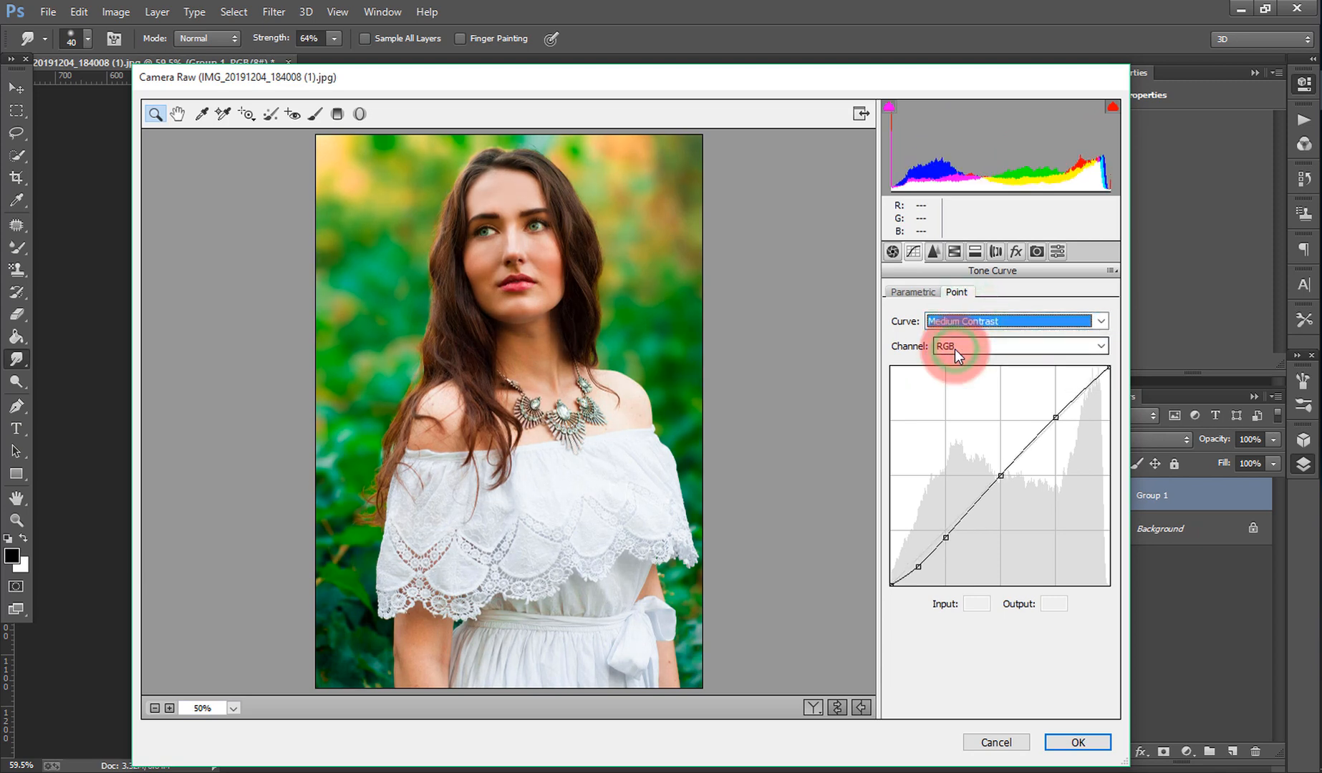
left_click_drag(1056, 417, 1058, 417)
Step: Compare the Linear and Medium Contrast presets and set the point tone curve to Strong Contrast
left_click(1006, 322)
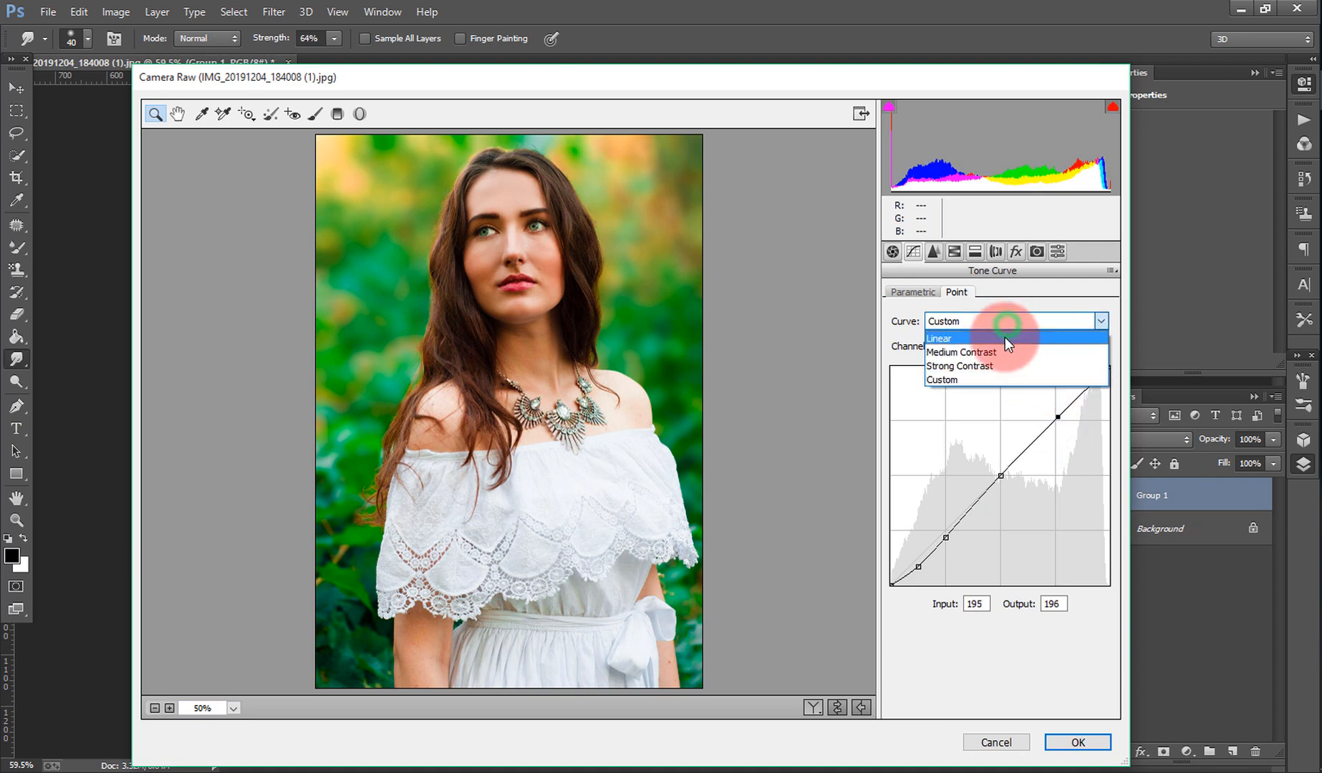
left_click(1005, 338)
left_click(1002, 322)
left_click(995, 349)
left_click(992, 323)
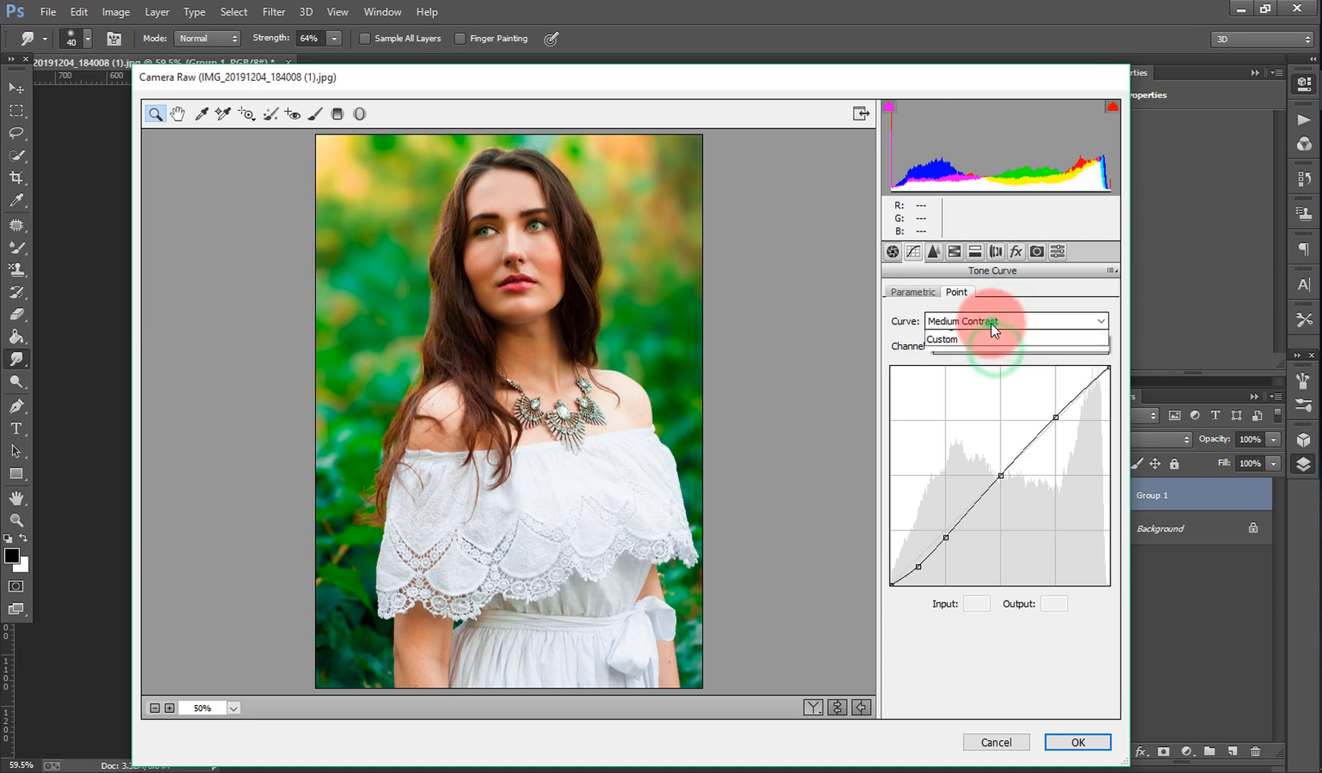
left_click(983, 365)
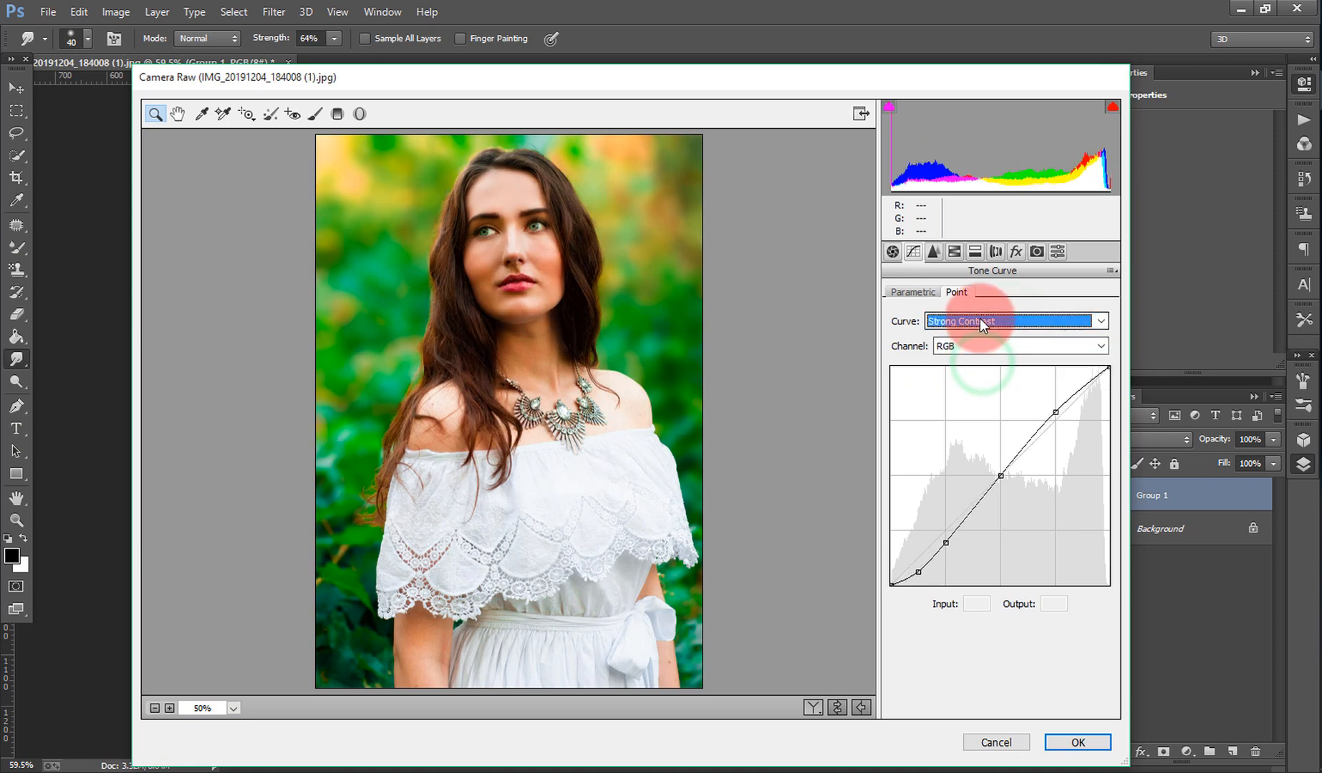
Step: Fine-tune the white balance temperature and raise the HSL luminance of the Greens further
left_click(893, 252)
left_click_drag(1010, 333, 1007, 328)
left_click(975, 251)
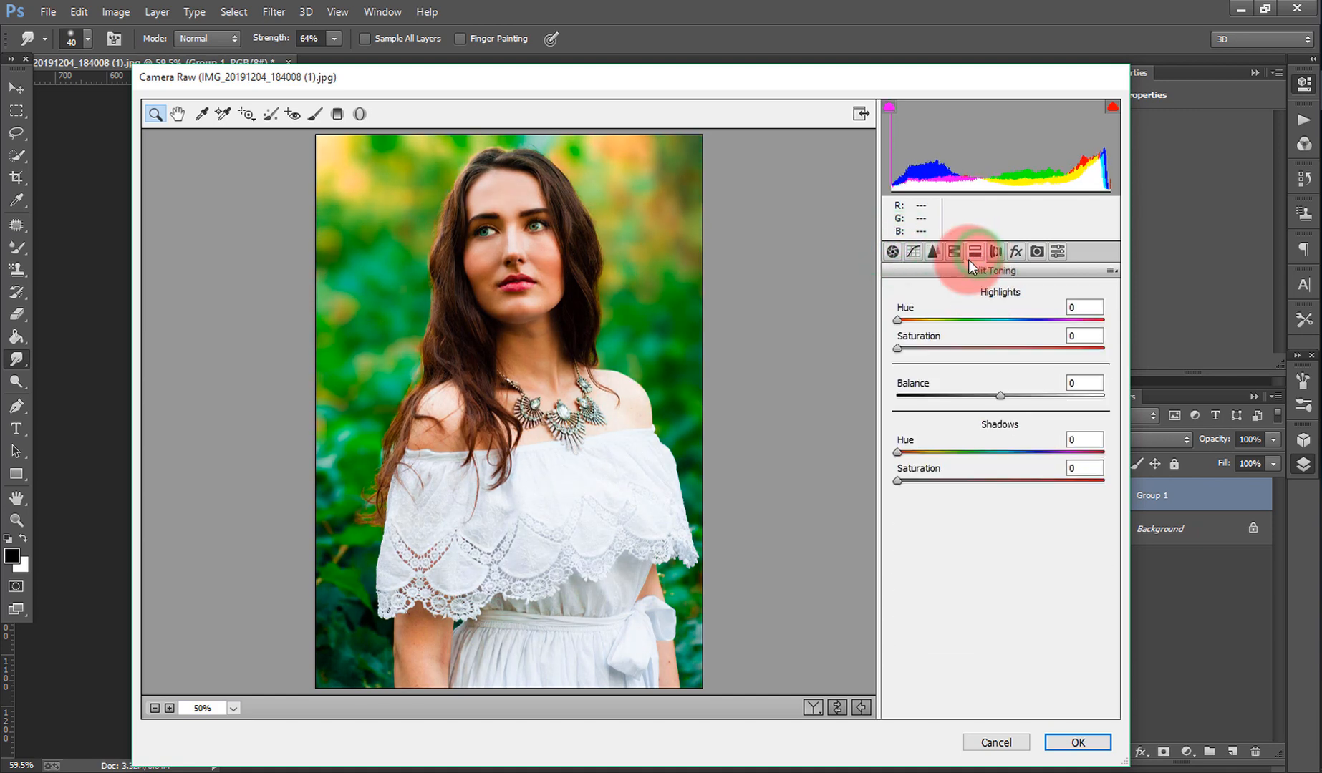
left_click(954, 251)
left_click(1028, 433)
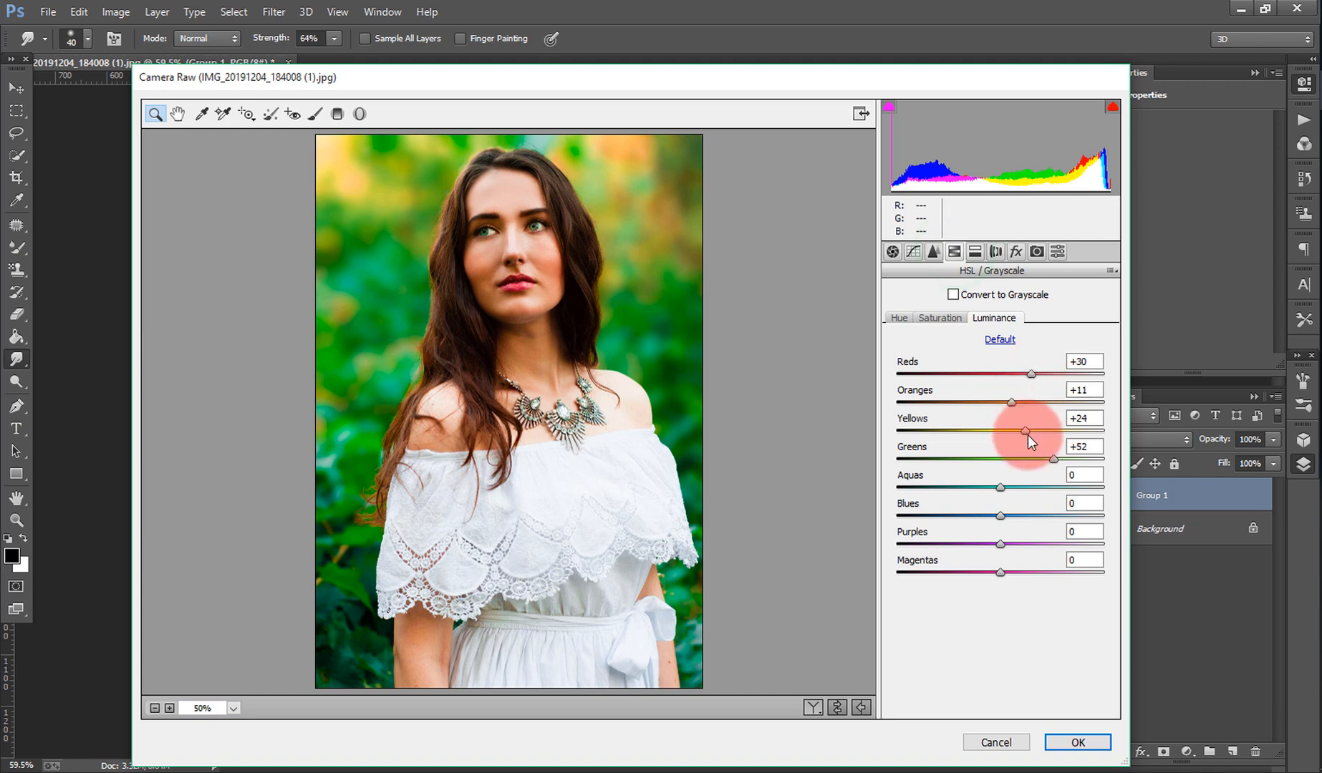
mouse_move(1051, 458)
left_mouse_down()
mouse_move(974, 474)
mouse_move(1075, 465)
left_mouse_up()
Step: Reduce the Yellows saturation to about +23, lower the Reds saturation and apply the Camera Raw adjustments
left_click(955, 317)
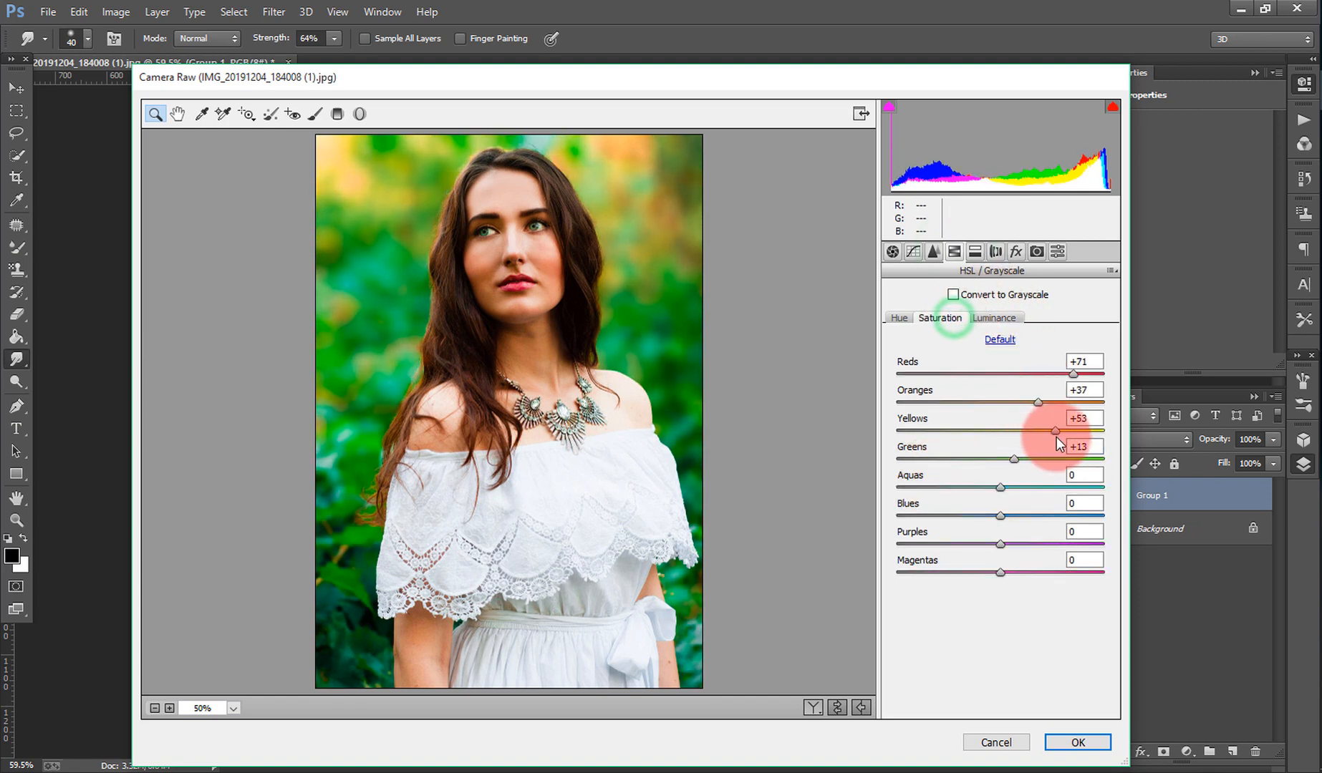
left_click_drag(1057, 432, 1027, 440)
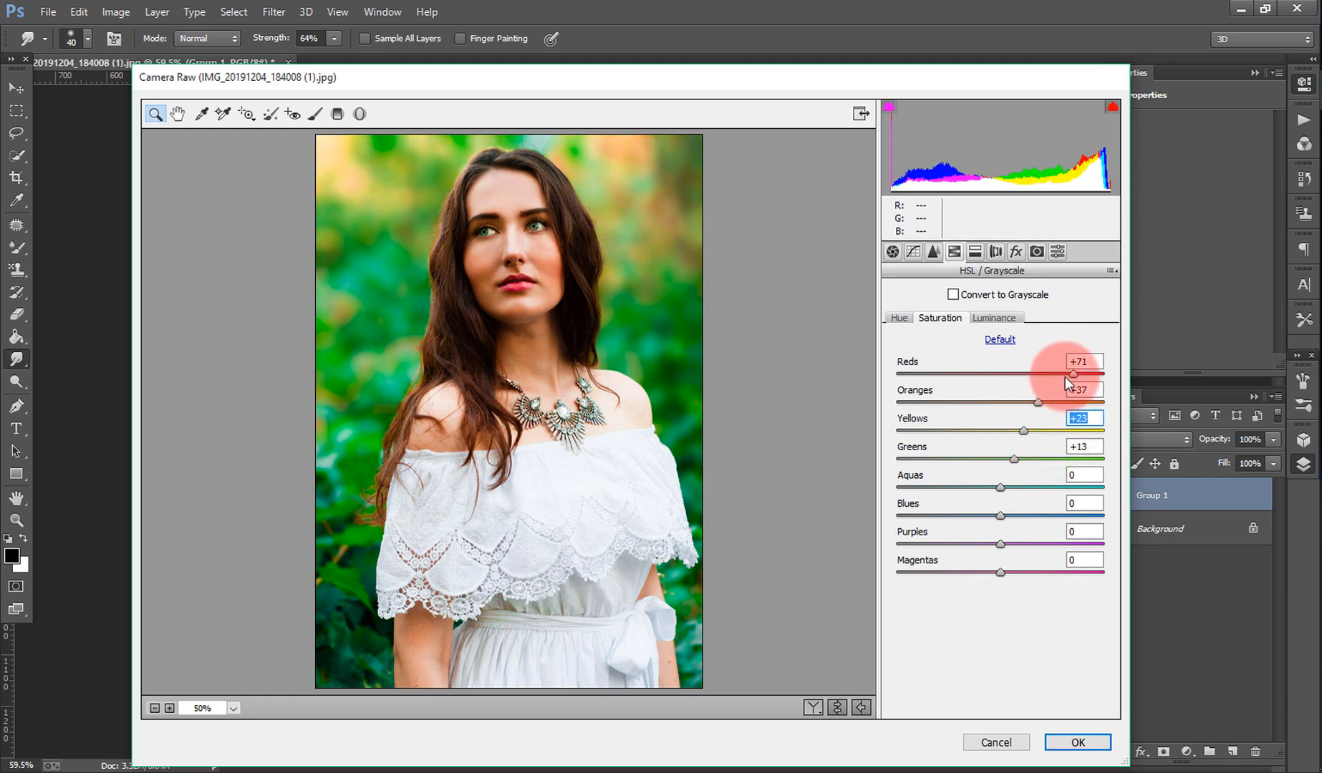
left_click_drag(1065, 377, 1005, 429)
left_click(1053, 745)
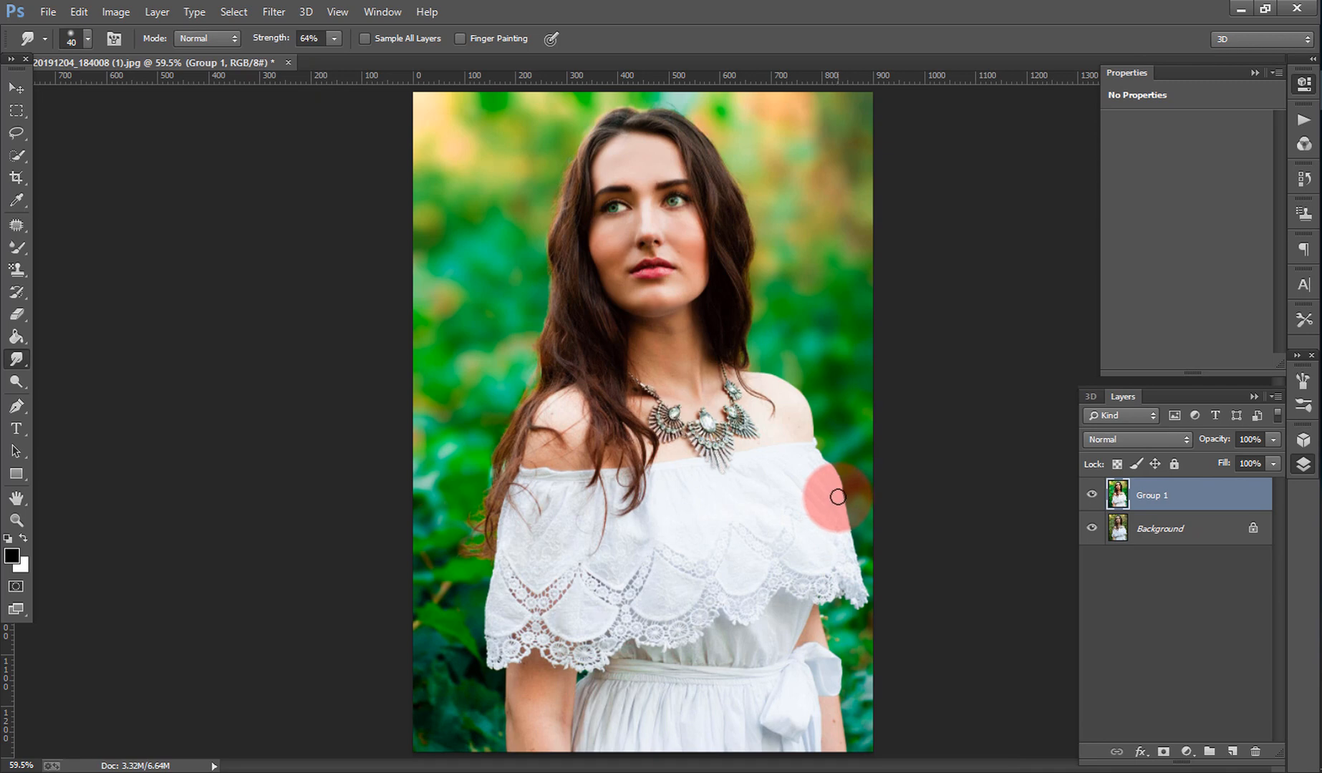
Step: Fit the photo in view and compare before and after by toggling the Group 1 layer's visibility
key("ctrl+minus")
key("ctrl+0")
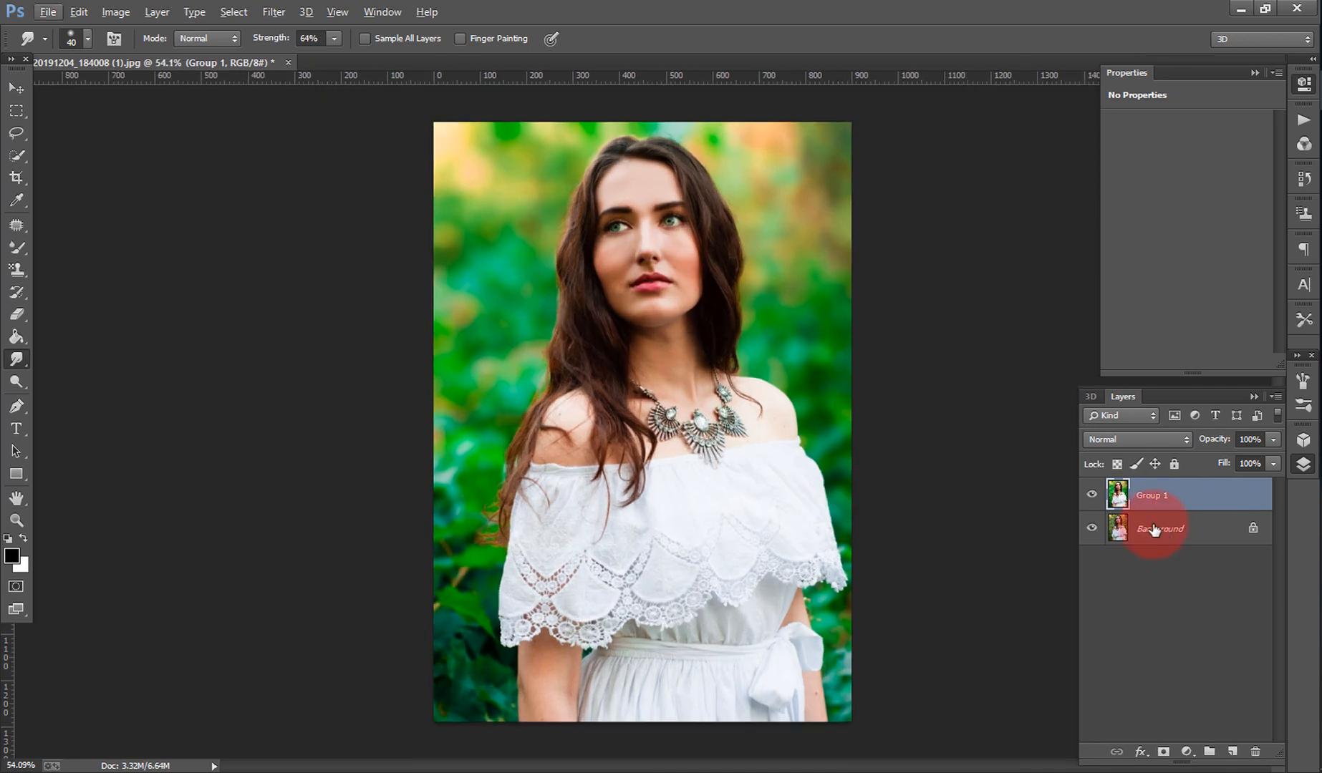
left_click(1093, 495)
left_click(1092, 495)
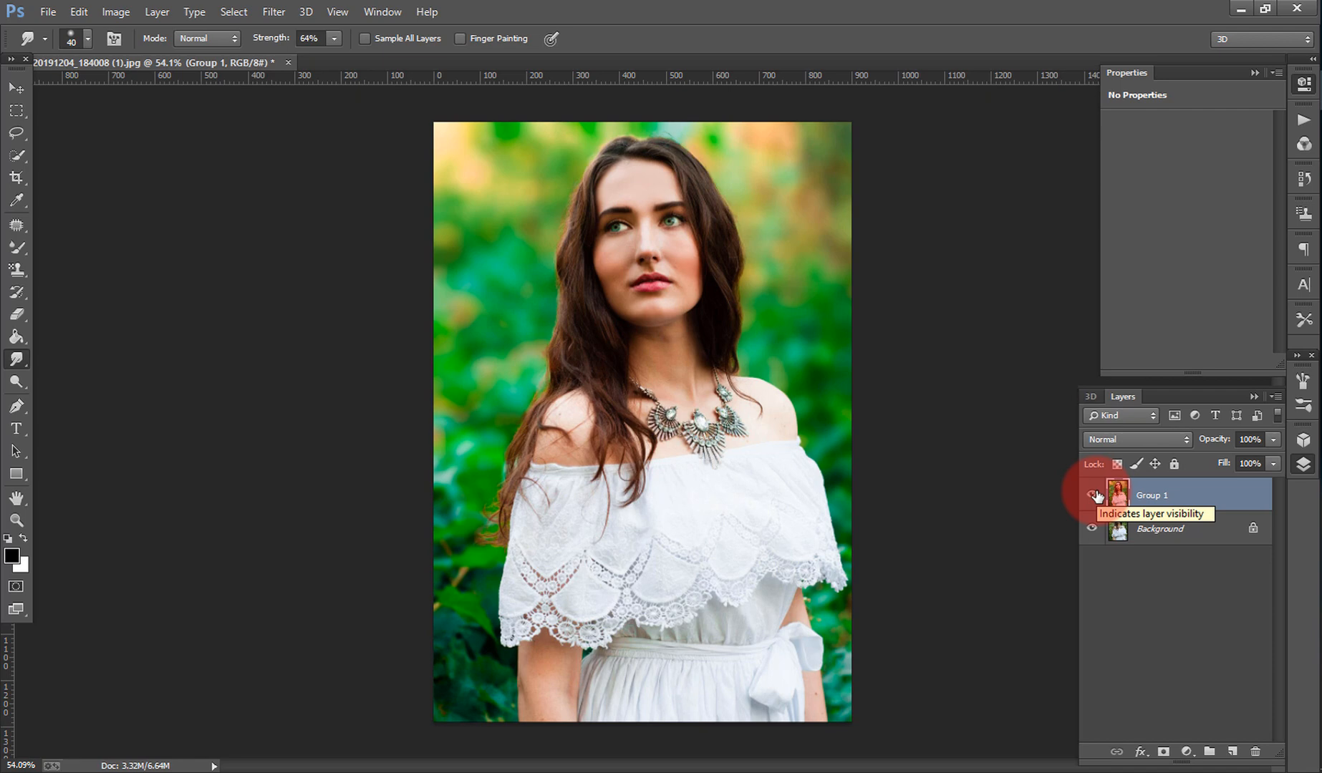
left_click(1096, 495)
left_click(1096, 495)
left_click(1096, 494)
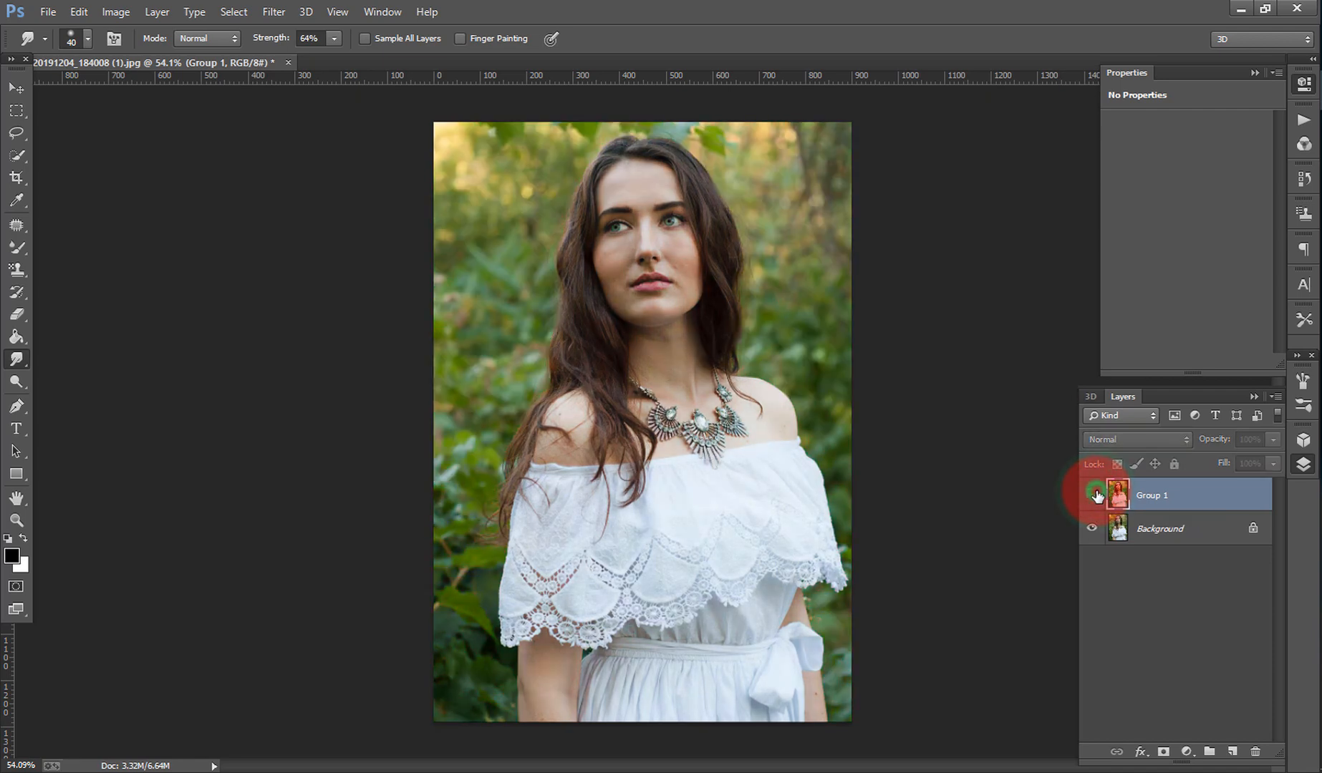
Step: Show the Group 1 layer again and toggle the Background layer's visibility to check the edited photo
left_click(1096, 495)
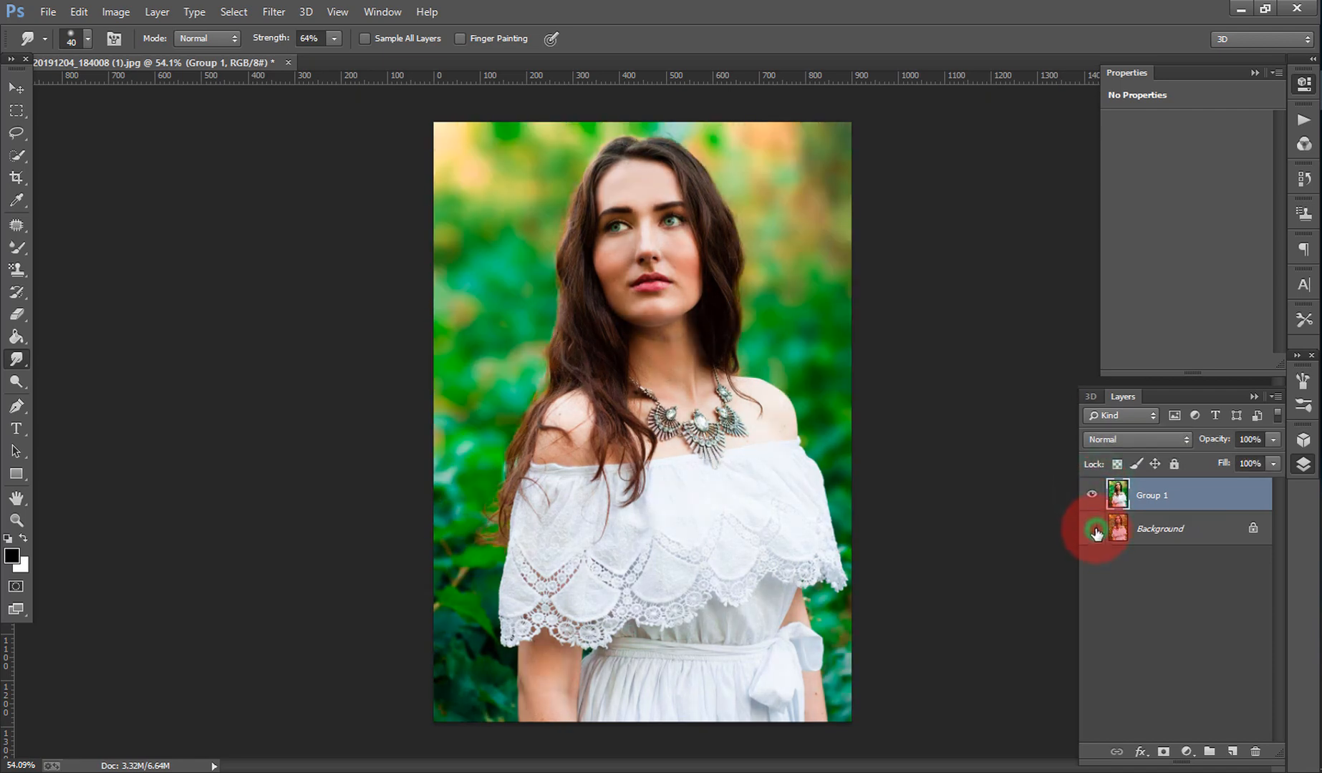
left_click(1096, 530)
left_click(1092, 528)
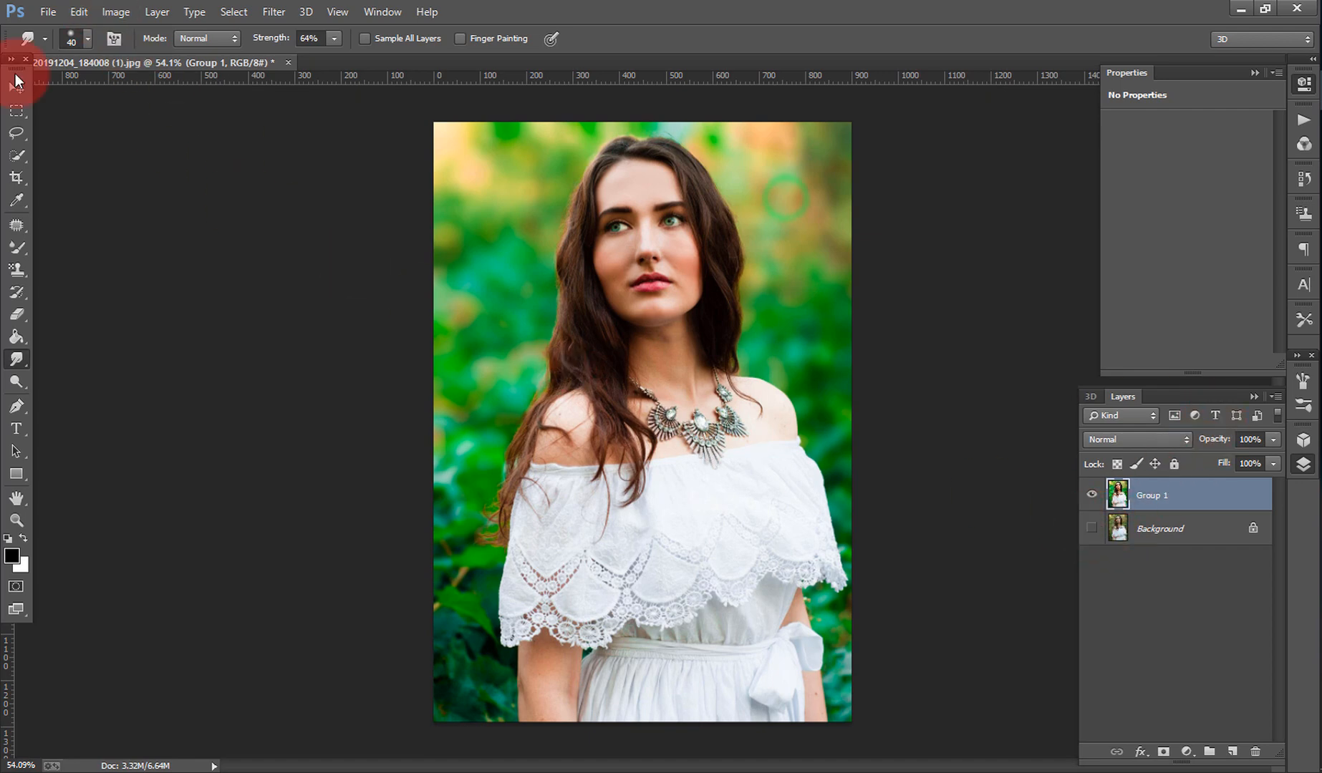
Step: Select the left half of the photo with the Rectangular Marquee tool and delete it from the Group 1 layer
left_click(16, 110)
mouse_move(414, 111)
left_mouse_down()
mouse_move(513, 172)
mouse_move(685, 513)
mouse_move(658, 759)
mouse_move(638, 769)
left_mouse_up()
key("Delete")
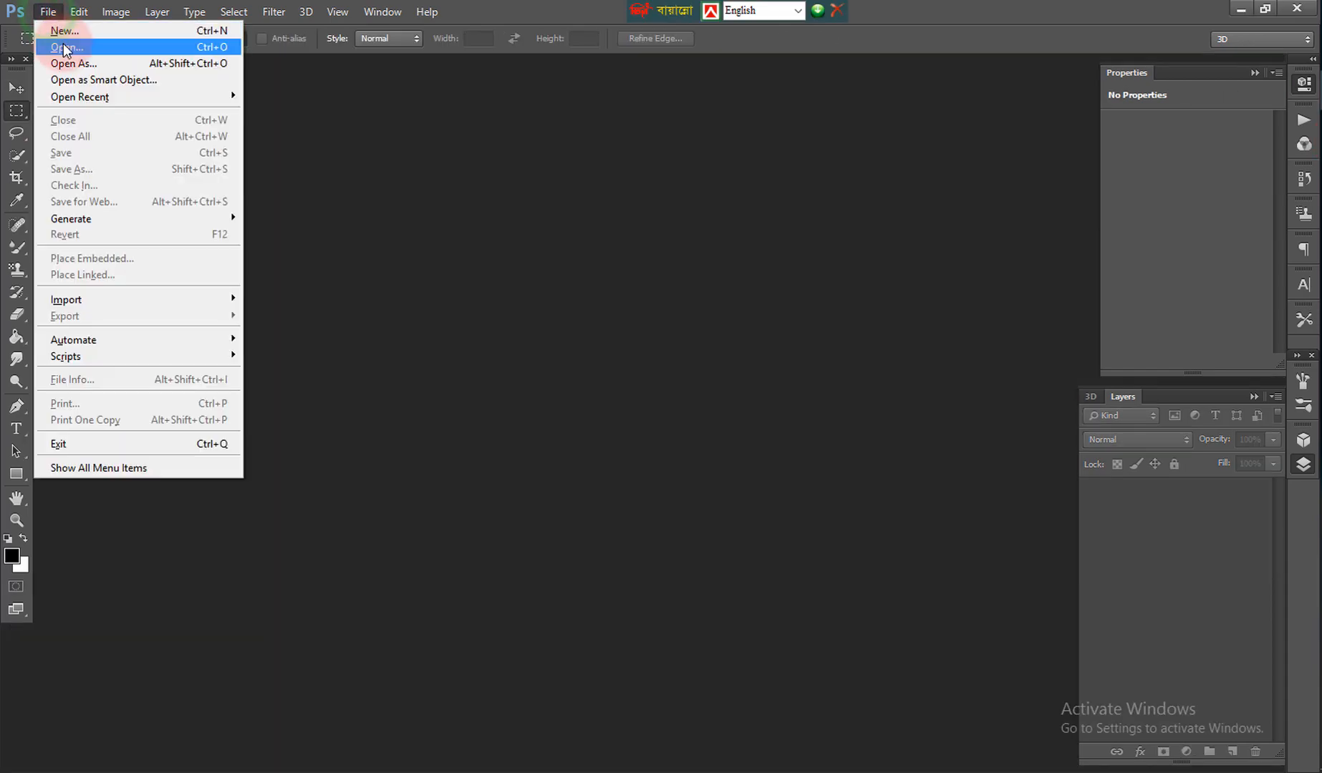
Step: Open the photo witchslapped-witchwear-how-to-wear-milkmaid-braids-1024x682 from the editing folder
left_click(63, 45)
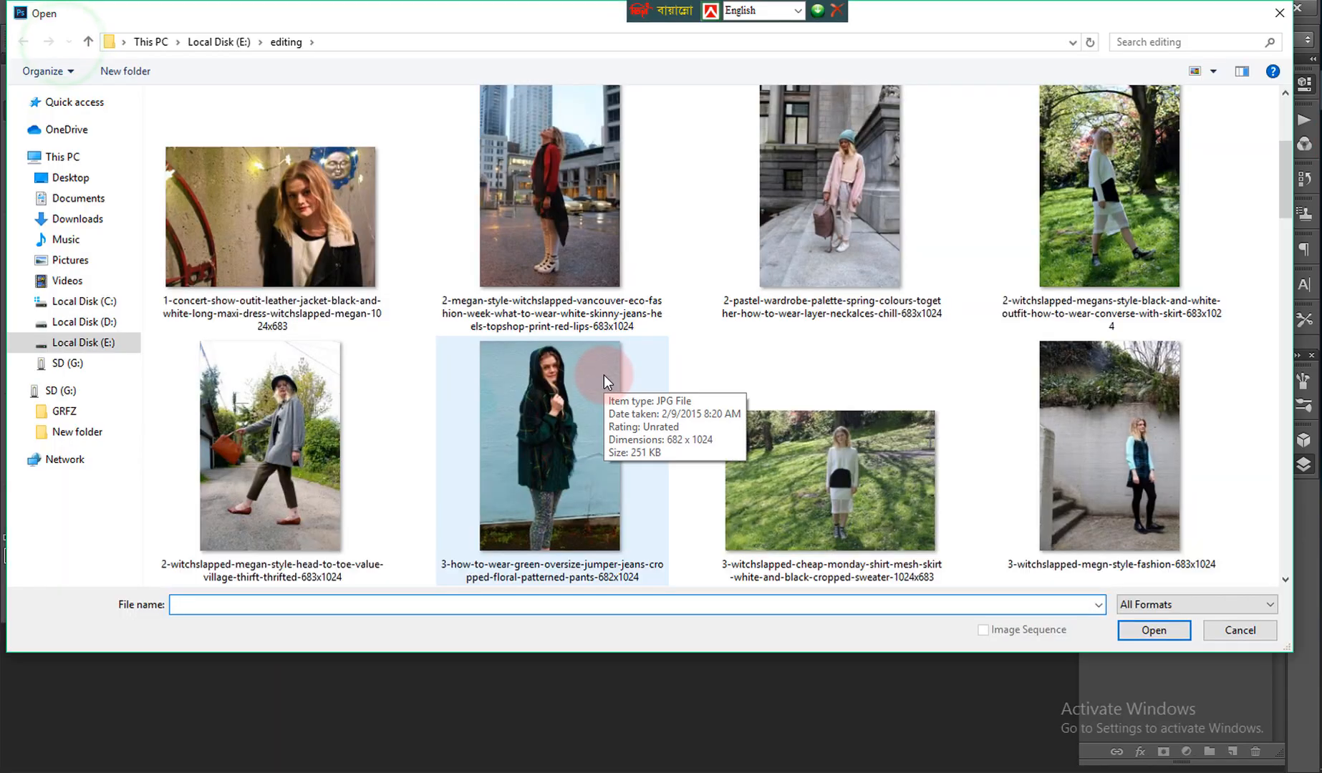
scroll(602, 371, "down", 15)
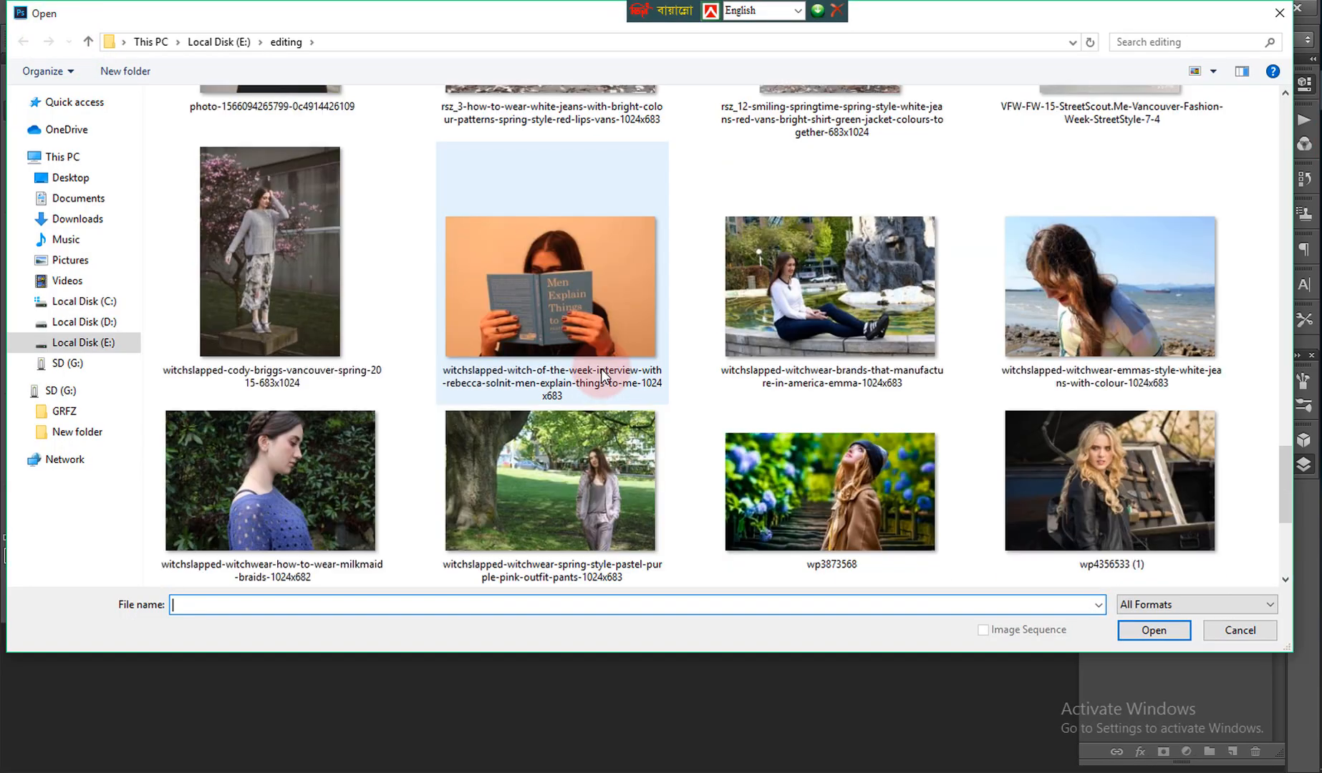
scroll(601, 368, "down", 1)
left_click(280, 394)
left_click(1139, 633)
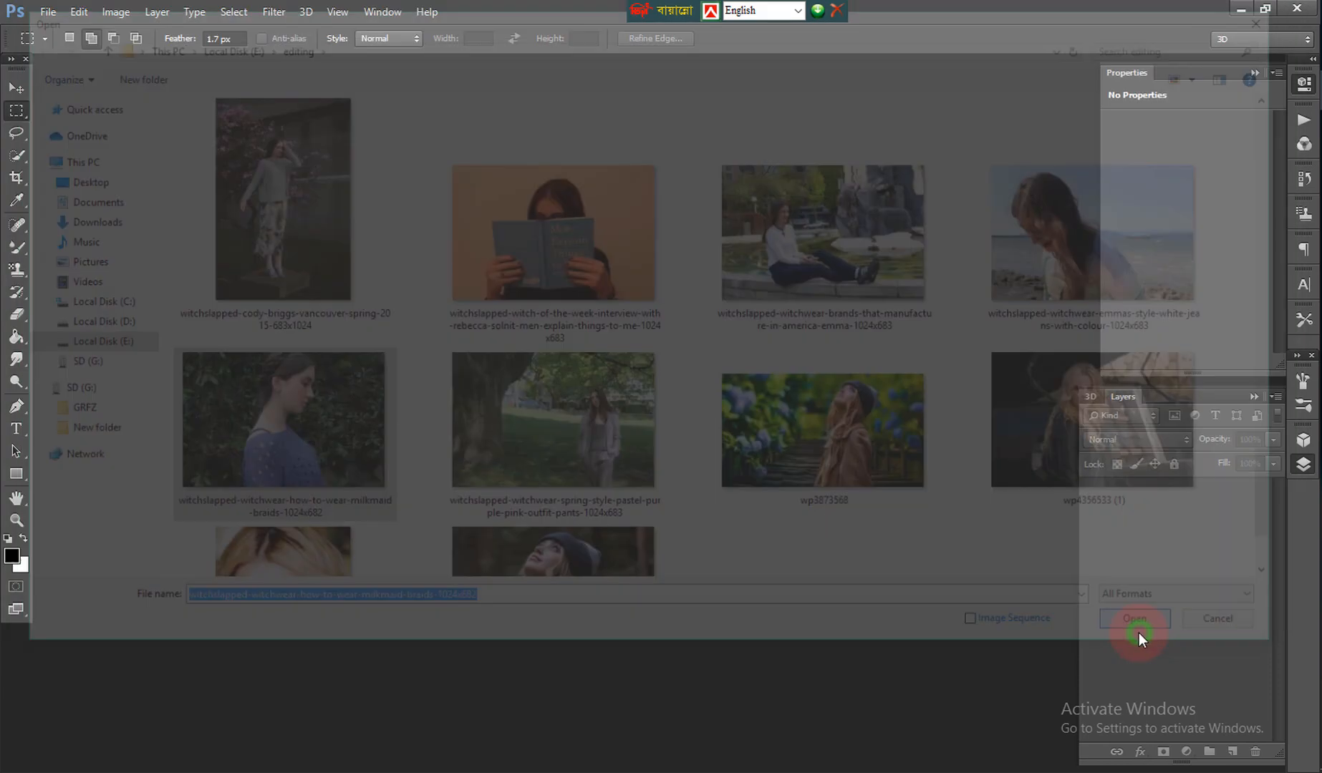
Step: Start removing the blemishes on the woman's cheek with the Patch tool in Source mode
right_click(16, 225)
left_click(81, 259)
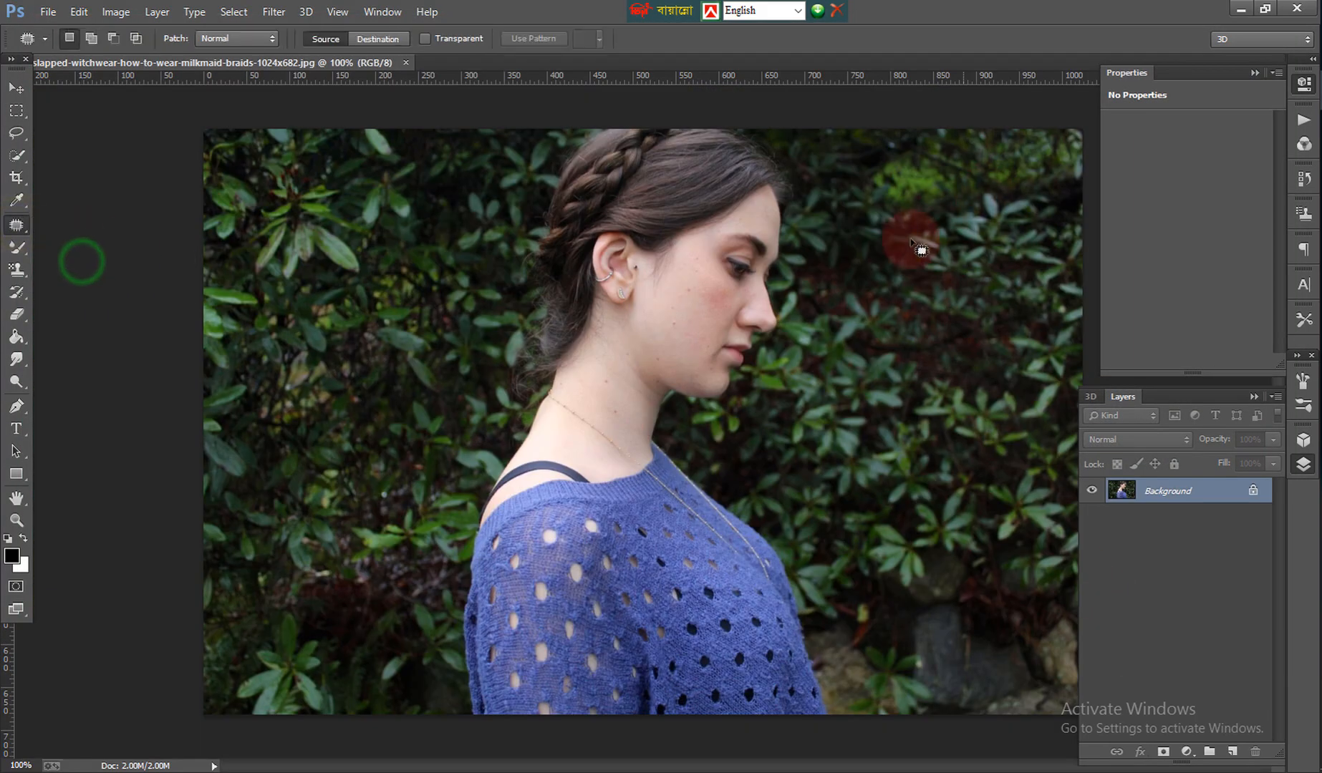
left_click_drag(695, 285, 690, 289)
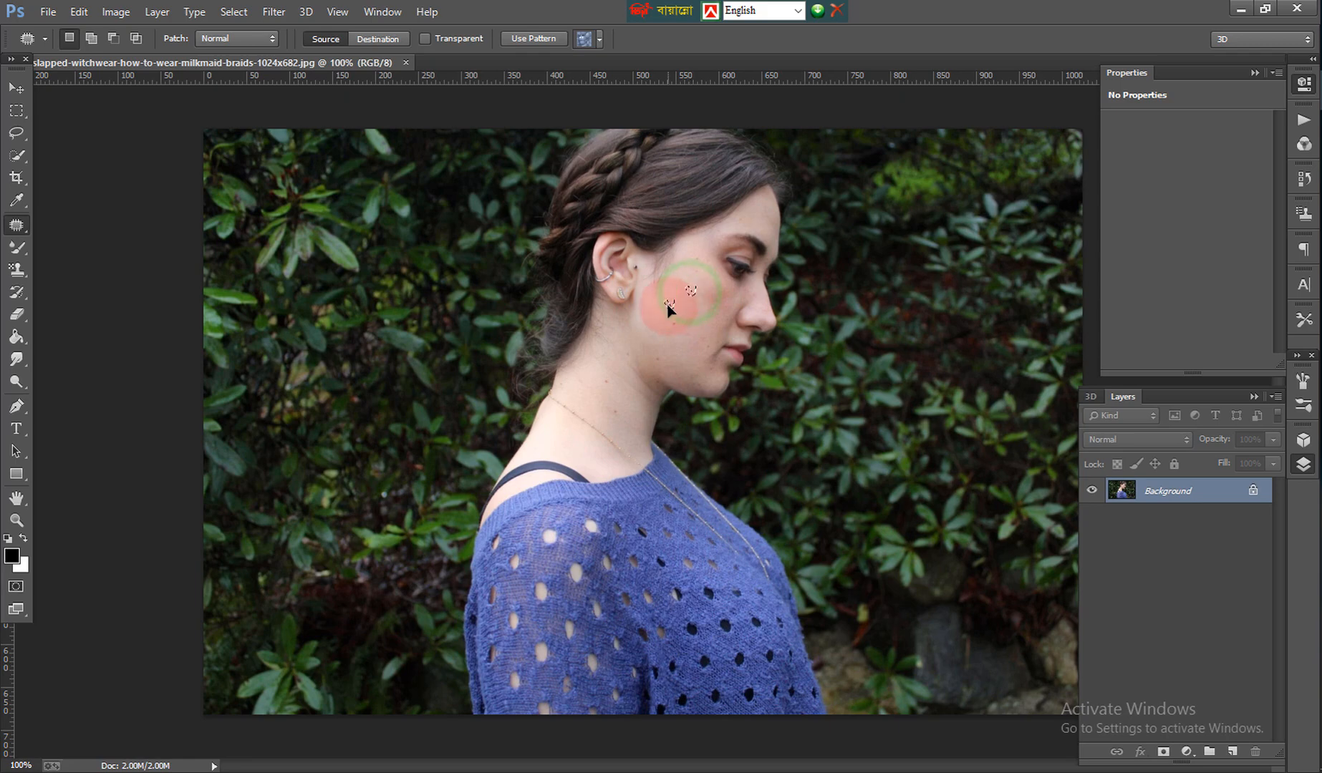
scroll(745, 307, "up", 5)
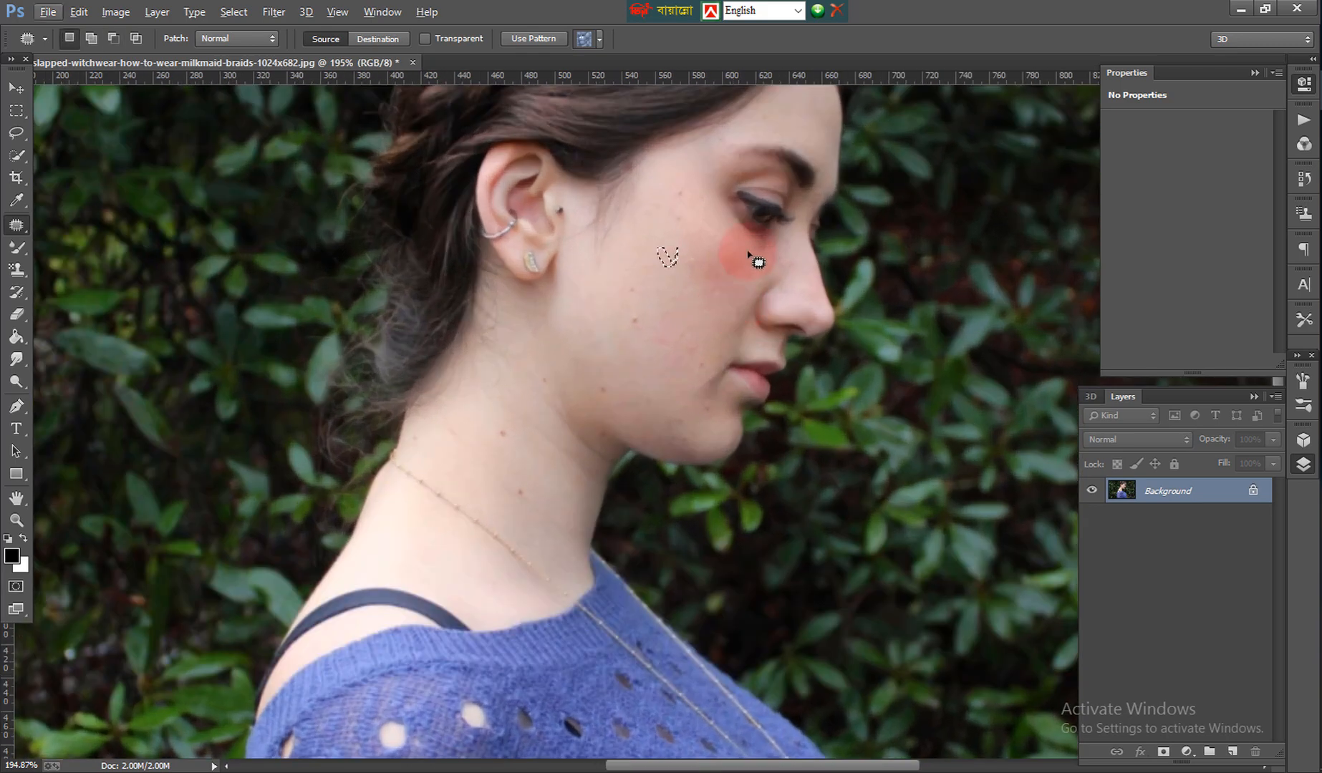
left_click(680, 218)
left_click(661, 241)
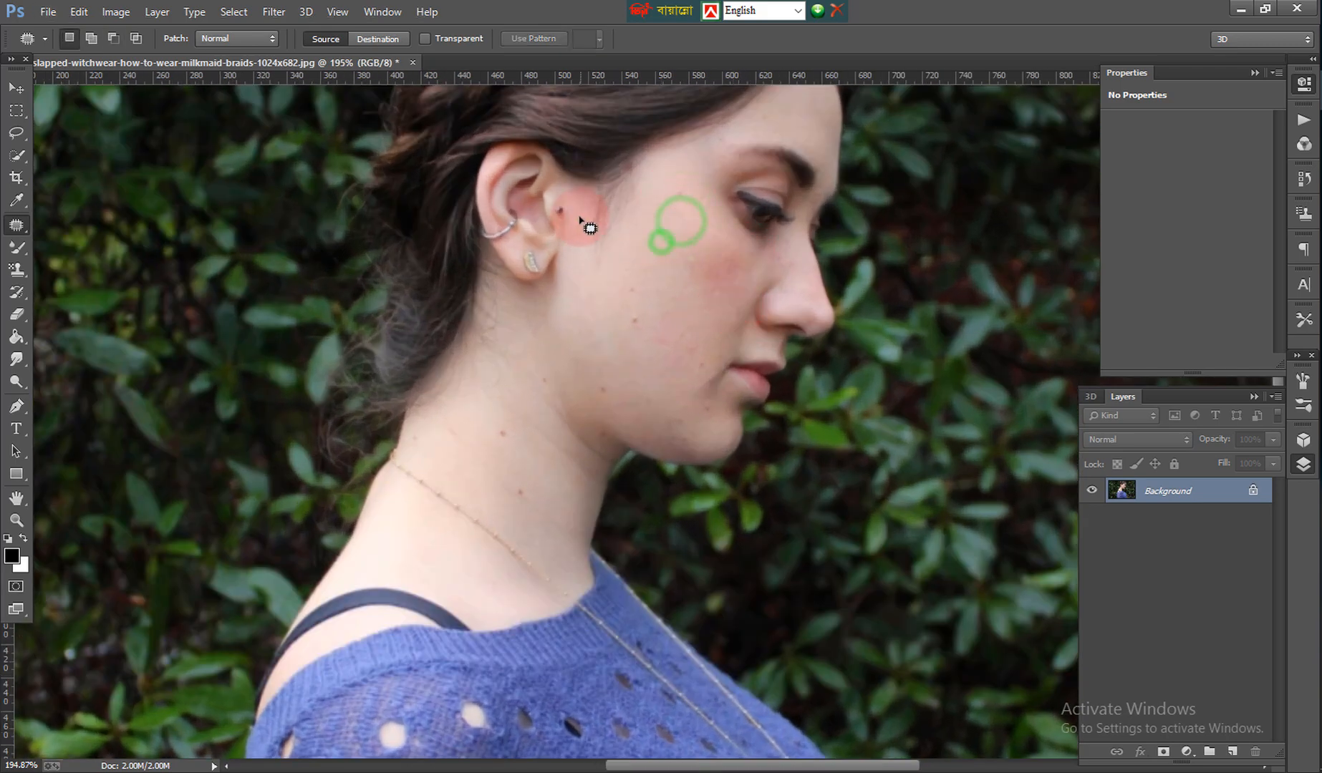
Step: Patch away the moles beside the ear, on the temple and on the cheek using clean skin
left_click_drag(567, 212, 587, 217)
left_click(646, 248)
left_click_drag(682, 187, 635, 322)
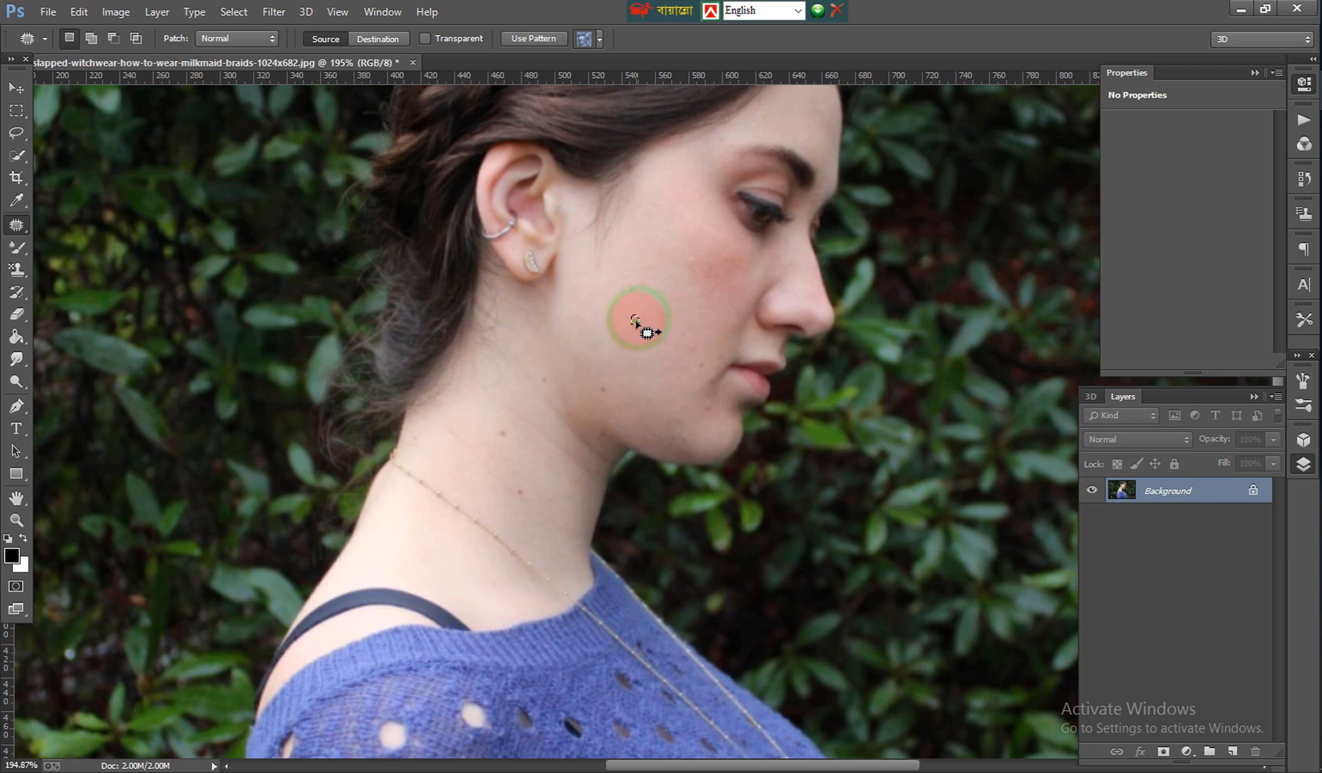
left_click(702, 366)
Step: Patch away the remaining moles and spots along the woman's jaw and neck
mouse_move(710, 428)
left_mouse_down()
mouse_move(612, 412)
mouse_move(608, 384)
mouse_move(604, 395)
mouse_move(534, 388)
left_mouse_up()
mouse_move(504, 425)
left_mouse_down()
mouse_move(526, 489)
mouse_move(519, 500)
mouse_move(524, 487)
mouse_move(494, 482)
mouse_move(525, 479)
left_mouse_up()
left_click(508, 464)
mouse_move(525, 478)
left_mouse_down()
mouse_move(449, 498)
mouse_move(414, 441)
mouse_move(433, 445)
left_mouse_up()
left_click_drag(669, 276, 653, 306)
key("ctrl+1")
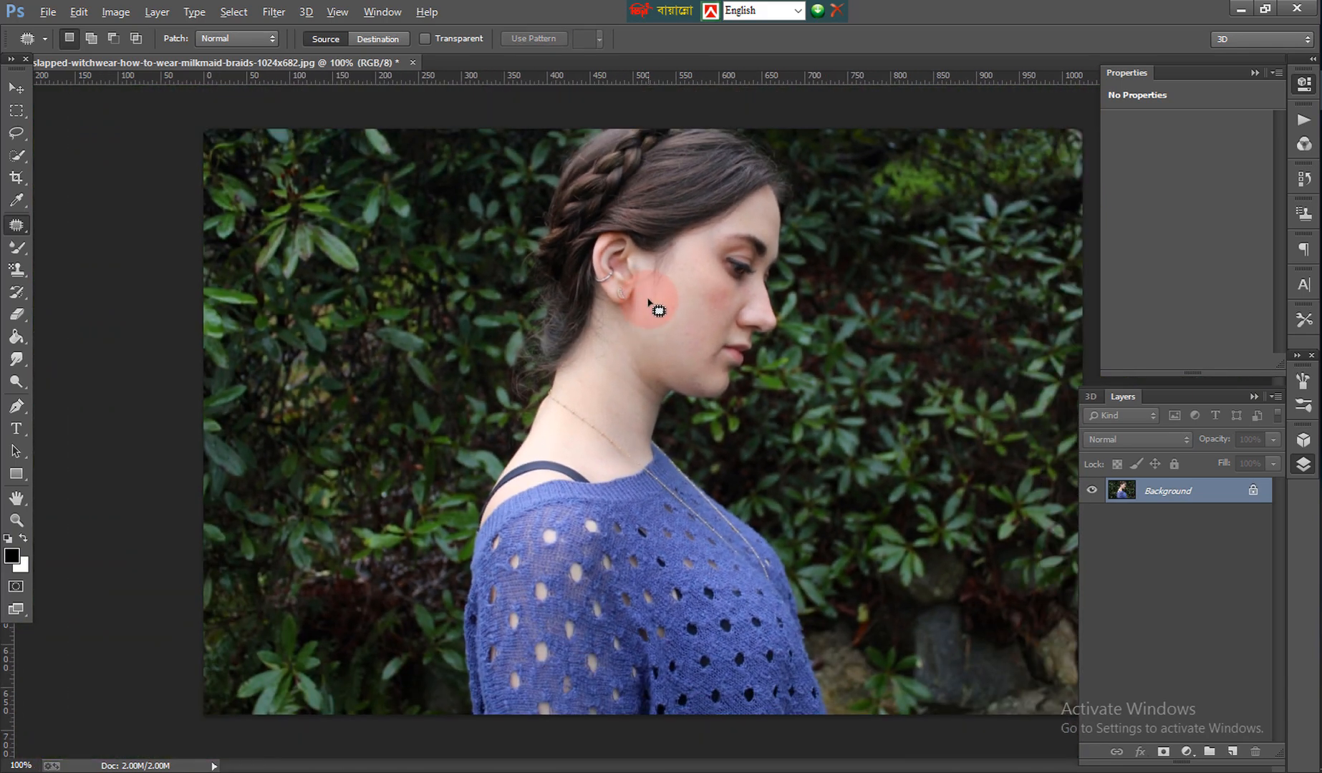
Step: Patch the skin between the ear and the eye and check the whole portrait for leftover blemishes
scroll(648, 304, "up", 6)
scroll(648, 304, "down", 5)
left_click_drag(676, 219, 667, 245)
left_click(671, 242)
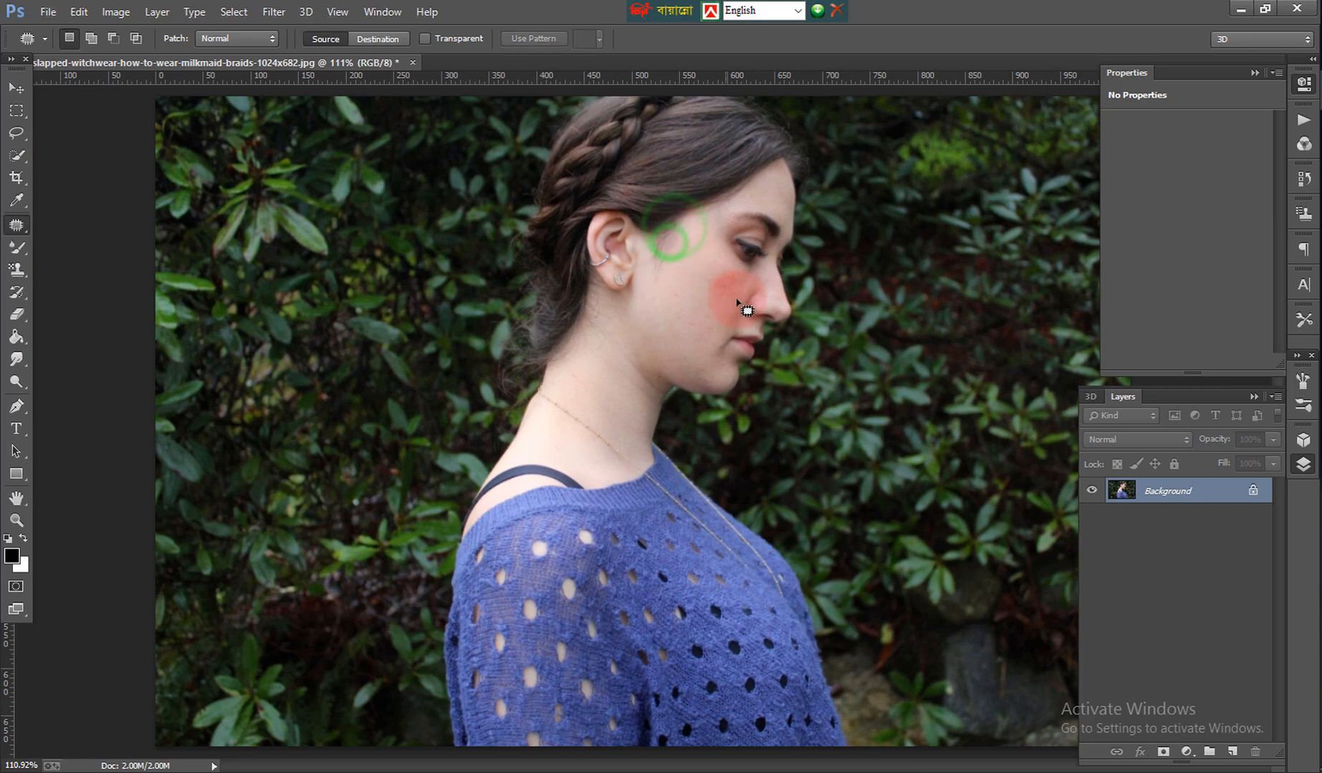
scroll(745, 310, "down", 2)
scroll(737, 307, "up", 2)
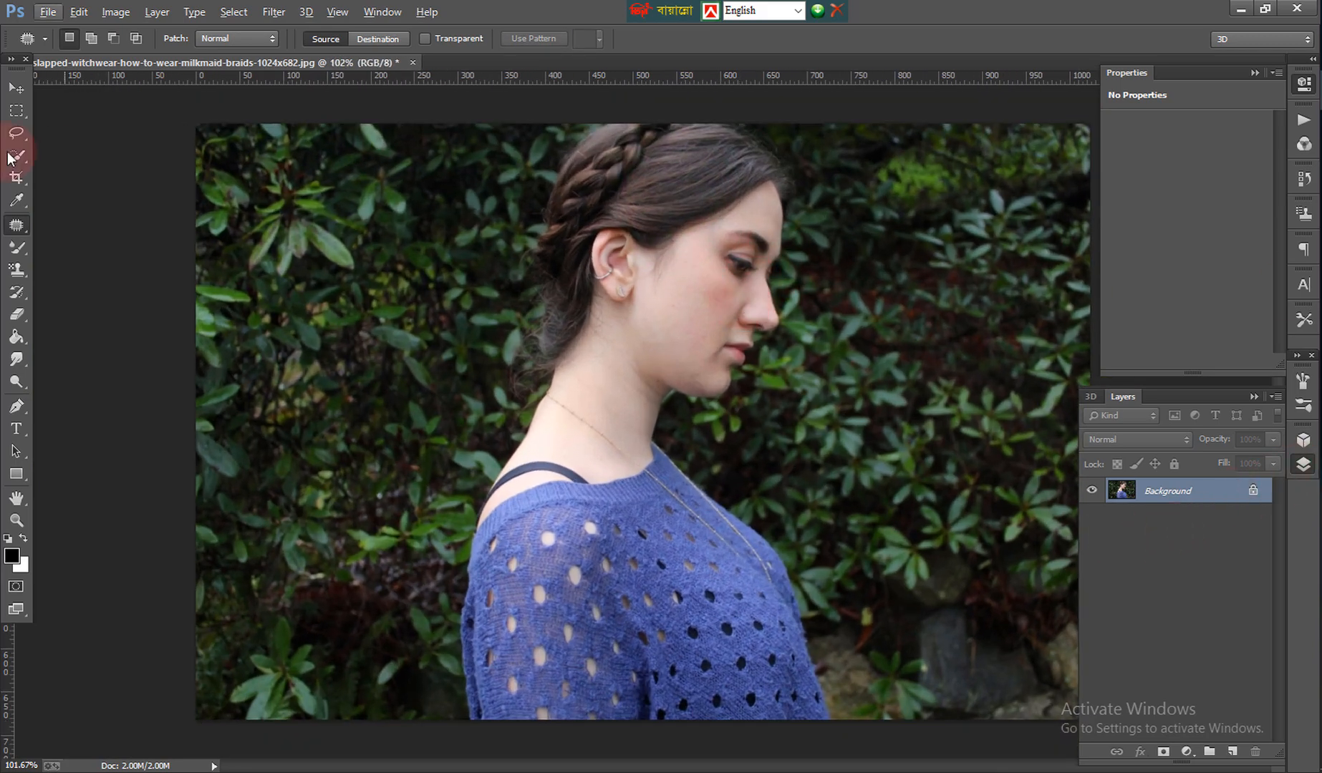
Step: Duplicate the Background layer as a Smart Object and make a second copy of that Smart Object
left_click(18, 88)
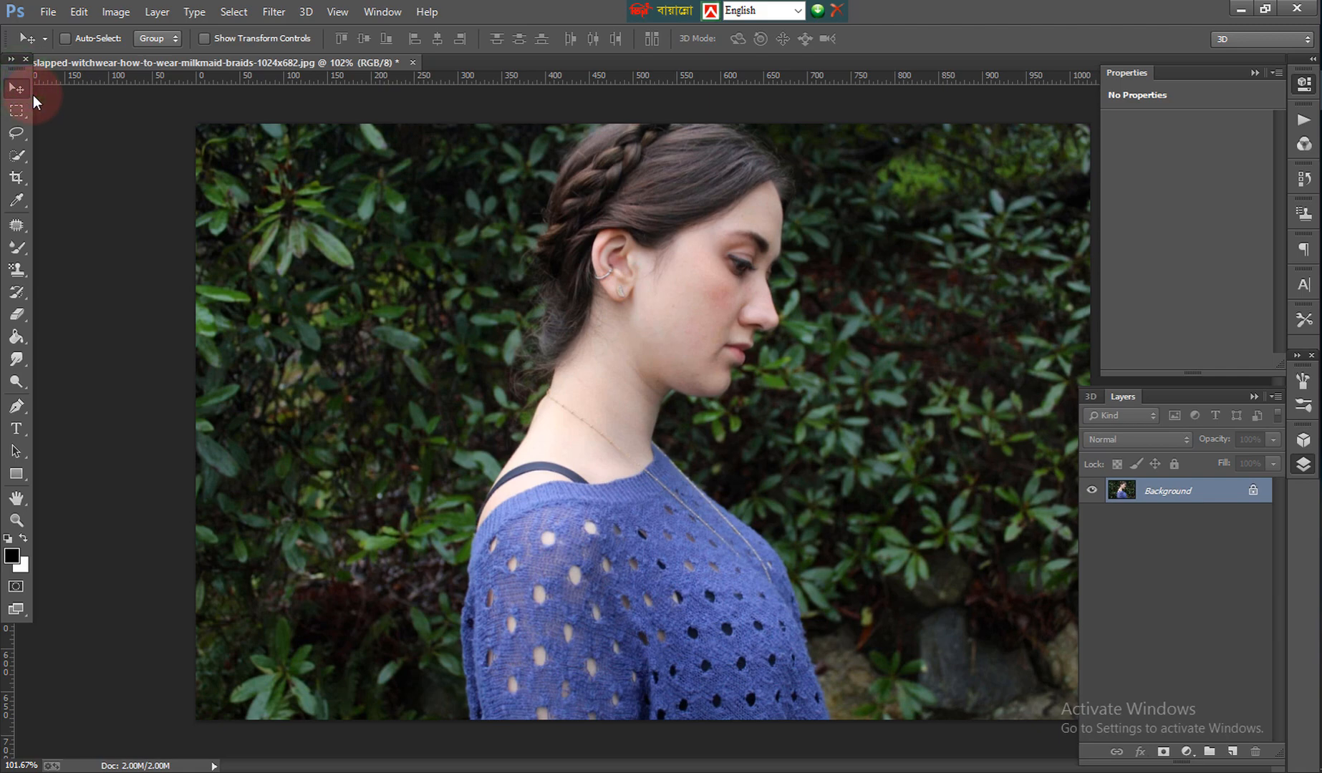
key("ctrl+j")
right_click(1157, 490)
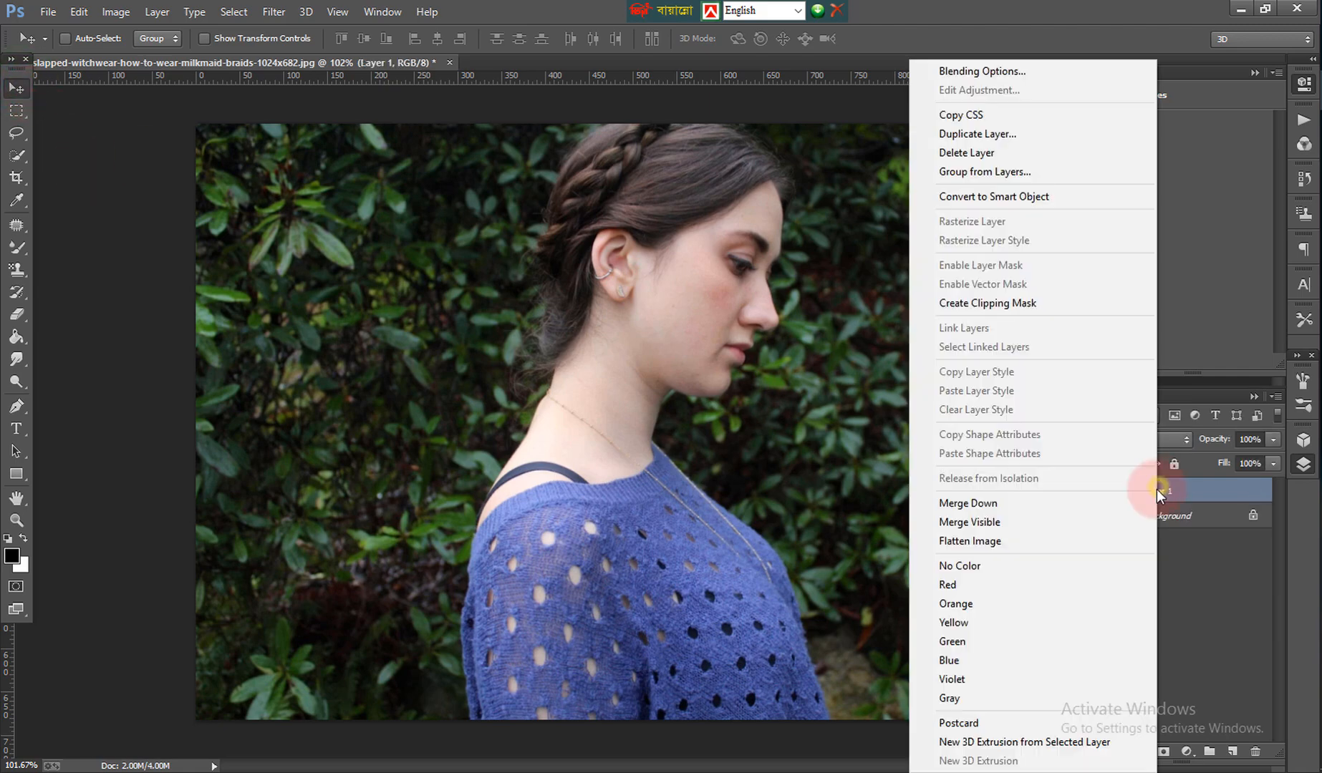
left_click(1034, 197)
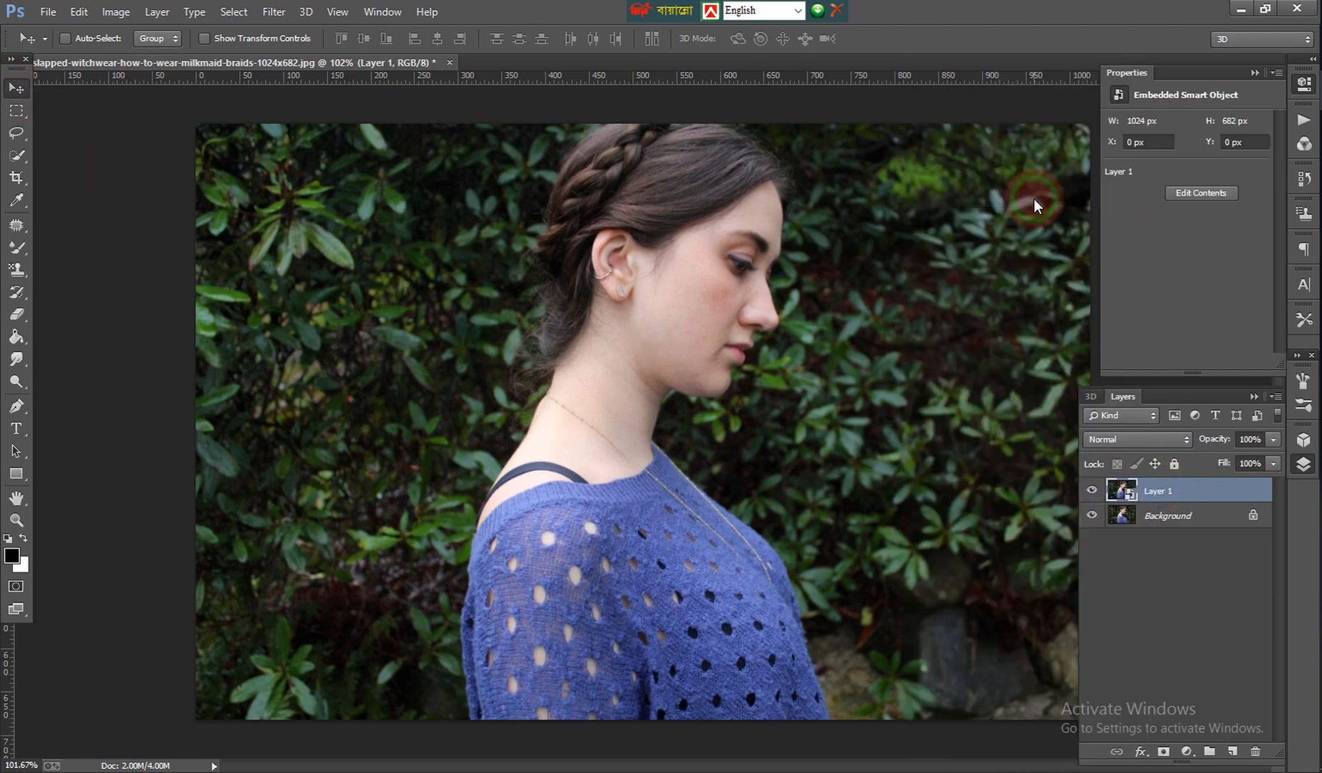
key("ctrl+j")
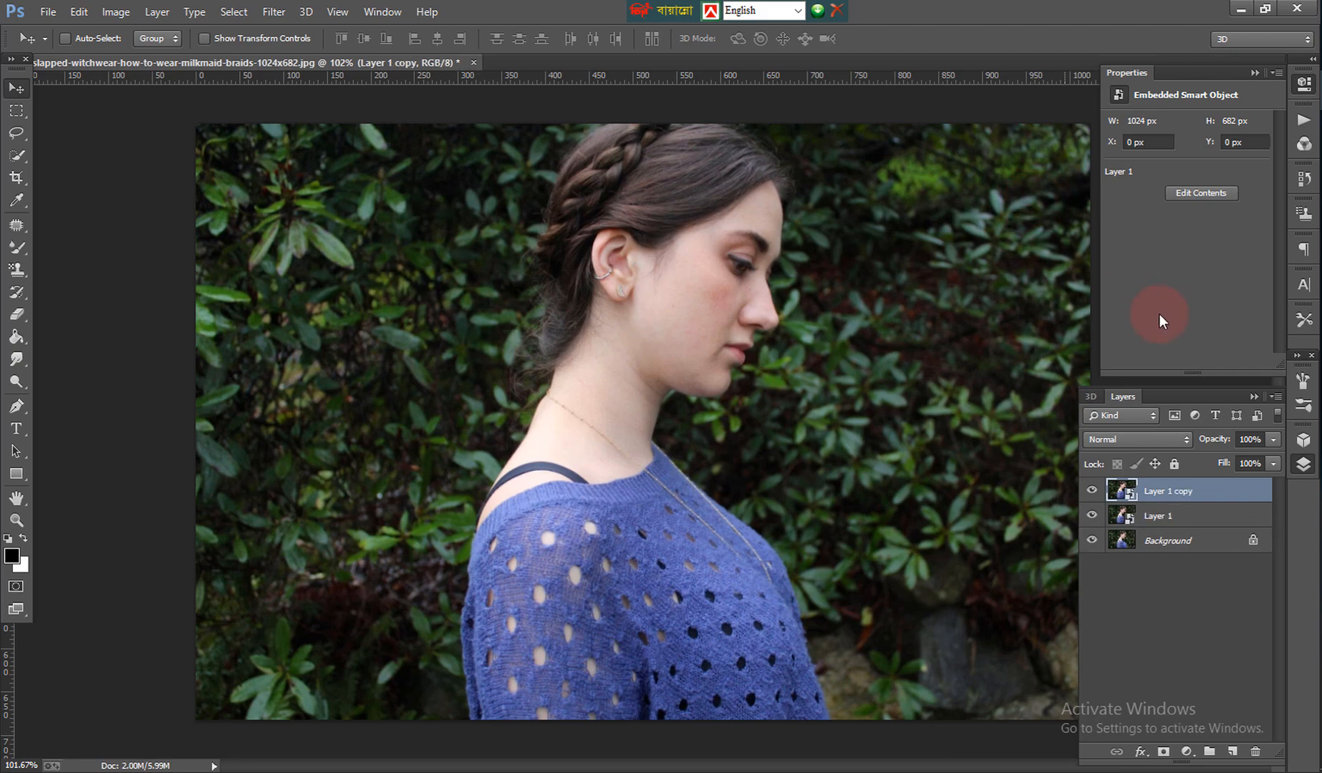
Step: Apply a Gaussian Blur with a 12.7-pixel radius to the Layer 1 Smart Object
left_click(1175, 517)
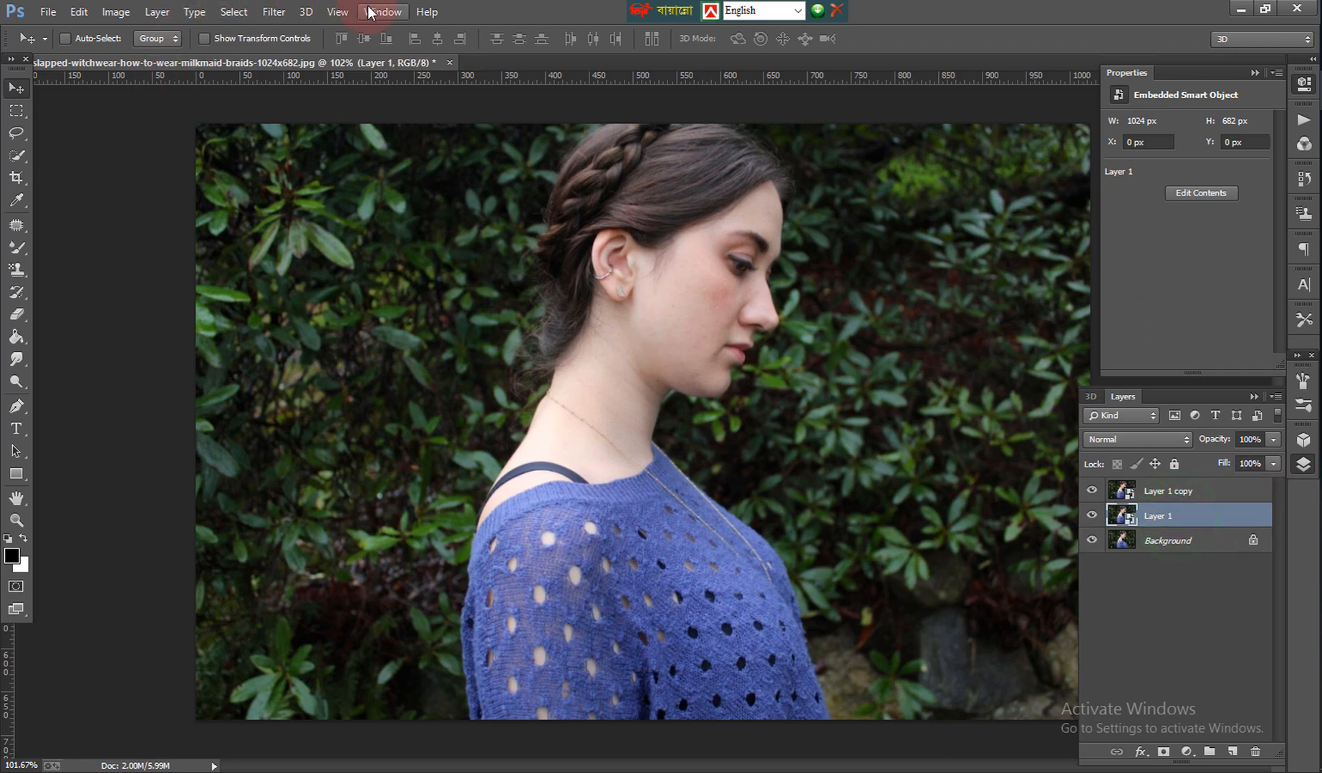
left_click(275, 13)
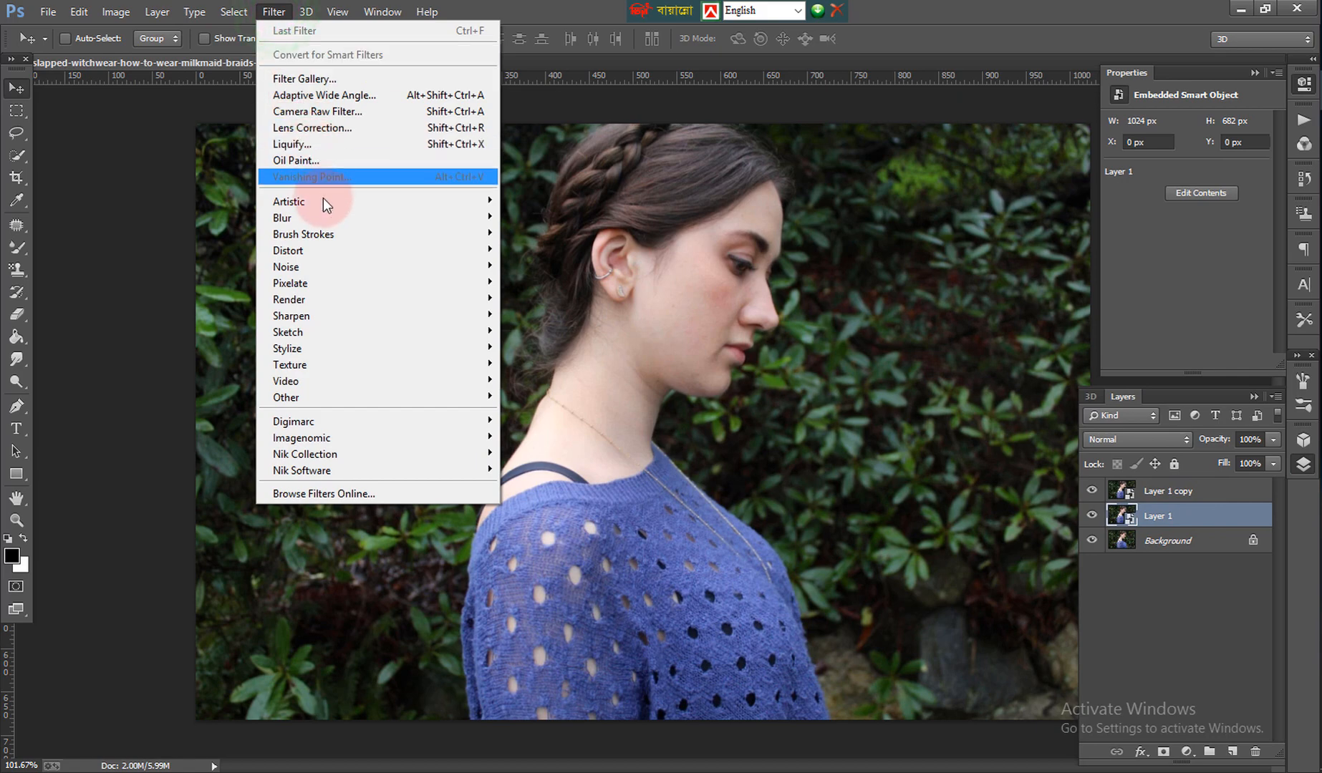
mouse_move(327, 217)
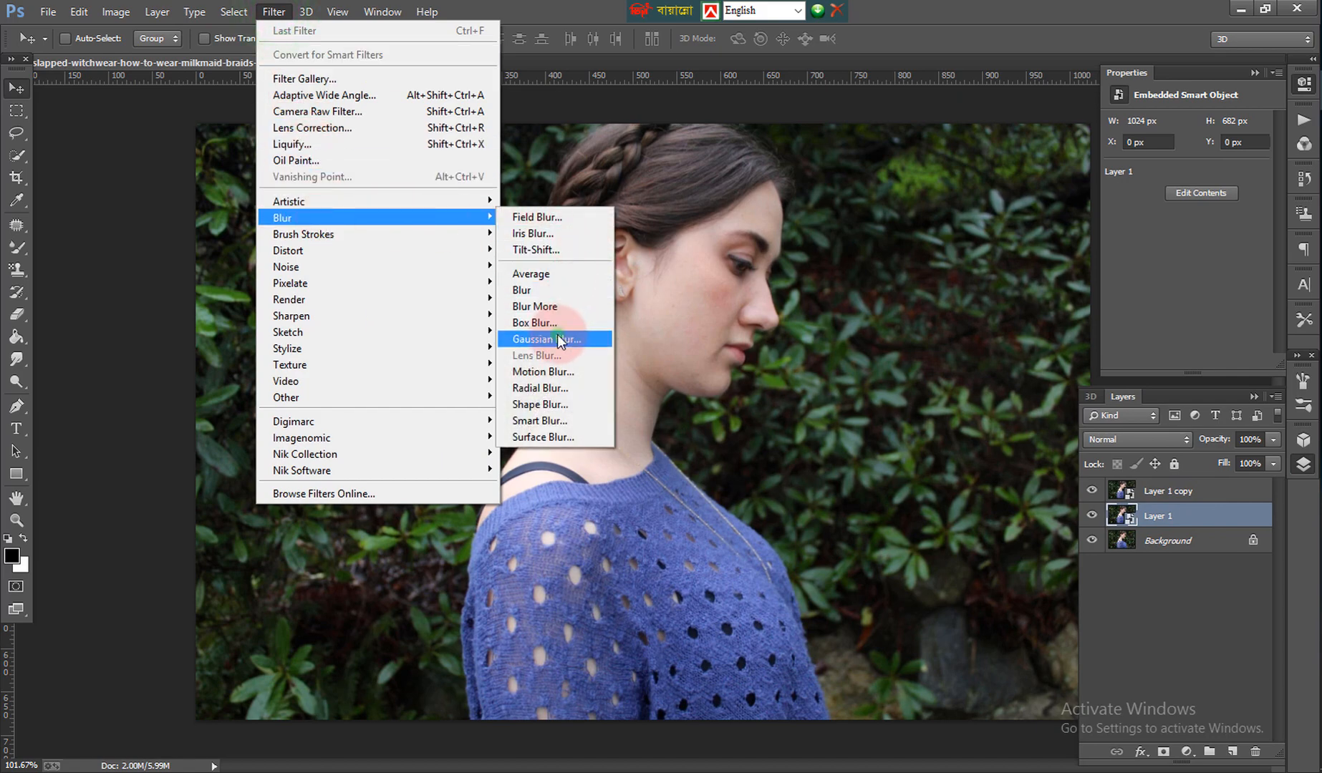
left_click(557, 339)
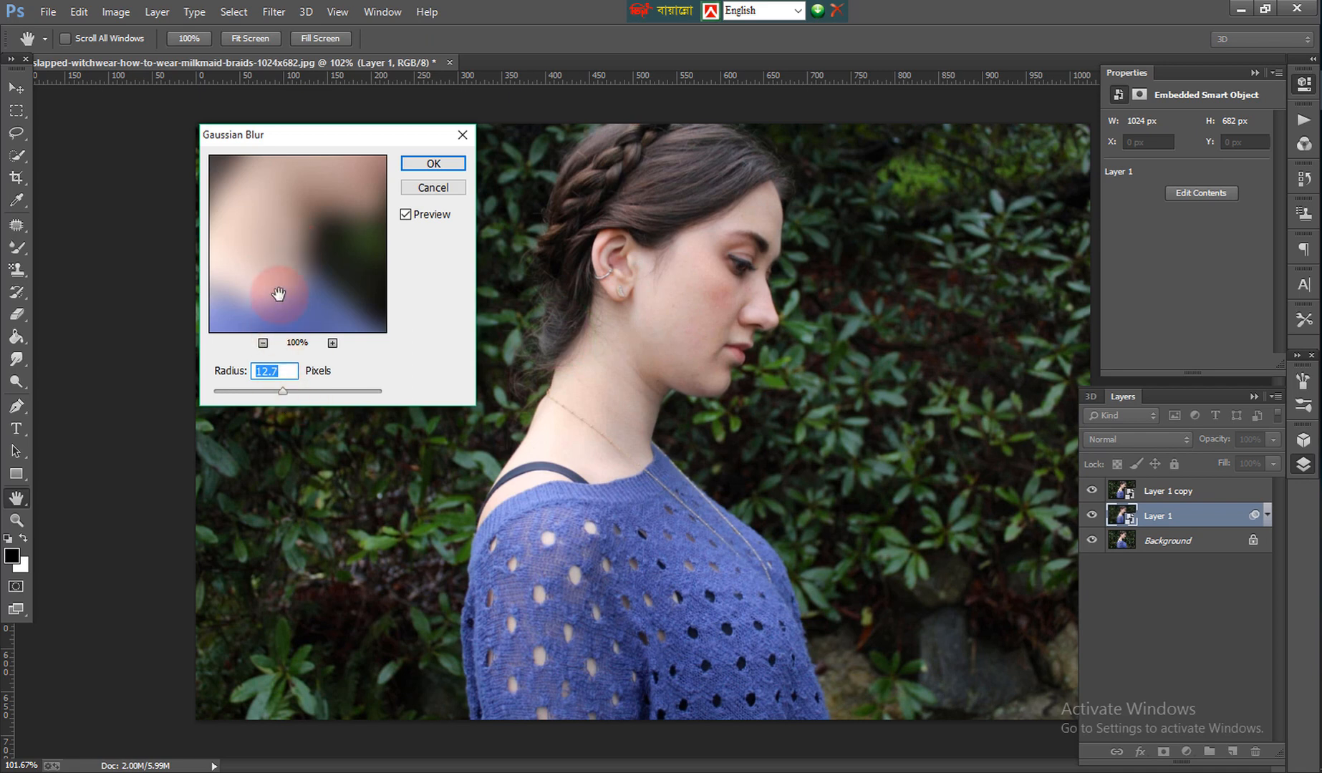
left_click_drag(274, 289, 306, 262)
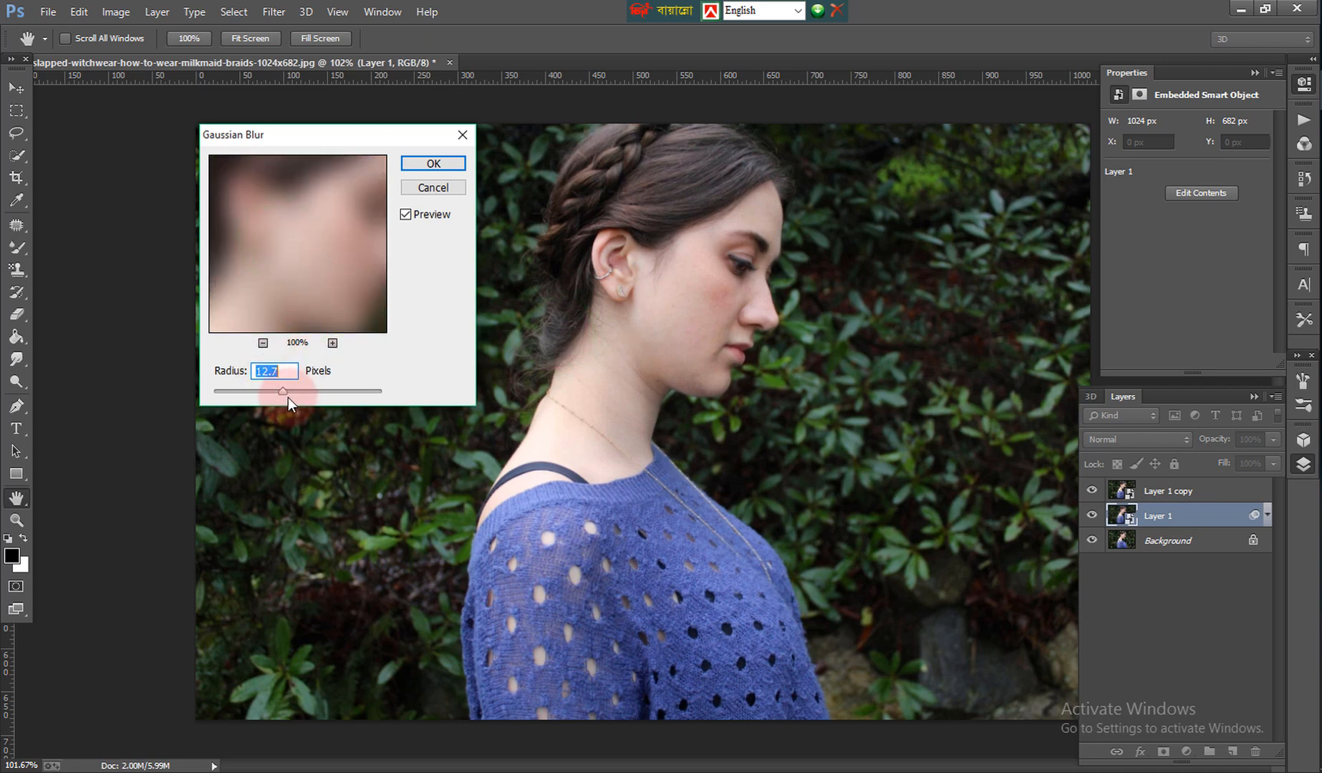
left_click(413, 164)
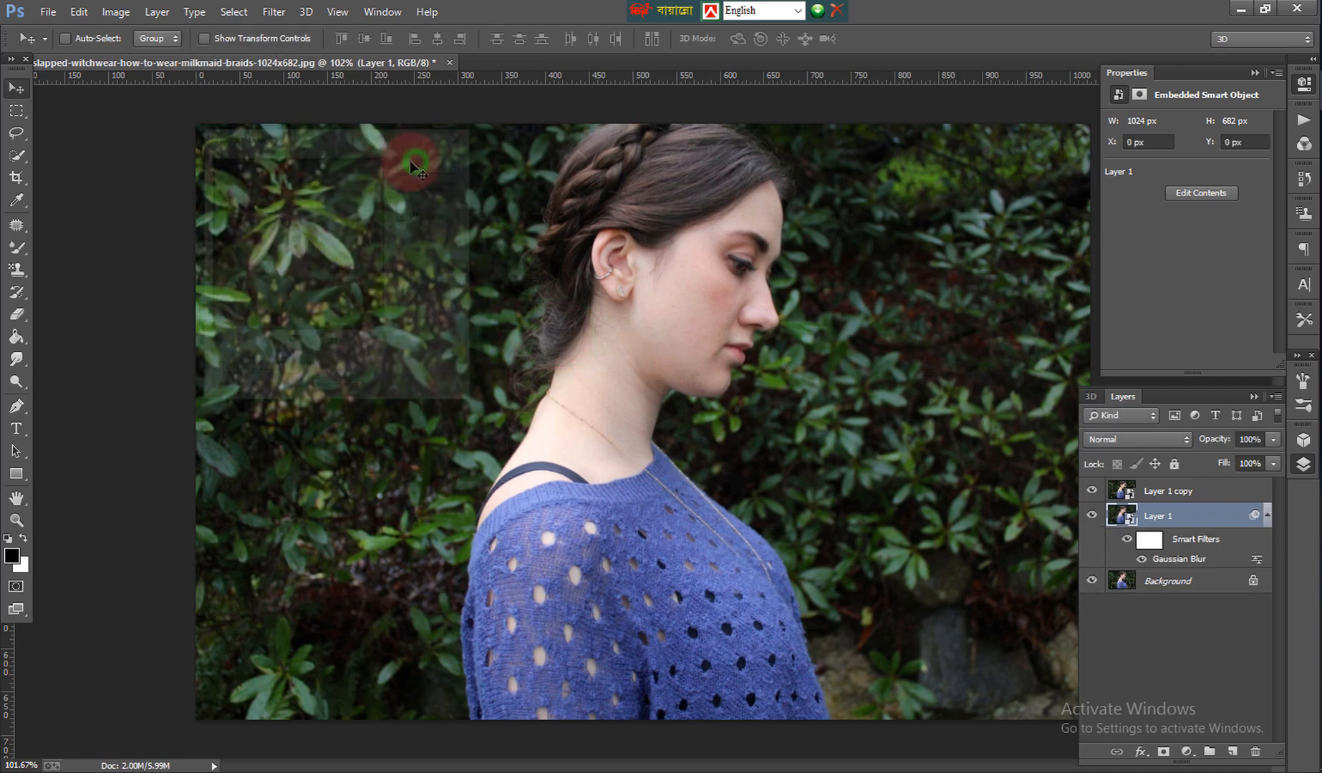
Step: Apply a High Pass filter with a 1.7-pixel radius to the Layer 1 copy Smart Object
left_click(1195, 492)
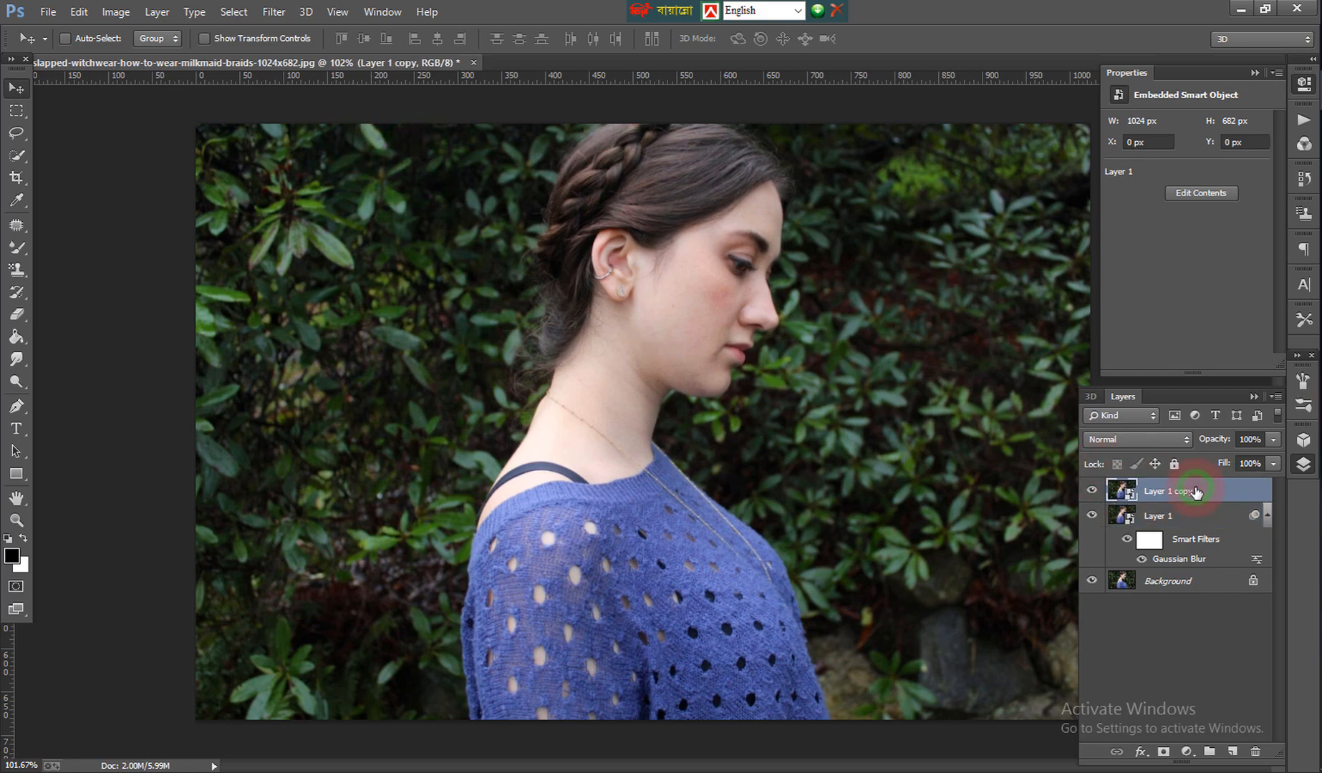
left_click(273, 11)
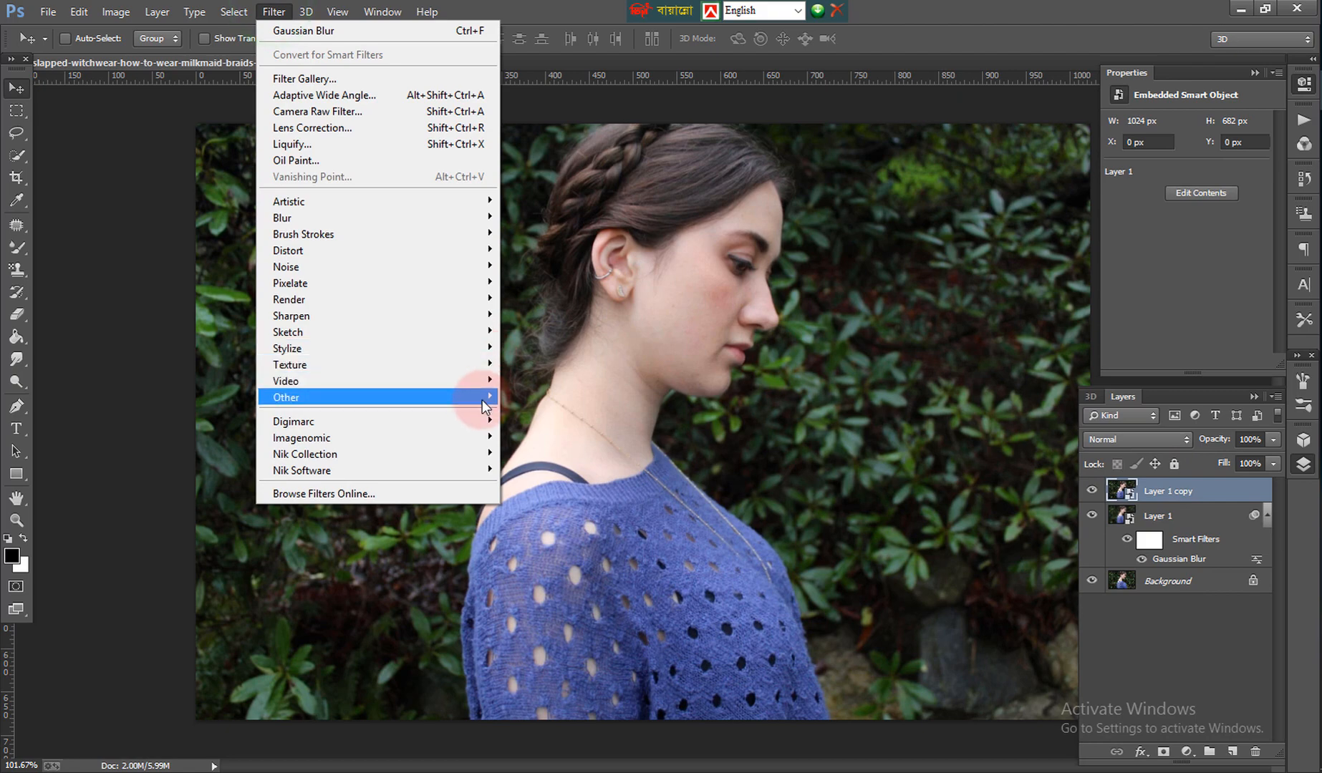
mouse_move(498, 401)
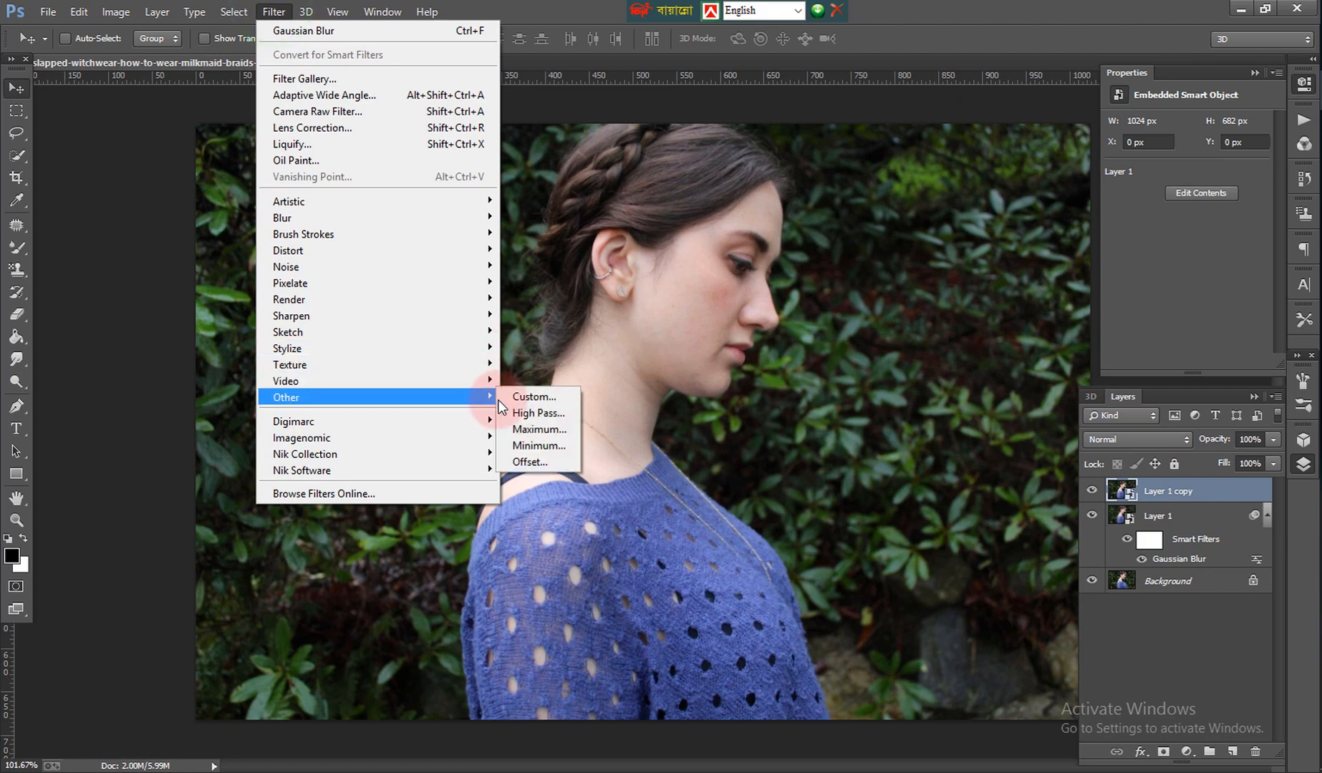
left_click(538, 414)
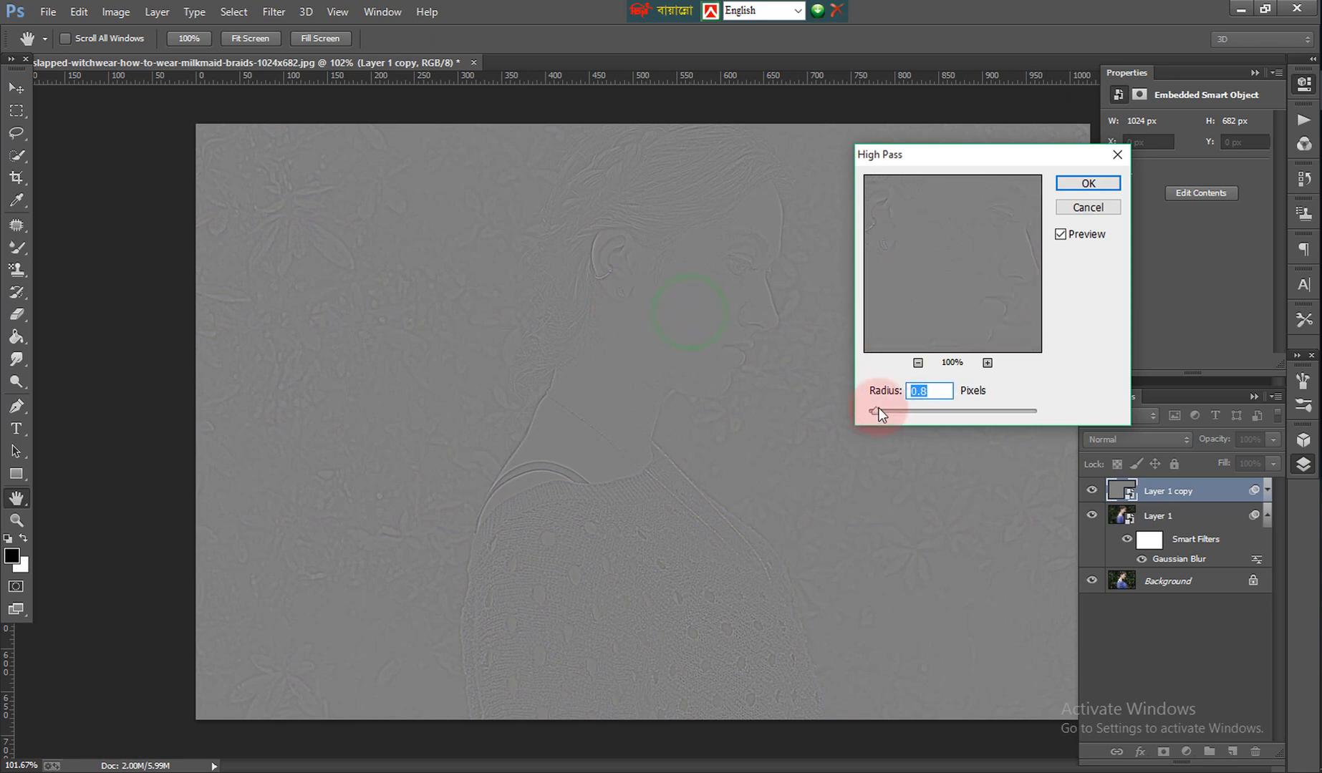
left_click_drag(875, 411, 877, 412)
left_click_drag(933, 252, 936, 289)
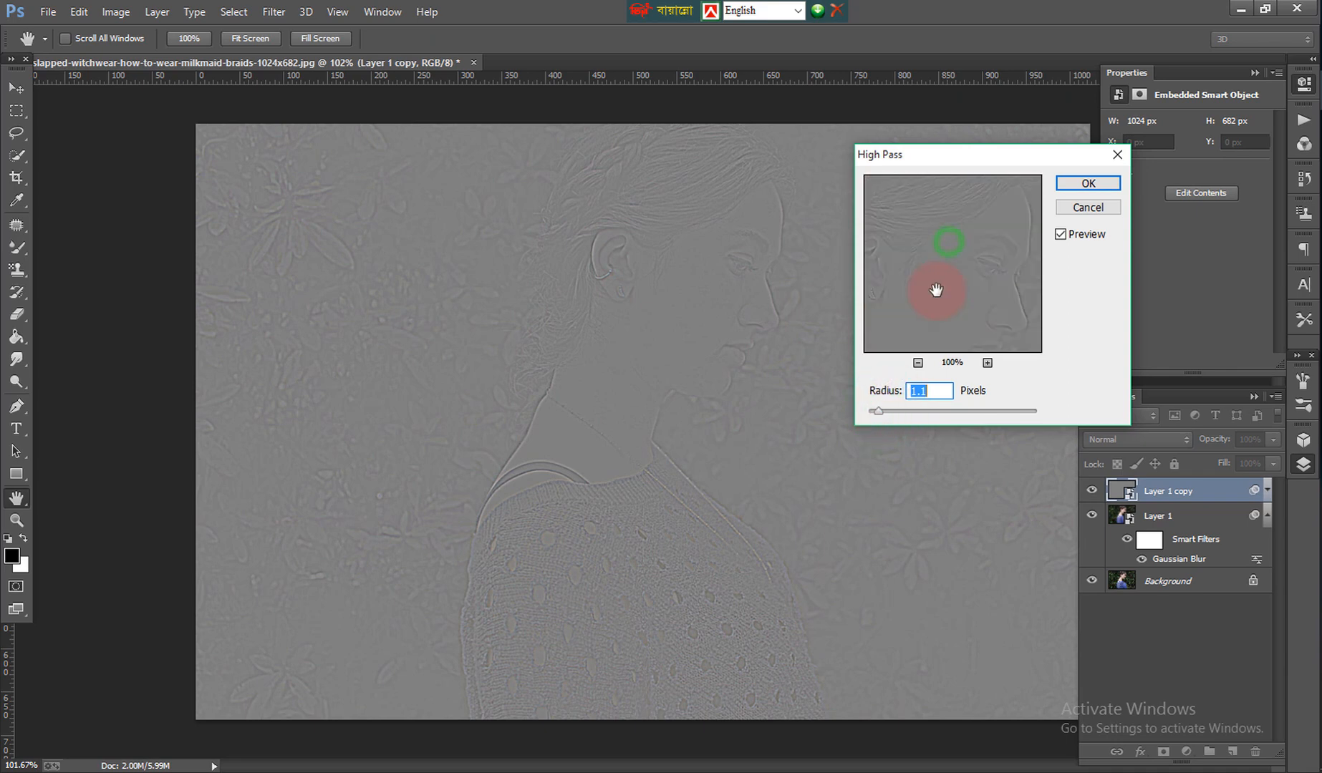
left_click_drag(876, 411, 884, 412)
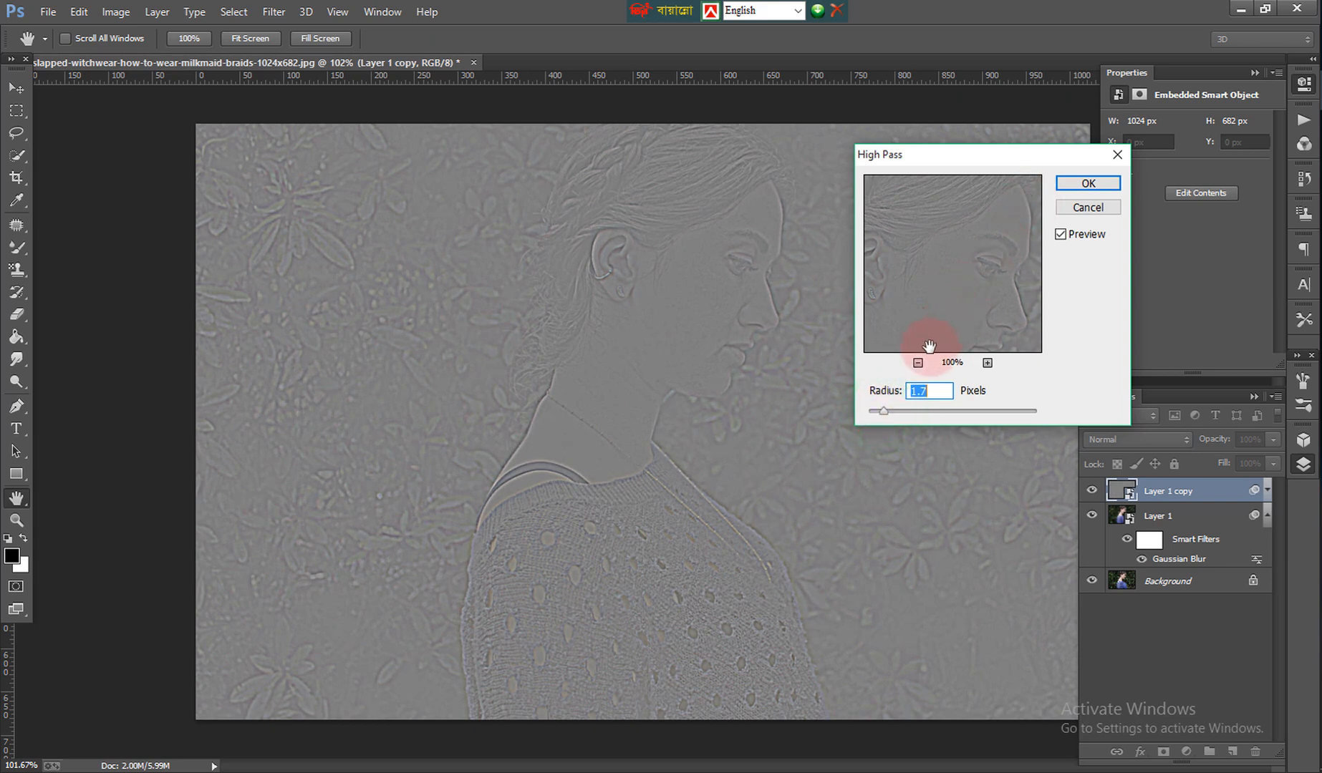
left_click(1088, 184)
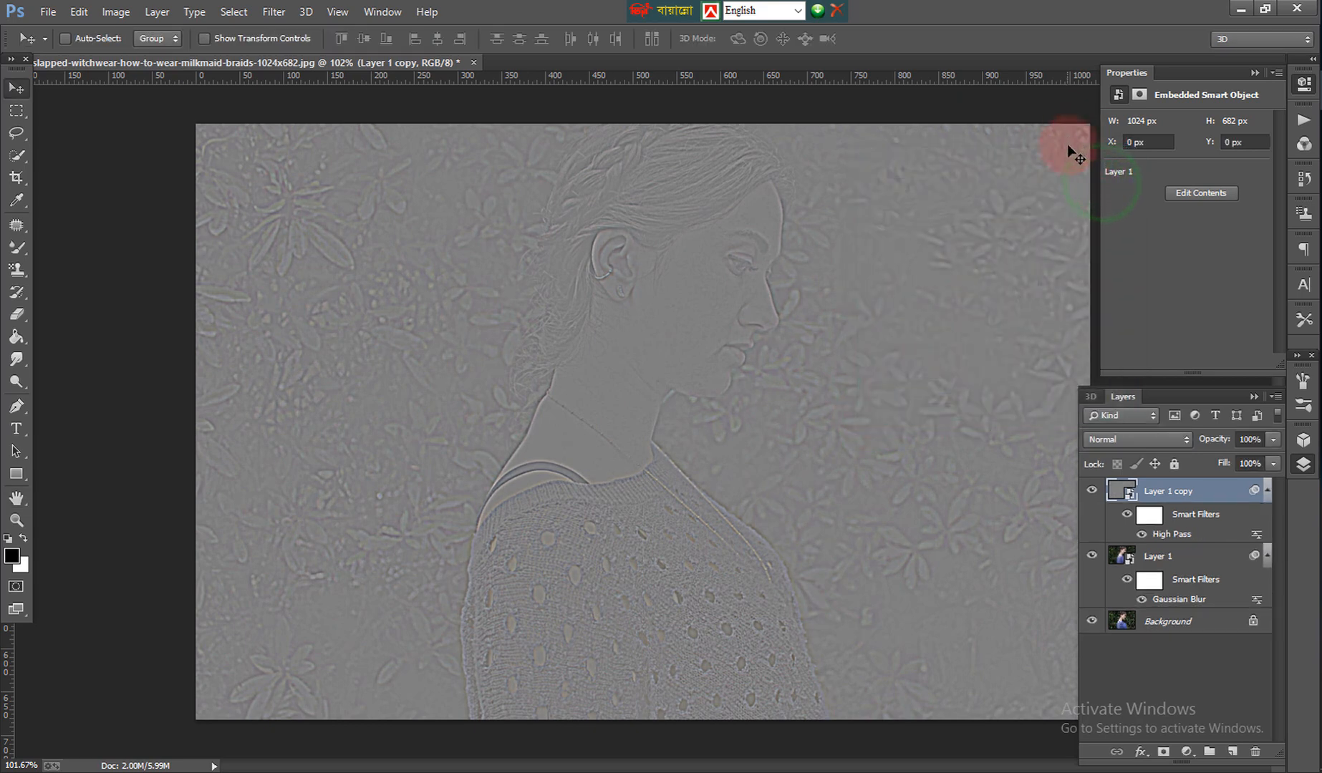
Step: Set the Layer 1 copy's blend mode to Vivid Light and group it with Layer 1
left_click(1150, 443)
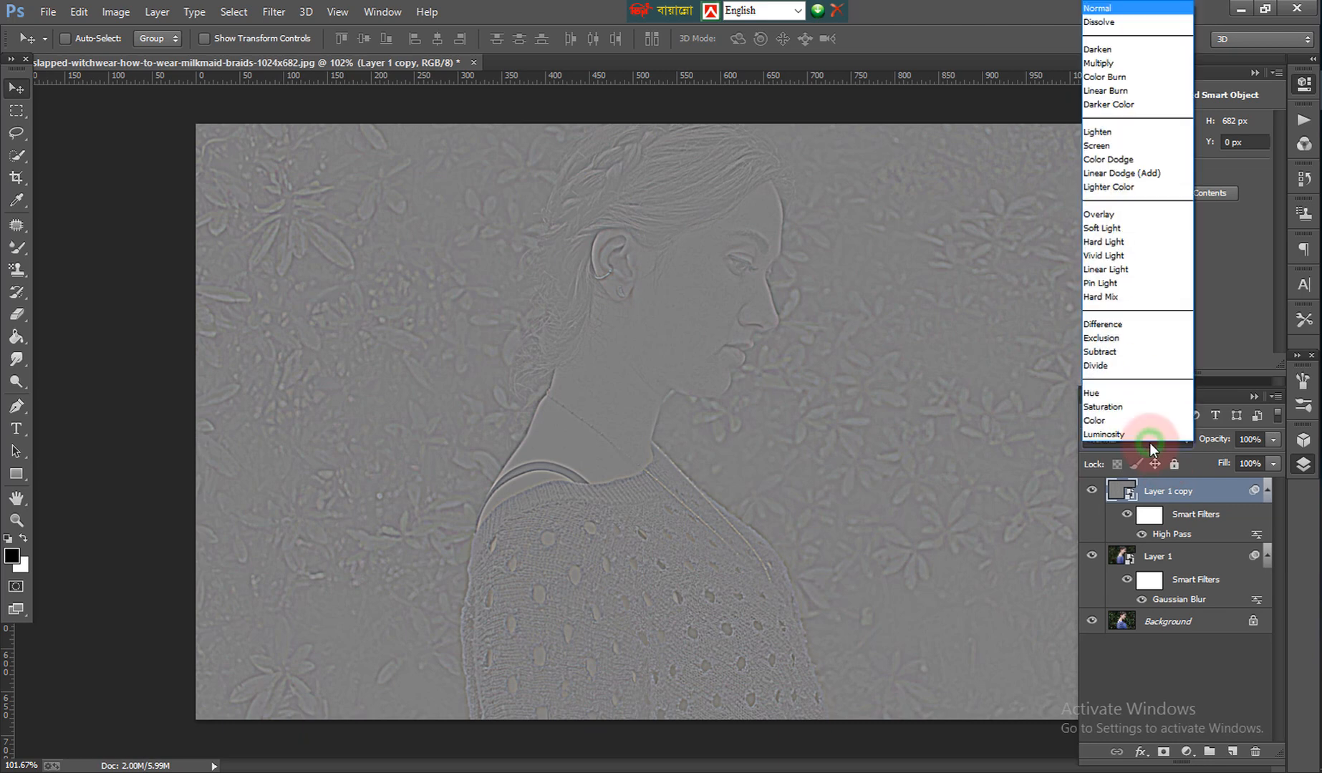
left_click(1136, 257)
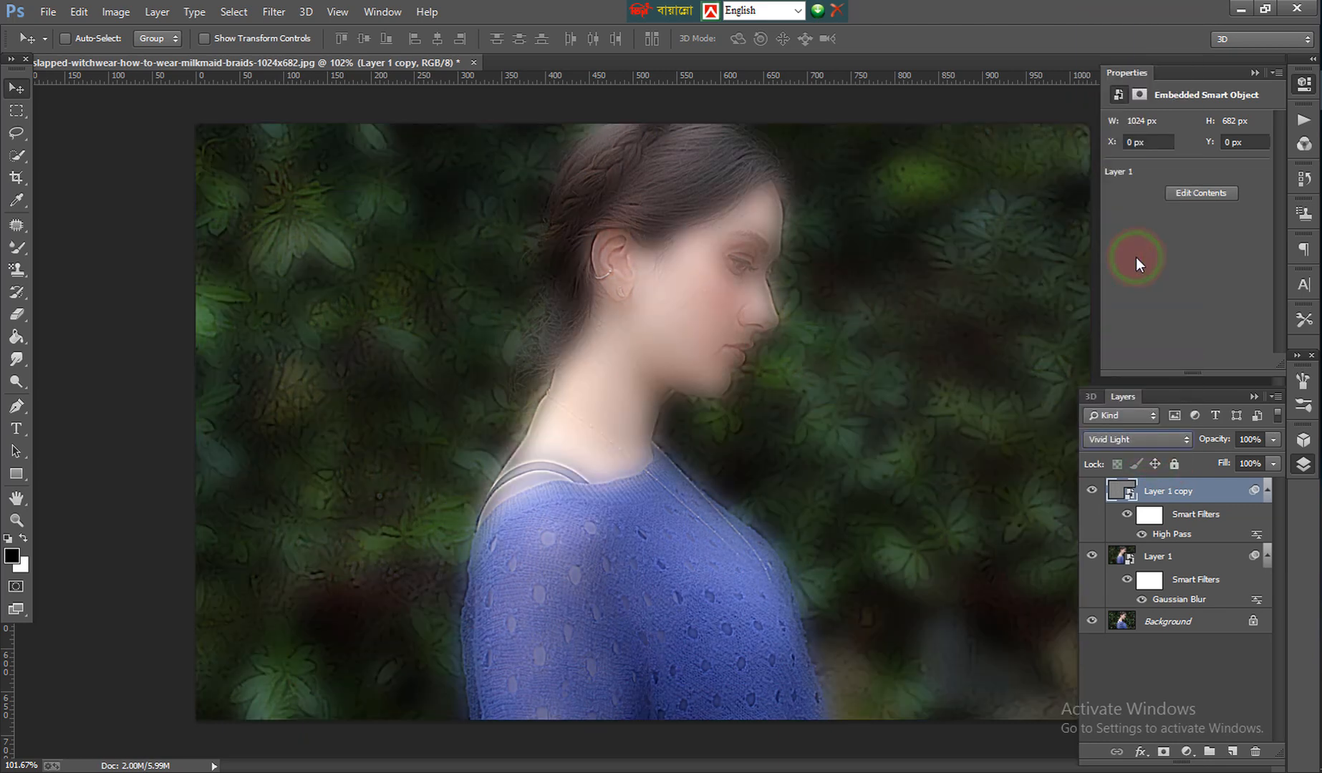
left_click(1177, 563, "ctrl")
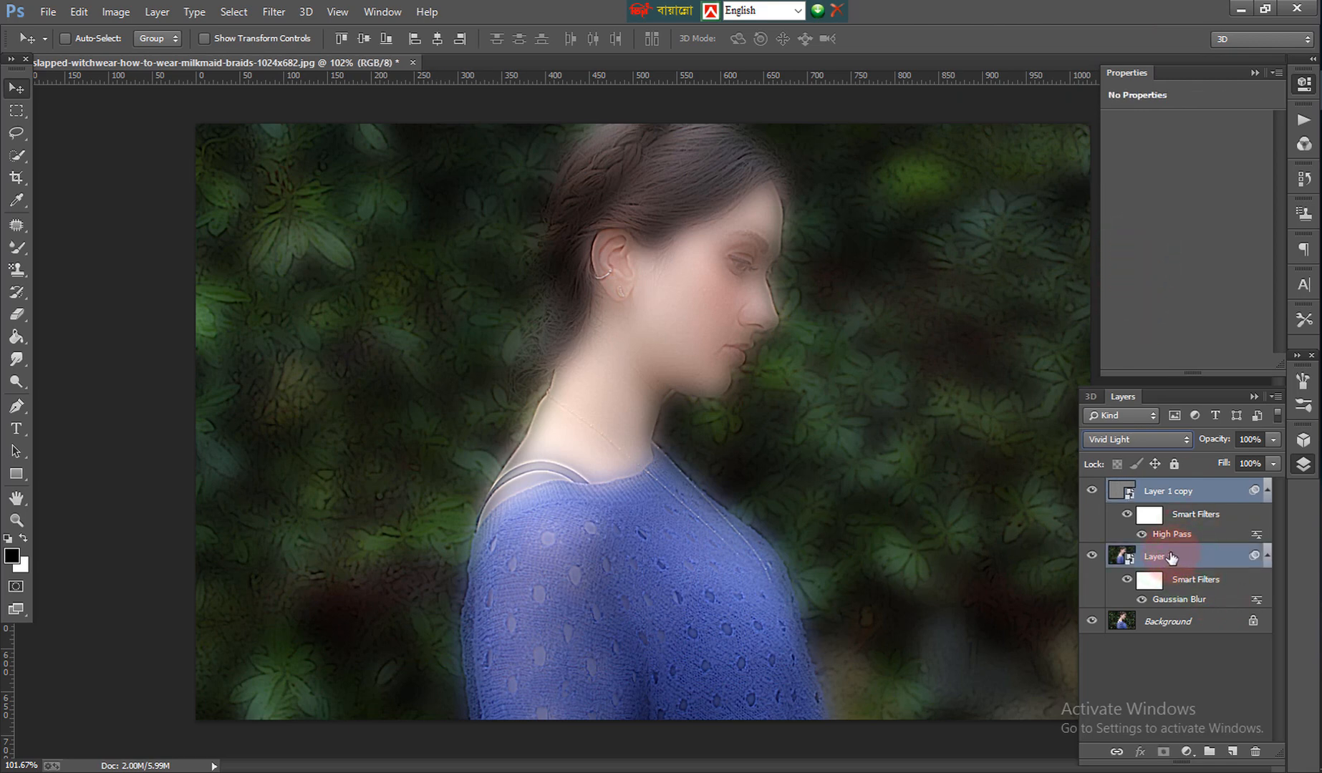
key("ctrl+g")
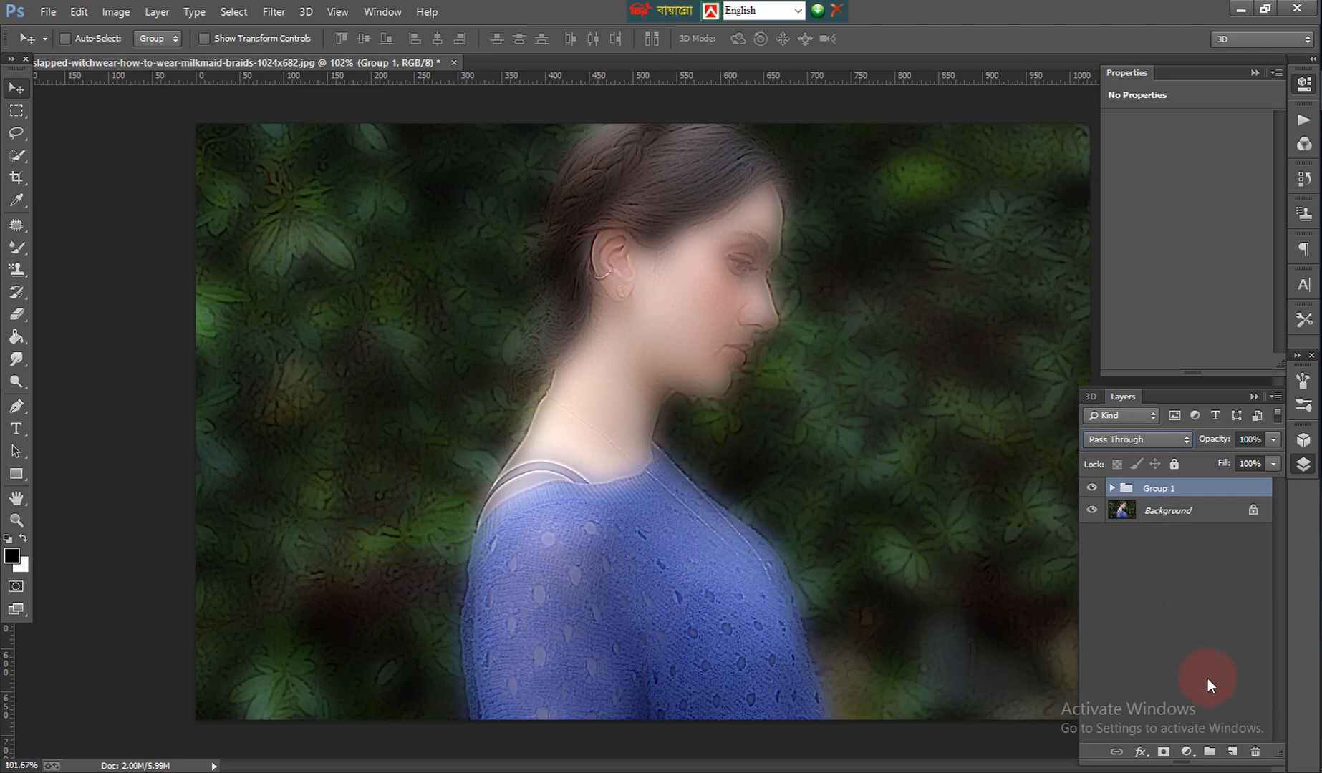
Step: Add a layer mask to Group 1, invert it to black, and switch to the Brush tool
left_click(1164, 752)
key("ctrl+i")
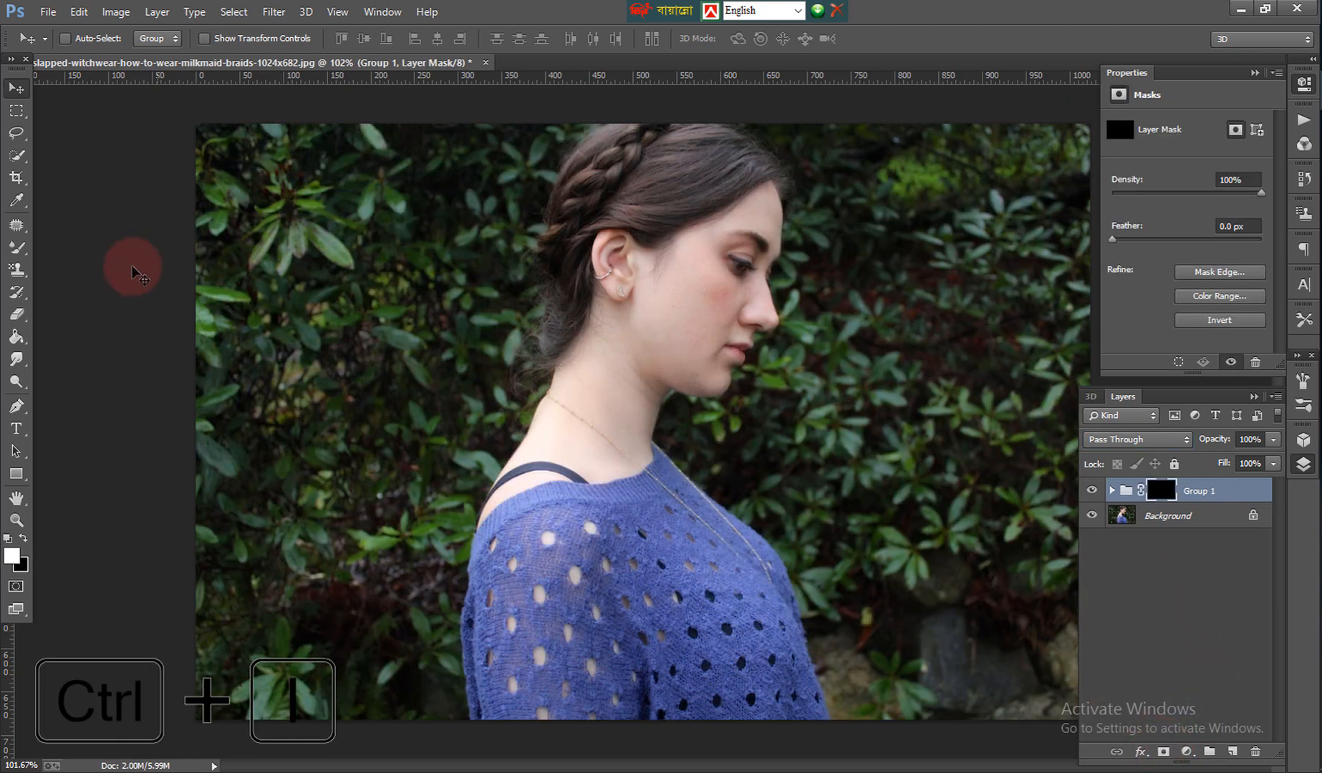
left_click(14, 249)
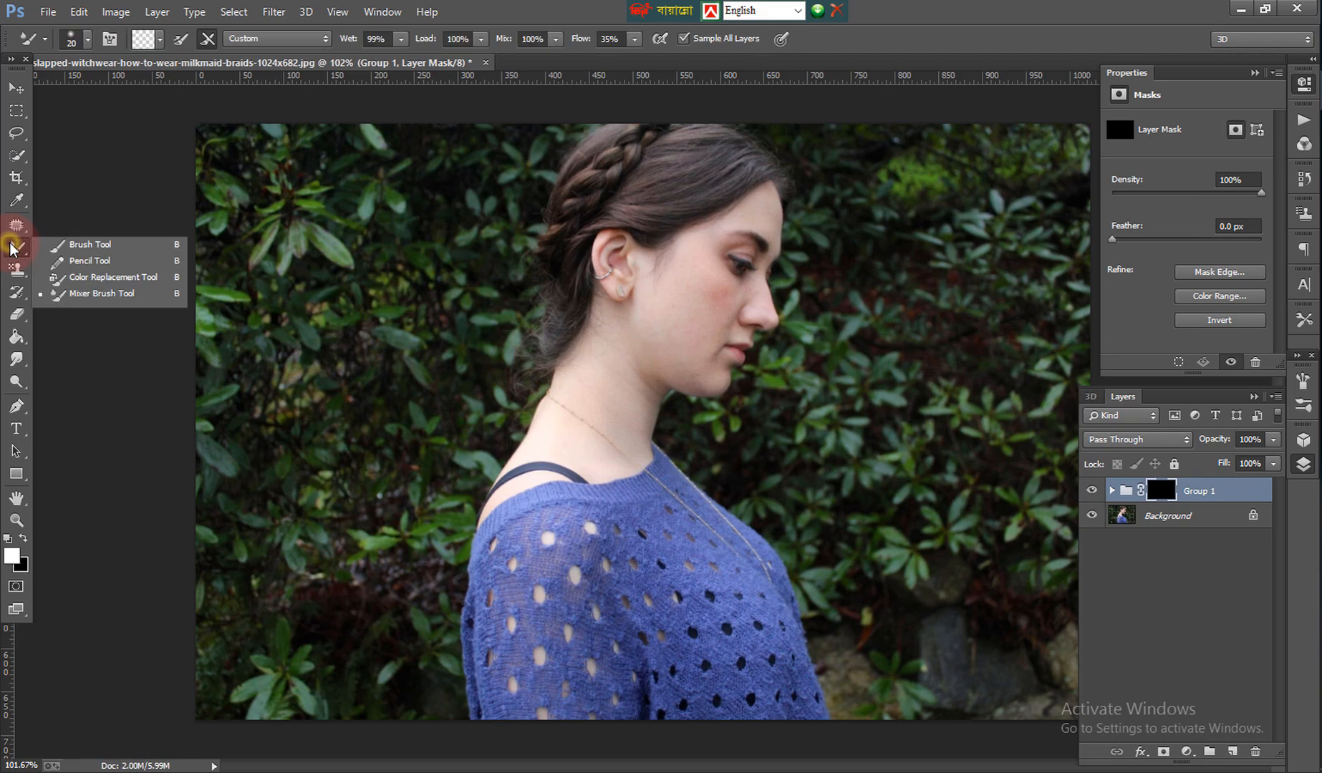
left_click(71, 244)
Step: Paint white on the Group 1 mask over the cheek and jaw with the brush flow at 100%
mouse_move(723, 330)
left_mouse_down()
mouse_move(682, 321)
mouse_move(692, 279)
left_mouse_up()
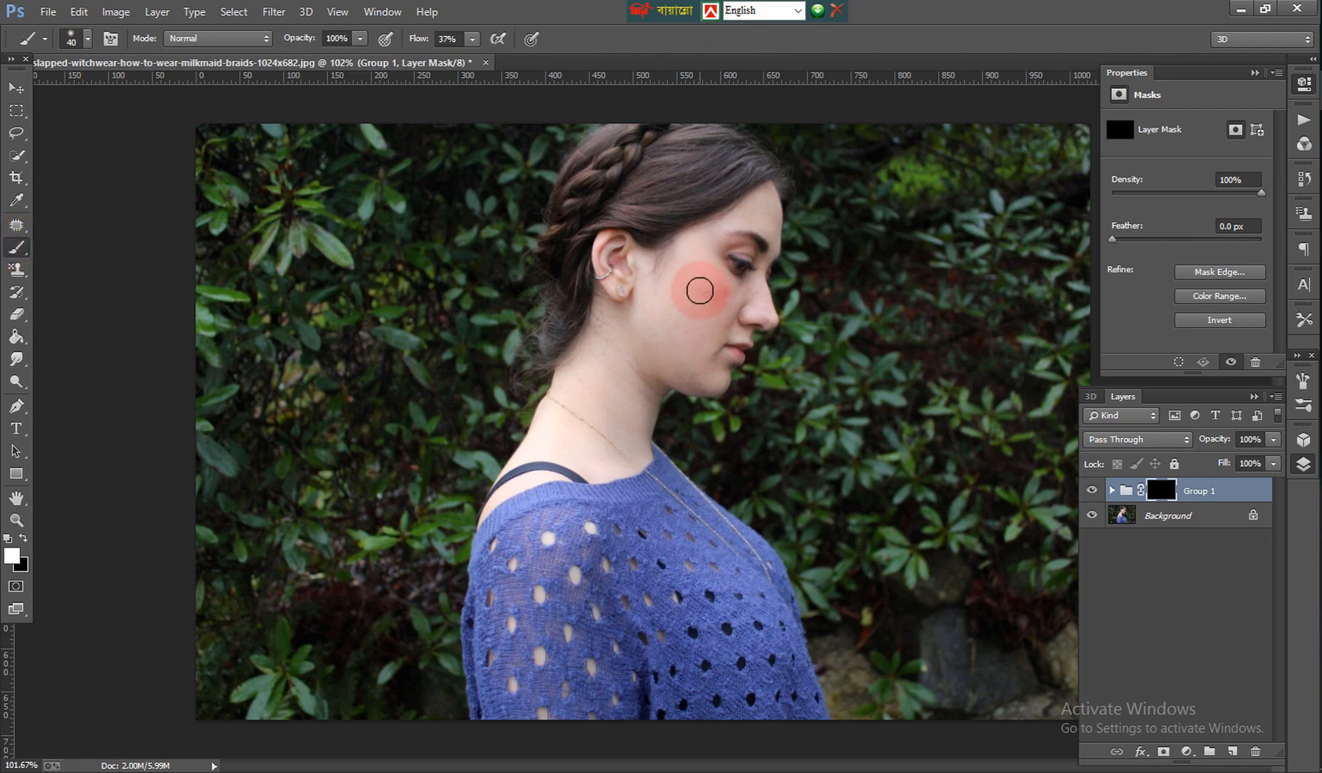
scroll(692, 280, "up", 4)
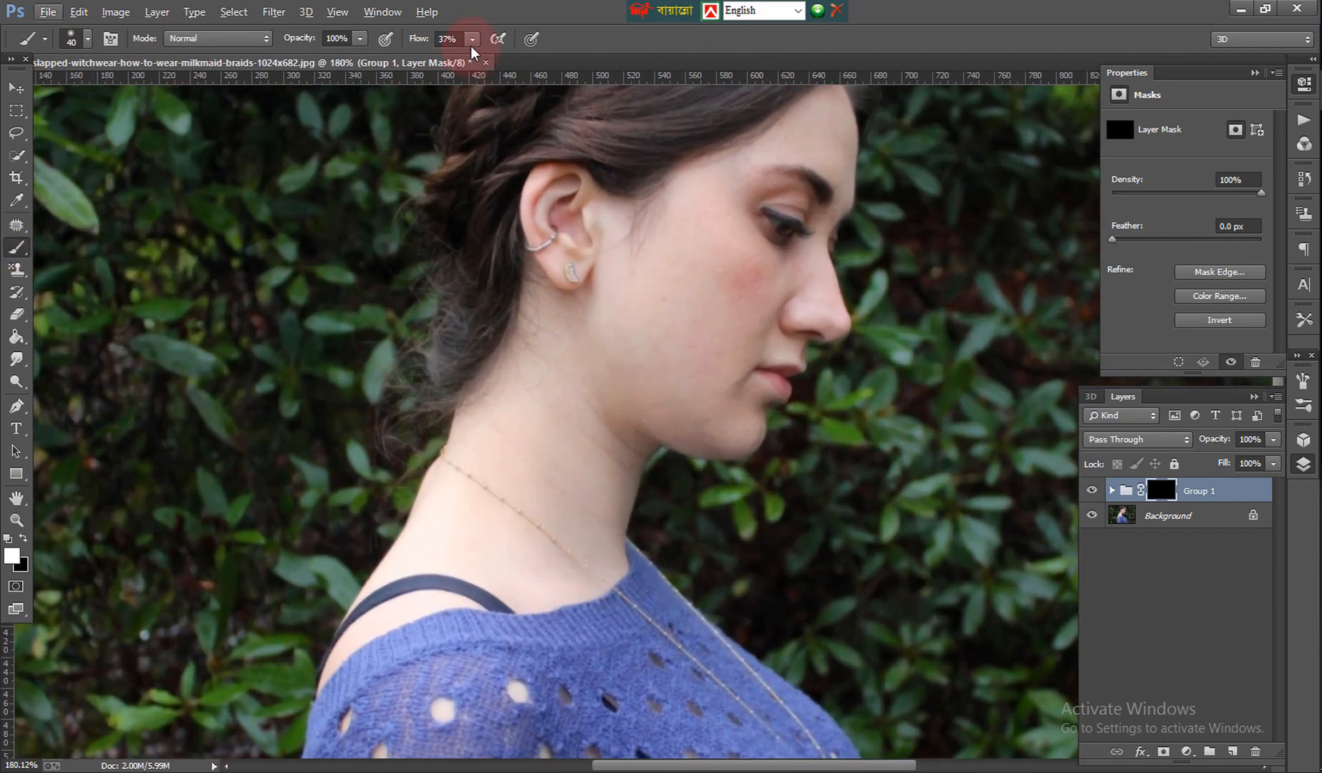
left_click(472, 39)
left_click_drag(471, 59, 546, 74)
scroll(698, 350, "up", 1)
left_click_drag(704, 356, 726, 357)
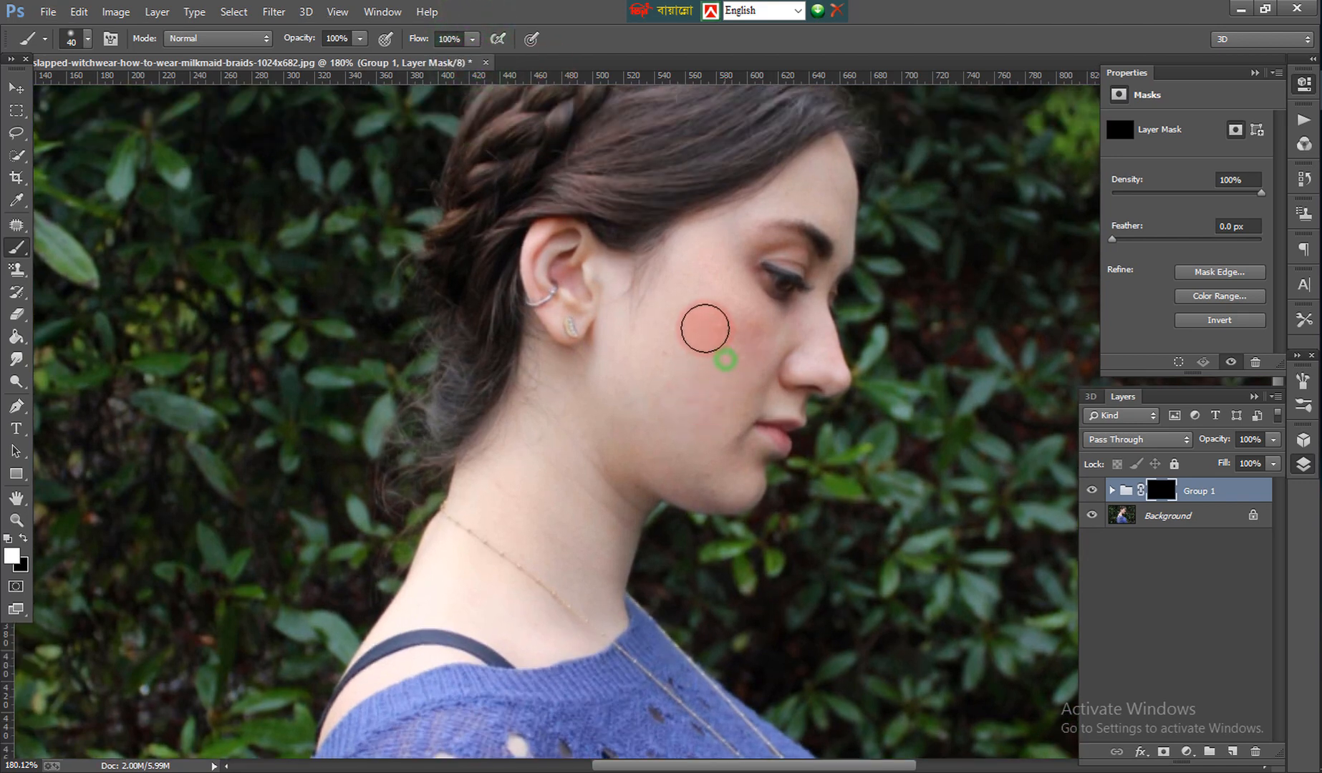
mouse_move(676, 400)
left_mouse_down()
mouse_move(678, 455)
mouse_move(700, 475)
left_mouse_up()
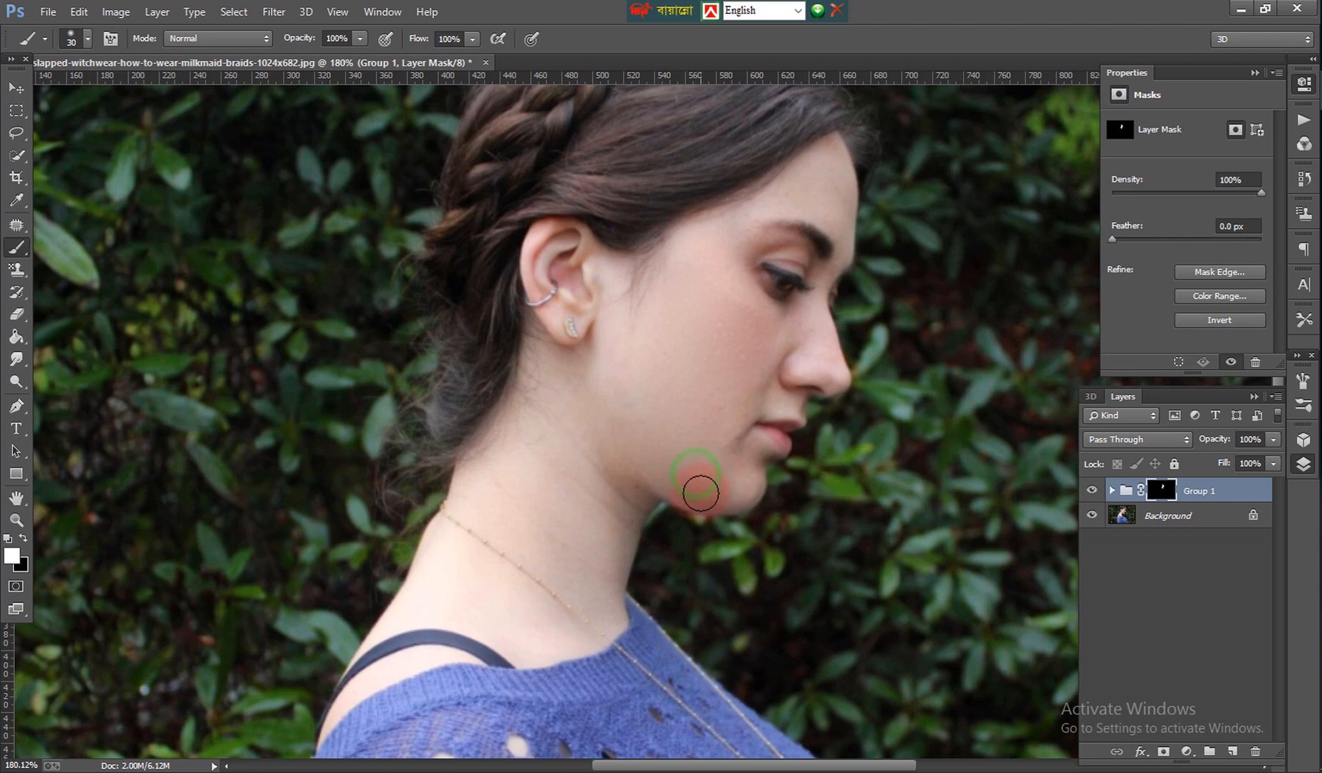
Step: Set the brush flow to 64% and paint the Group 1 mask over the cheek, nose and forehead
left_click(471, 40)
left_click(440, 59)
mouse_move(692, 375)
left_mouse_down()
mouse_move(728, 474)
mouse_move(759, 460)
mouse_move(707, 439)
mouse_move(692, 414)
mouse_move(756, 371)
mouse_move(735, 411)
mouse_move(742, 352)
left_mouse_up()
left_click(810, 335)
left_click(819, 351)
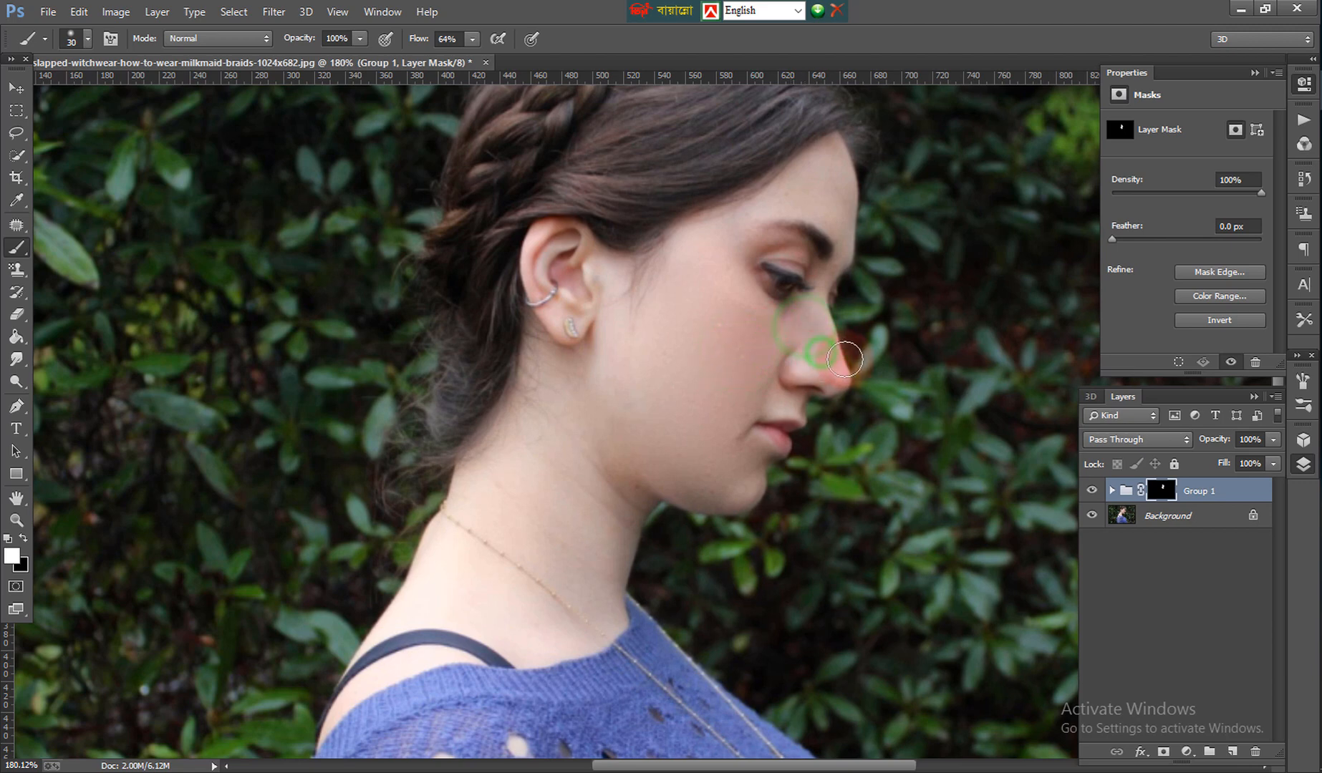
mouse_move(788, 140)
left_mouse_down()
mouse_move(818, 182)
mouse_move(831, 156)
mouse_move(707, 245)
mouse_move(690, 274)
mouse_move(755, 314)
mouse_move(690, 312)
mouse_move(681, 331)
mouse_move(714, 327)
mouse_move(719, 350)
mouse_move(683, 387)
mouse_move(694, 396)
mouse_move(675, 435)
mouse_move(708, 495)
mouse_move(620, 487)
mouse_move(558, 586)
mouse_move(519, 532)
mouse_move(487, 524)
mouse_move(532, 473)
mouse_move(506, 456)
mouse_move(535, 409)
mouse_move(602, 374)
mouse_move(634, 273)
mouse_move(651, 298)
mouse_move(641, 271)
mouse_move(628, 350)
mouse_move(674, 244)
mouse_move(722, 224)
mouse_move(663, 282)
mouse_move(753, 203)
mouse_move(725, 216)
left_mouse_up()
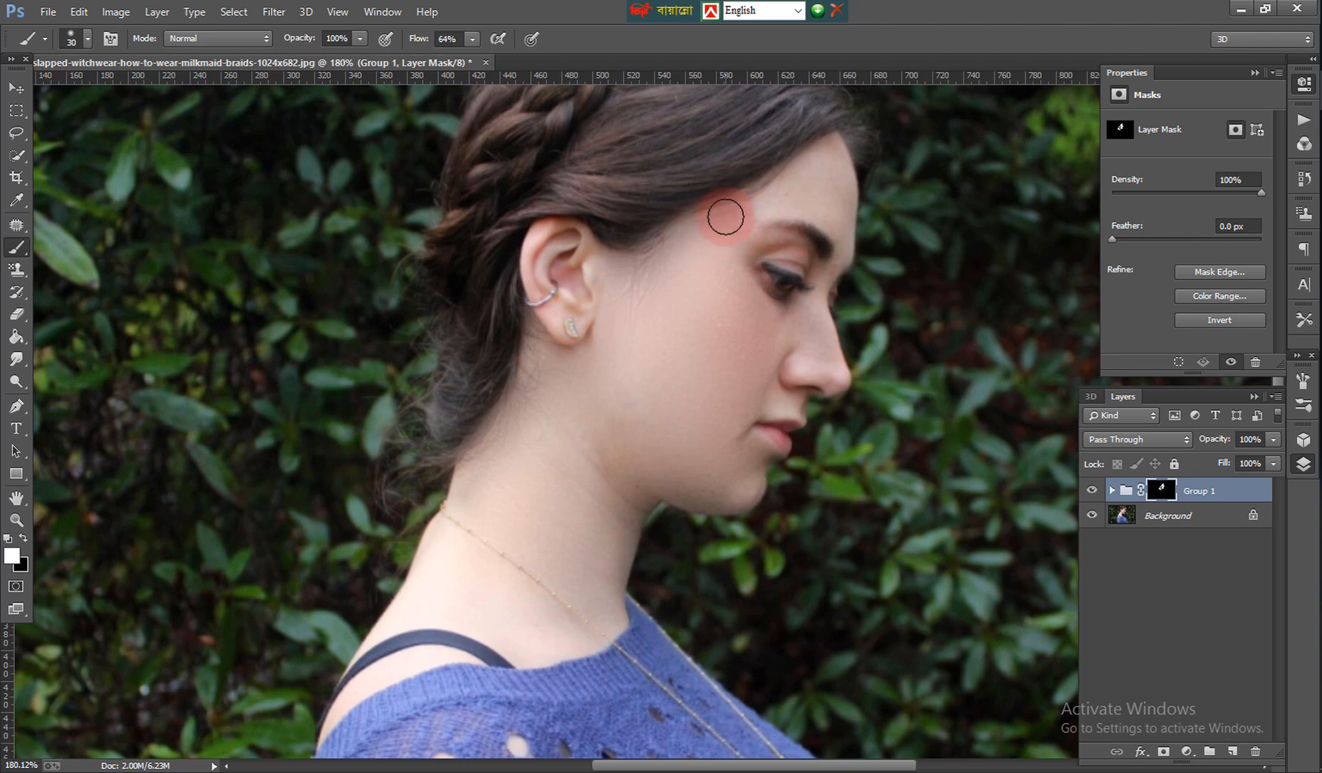
key("ctrl+alt+z")
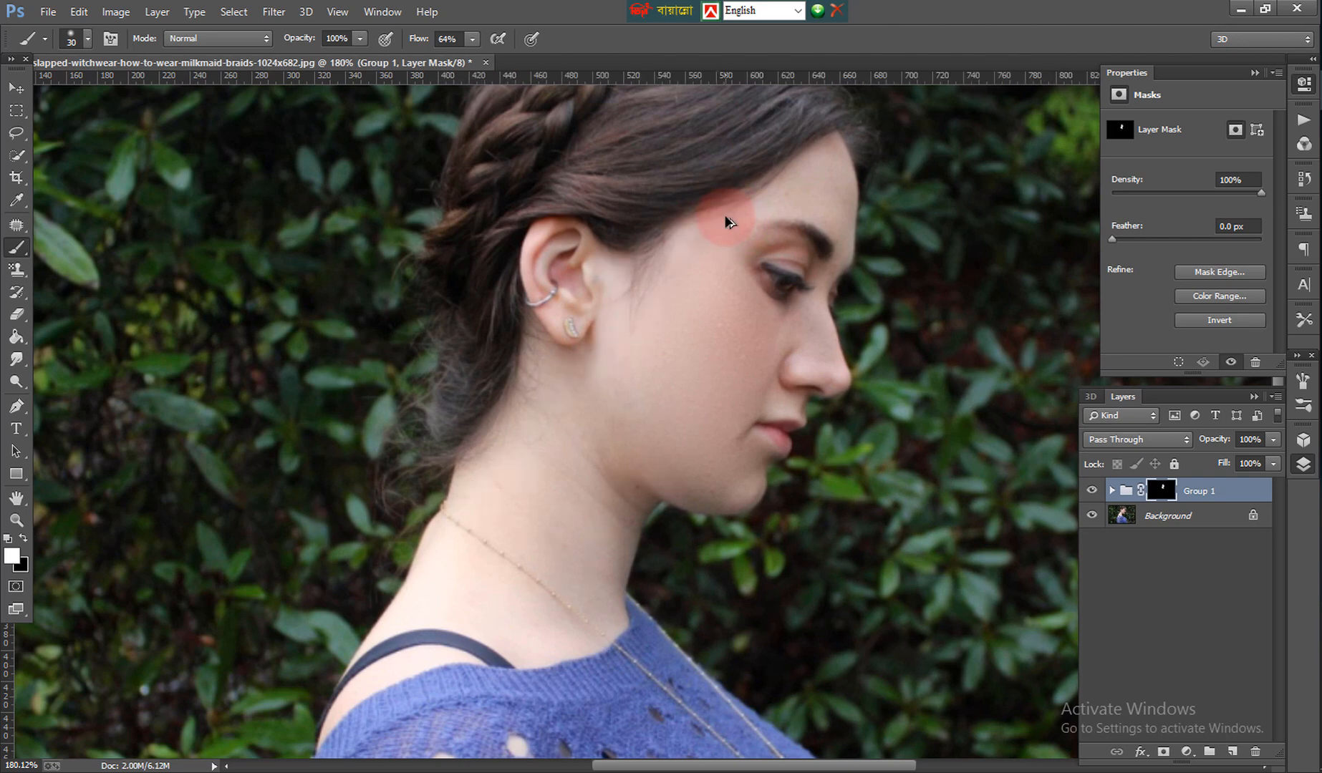
key("ctrl+shift+z")
Step: Merge Group 1 with the Background layer
scroll(726, 215, "down", 5)
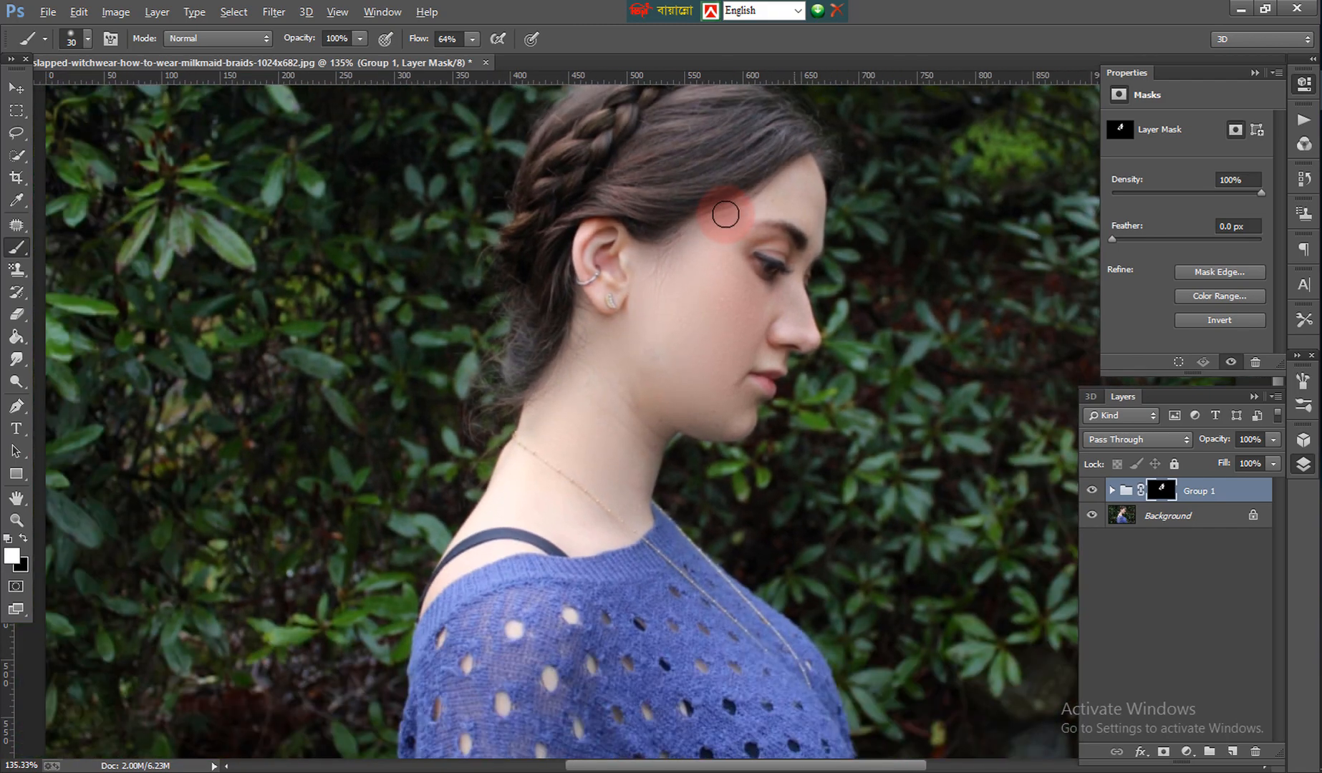
left_click(1199, 521, "ctrl")
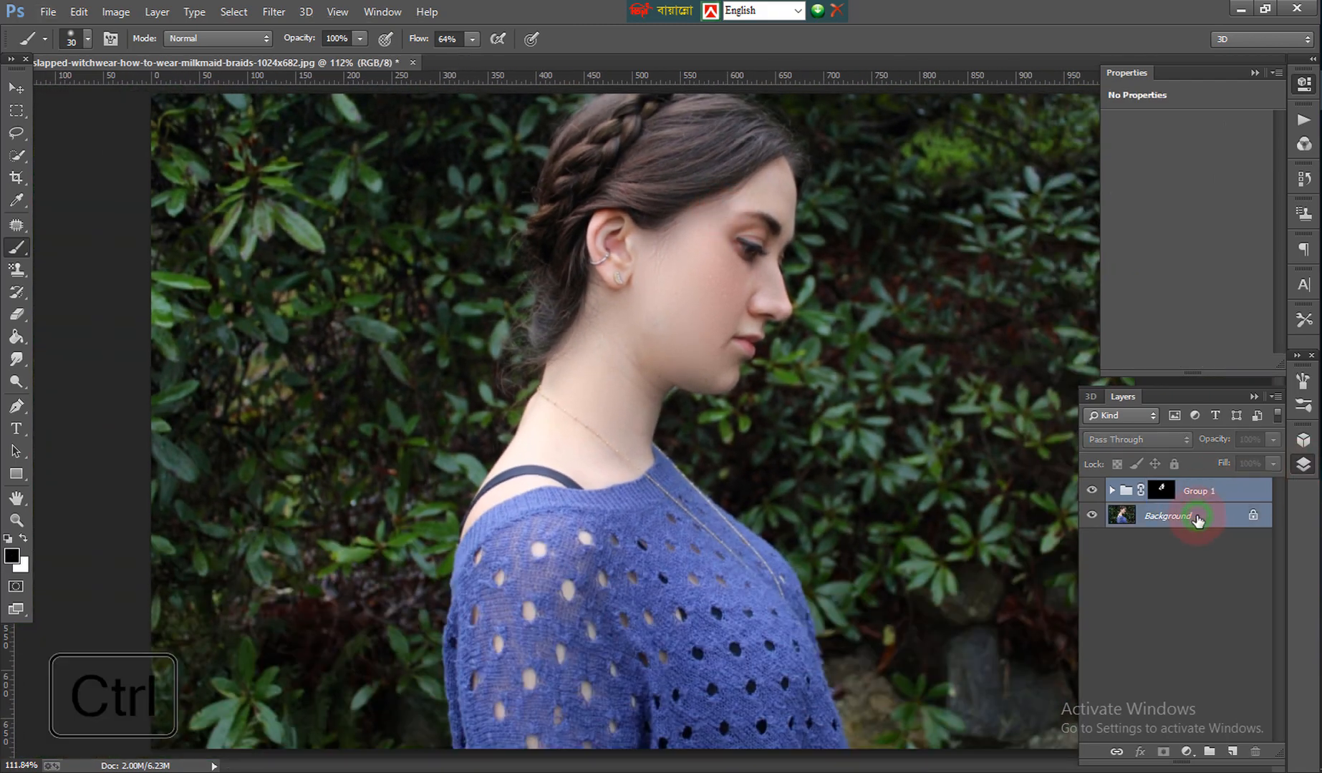
key("ctrl+e")
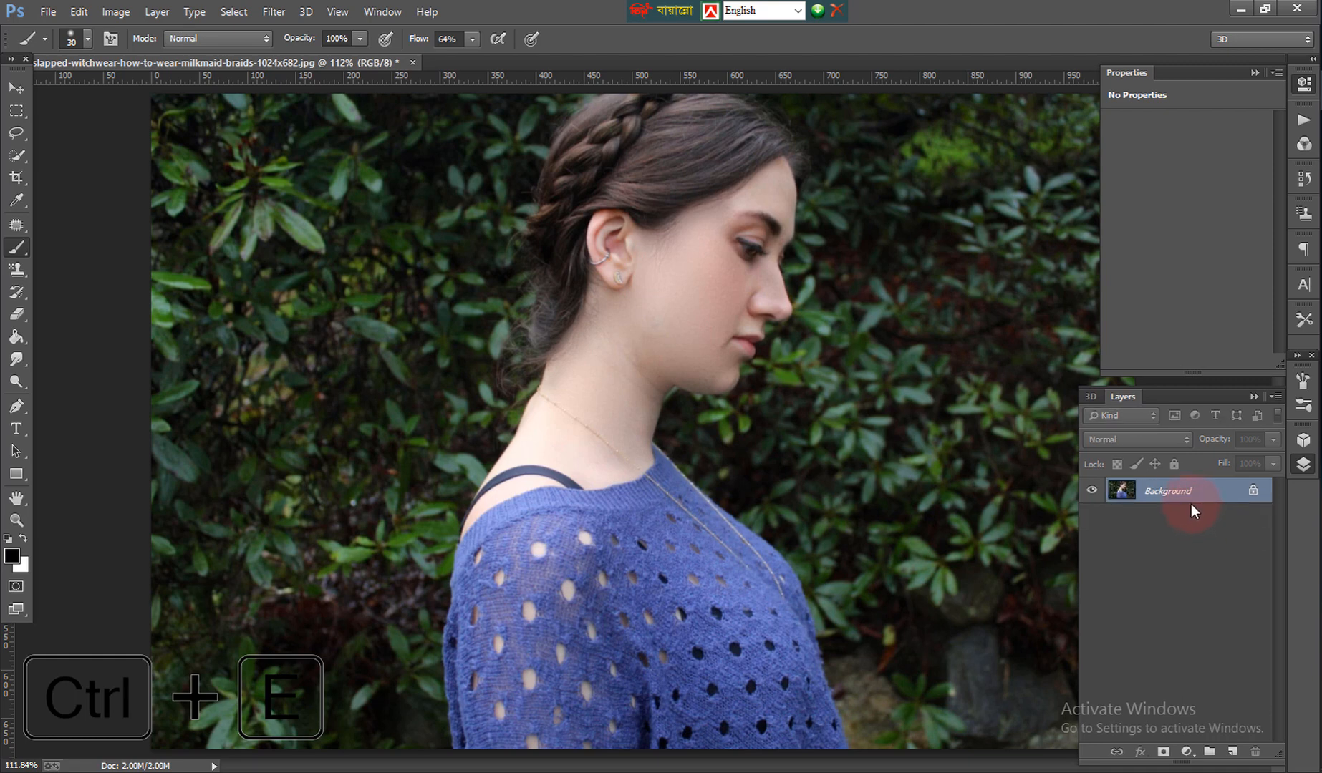
Step: Blend the skin on the forehead, temple and upper cheek with the Mixer Brush
left_click(13, 247)
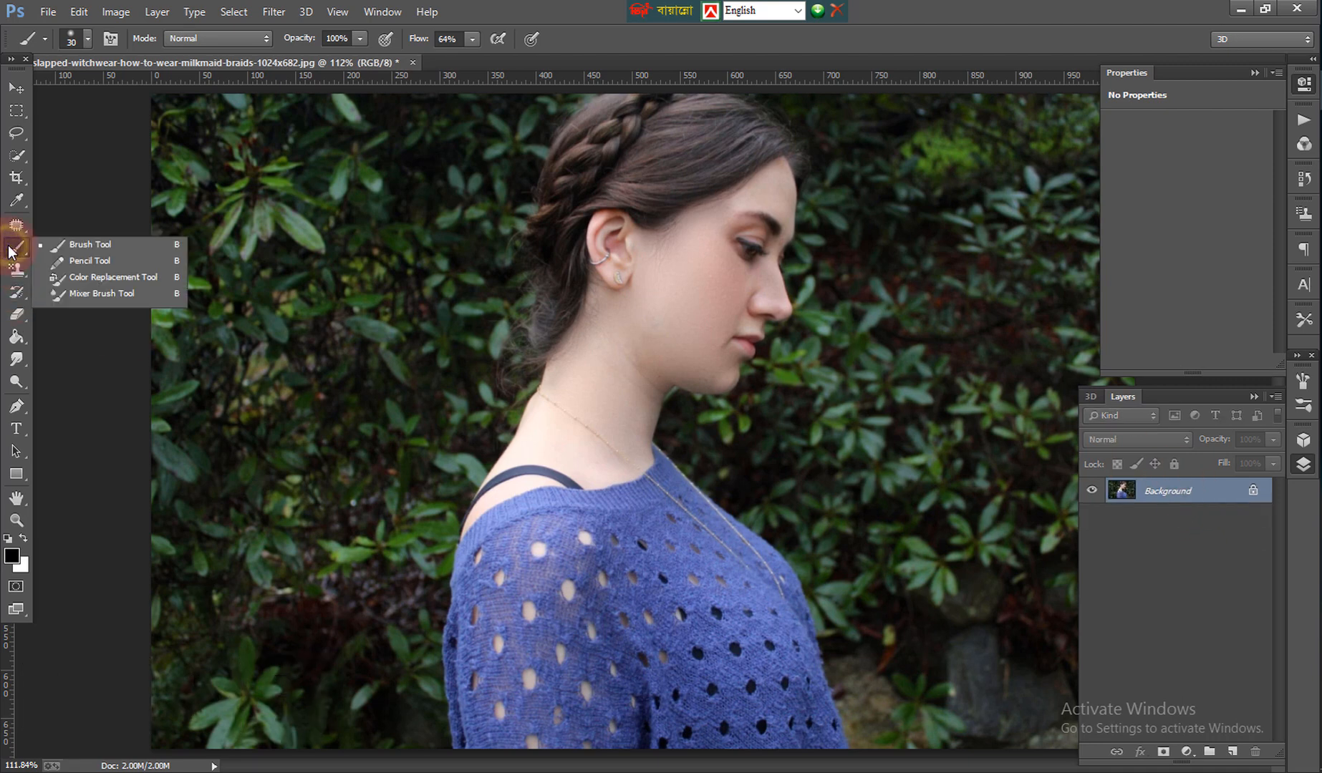
left_click(119, 295)
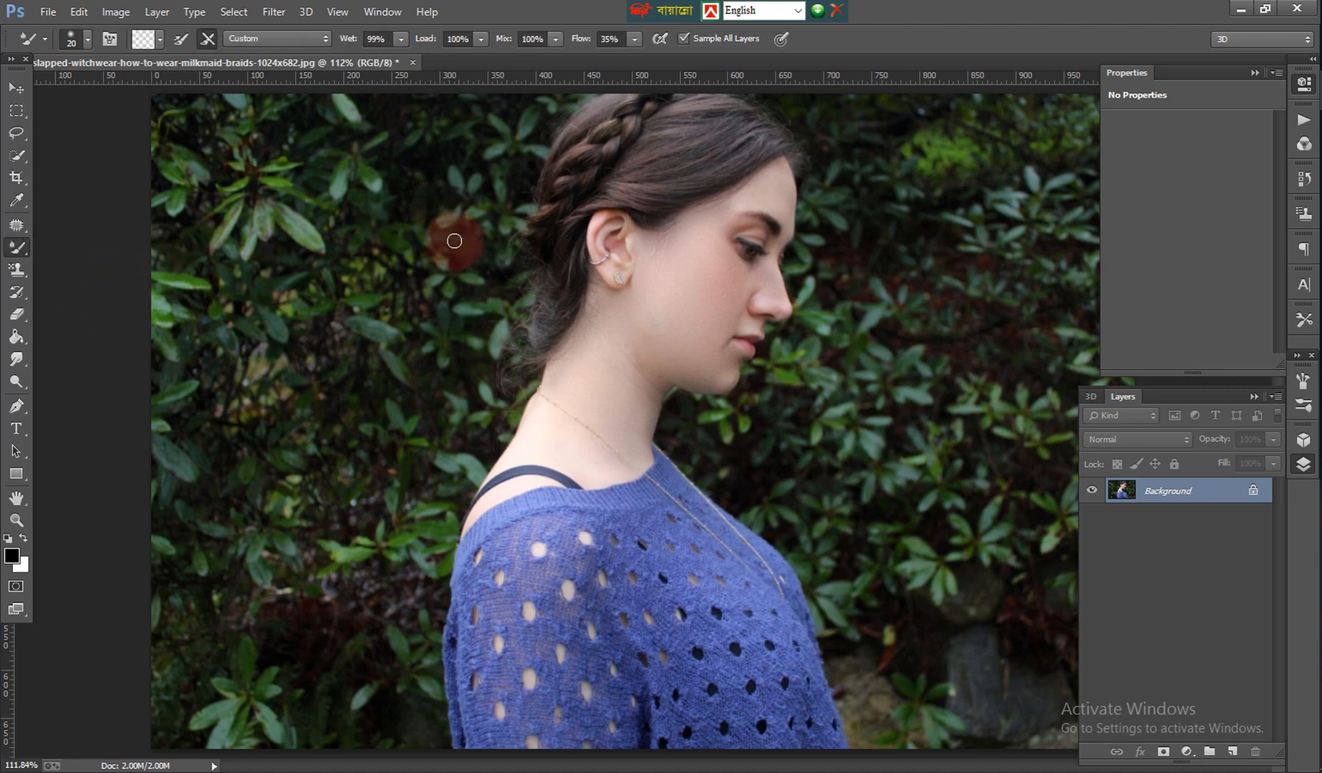
scroll(770, 186, "up", 5)
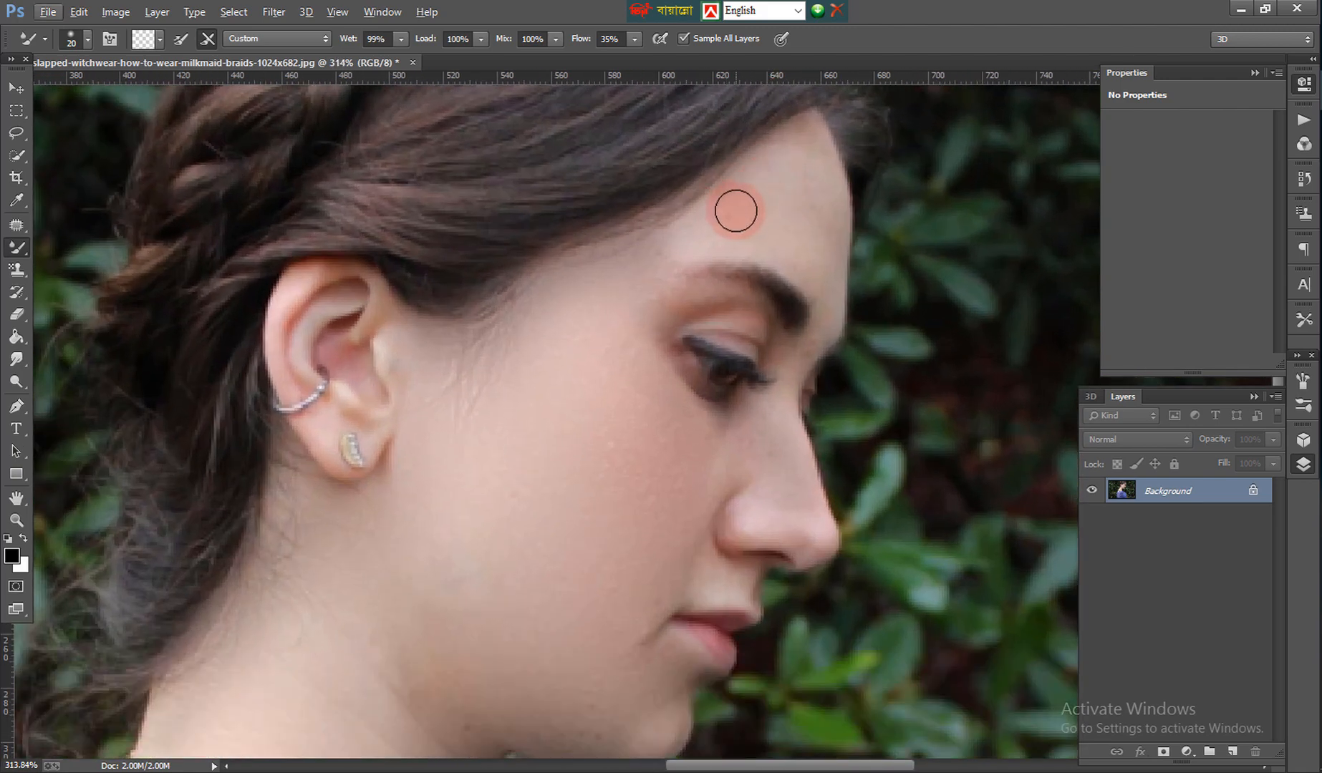
left_click(788, 216)
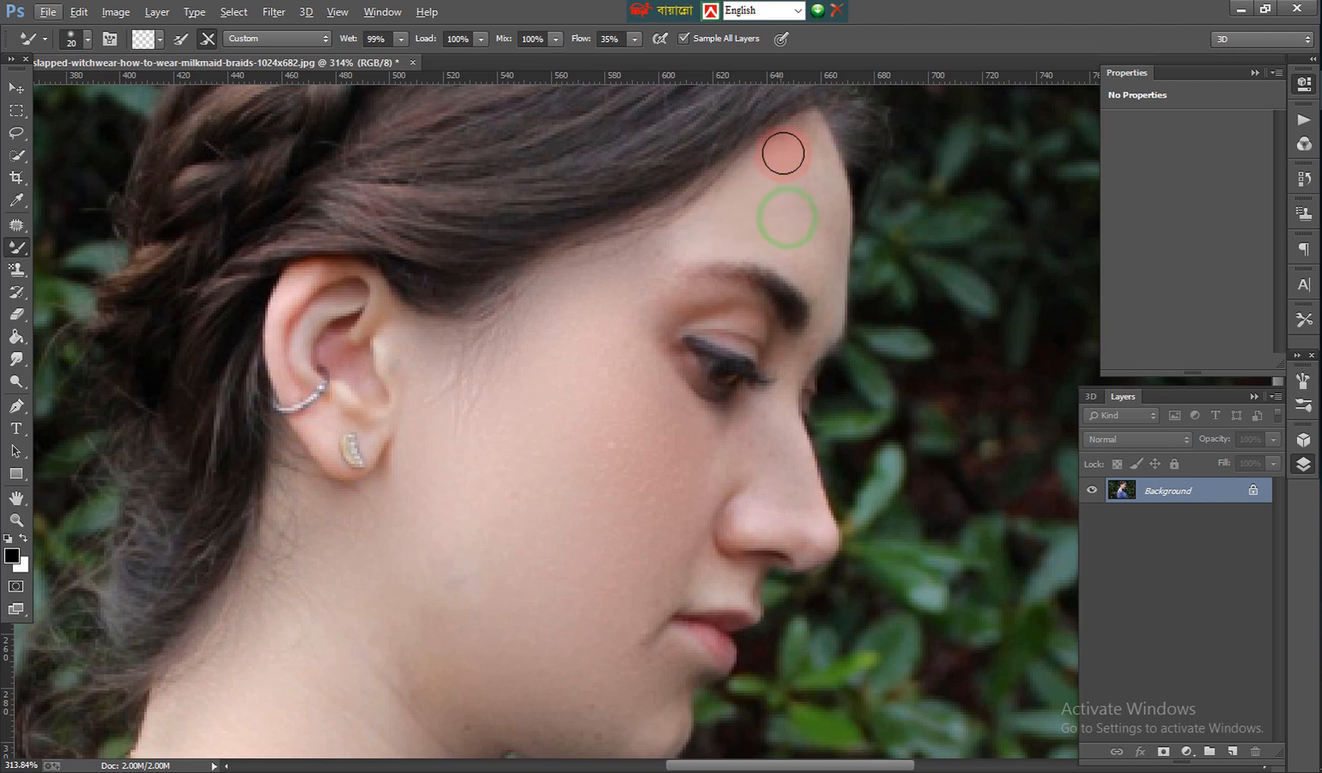
left_click(665, 253)
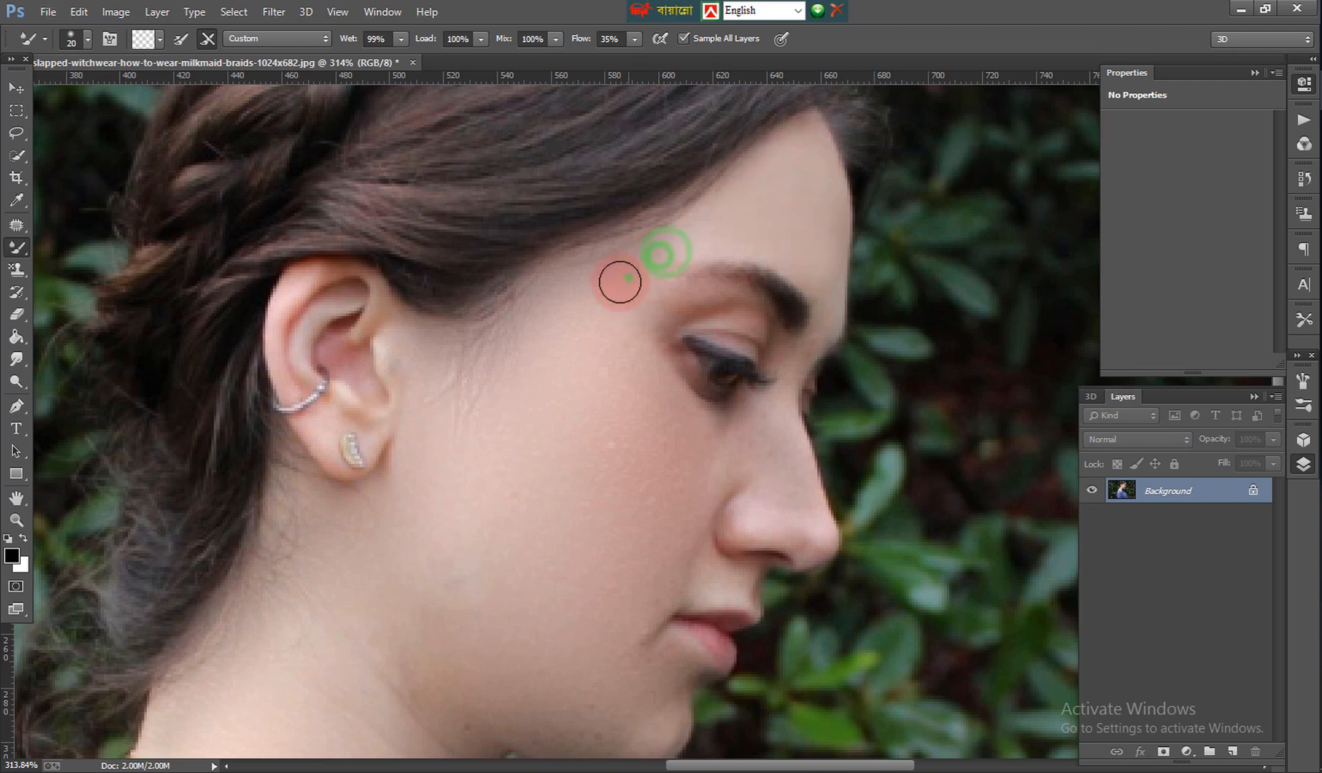
left_click_drag(620, 282, 593, 292)
scroll(537, 321, "down", 3)
left_click_drag(610, 358, 666, 416)
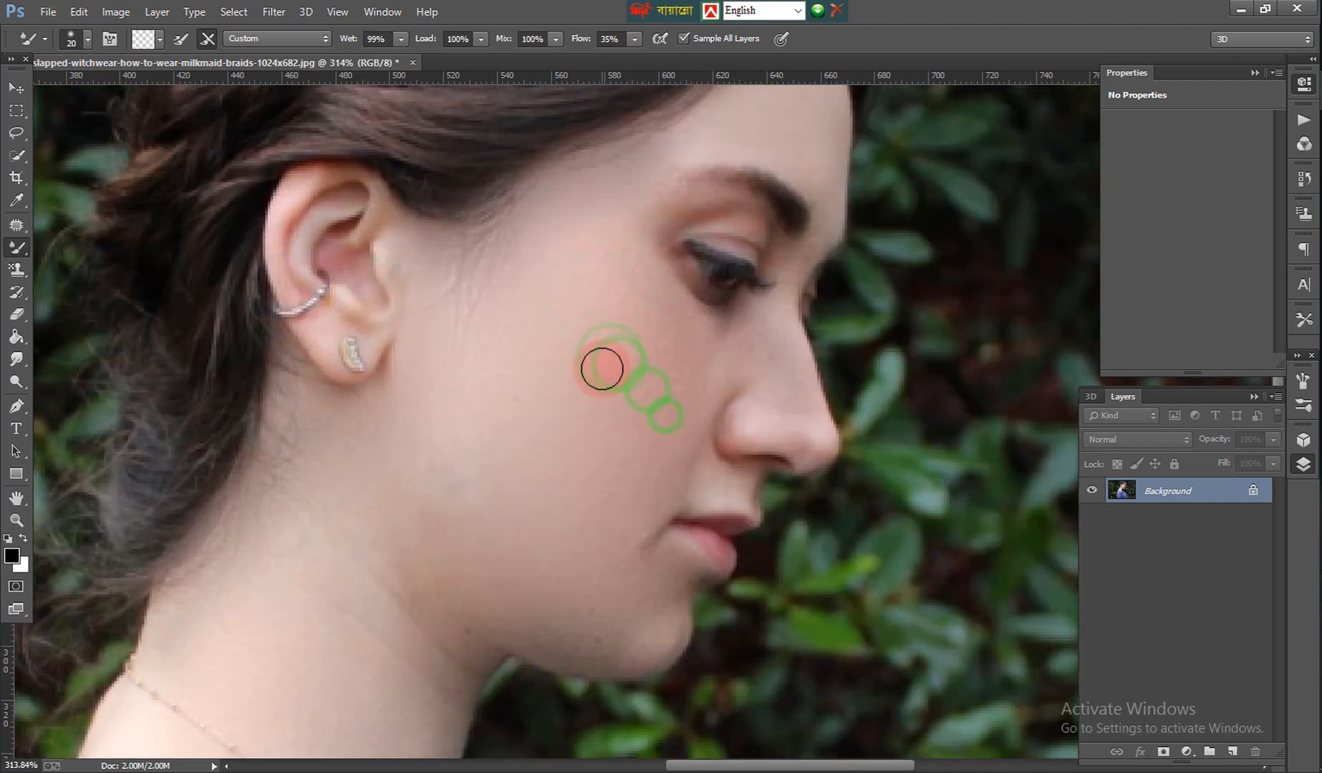
Step: Enlarge the Mixer Brush and smooth the skin across the cheek and down to the jaw
key("bracketright")
key("bracketright")
key("bracketright")
left_click_drag(595, 357, 574, 441)
mouse_move(596, 376)
left_mouse_down()
mouse_move(576, 439)
mouse_move(628, 373)
mouse_move(493, 441)
left_mouse_up()
scroll(538, 340, "down", 3)
scroll(537, 339, "down", 2)
left_click_drag(614, 258, 582, 400)
mouse_move(587, 417)
left_mouse_down()
mouse_move(581, 459)
mouse_move(594, 487)
left_mouse_up()
Step: Reduce the Mixer Brush to 25 pixels and smooth the skin on the neck below the jaw
key("bracketleft")
key("bracketleft")
key("bracketleft")
key("bracketleft")
left_click_drag(408, 531, 379, 552)
left_click(351, 538)
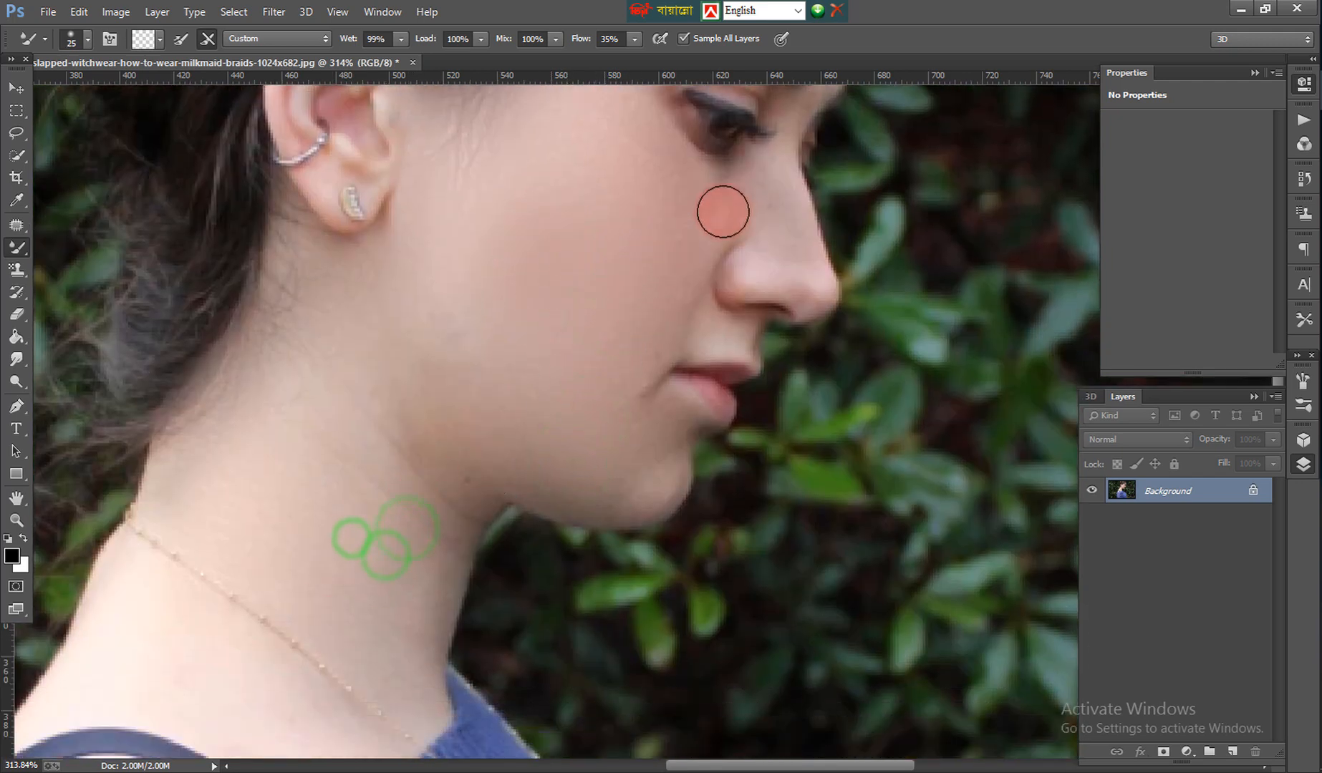
Step: Smooth the skin along the nose and beneath the eye with the Mixer Brush
left_click(762, 211)
left_click(772, 198)
left_click(784, 197)
left_click(795, 253)
left_click(798, 277)
left_click(731, 202)
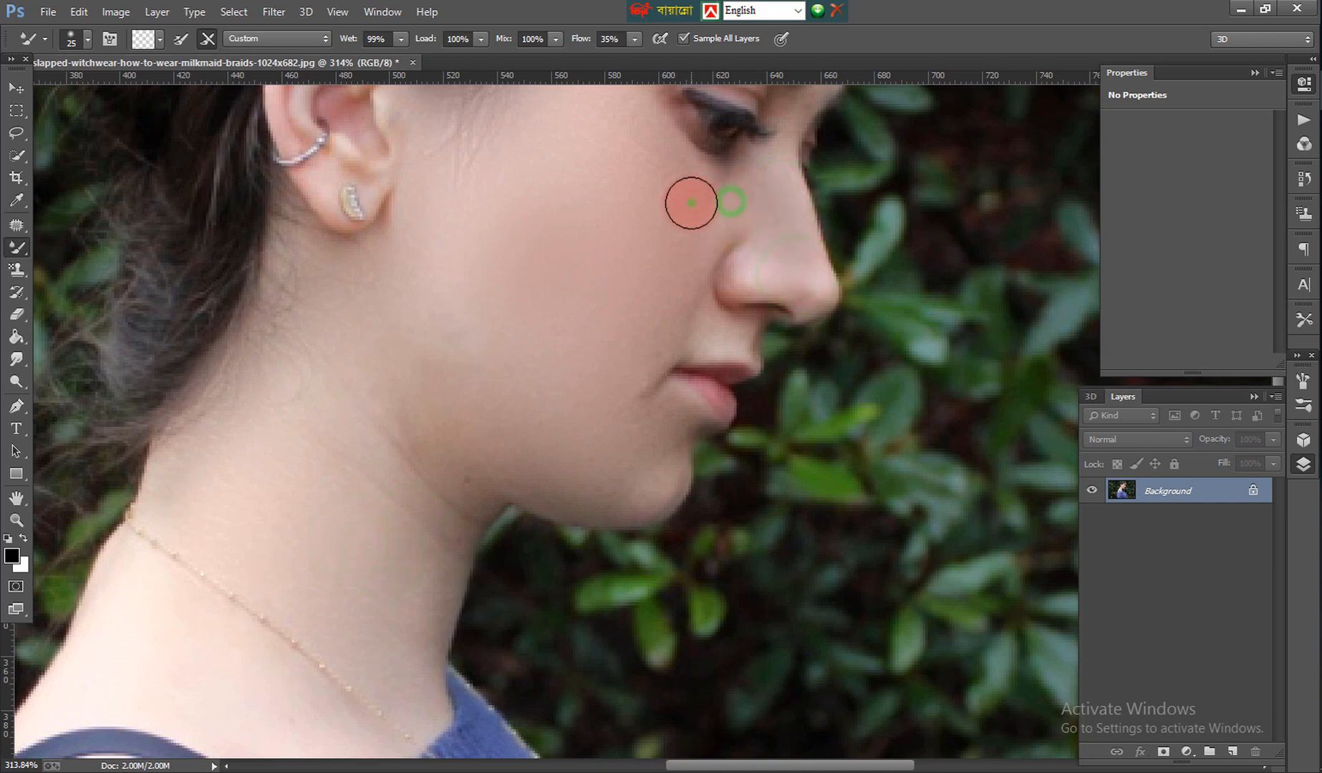
scroll(682, 208, "down", 6)
scroll(680, 218, "up", 8)
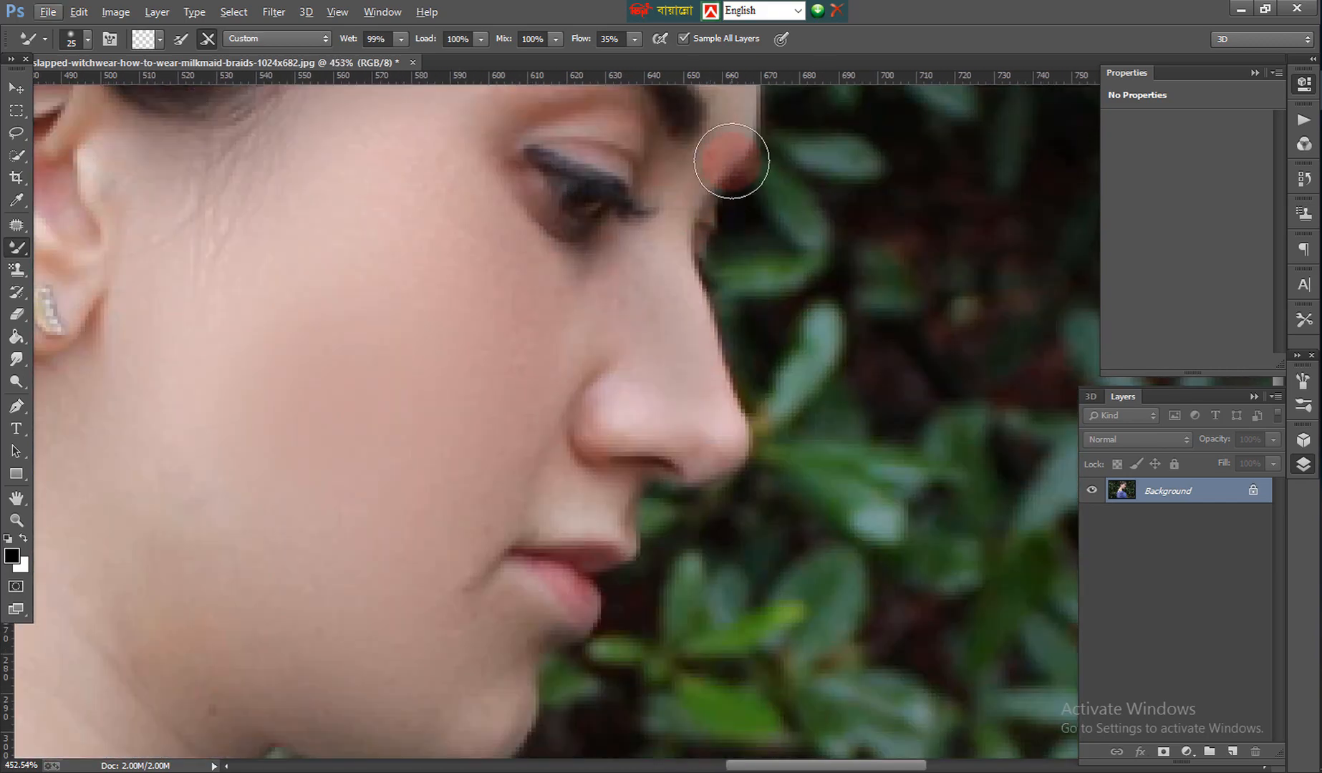
scroll(704, 164, "down", 9)
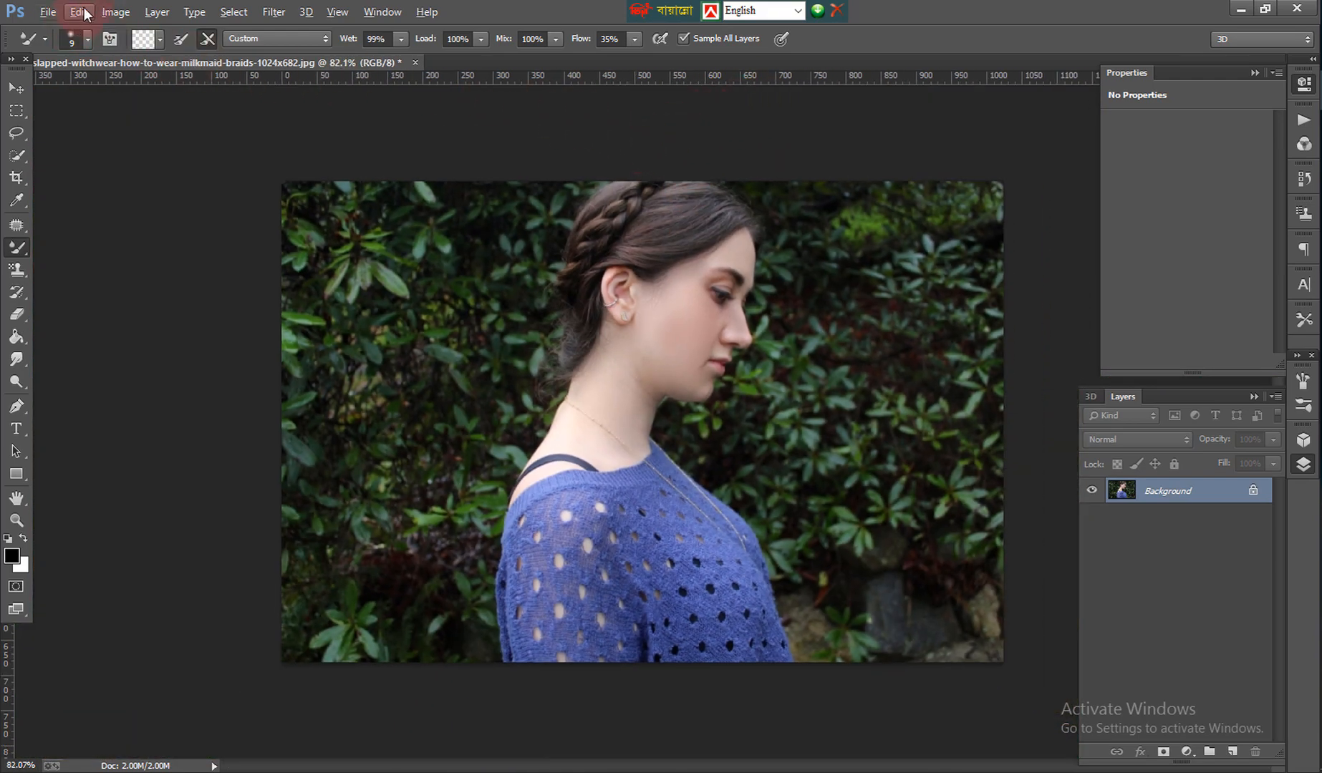
Step: Set the image width to 2500 pixels in Image Size and preview the enlargement around the eye
left_click(113, 12)
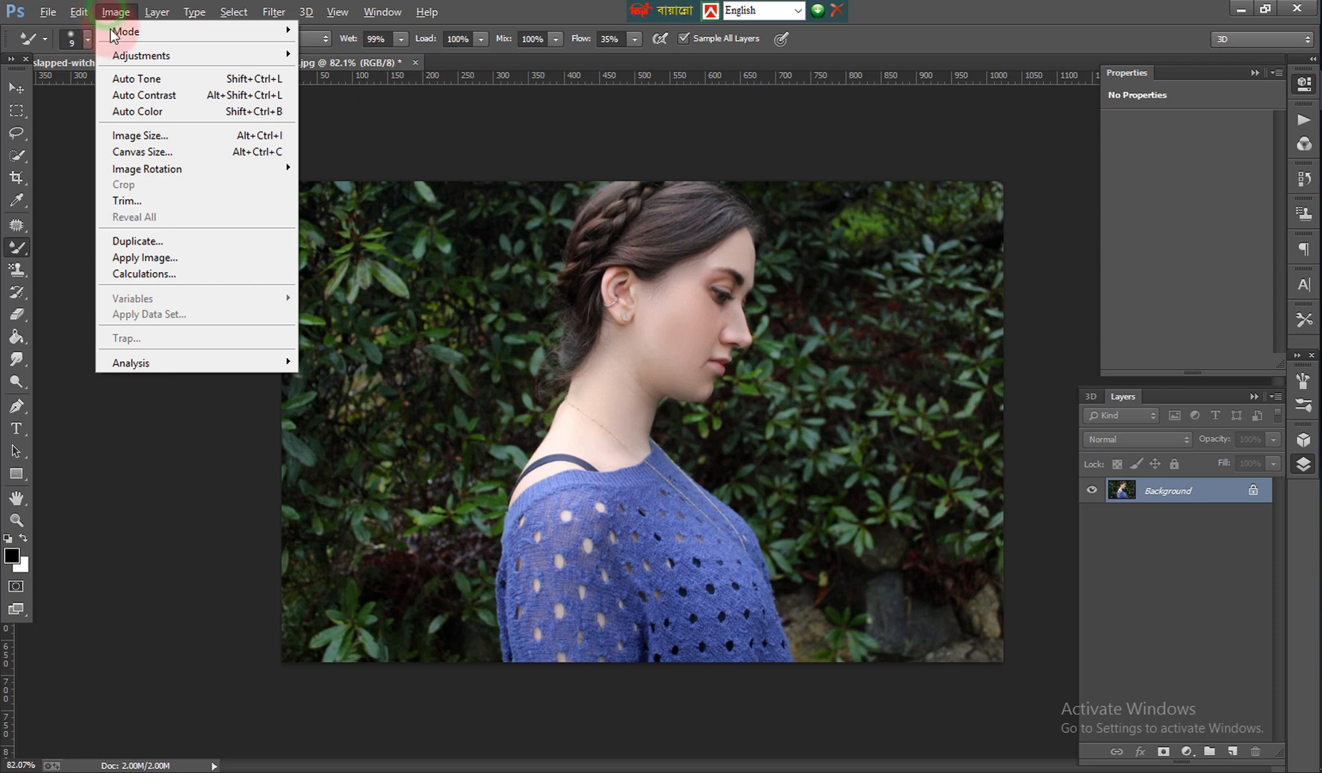
left_click(143, 136)
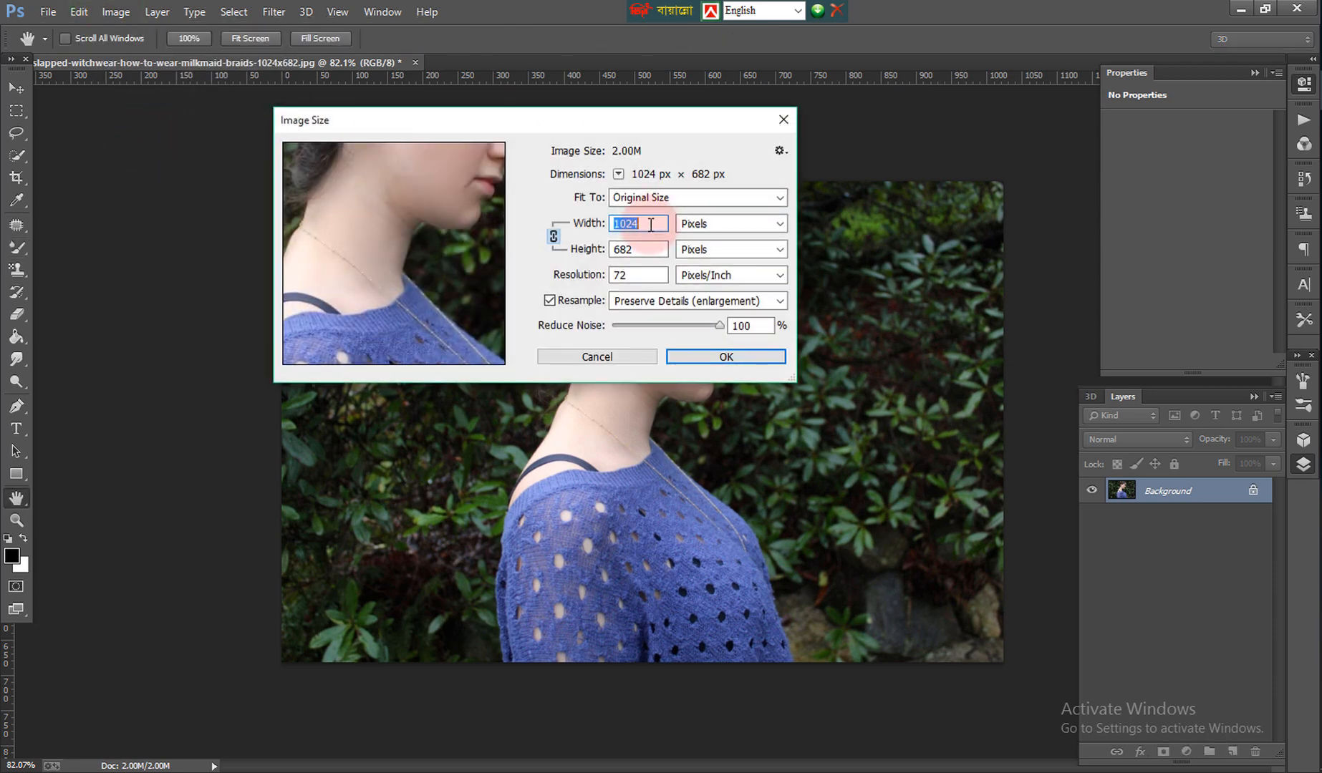
type("2500")
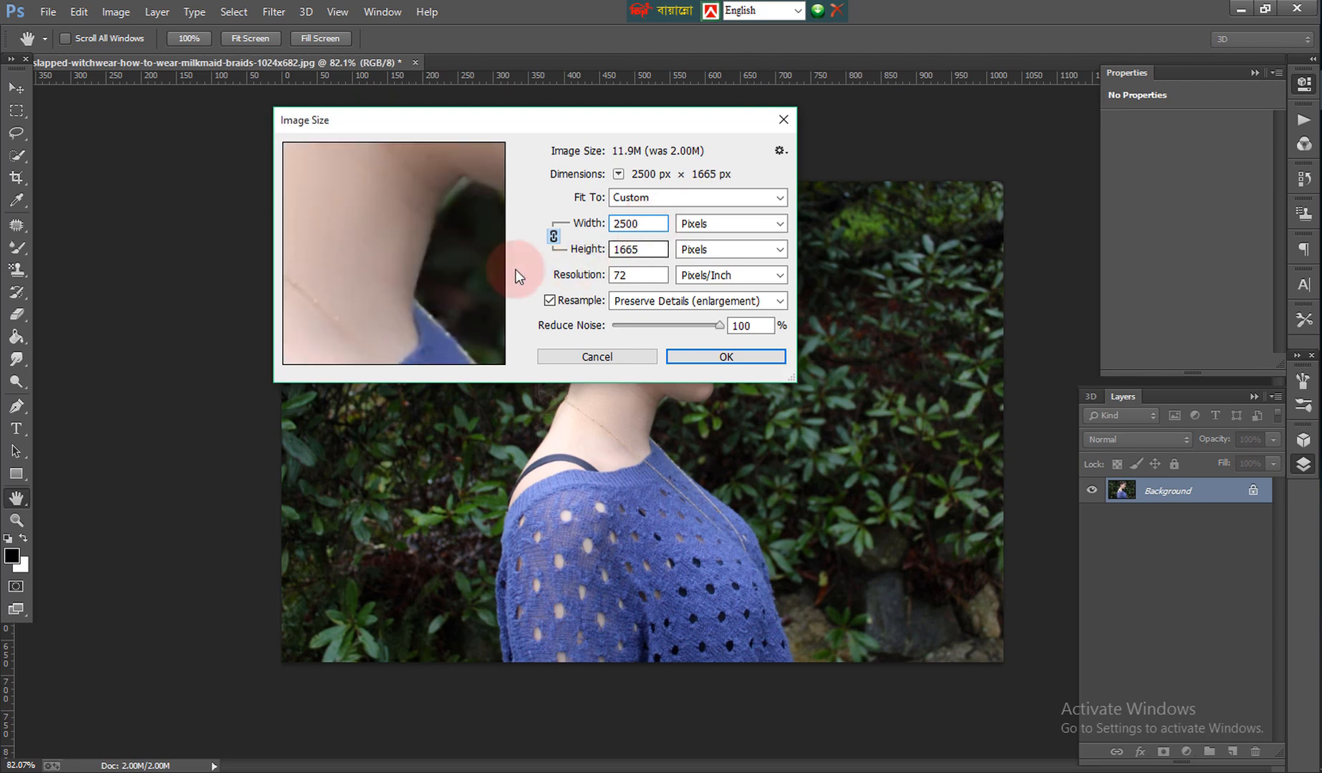
left_click_drag(404, 179, 357, 278)
left_click_drag(418, 224, 369, 316)
left_click(389, 266)
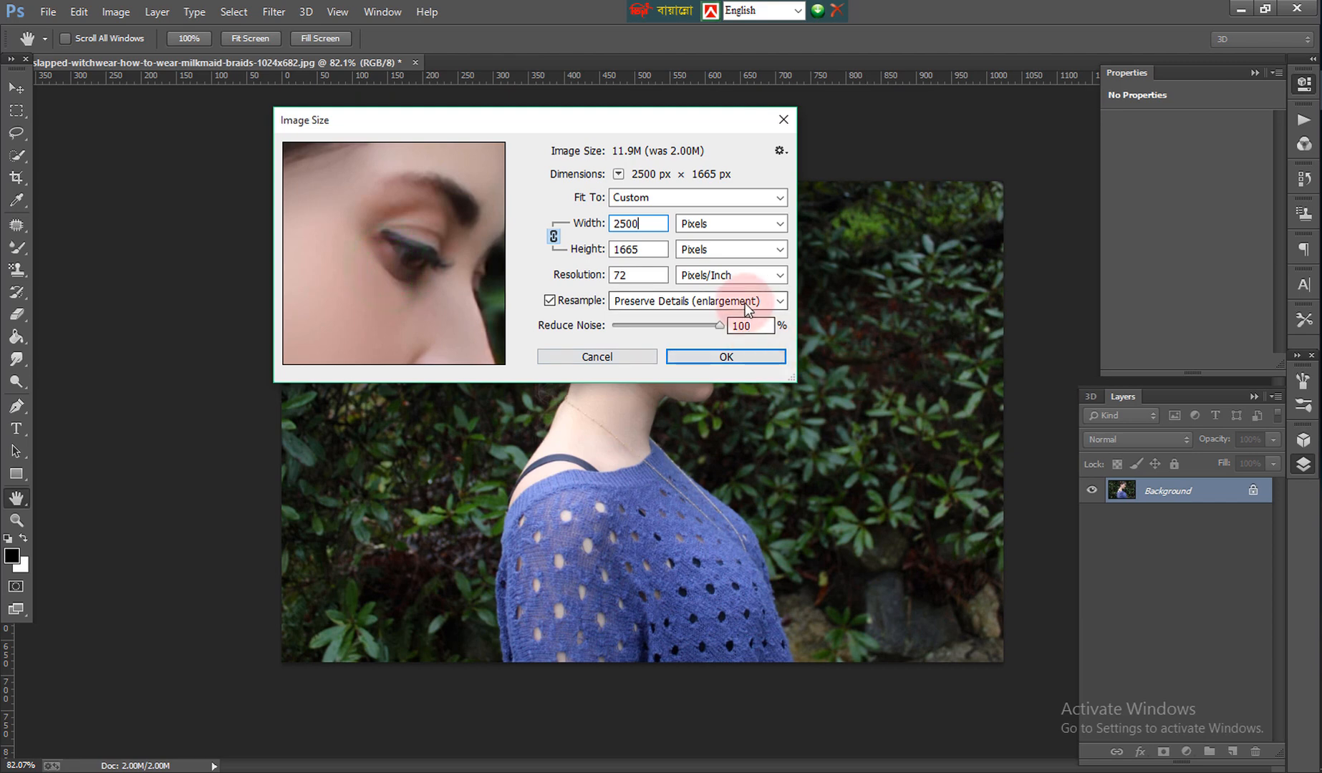
Step: Set the resolution to 300 pixels/inch, restore the width to 2500 pixels, and apply the resize
left_click(634, 275)
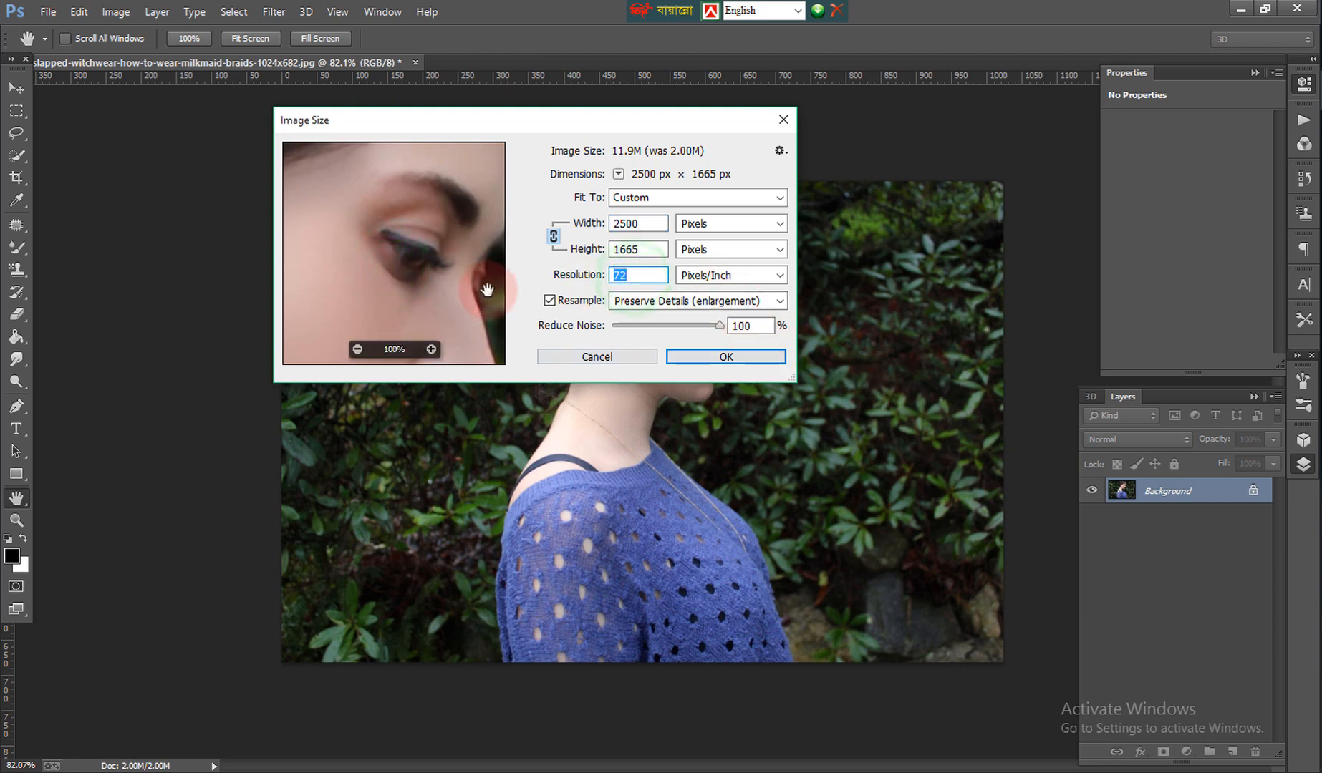
type("300")
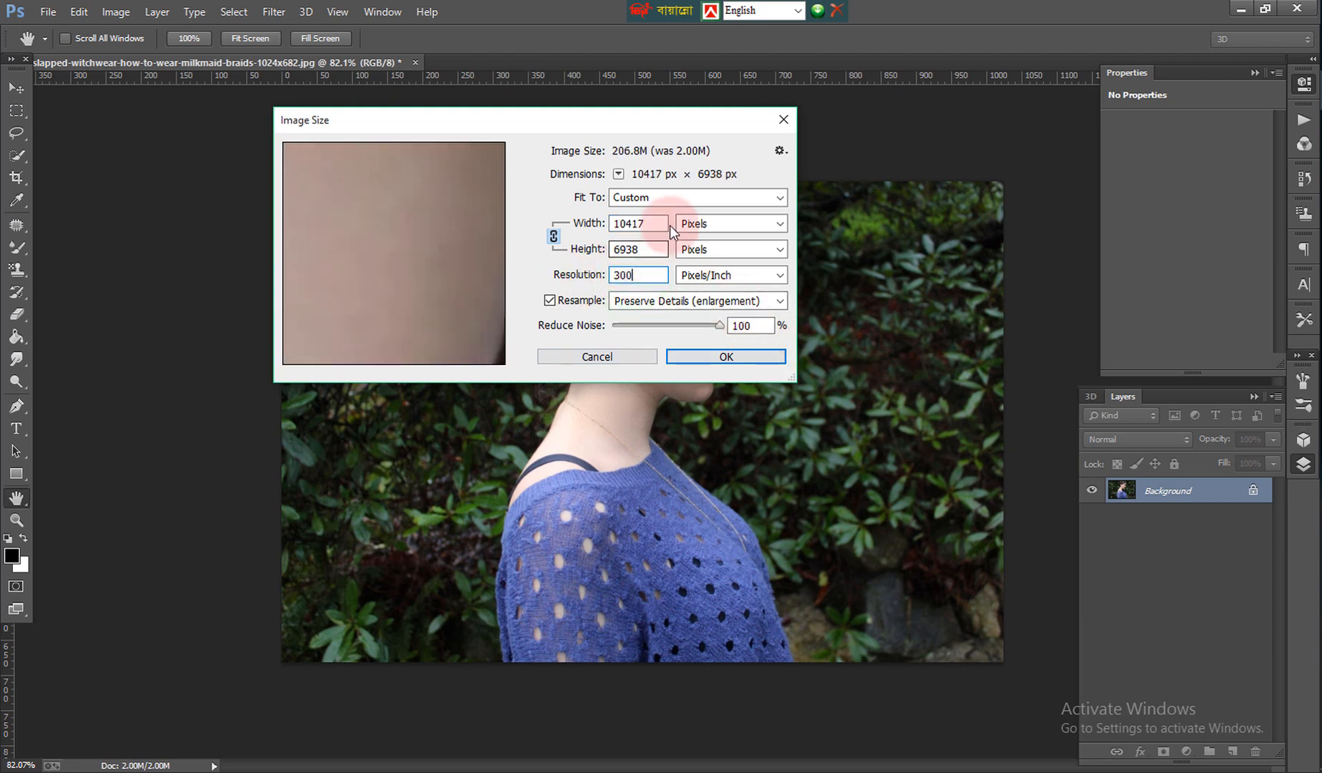
left_click(654, 224)
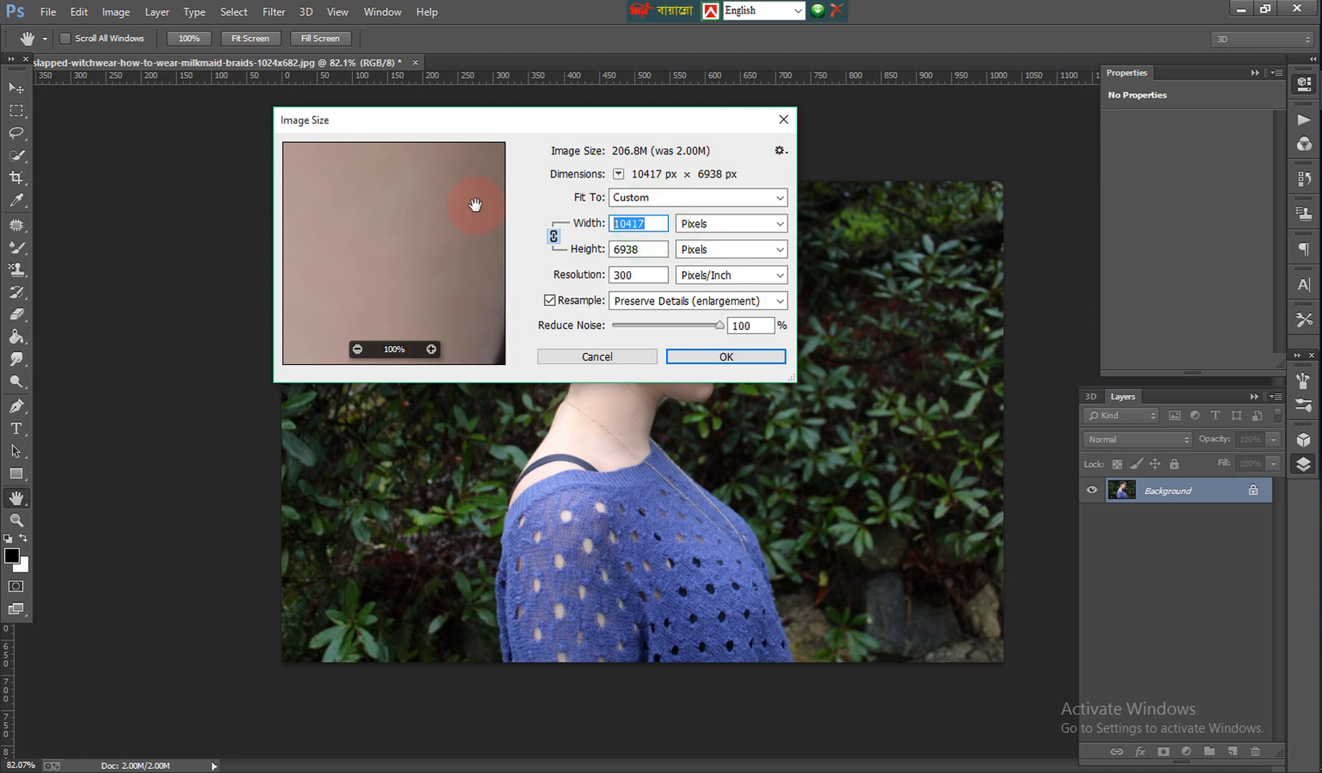
type("2500")
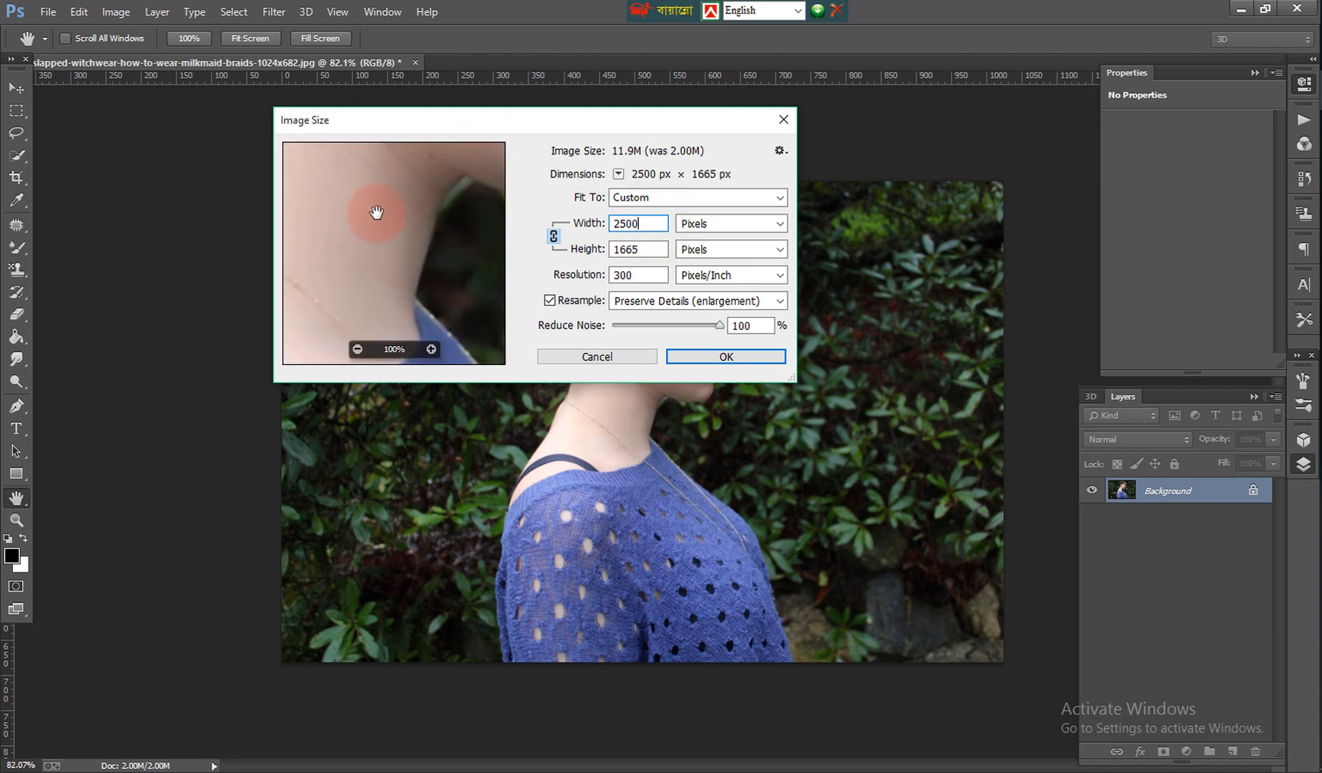
left_click_drag(376, 212, 307, 234)
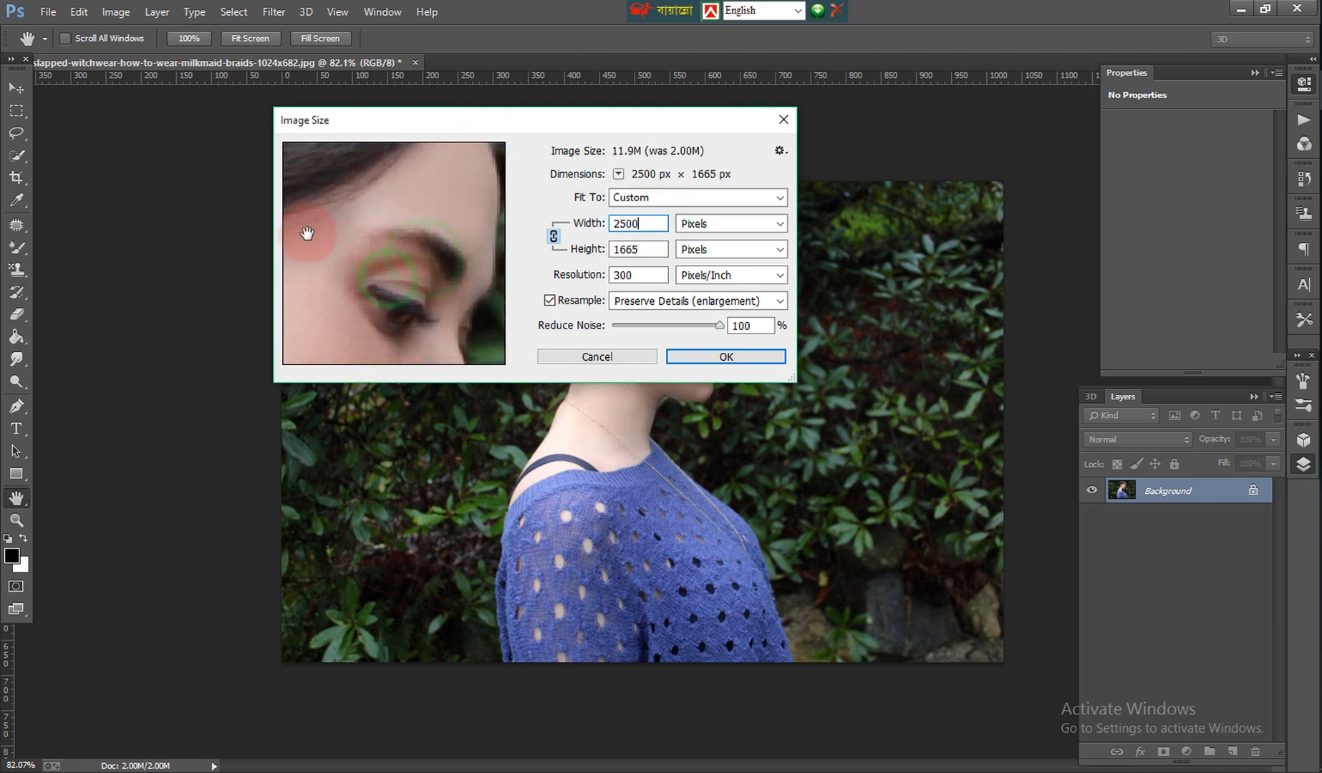
left_click(688, 360)
key("b")
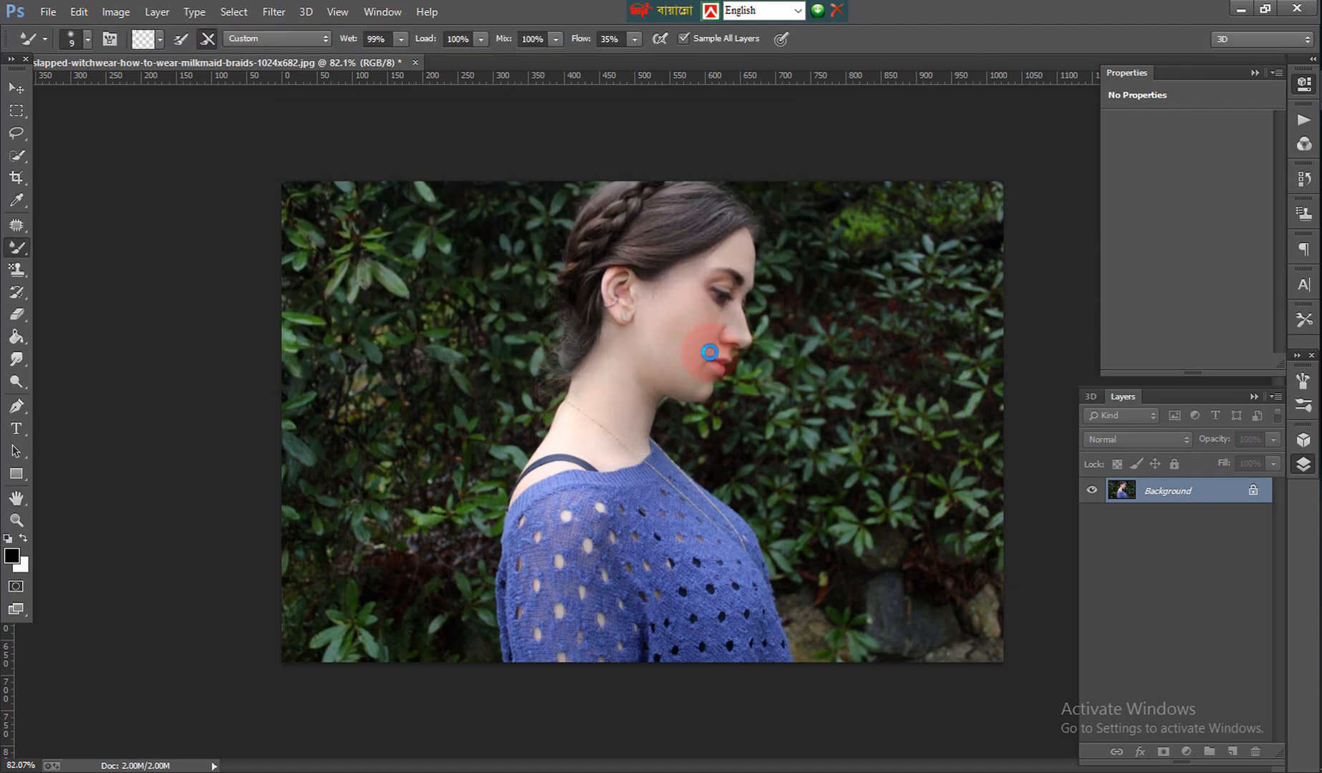
key("v")
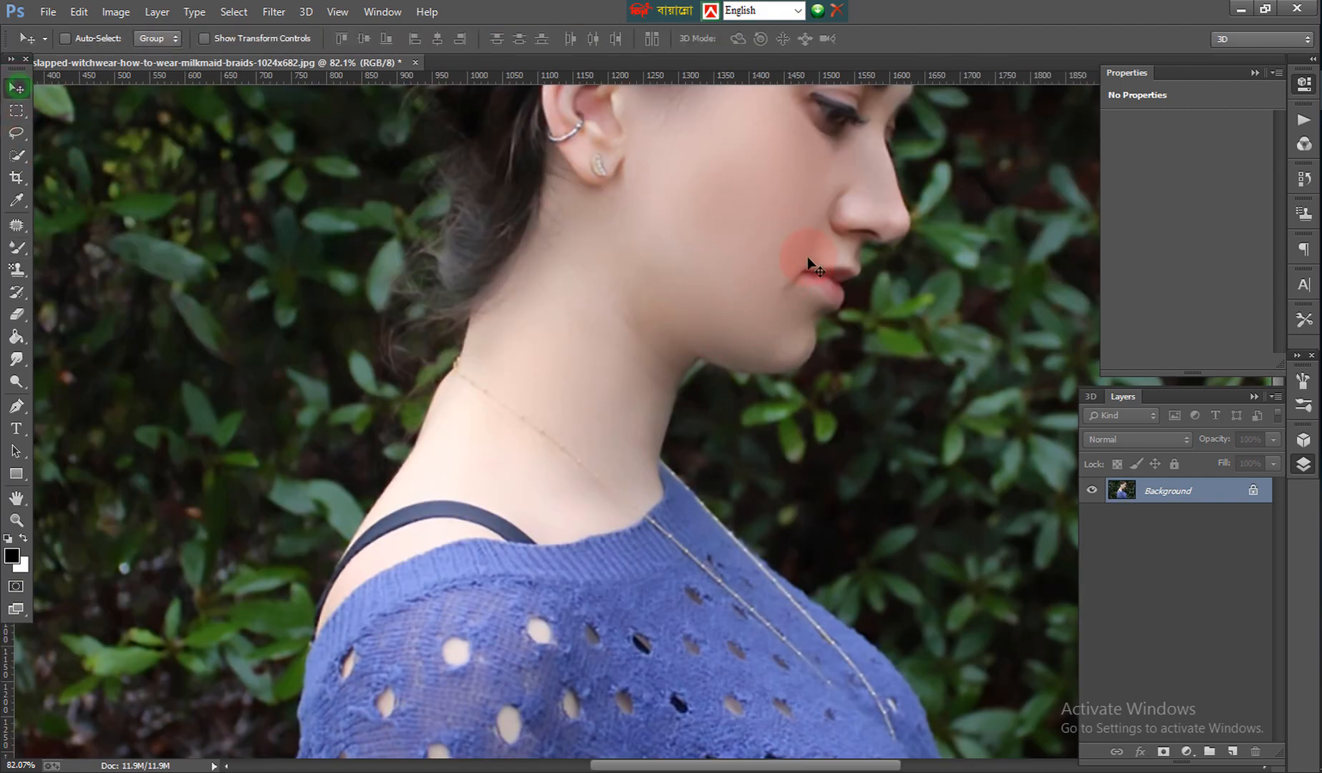
key("ctrl+0")
Step: Select the woman's hair, face, neck and blue sweater with the Quick Selection tool
left_click(27, 203)
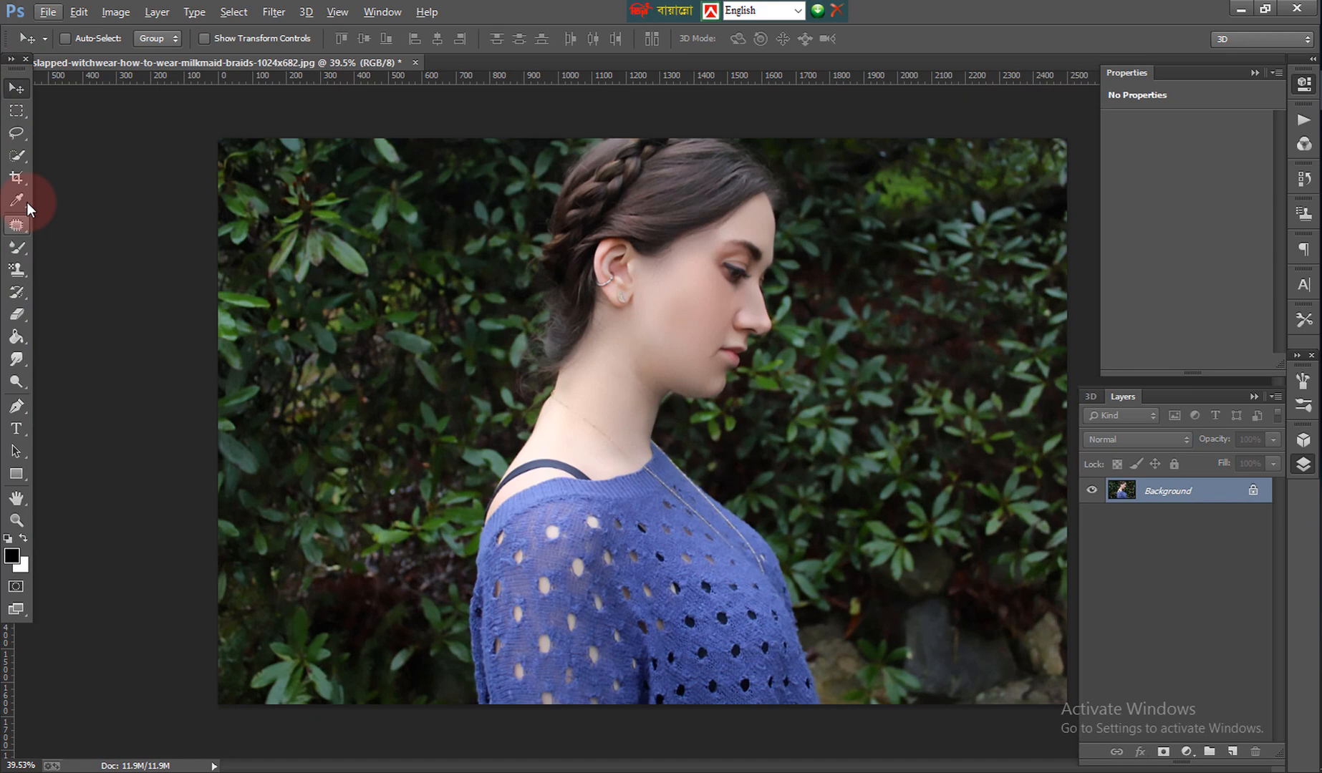
left_click(19, 156)
mouse_move(605, 745)
left_mouse_down()
mouse_move(624, 326)
mouse_move(672, 250)
left_mouse_up()
mouse_move(663, 154)
left_mouse_down()
mouse_move(593, 154)
mouse_move(561, 227)
mouse_move(562, 340)
mouse_move(637, 364)
left_mouse_up()
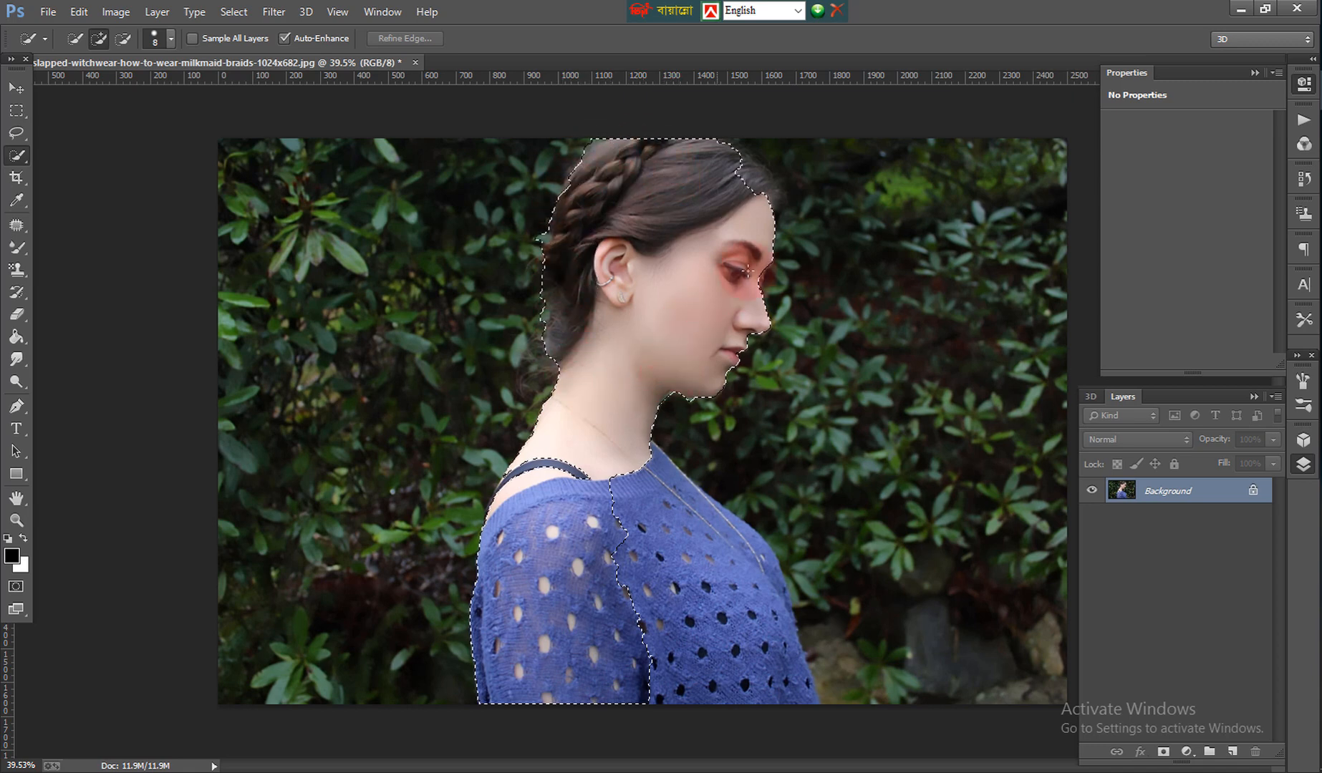
mouse_move(613, 479)
left_mouse_down()
mouse_move(736, 709)
mouse_move(702, 640)
left_mouse_up()
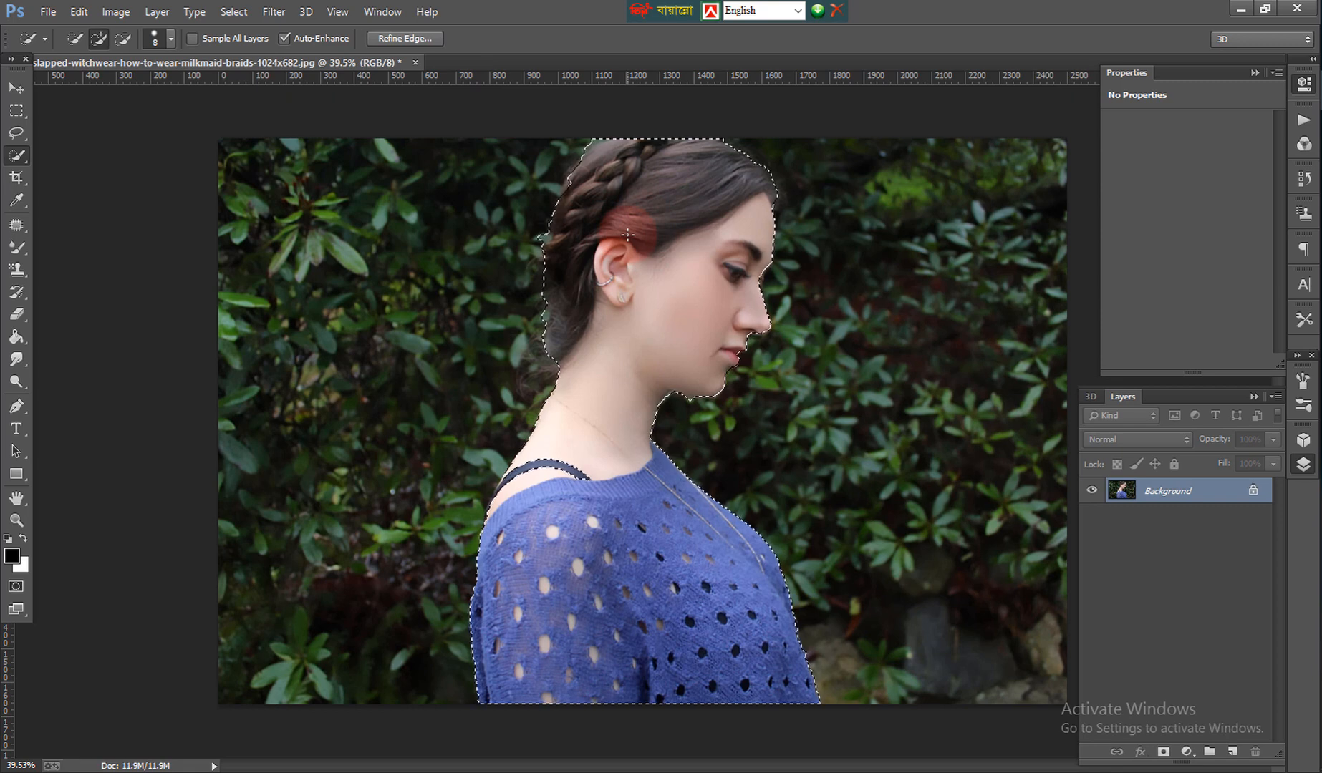
Step: Refine the selection edge along the braid, nape and forehead hair, set Shift Edge to +18%, and output it as a selection
left_click(414, 37)
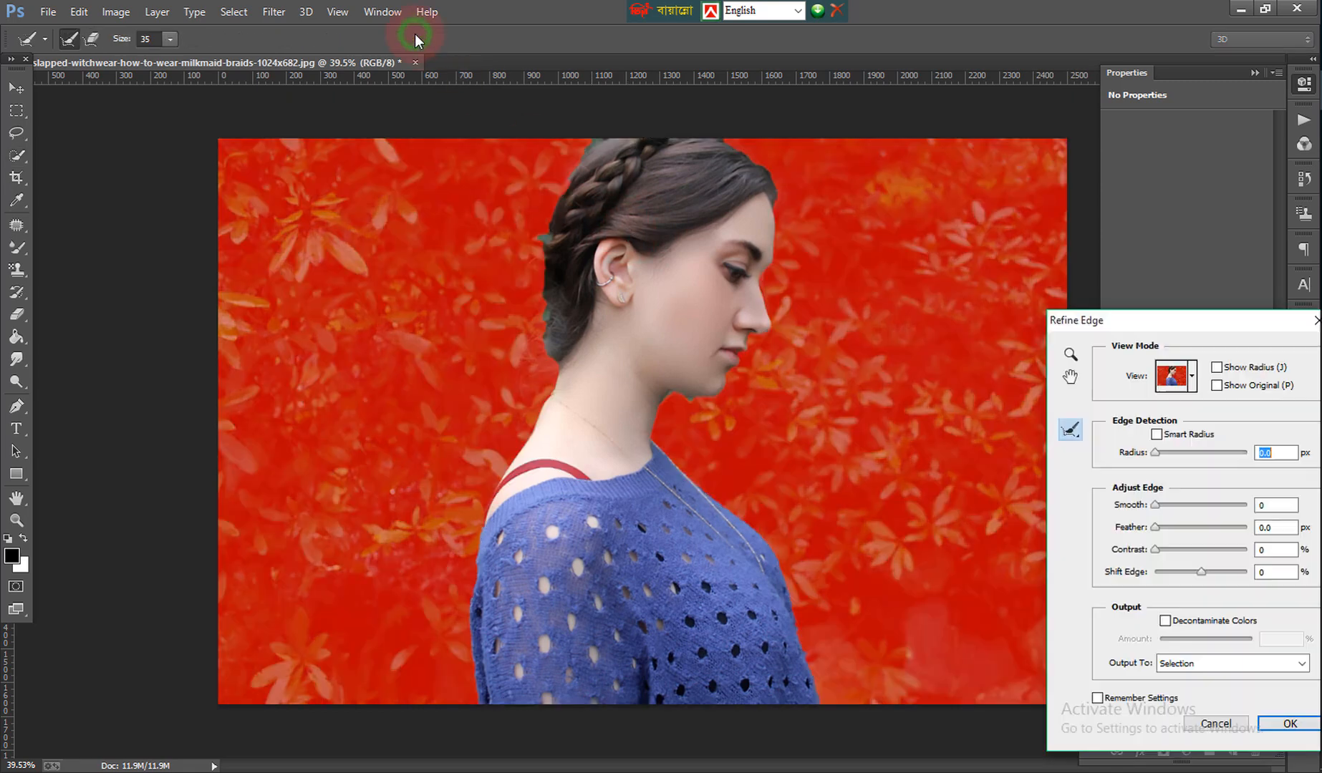
left_click_drag(580, 155, 558, 198)
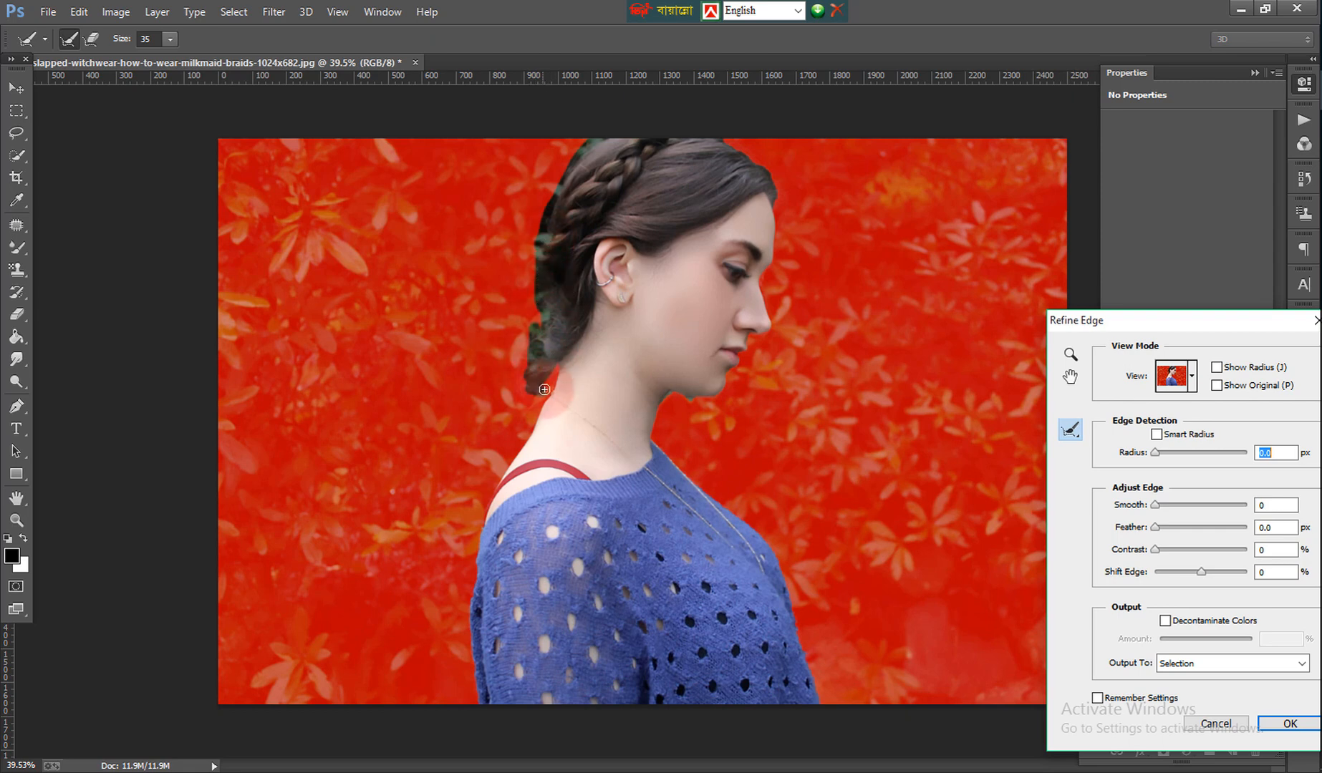
left_click_drag(559, 365, 548, 326)
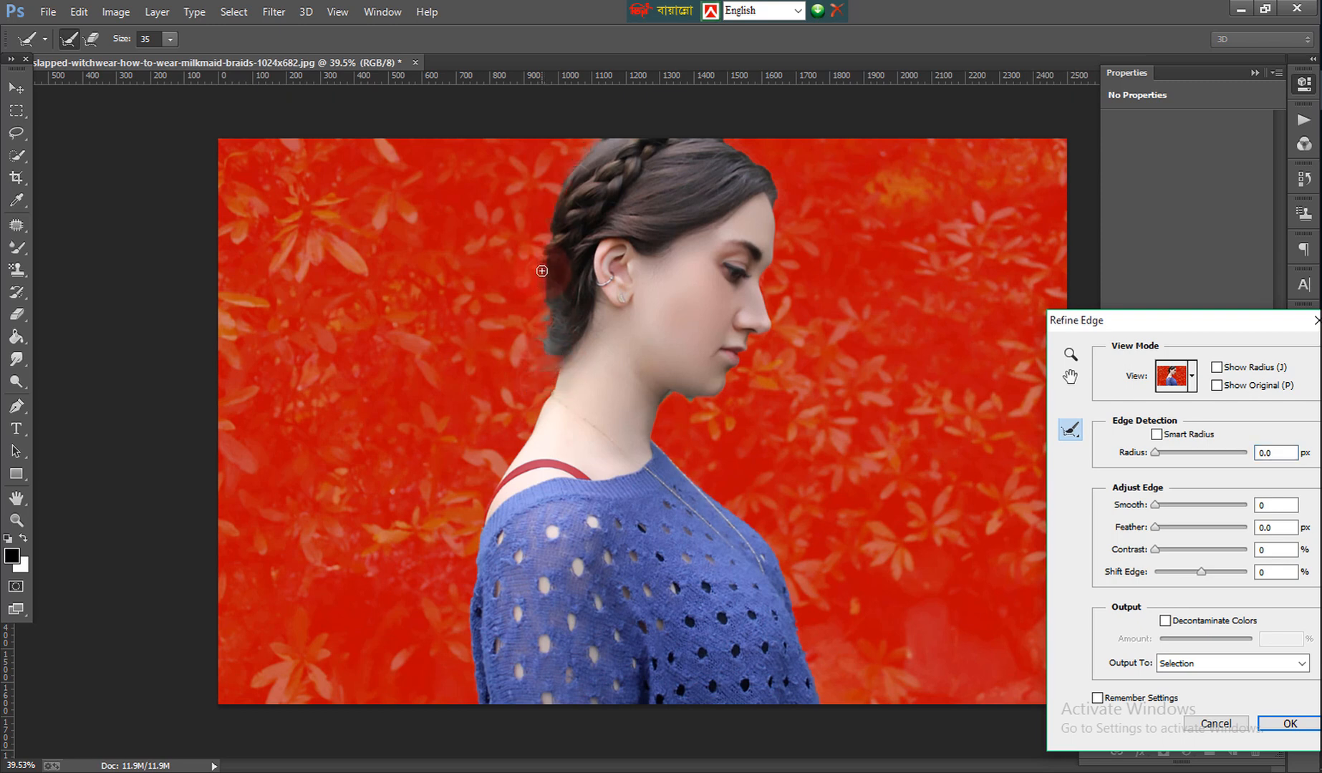
mouse_move(541, 271)
left_mouse_down()
mouse_move(548, 214)
mouse_move(601, 175)
left_mouse_up()
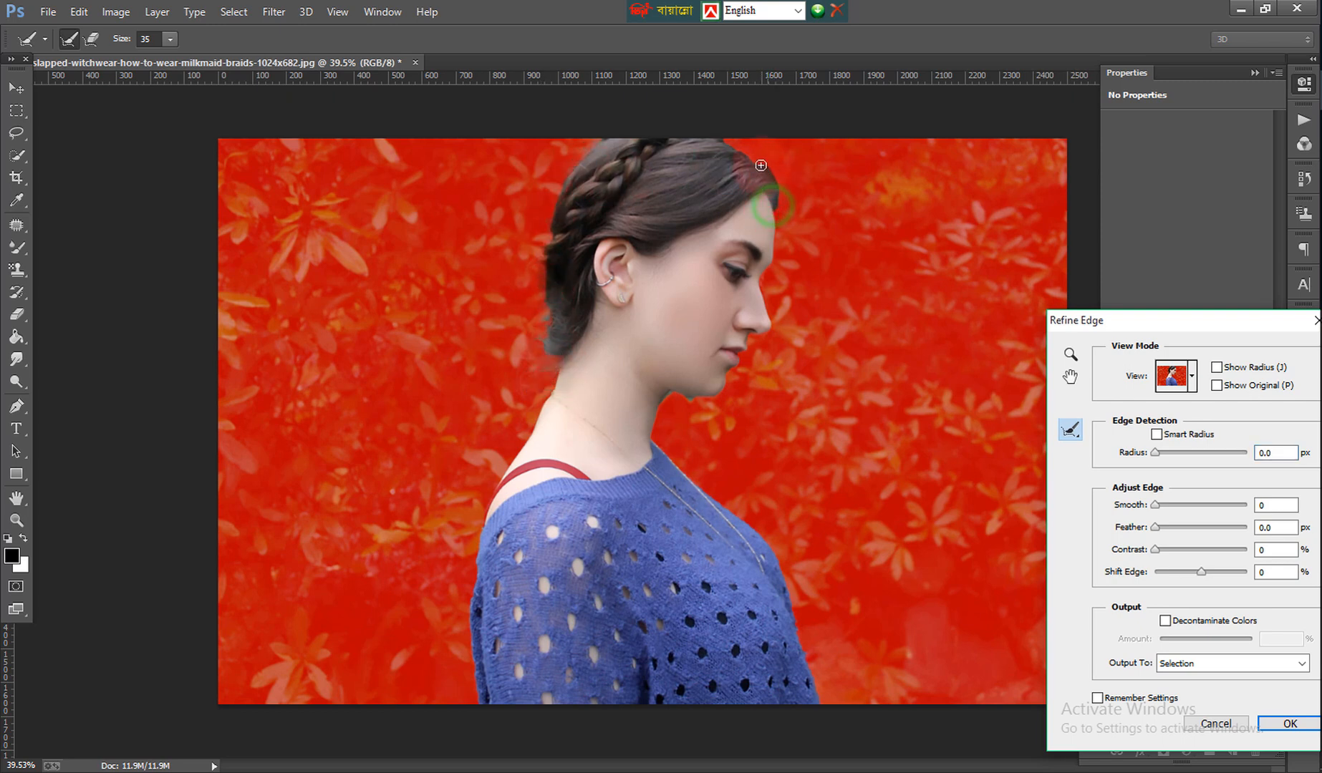
left_click(1201, 572)
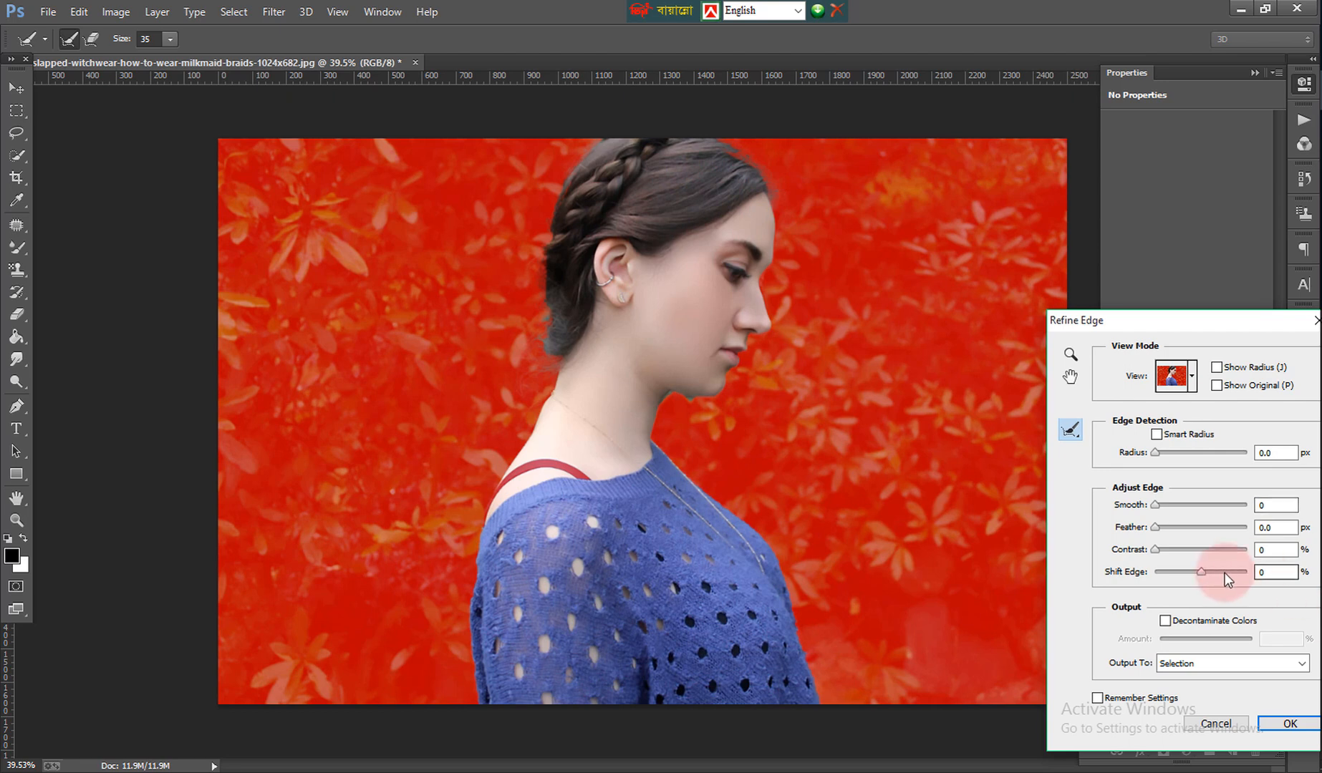
left_click_drag(1199, 572, 1208, 571)
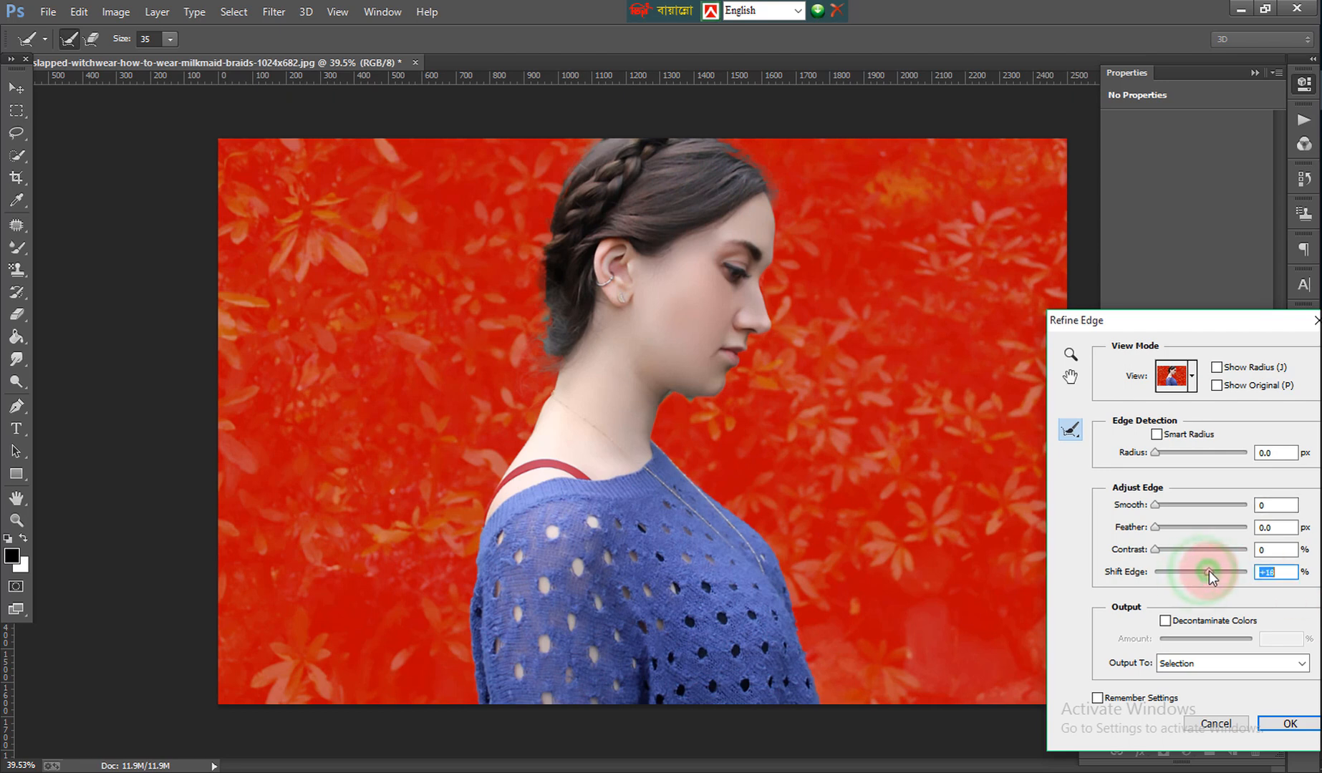
left_click(1281, 722)
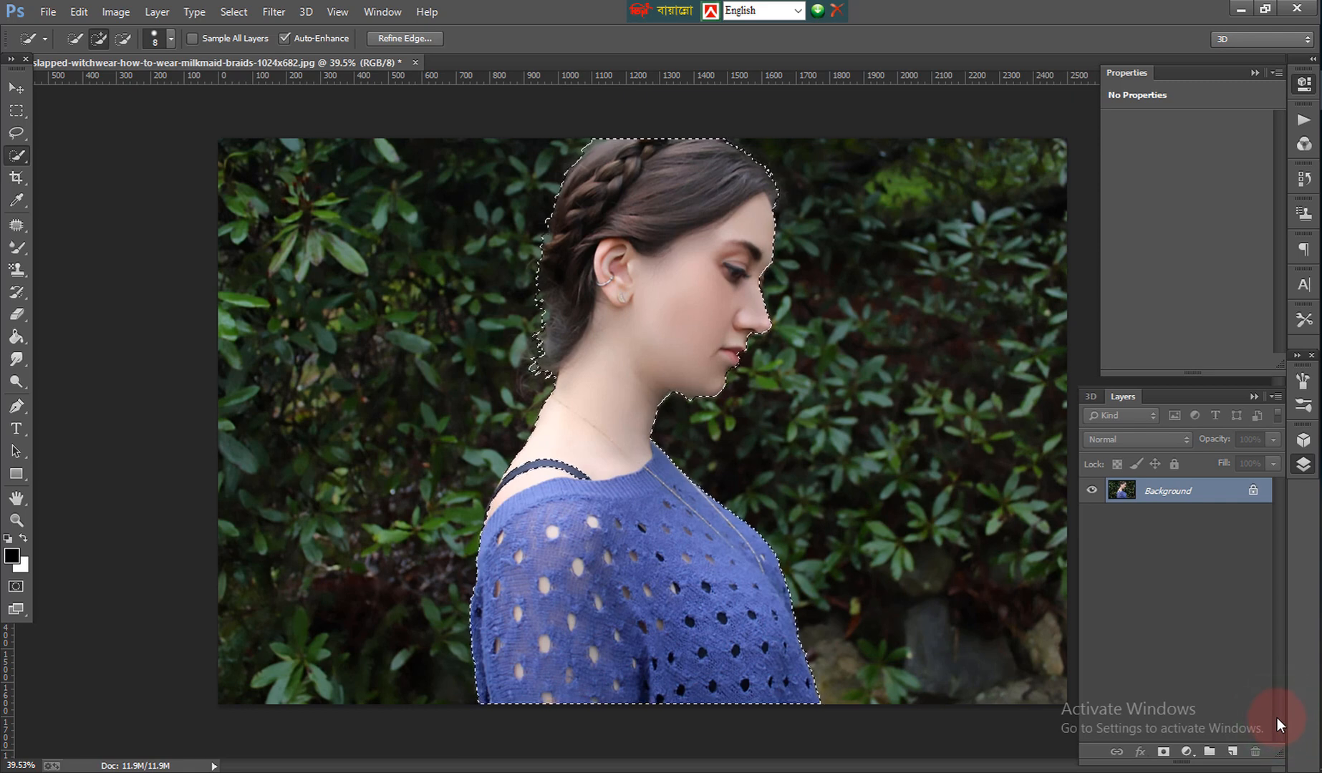
Step: Invert the selection to the background and start a Tilt-Shift blur of 106 px on it
key("ctrl+shift+i")
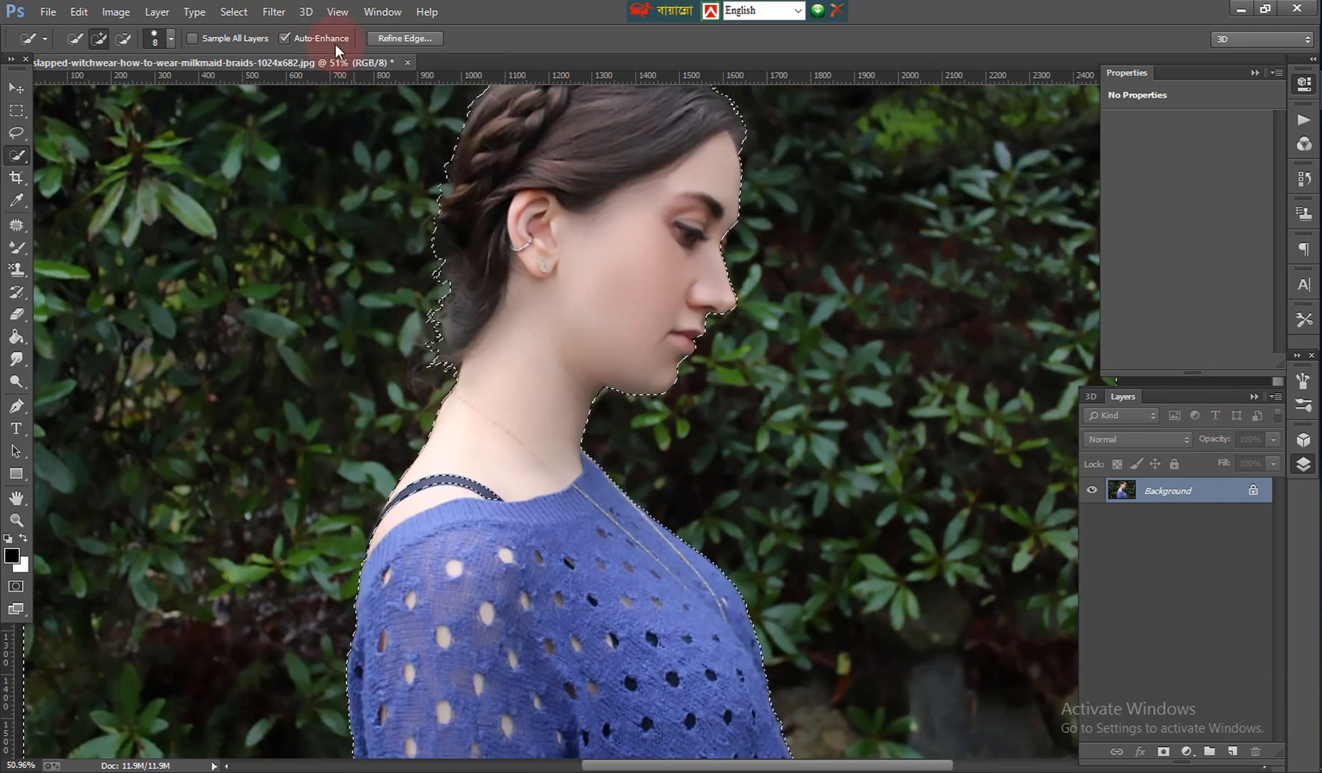
left_click(273, 12)
left_click(402, 215)
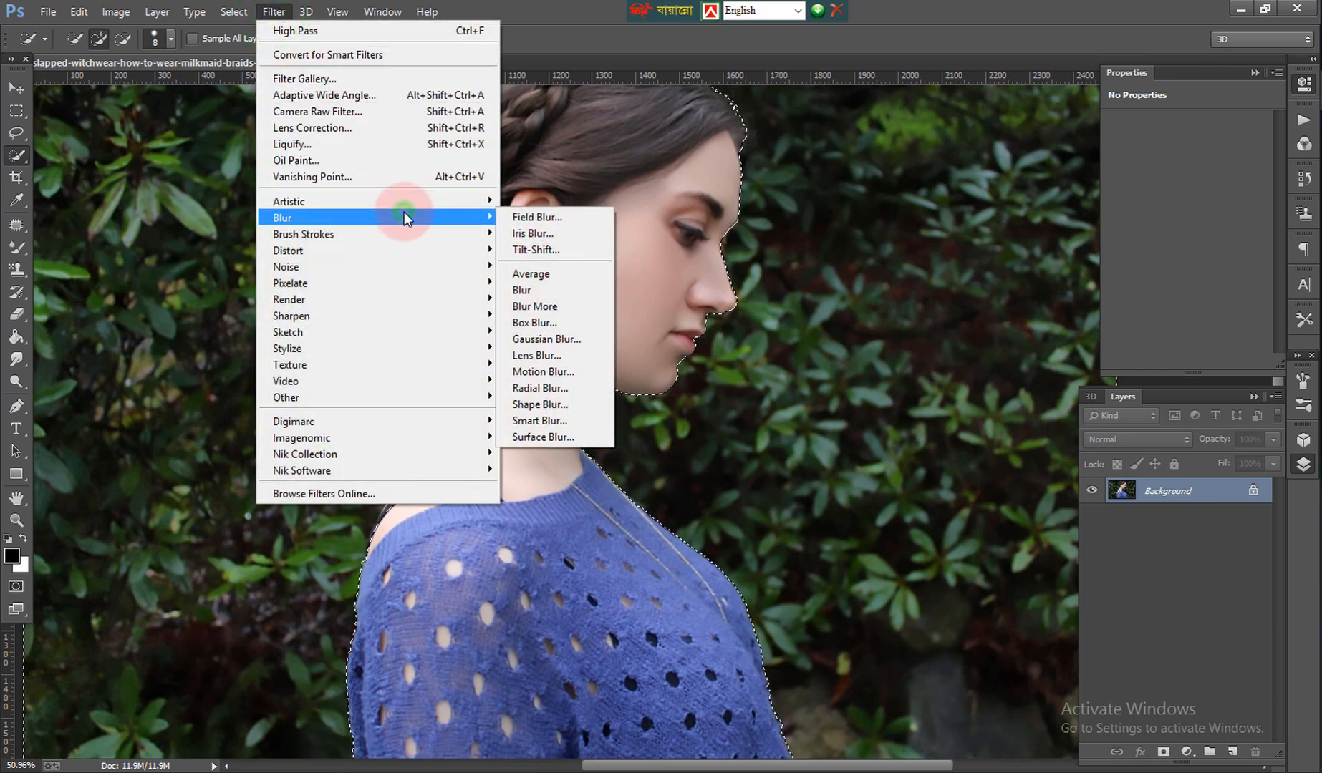
left_click(545, 249)
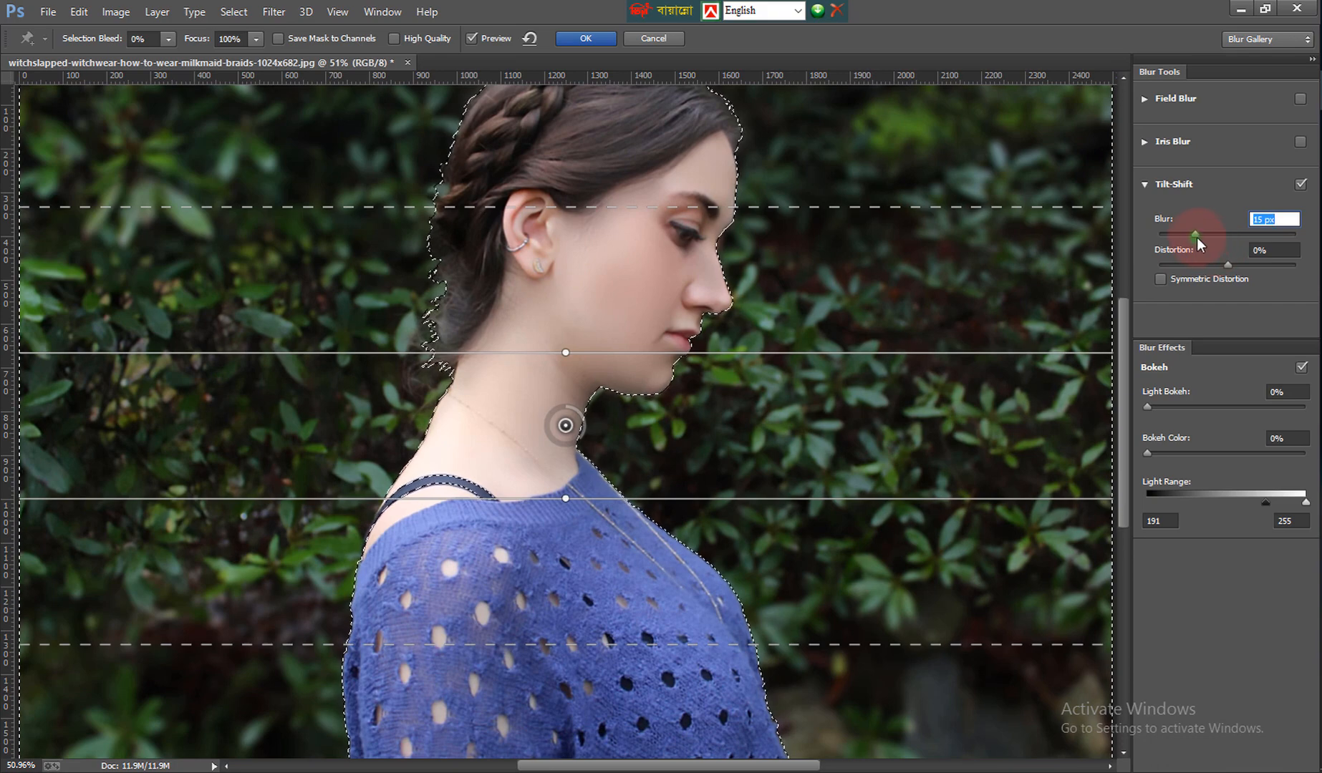
left_click_drag(1195, 238, 1231, 240)
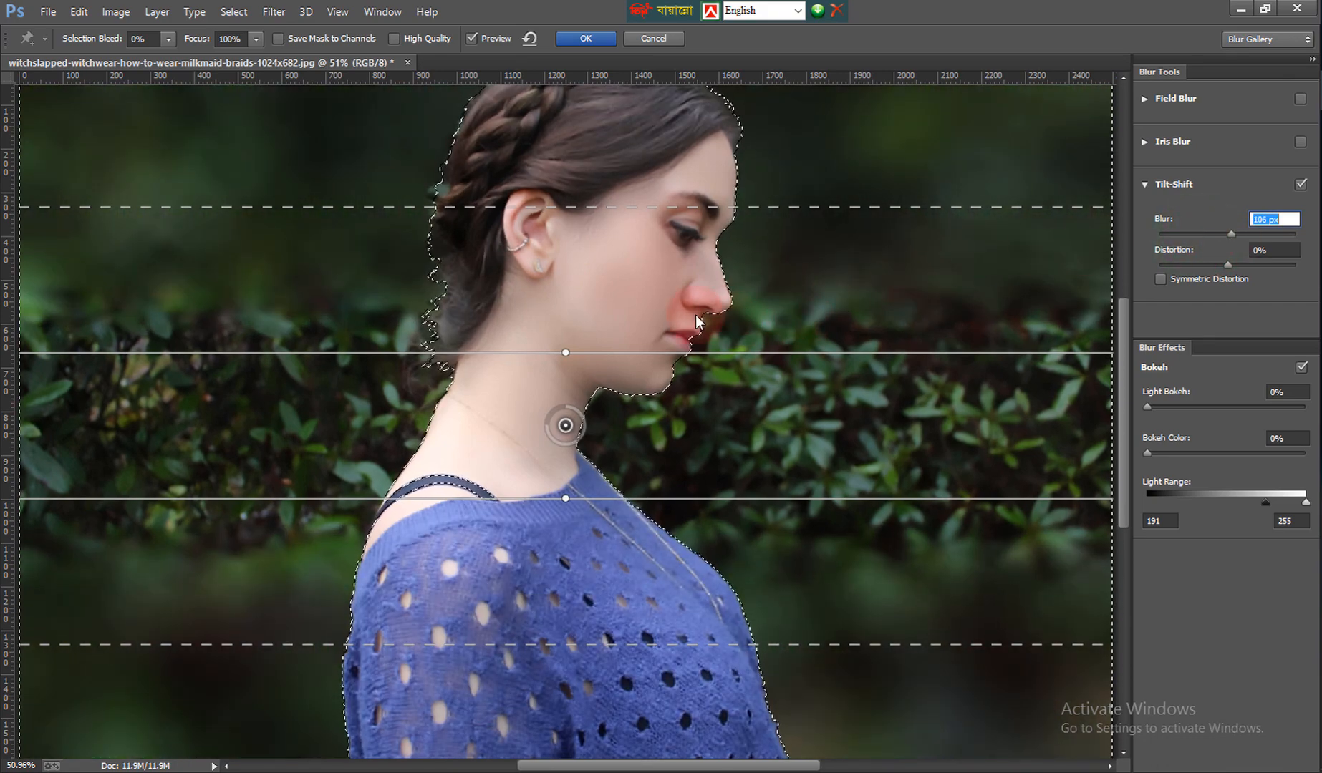
Step: Move the tilt-shift focus centre below the photo and bring the upper dashed transition line down to the woman's shoulder
left_click(604, 335)
left_click(565, 425)
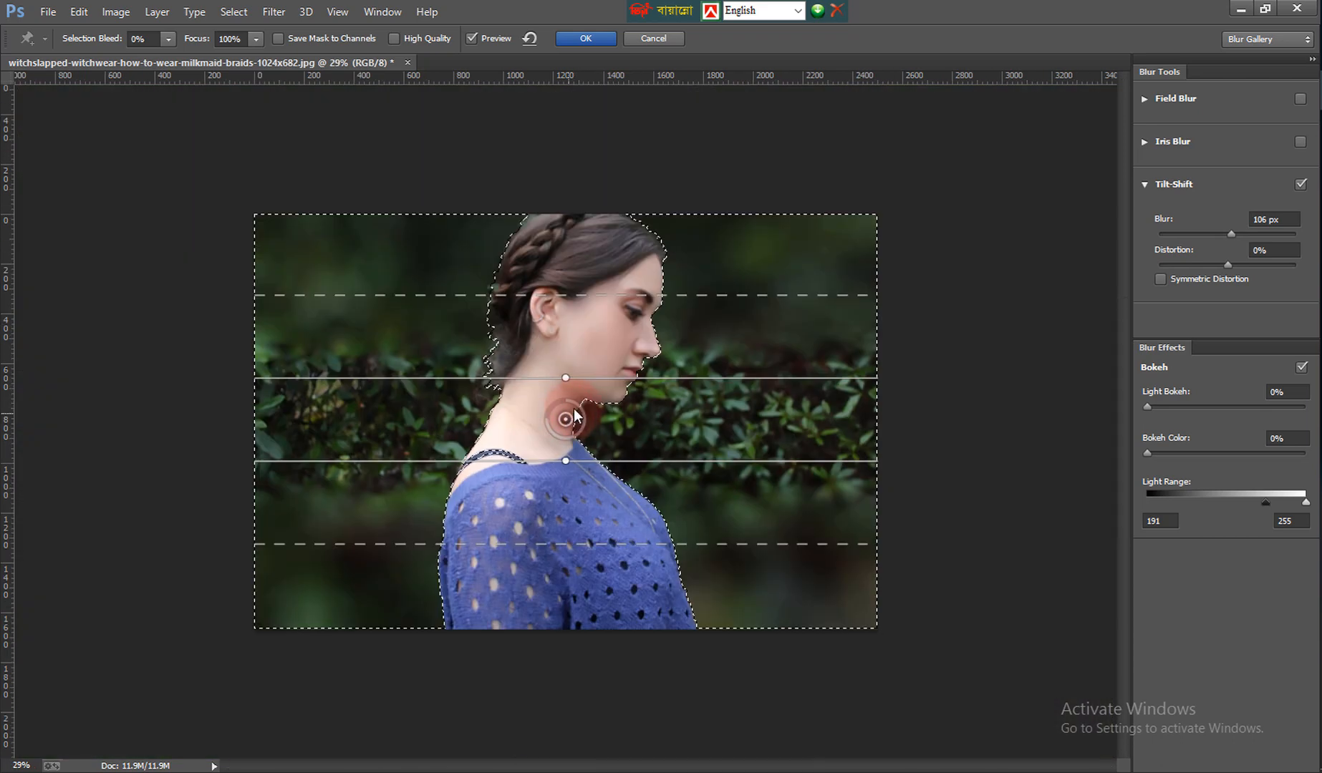
scroll(566, 424, "down", 3)
left_click_drag(545, 441, 539, 701)
left_click_drag(544, 612, 592, 261)
left_click_drag(531, 695, 527, 736)
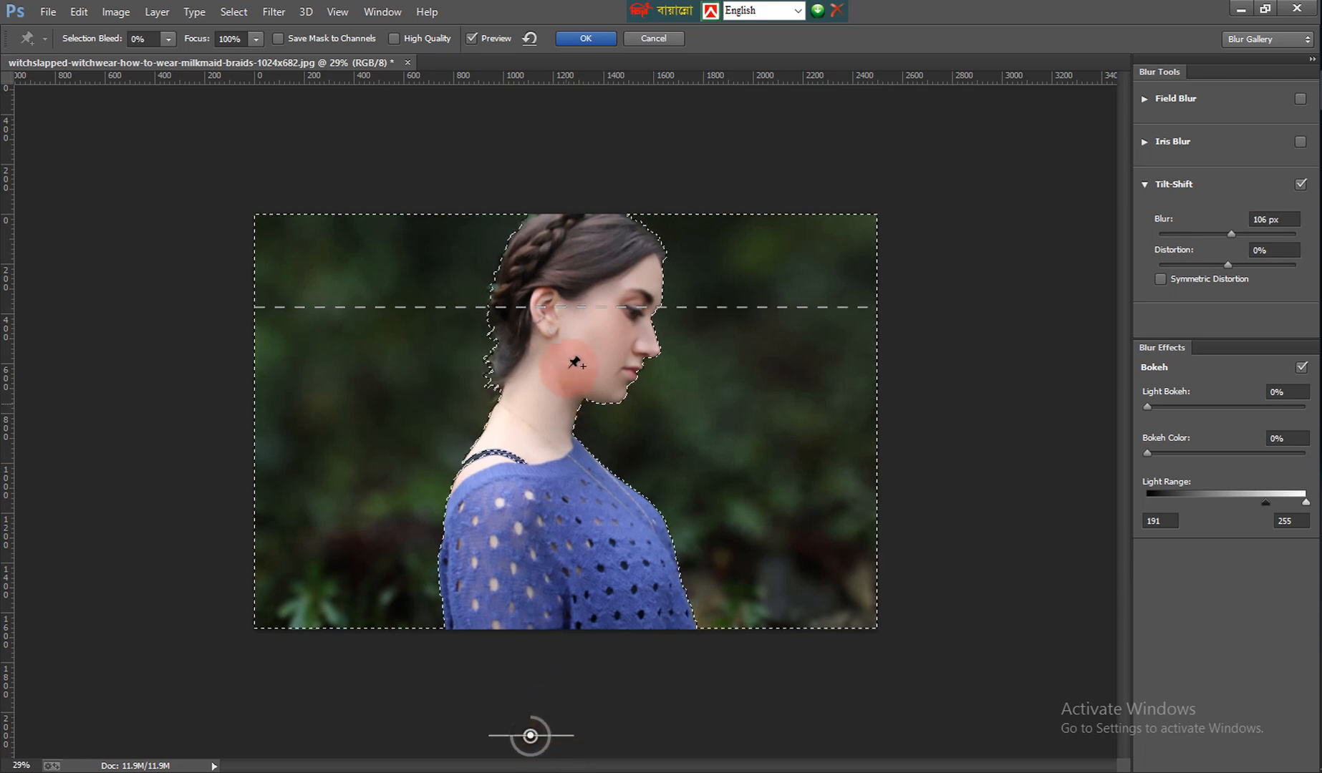
left_click_drag(582, 307, 555, 461)
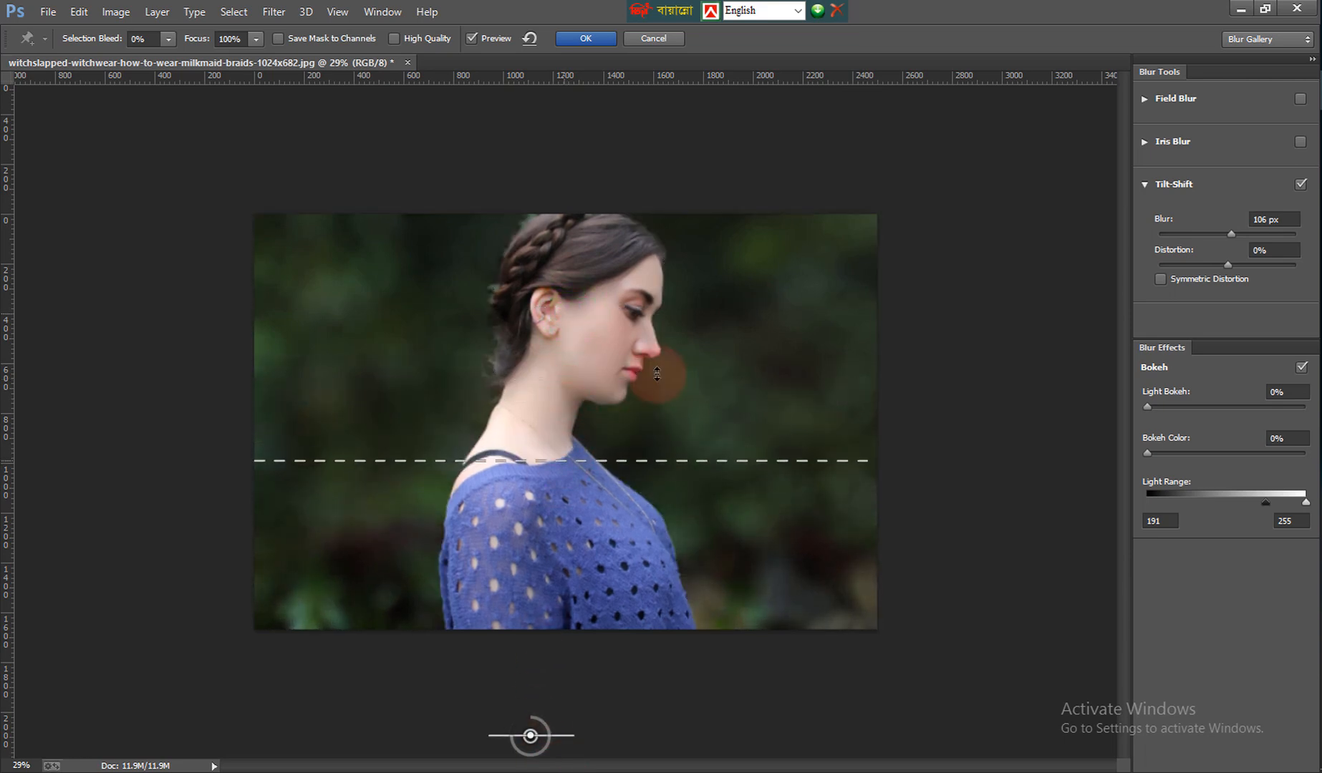
Step: Set the Tilt-Shift blur to 85 px, enable High Quality, and apply it to the background
left_click_drag(1231, 234, 1225, 232)
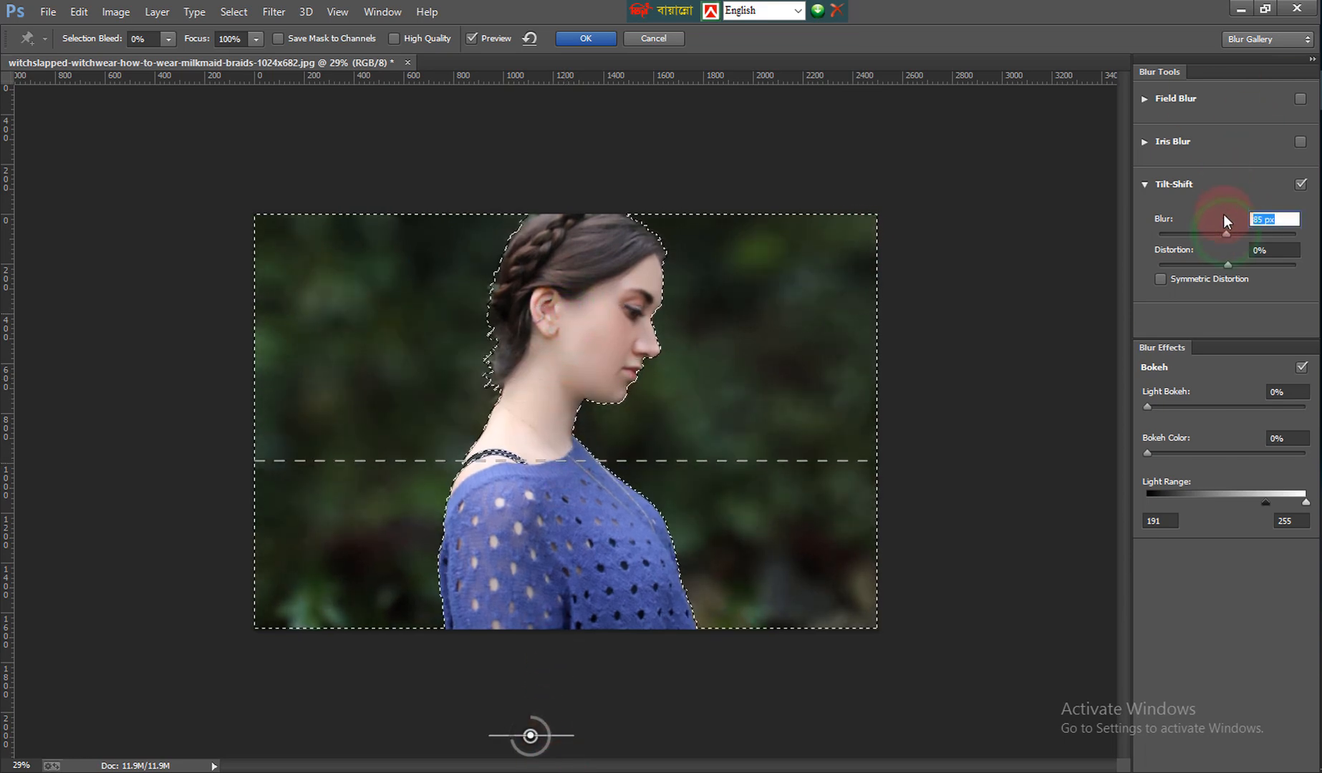
left_click(395, 39)
left_click(585, 38)
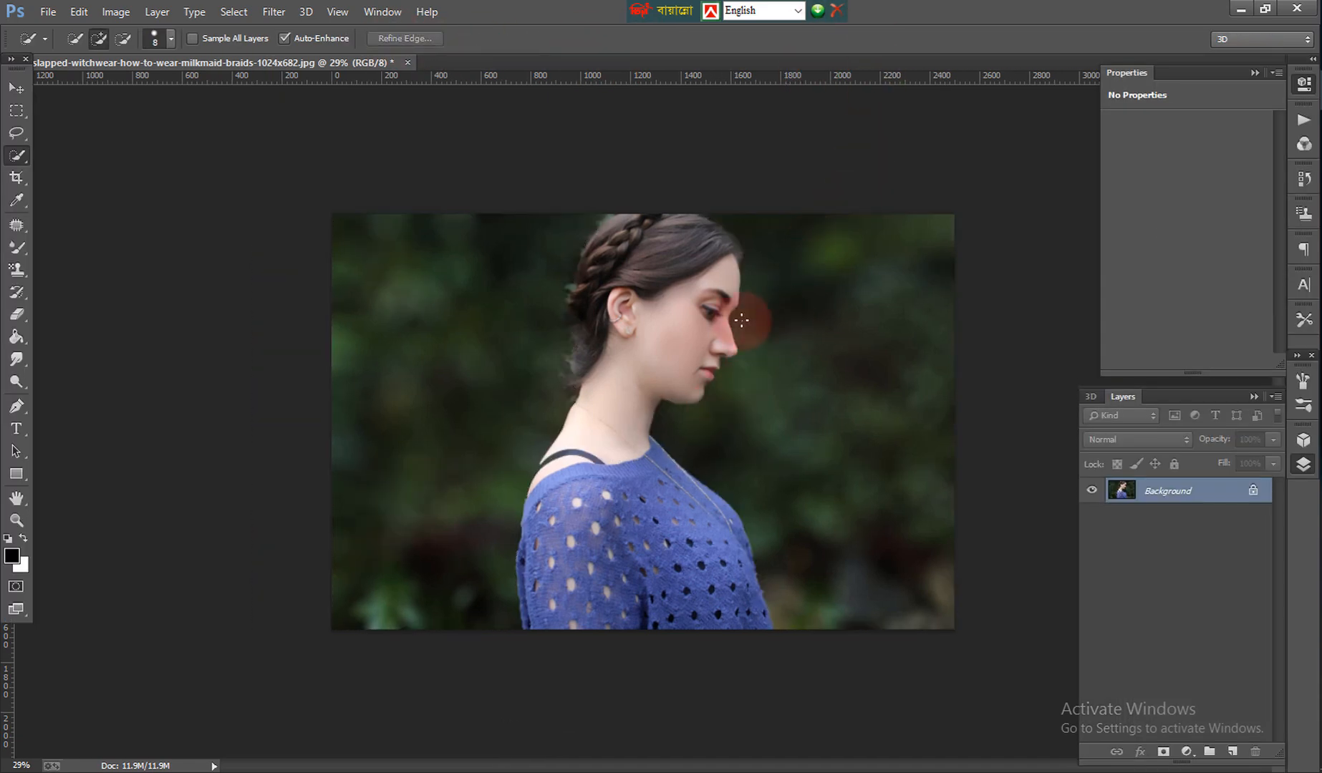
Step: Open the photo in the Camera Raw filter and set the Temperature to +10
left_click(271, 13)
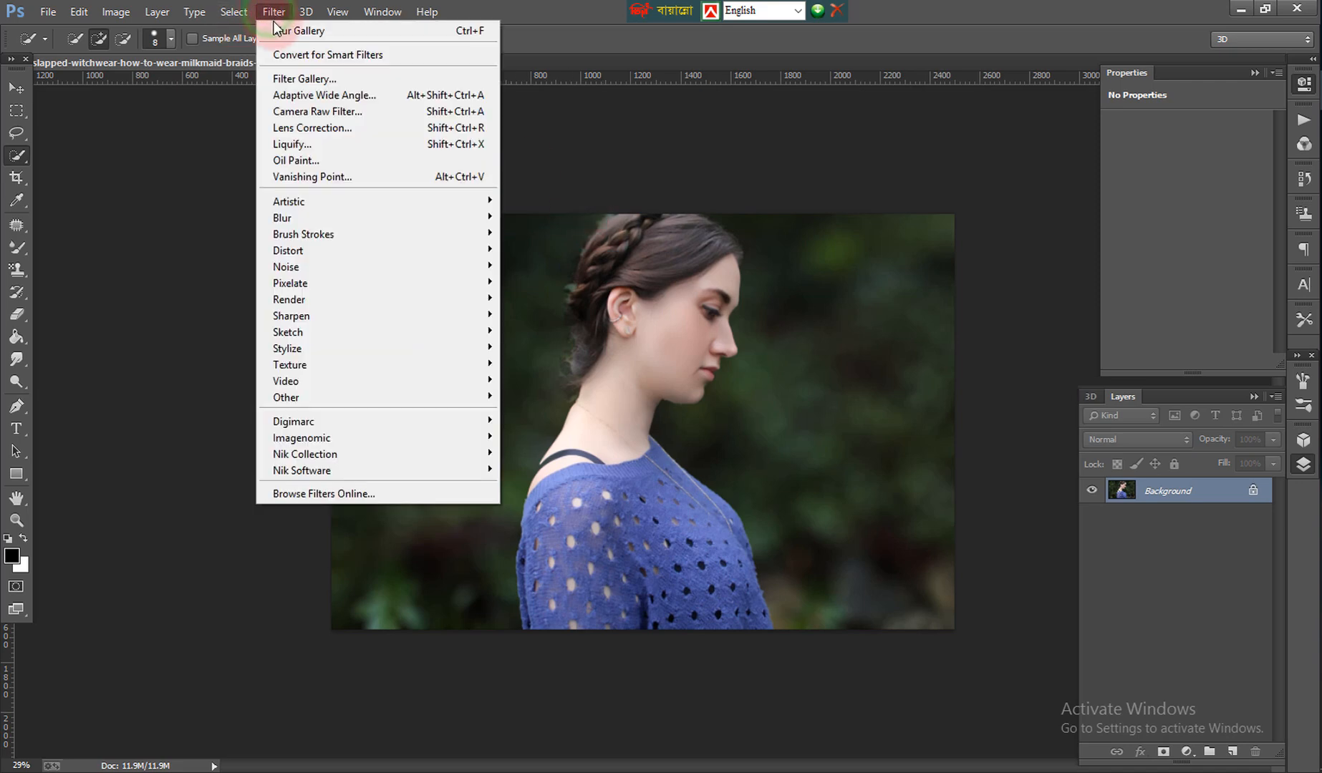
left_click(314, 114)
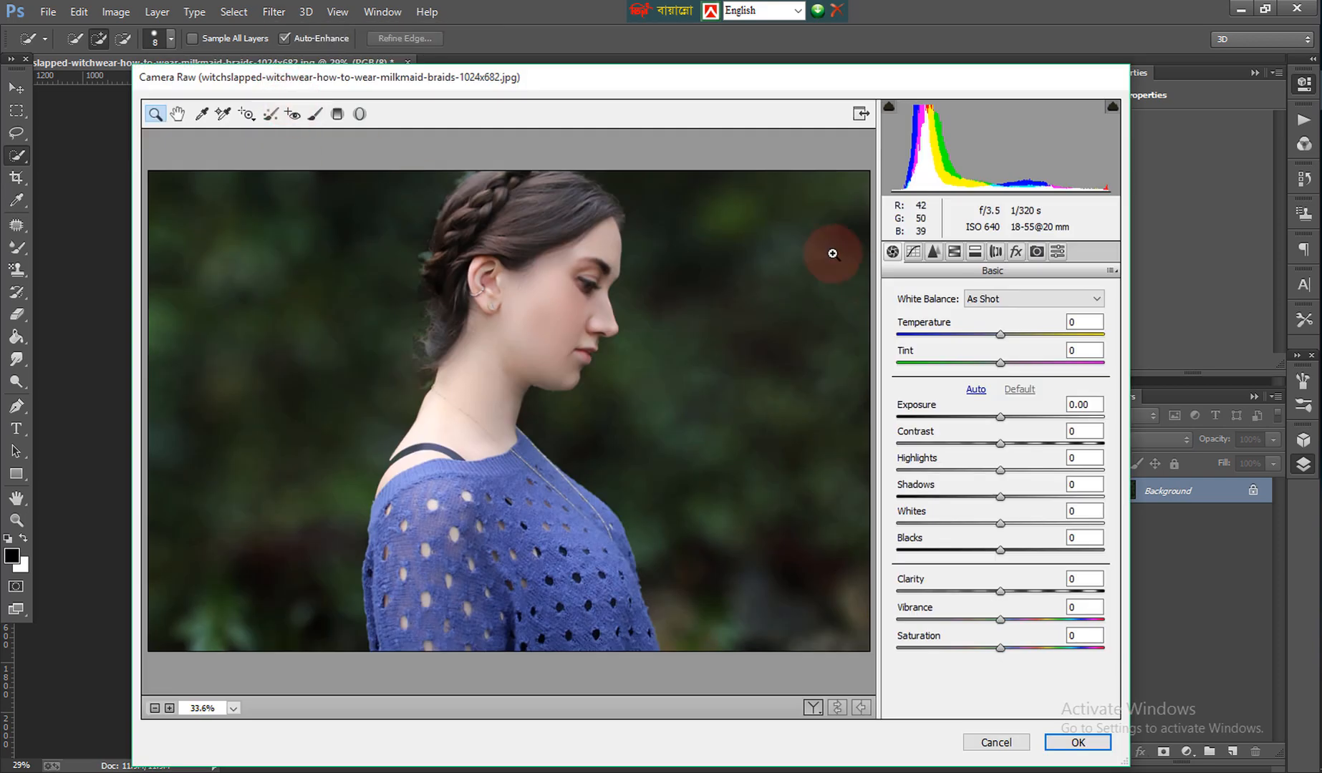
left_click_drag(1002, 336, 1014, 339)
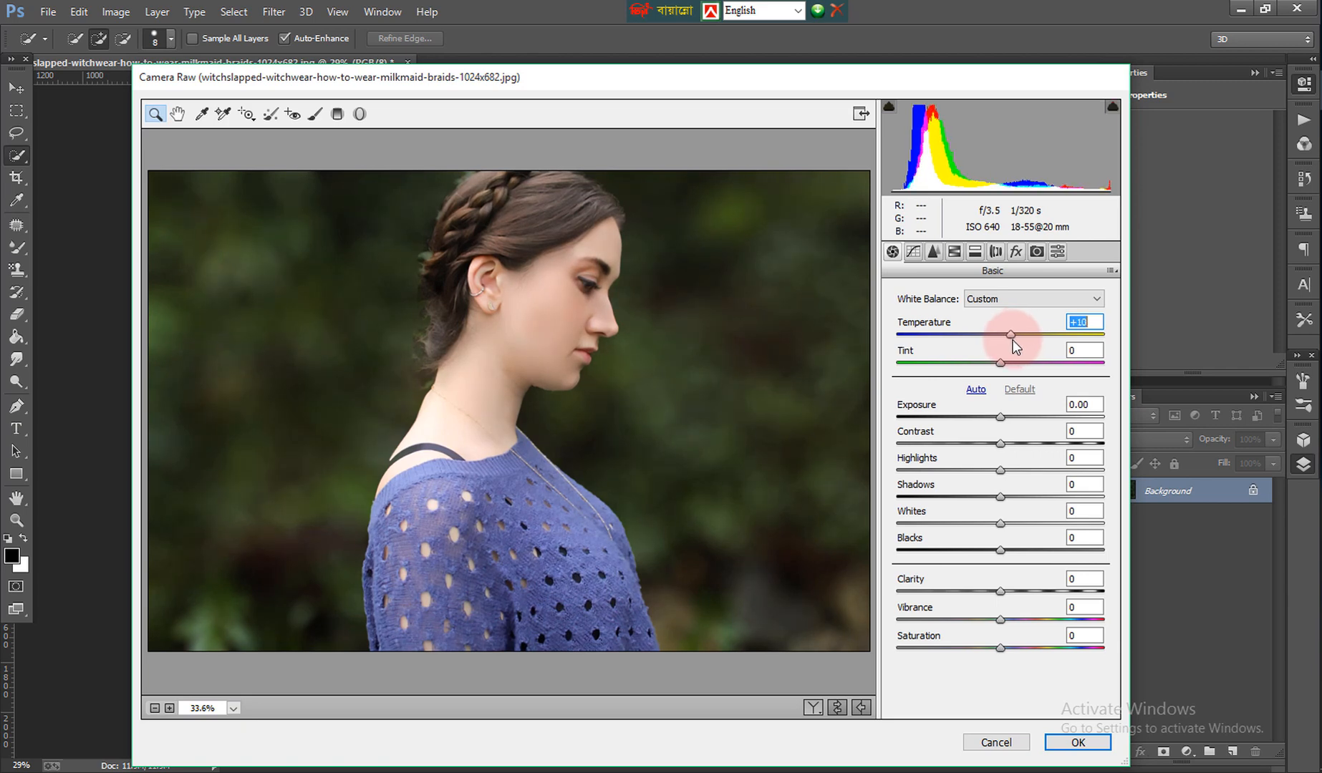
Step: Set the HSL hues to Reds -78, Oranges +38, Yellows -72 and Greens -94
left_click(956, 254)
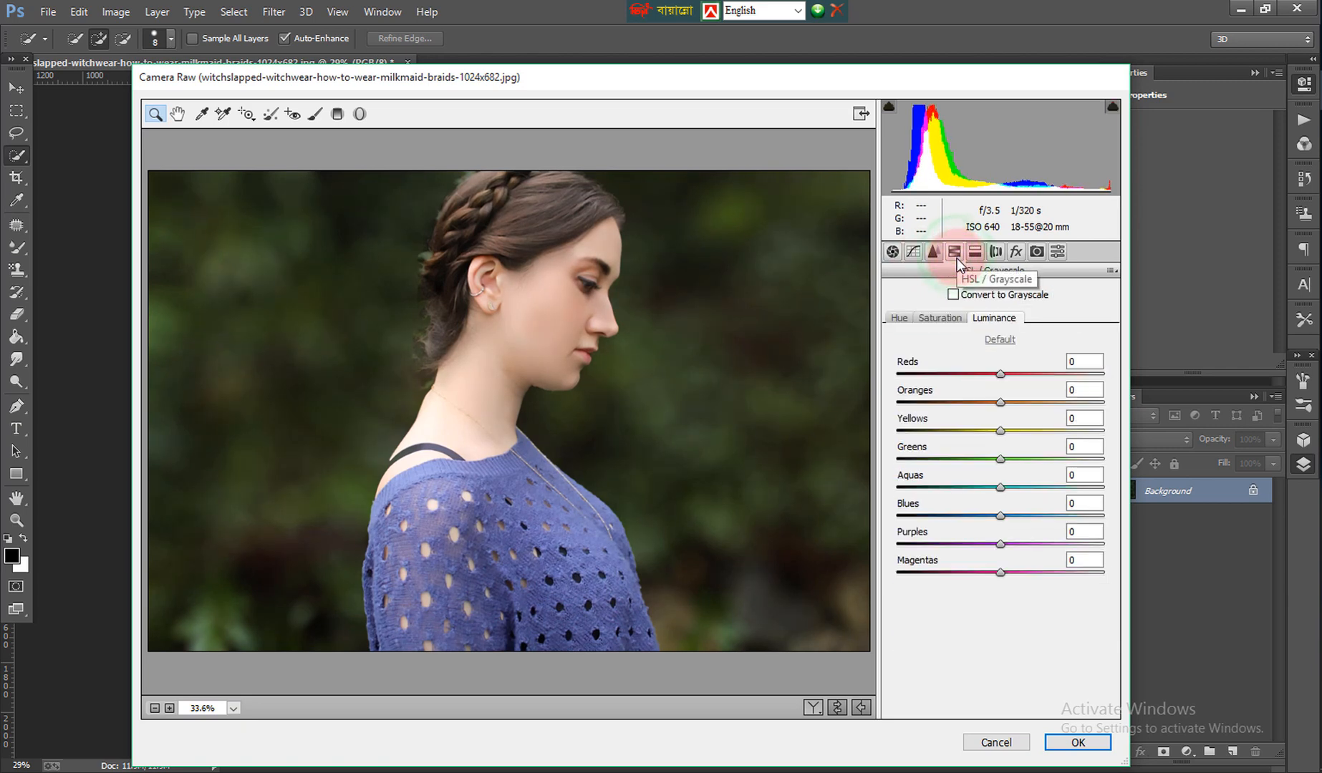
left_click(898, 319)
left_click_drag(1001, 402, 926, 431)
left_click_drag(1000, 459, 903, 461)
left_click_drag(1035, 403, 1037, 407)
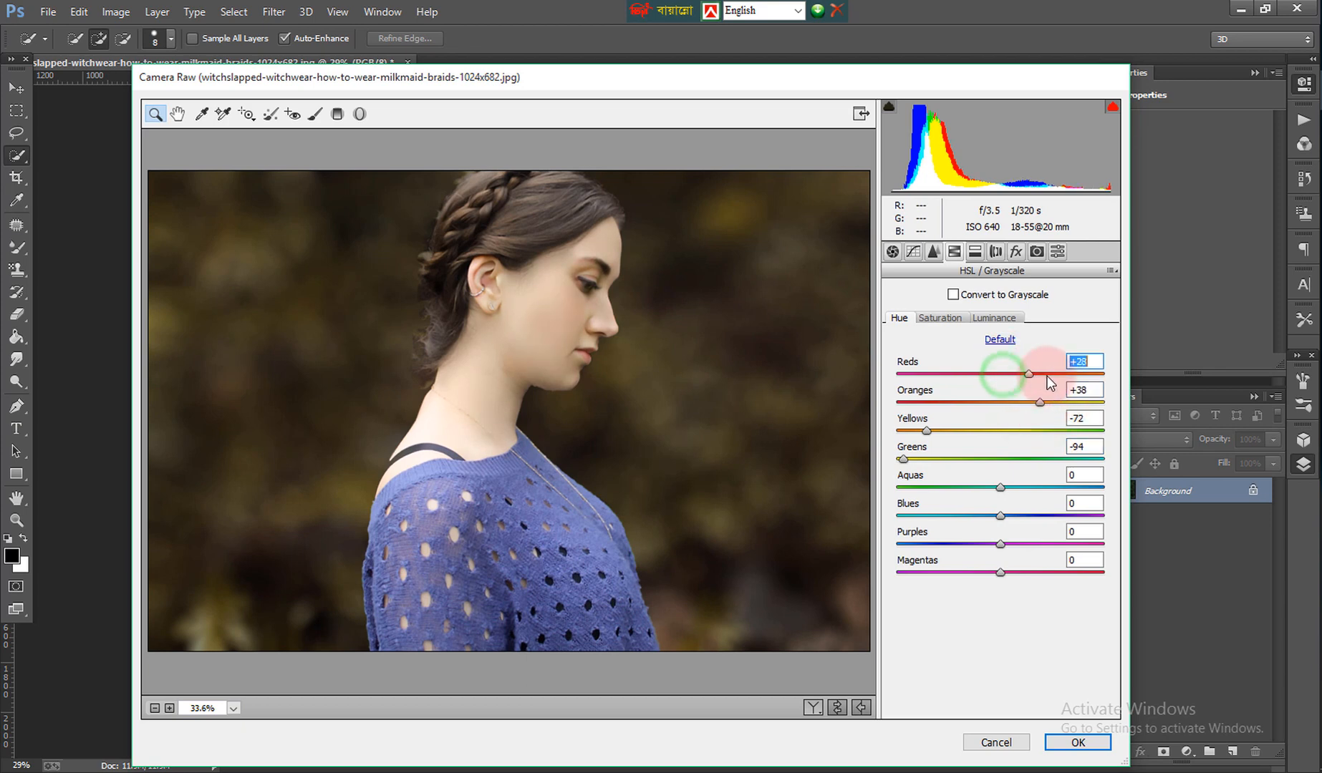
left_click_drag(1047, 376, 1064, 376)
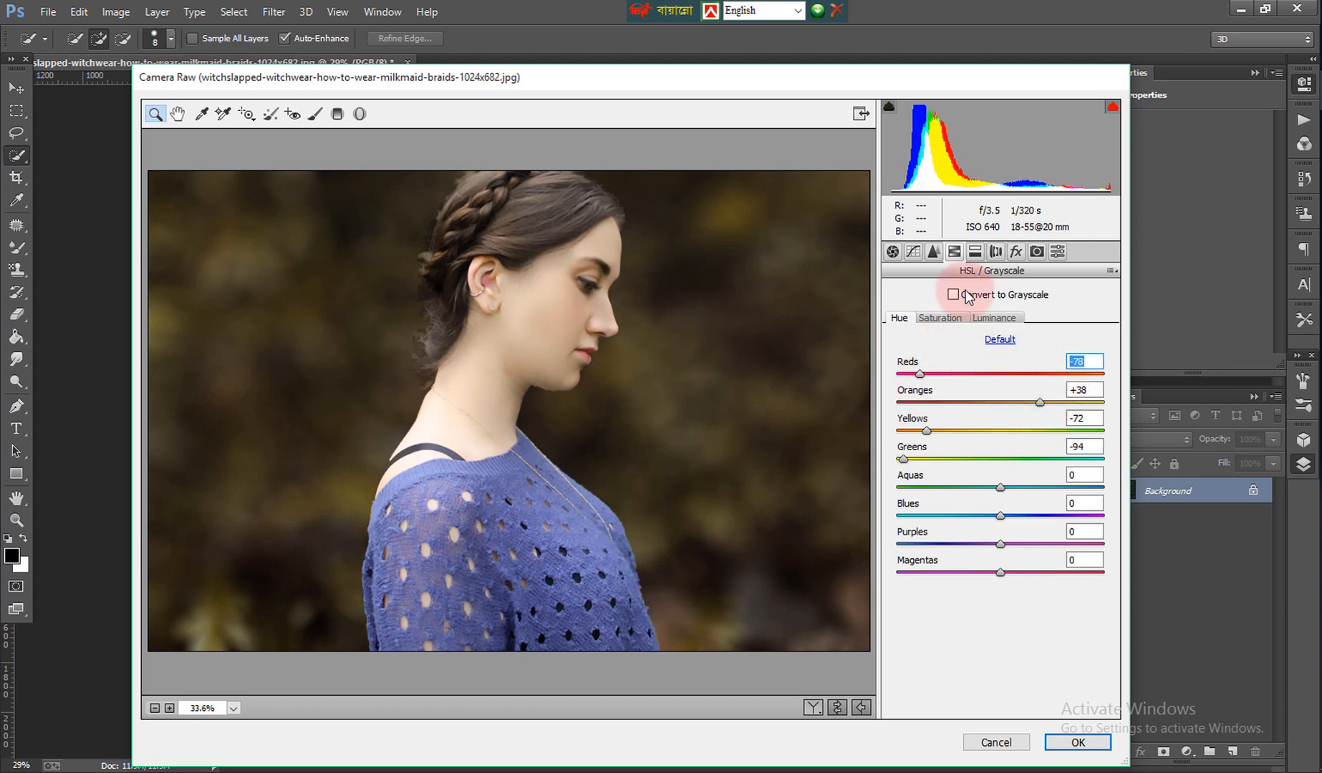
Step: Set the HSL saturation to Reds +59, Oranges +23, Yellows +63, Greens -11 and Aquas -91
left_click(940, 317)
left_click_drag(996, 382, 1062, 373)
left_click_drag(1001, 402, 1065, 431)
left_click(1001, 458)
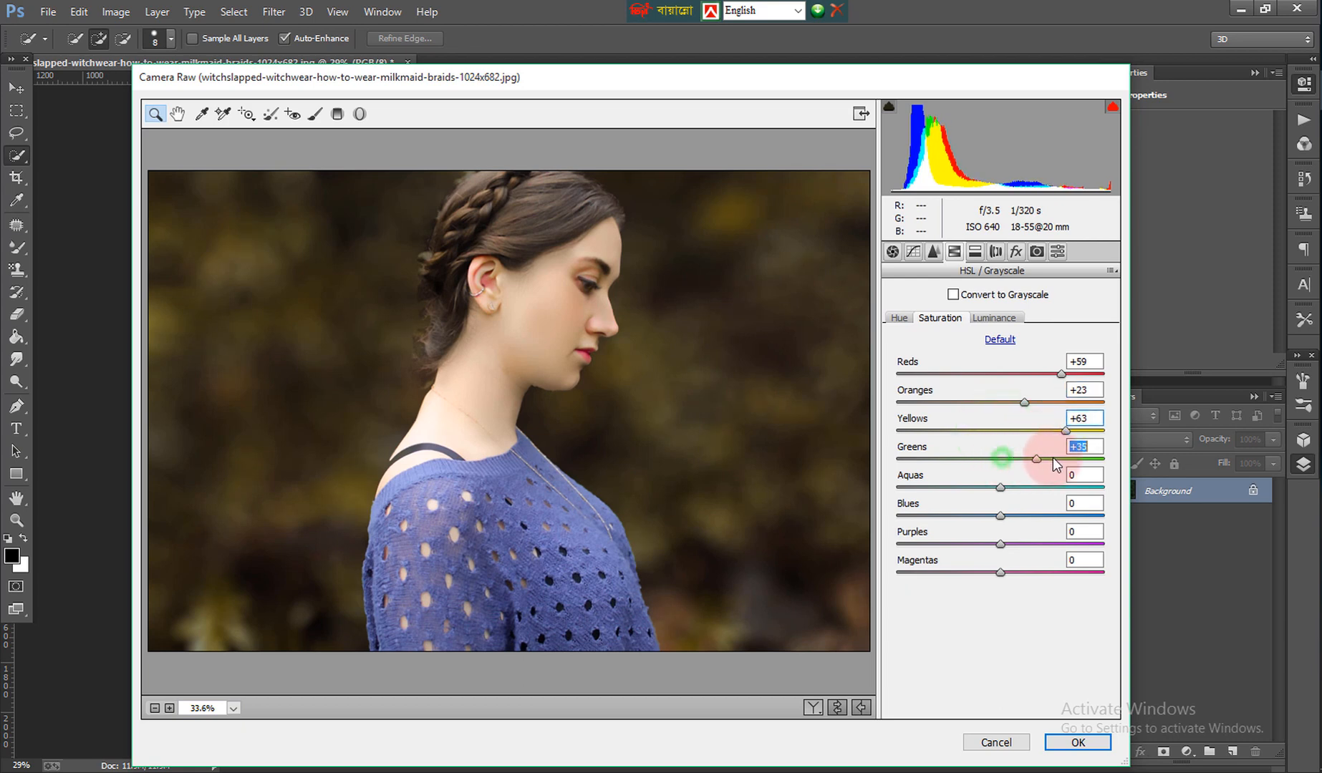
left_click_drag(1001, 458, 908, 487)
left_click_drag(1001, 545, 1003, 548)
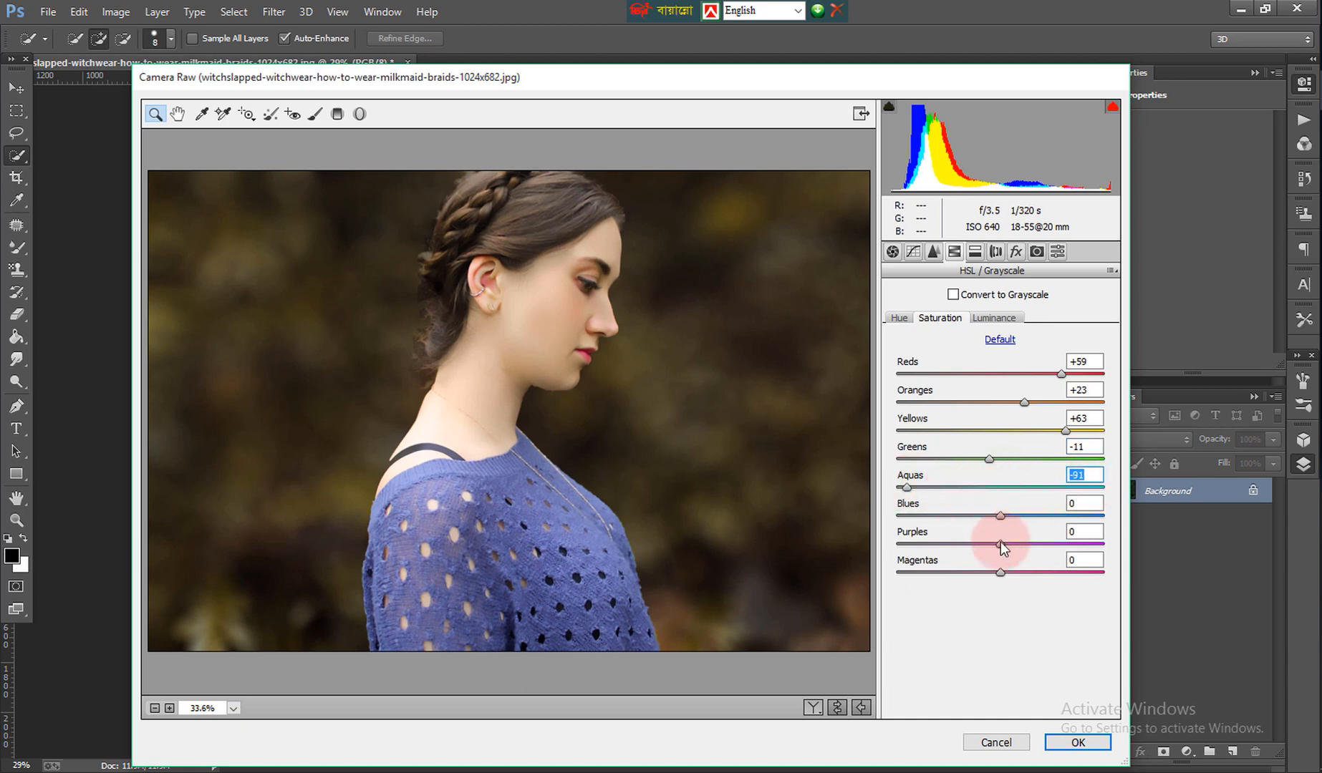
Step: Set the HSL luminance to Reds -3, Oranges +16, Aquas +43 and Blues +46, and apply the Camera Raw adjustments
left_click(994, 318)
left_click_drag(1017, 404, 1049, 377)
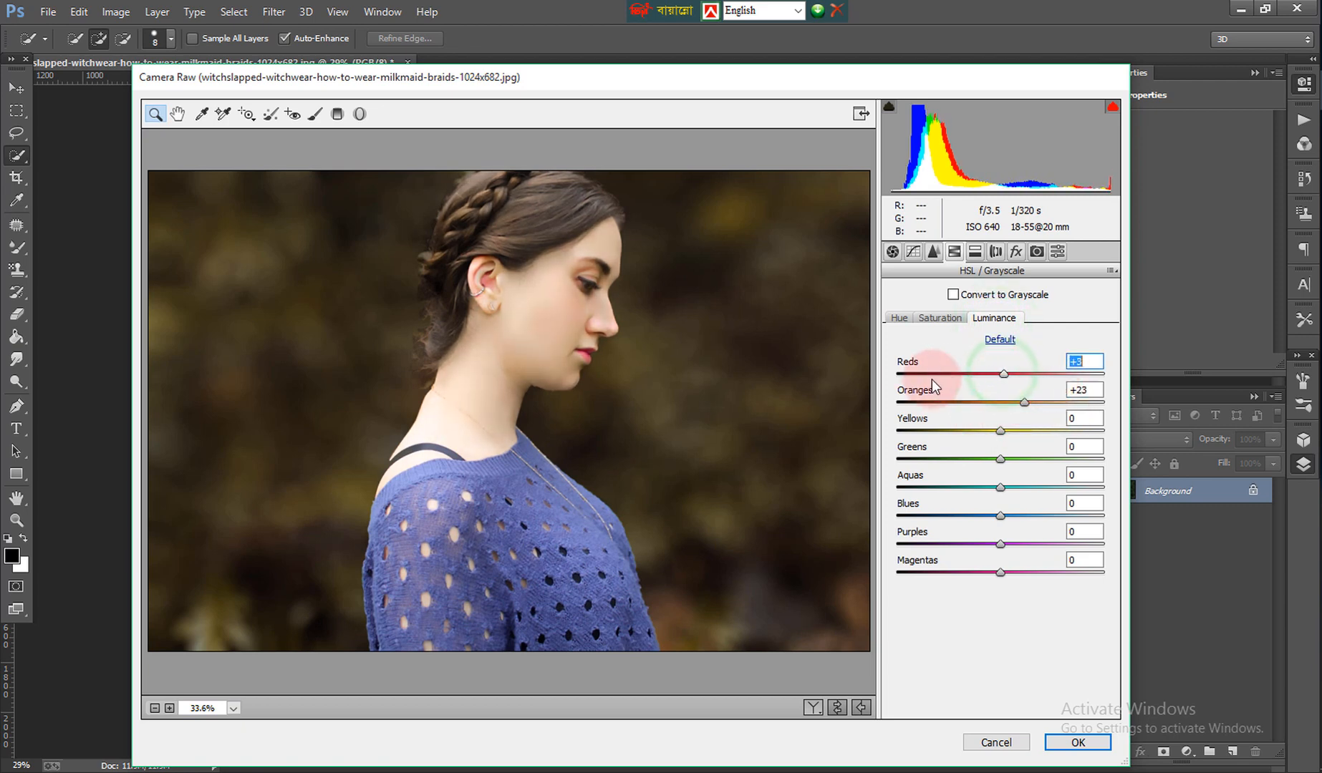
left_click_drag(931, 379, 997, 390)
mouse_move(1023, 402)
left_mouse_down()
mouse_move(972, 404)
mouse_move(1008, 404)
left_mouse_up()
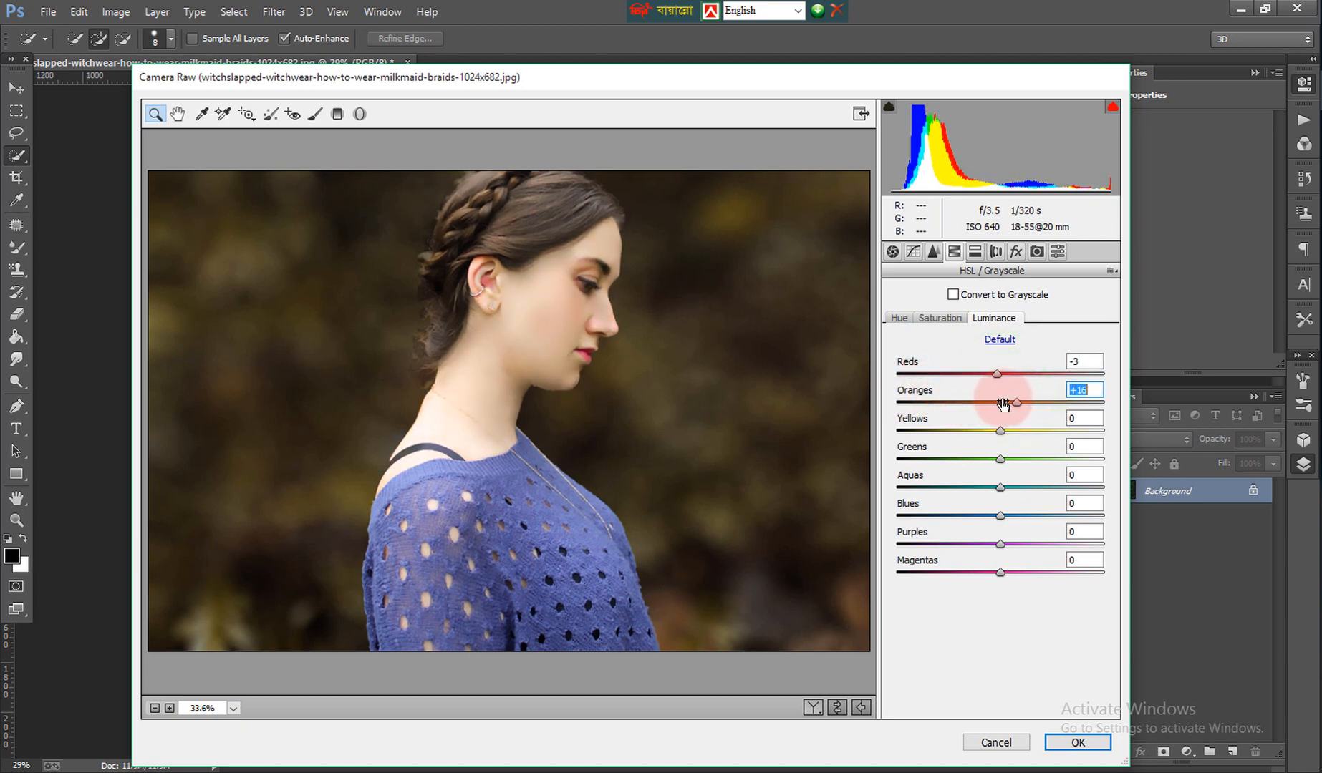
left_click_drag(1034, 487, 1047, 516)
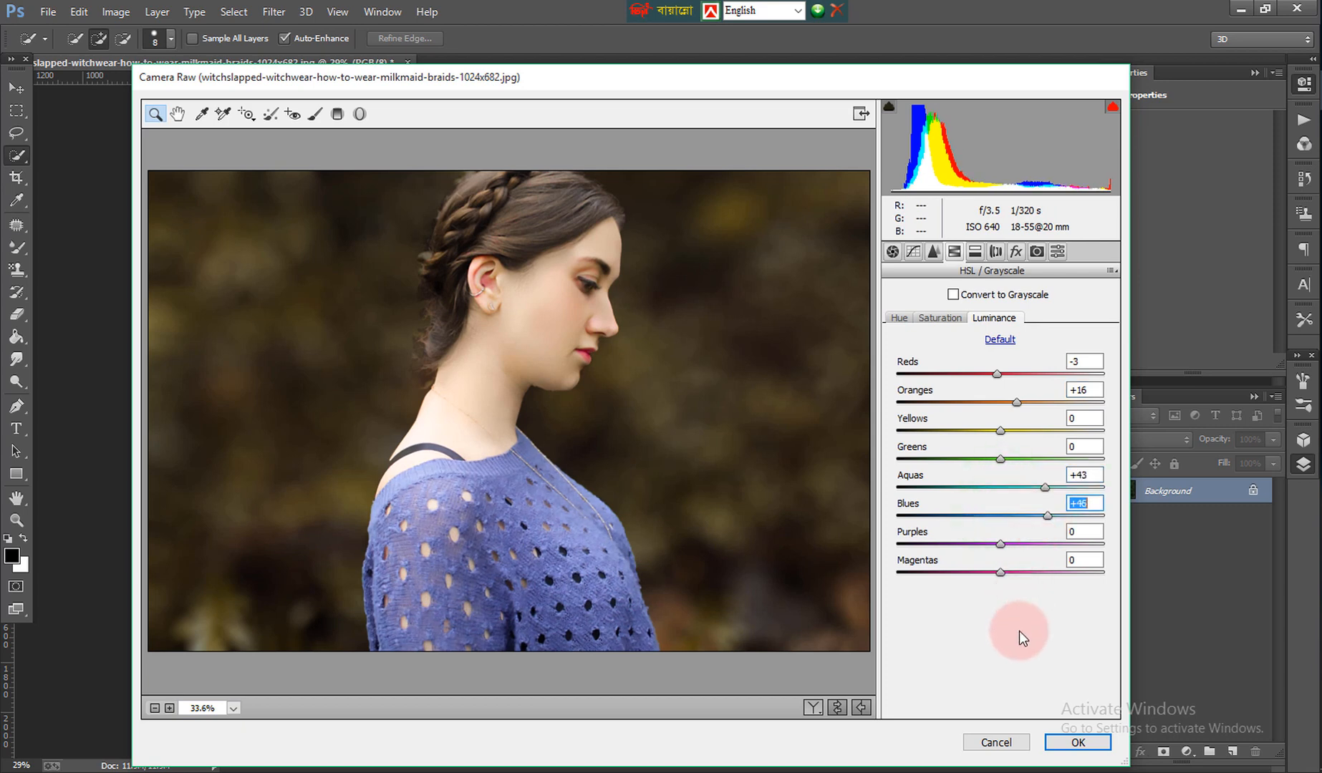
left_click(1002, 570)
left_click(1078, 743)
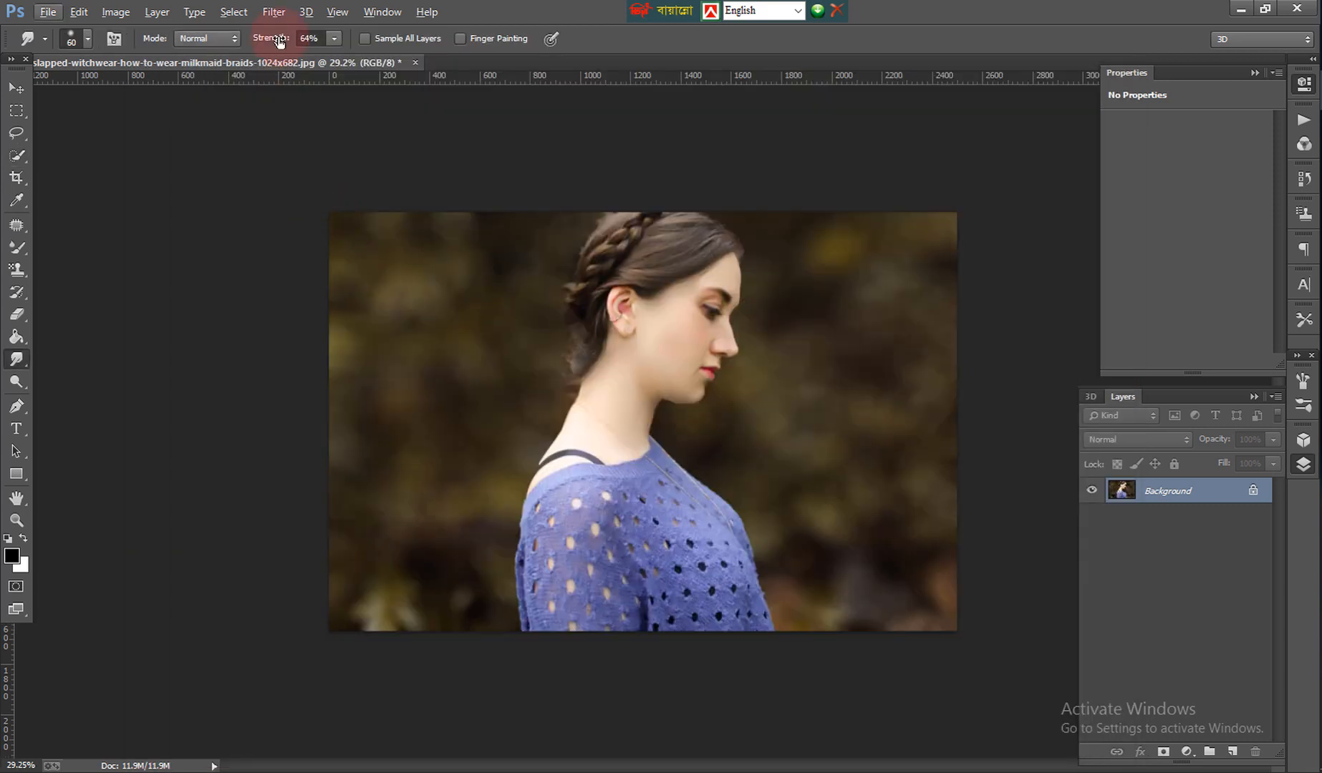
Step: Apply the Camera Raw filter with Temperature -3, Blacks +23, Clarity +13, Vibrance +31 and Saturation -4
left_click(275, 13)
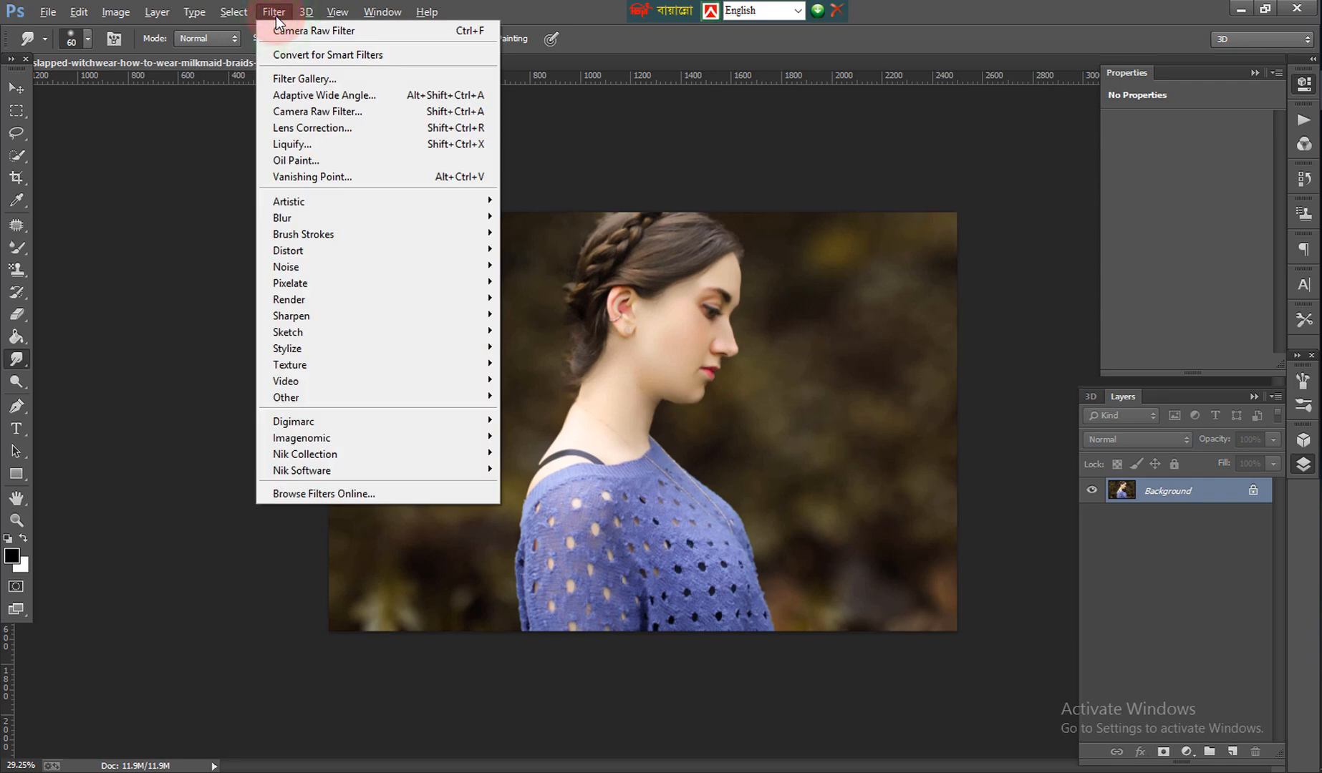
left_click(308, 111)
mouse_move(1001, 335)
left_mouse_down()
mouse_move(1019, 338)
mouse_move(986, 338)
mouse_move(1030, 340)
mouse_move(956, 340)
mouse_move(997, 343)
left_mouse_up()
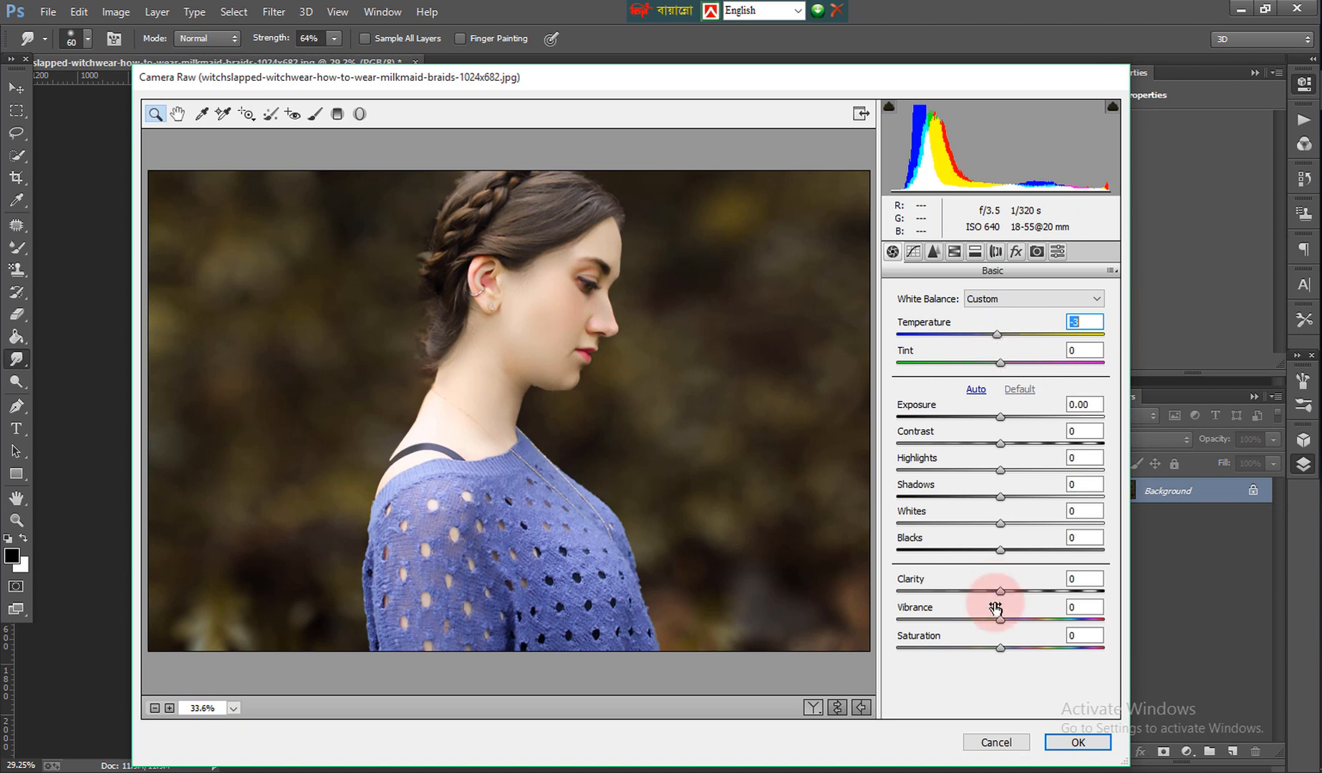
mouse_move(1000, 592)
left_mouse_down()
mouse_move(1070, 595)
mouse_move(903, 607)
mouse_move(1100, 610)
mouse_move(1013, 611)
left_mouse_up()
left_click_drag(1000, 551, 1024, 568)
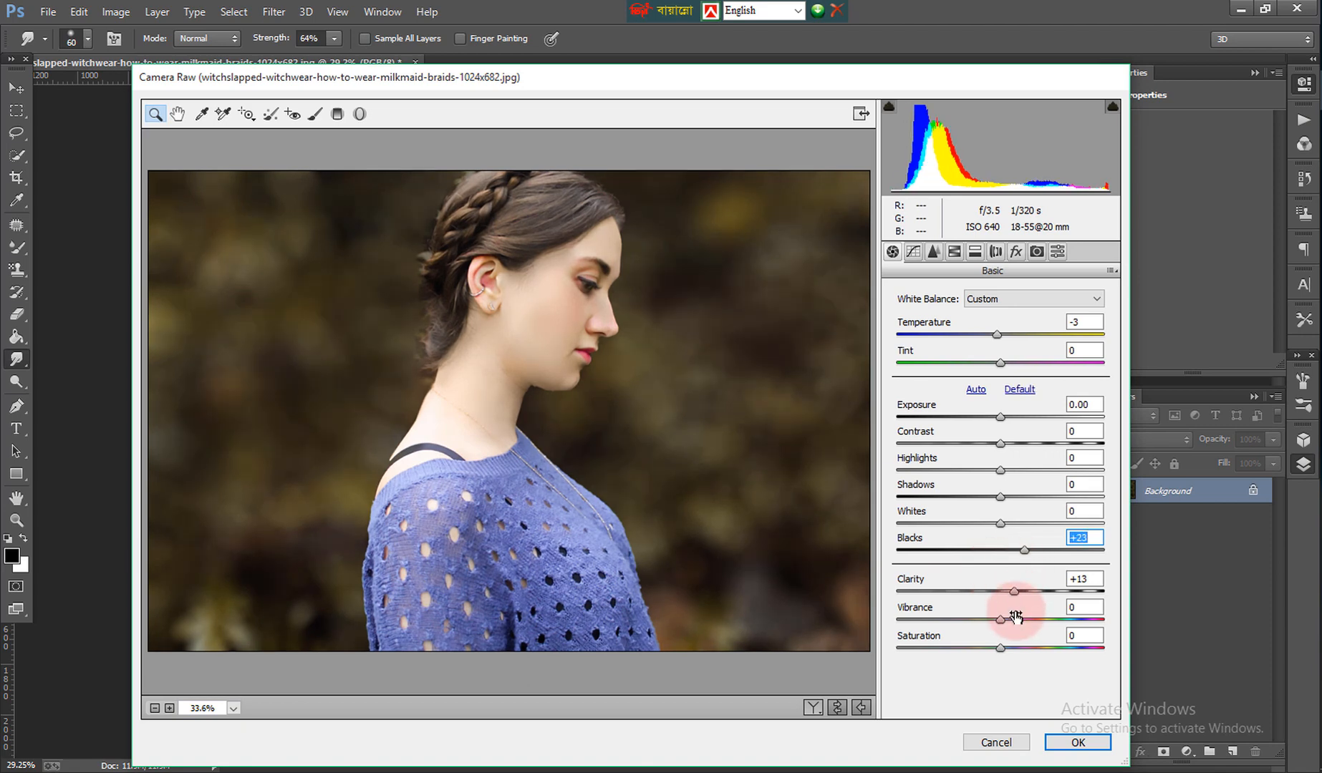
mouse_move(1001, 620)
left_mouse_down()
mouse_move(1040, 621)
mouse_move(972, 619)
mouse_move(1029, 627)
mouse_move(1037, 645)
mouse_move(997, 647)
left_mouse_up()
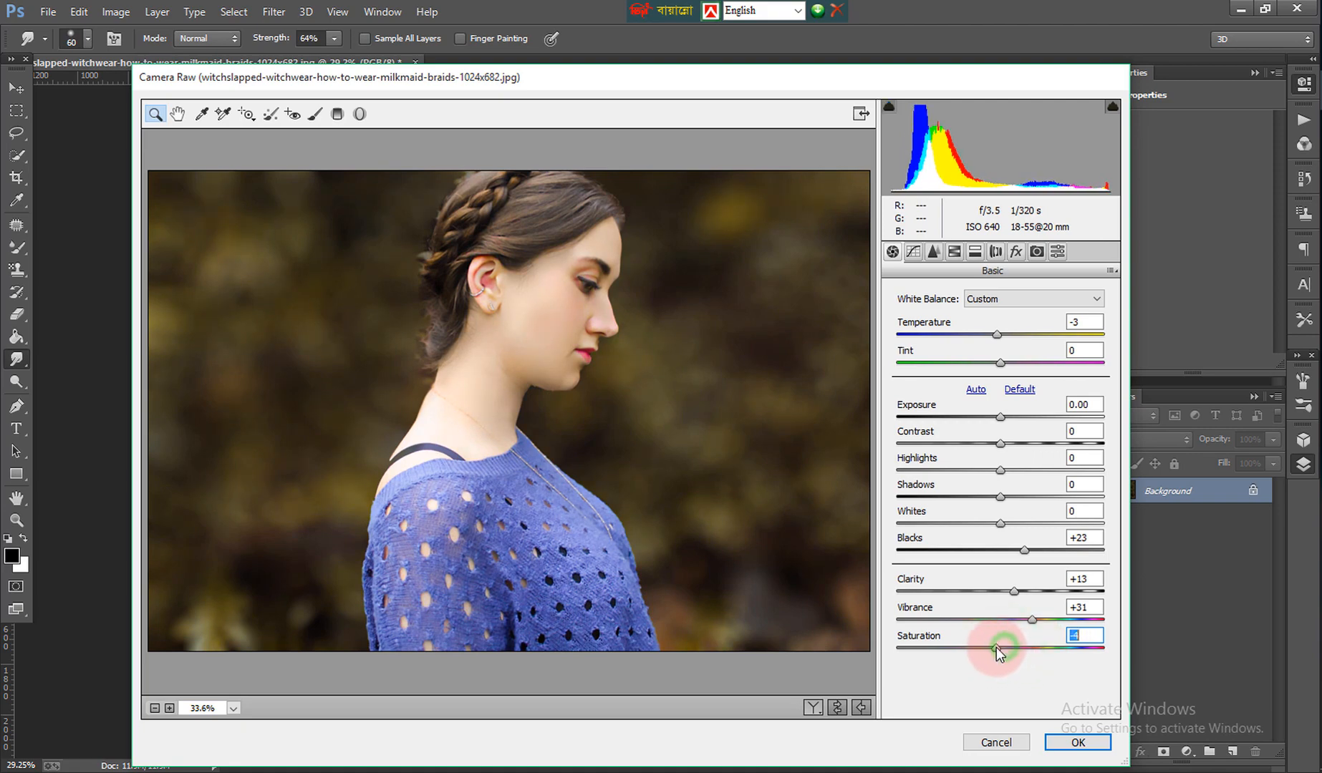
left_click(1074, 742)
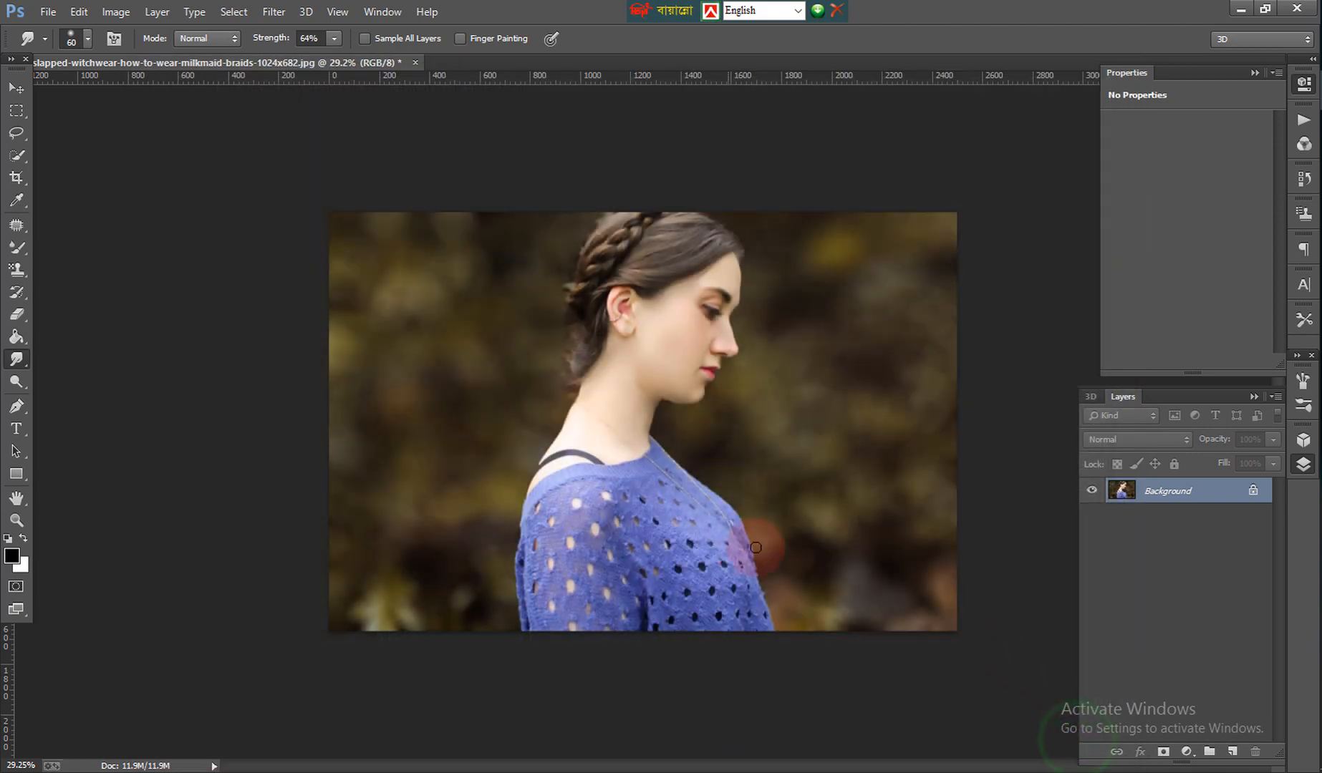
Step: Toggle the visibility of Layer 0 to compare the retouched portrait with the original beneath it
left_click(1093, 492)
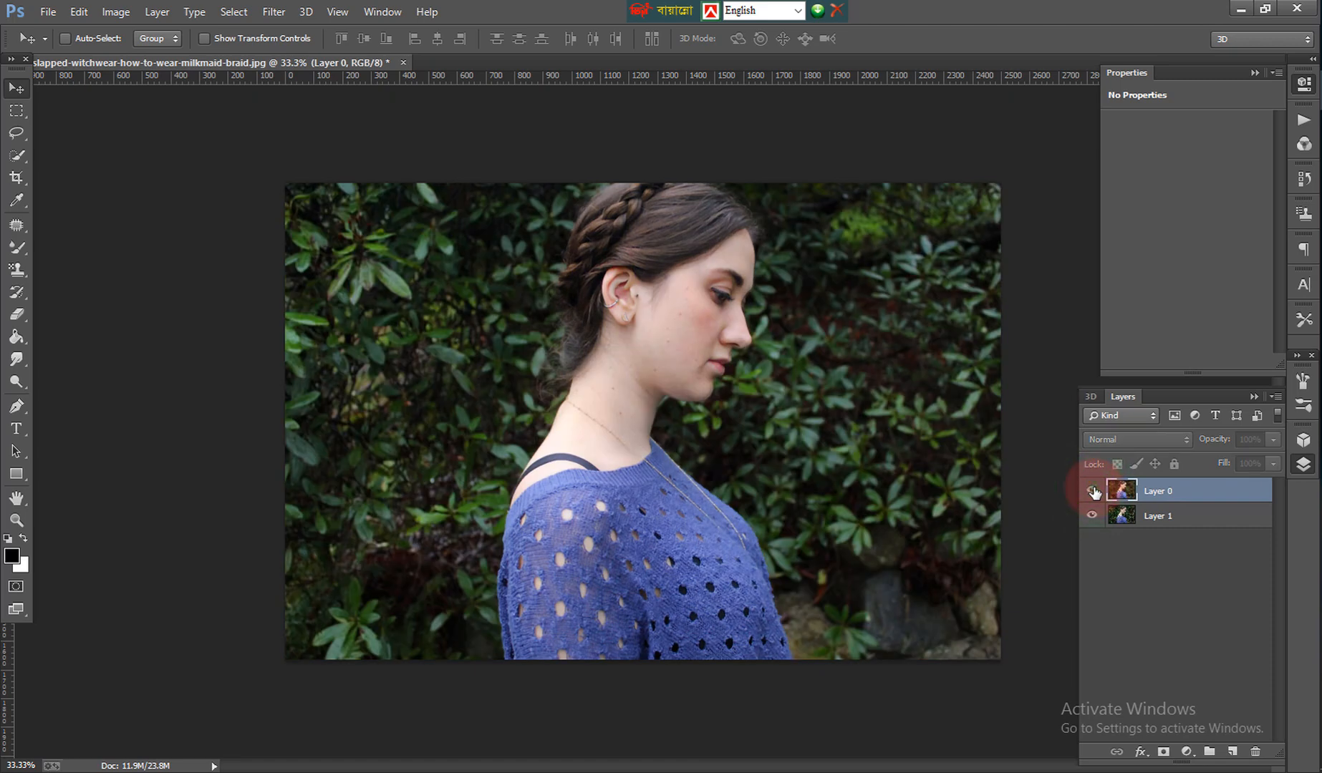
left_click(1092, 491)
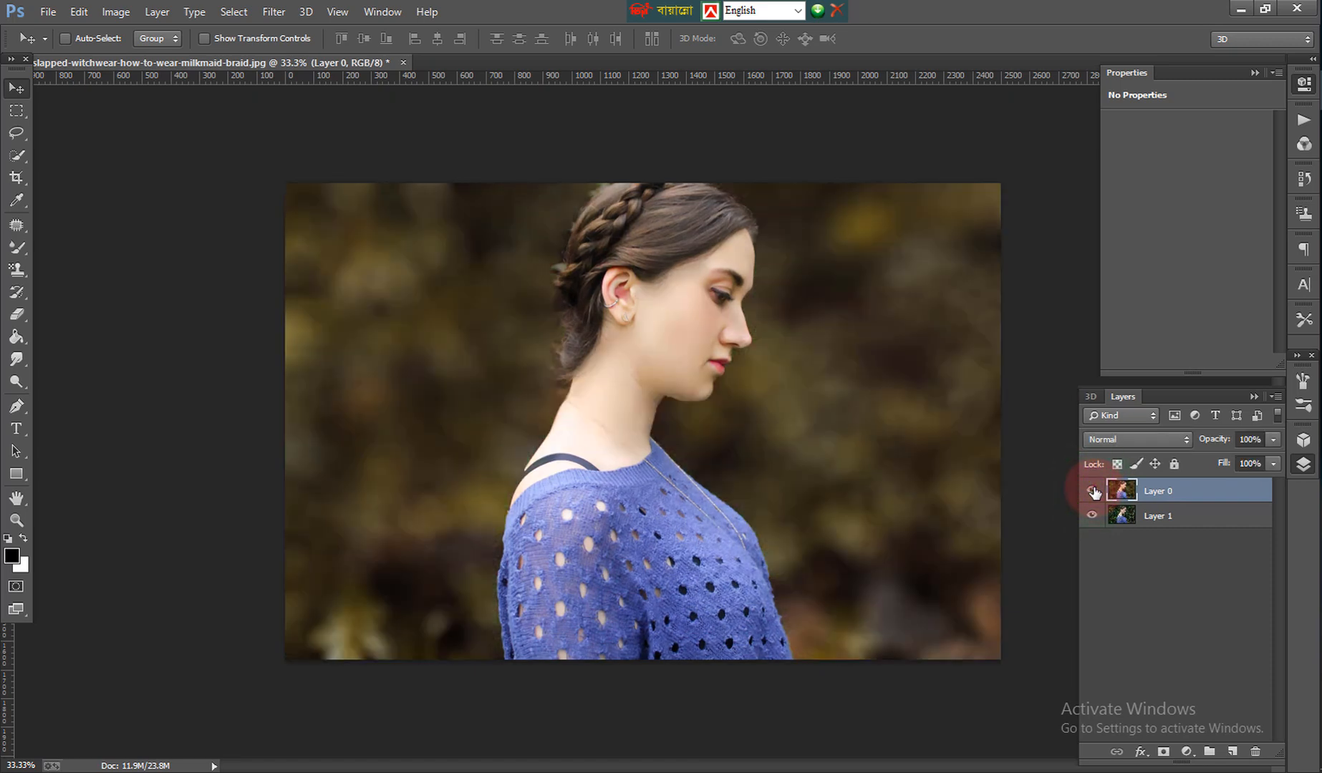
left_click(1093, 491)
left_click(1093, 491)
key("ctrl+o")
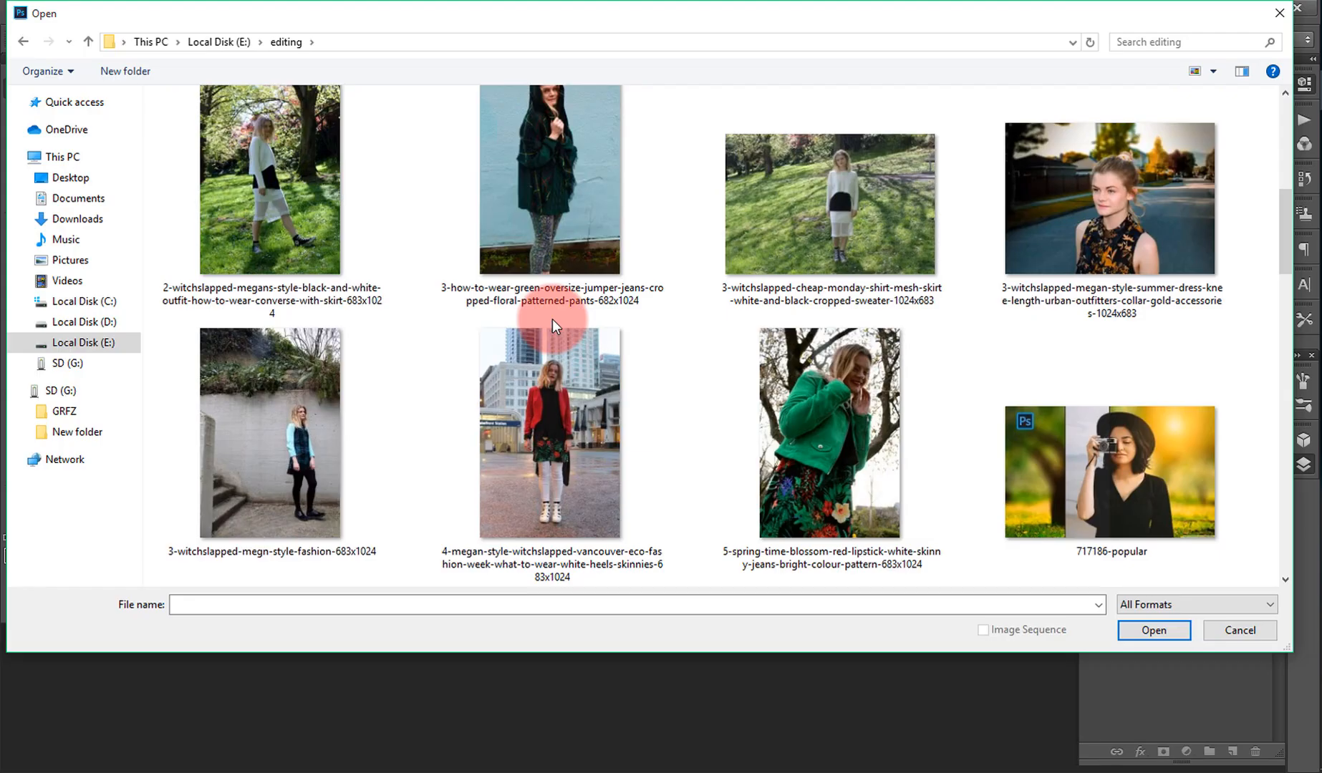
scroll(552, 318, "down", 3)
scroll(551, 318, "down", 3)
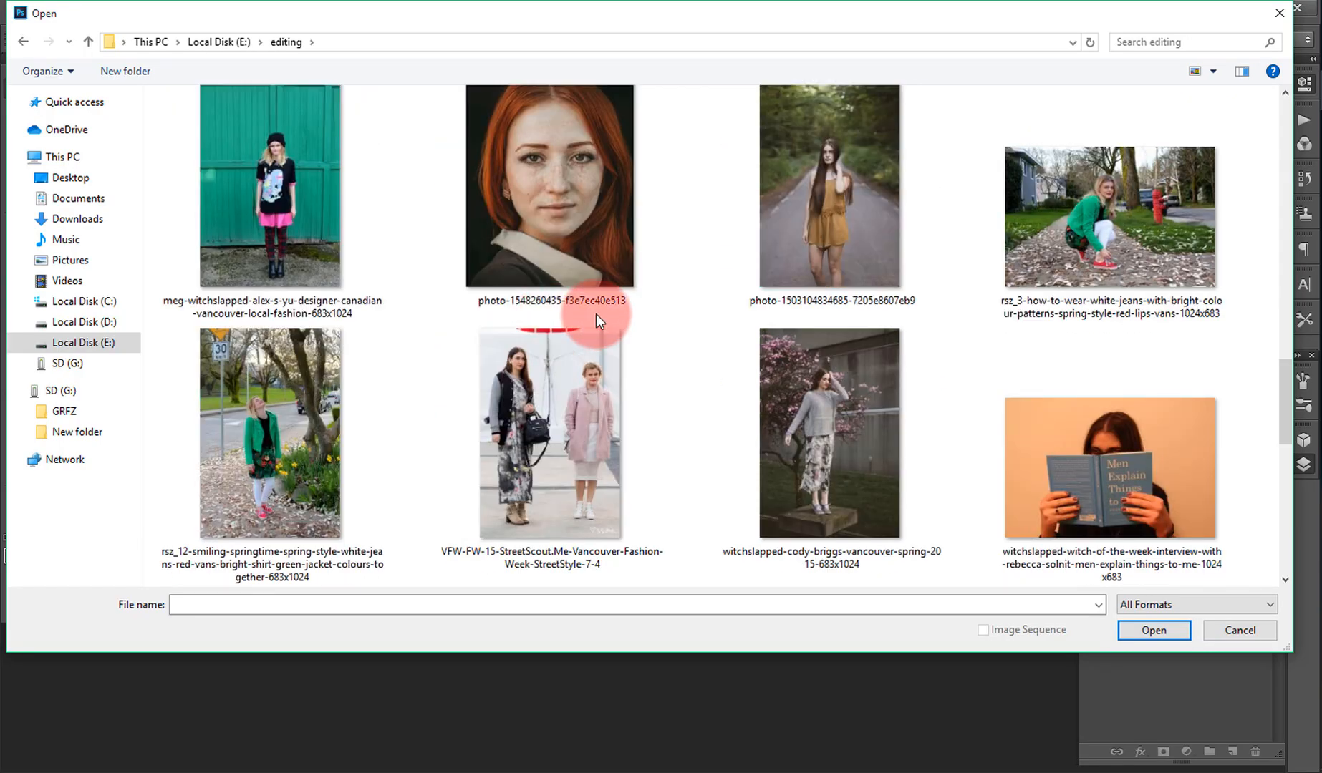
double_click(867, 220)
left_click_drag(136, 60, 569, 64)
left_click(116, 11)
left_click(144, 152)
left_click(865, 153)
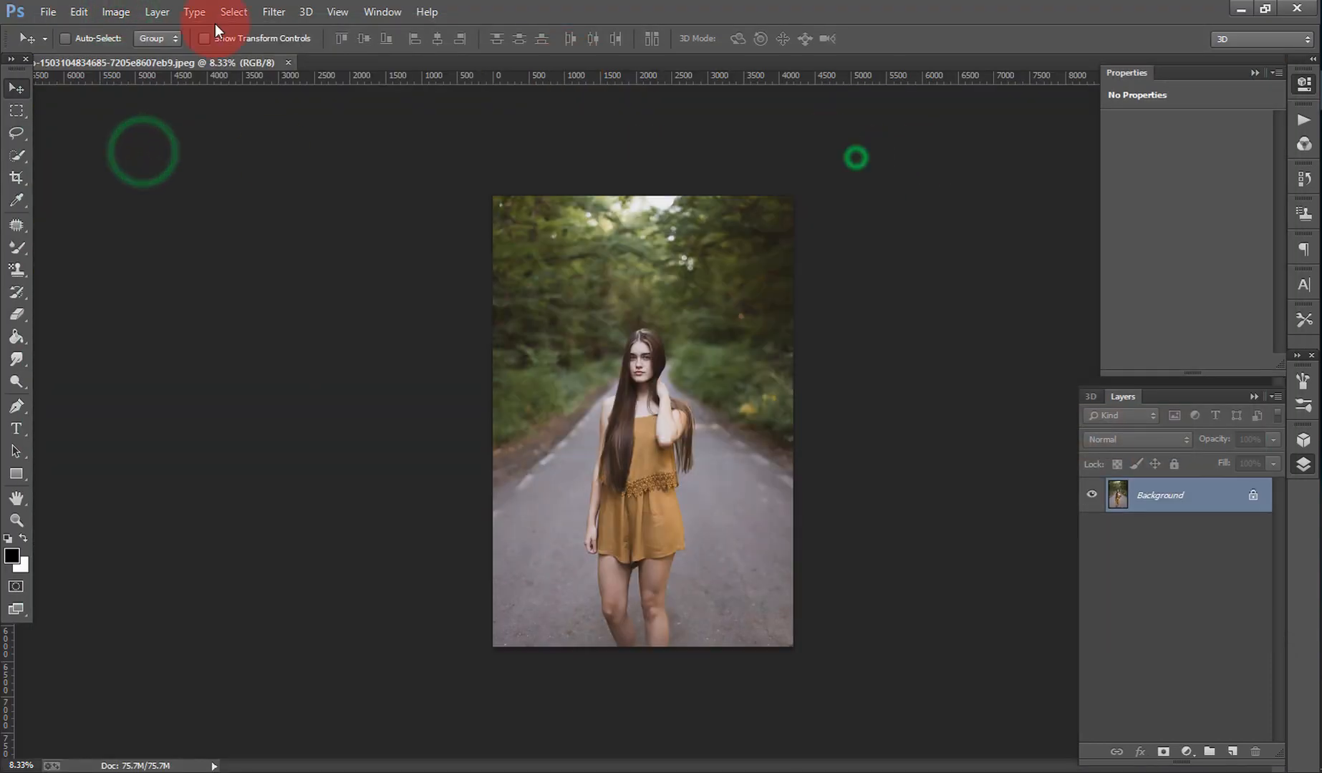
Step: Resize the photo to 2000 px wide with proportional height, resampling with Bicubic Smoother (enlargement)
left_click(116, 12)
left_click(154, 141)
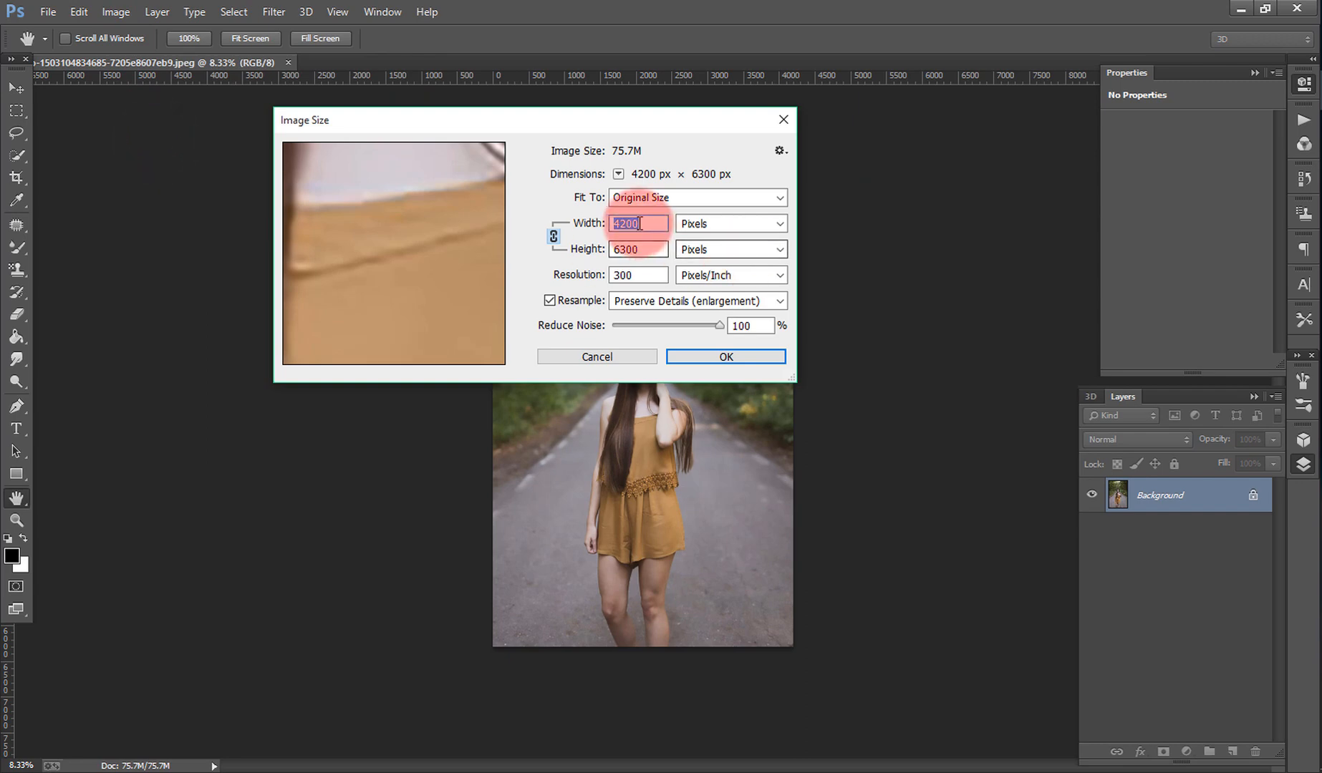
left_click_drag(640, 223, 553, 217)
type("0")
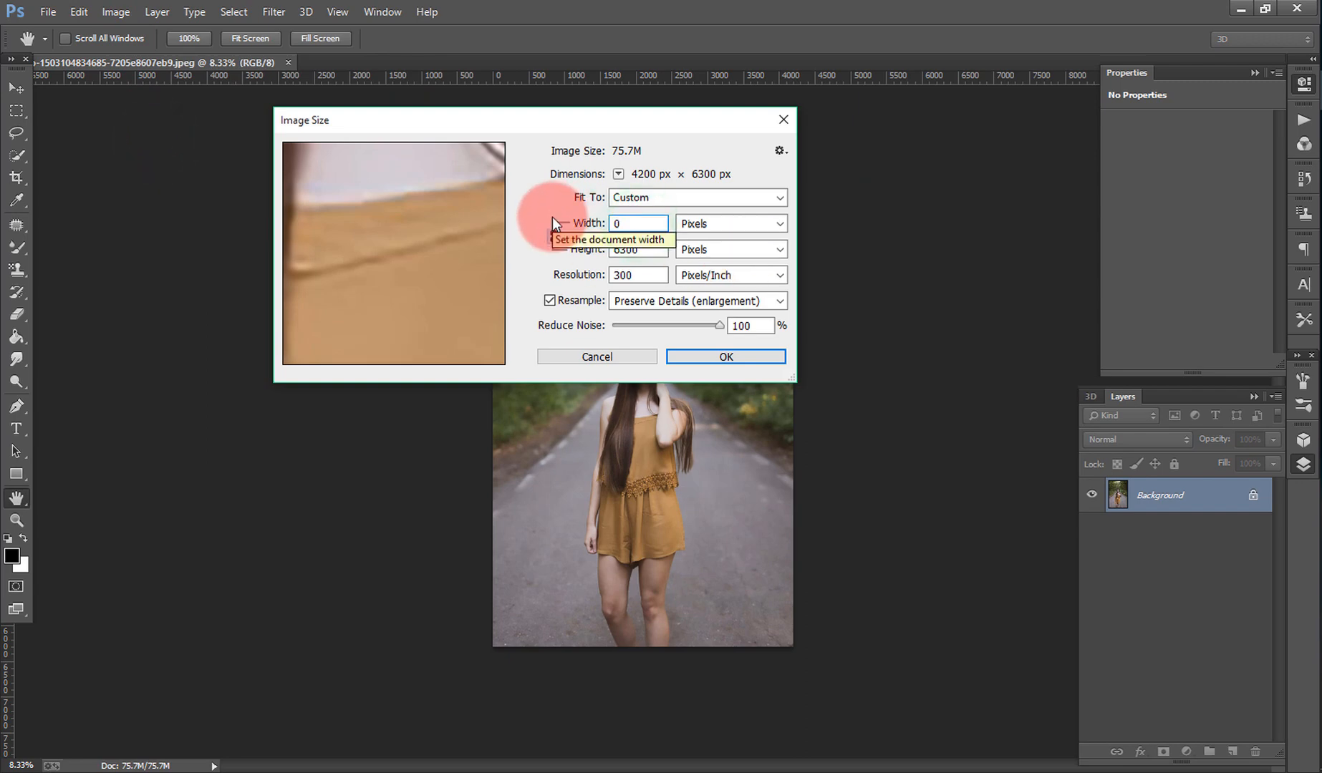
key("BackSpace")
type("2000")
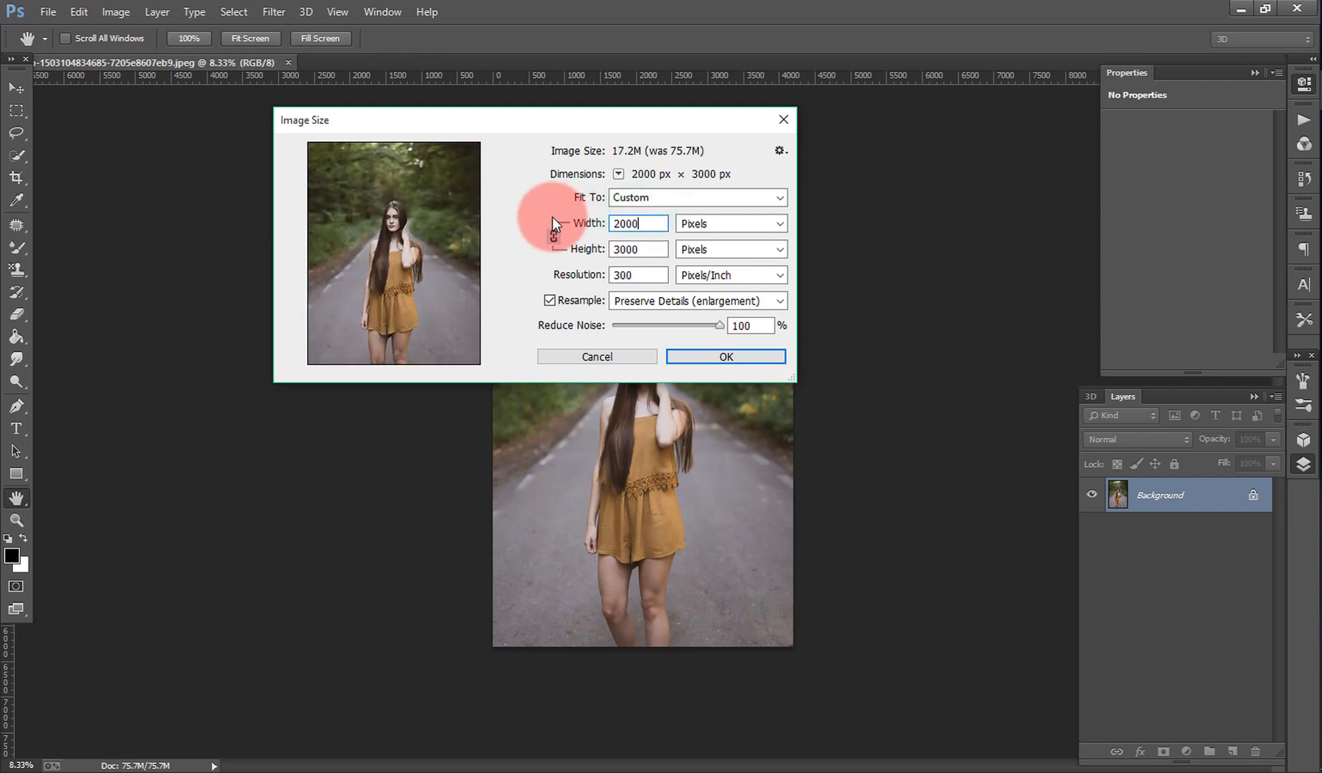
left_click_drag(414, 145, 412, 219)
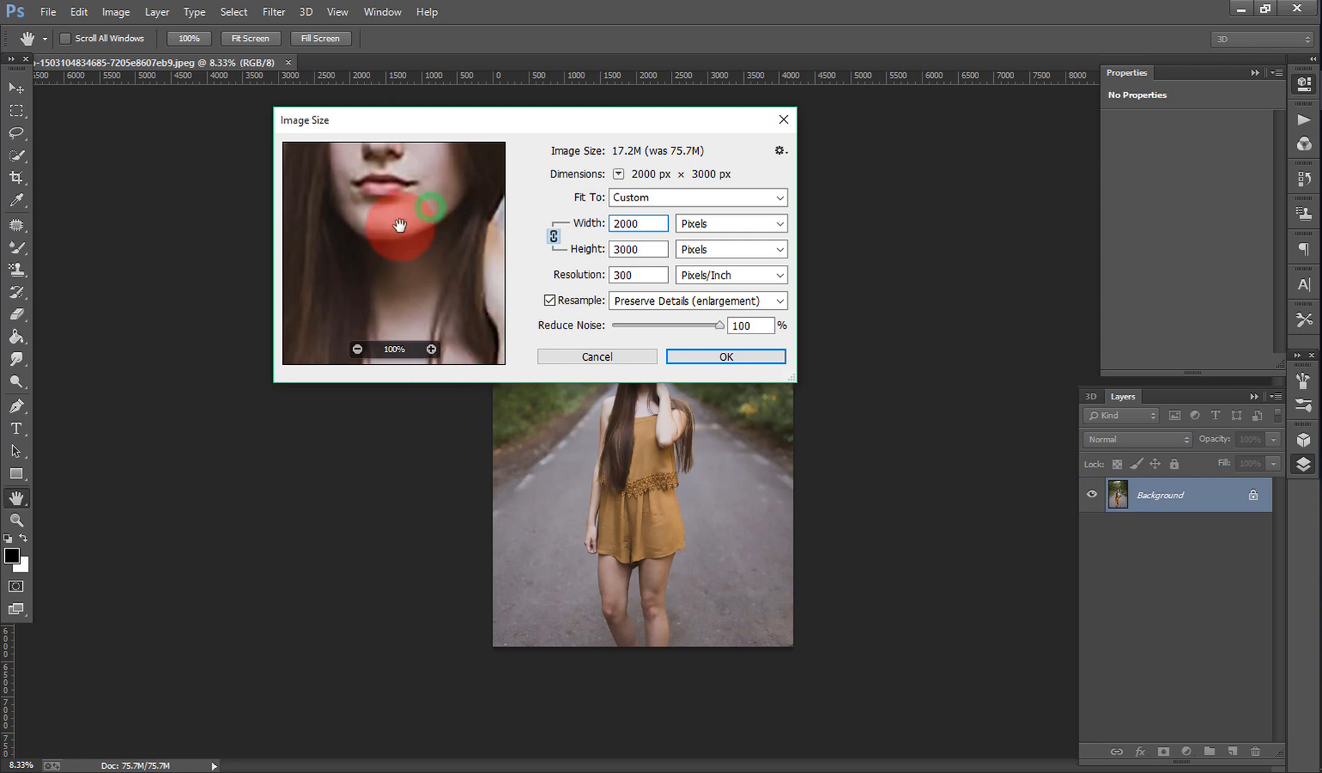
left_click(698, 301)
left_click(671, 359)
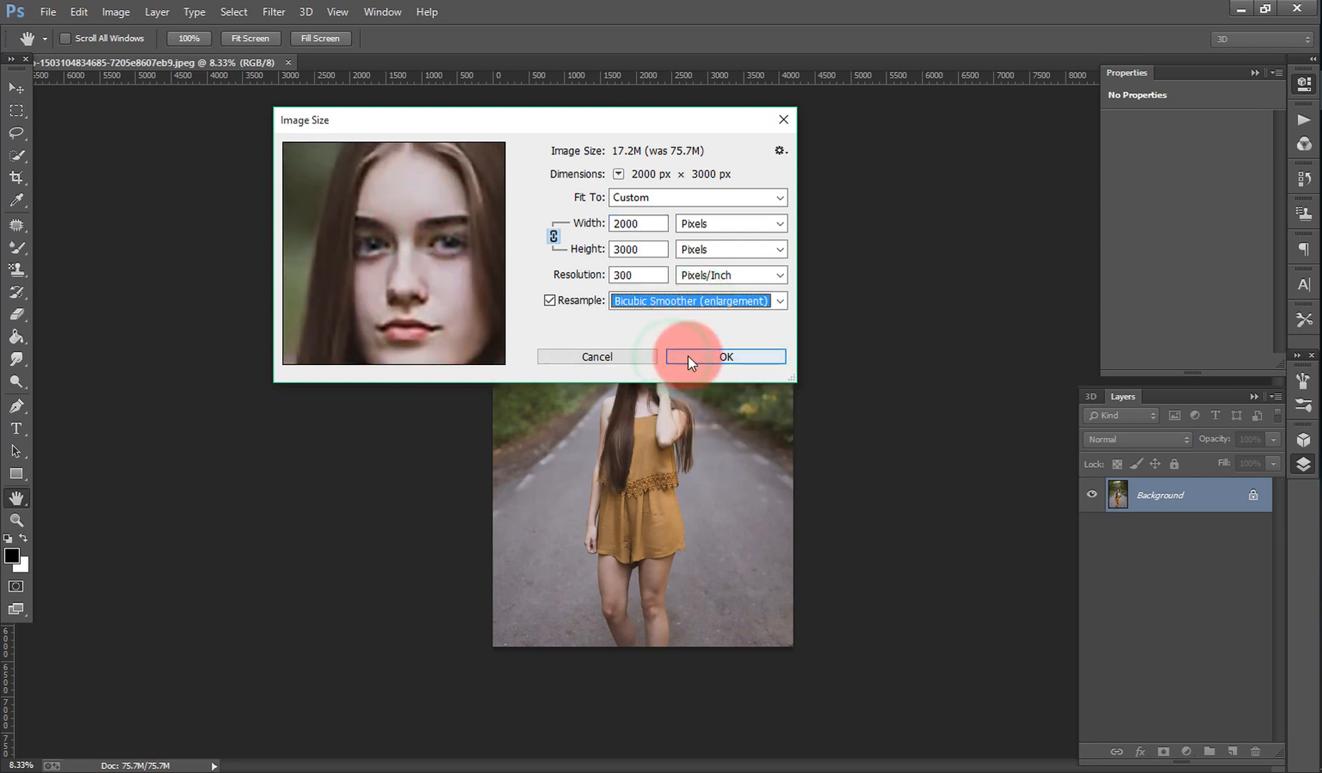
left_click(687, 357)
Step: Open the resized photo in the Camera Raw filter and raise the Temperature slightly to warm it
key("v")
scroll(649, 353, "up", 7)
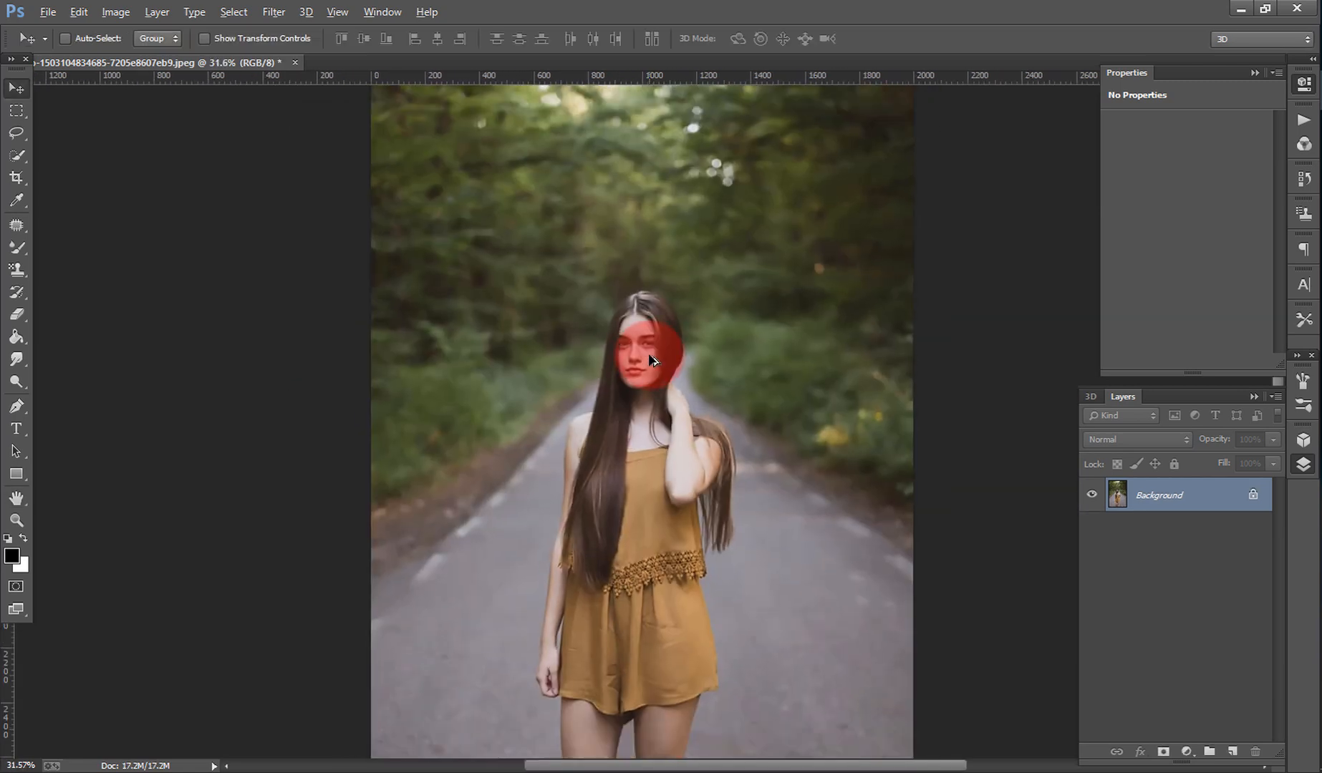
scroll(649, 353, "down", 5)
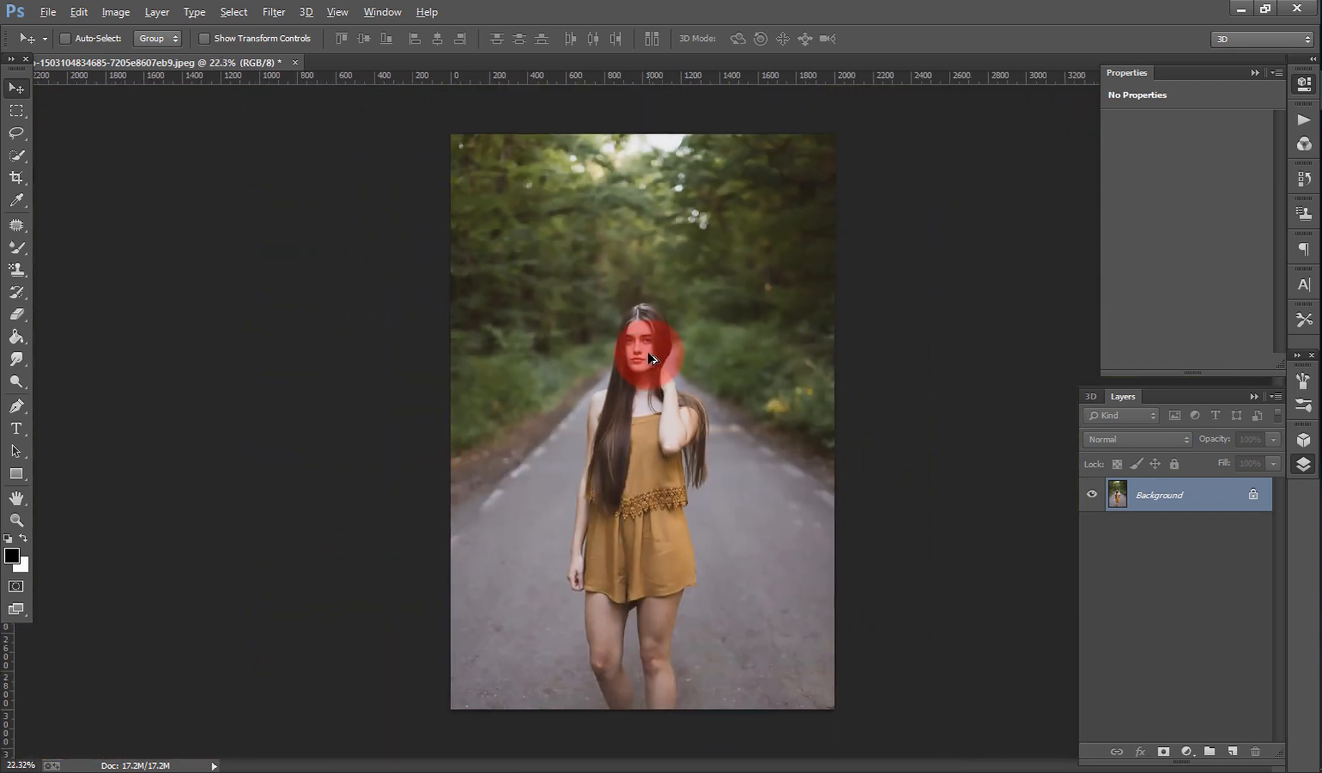
left_click(273, 12)
left_click(335, 111)
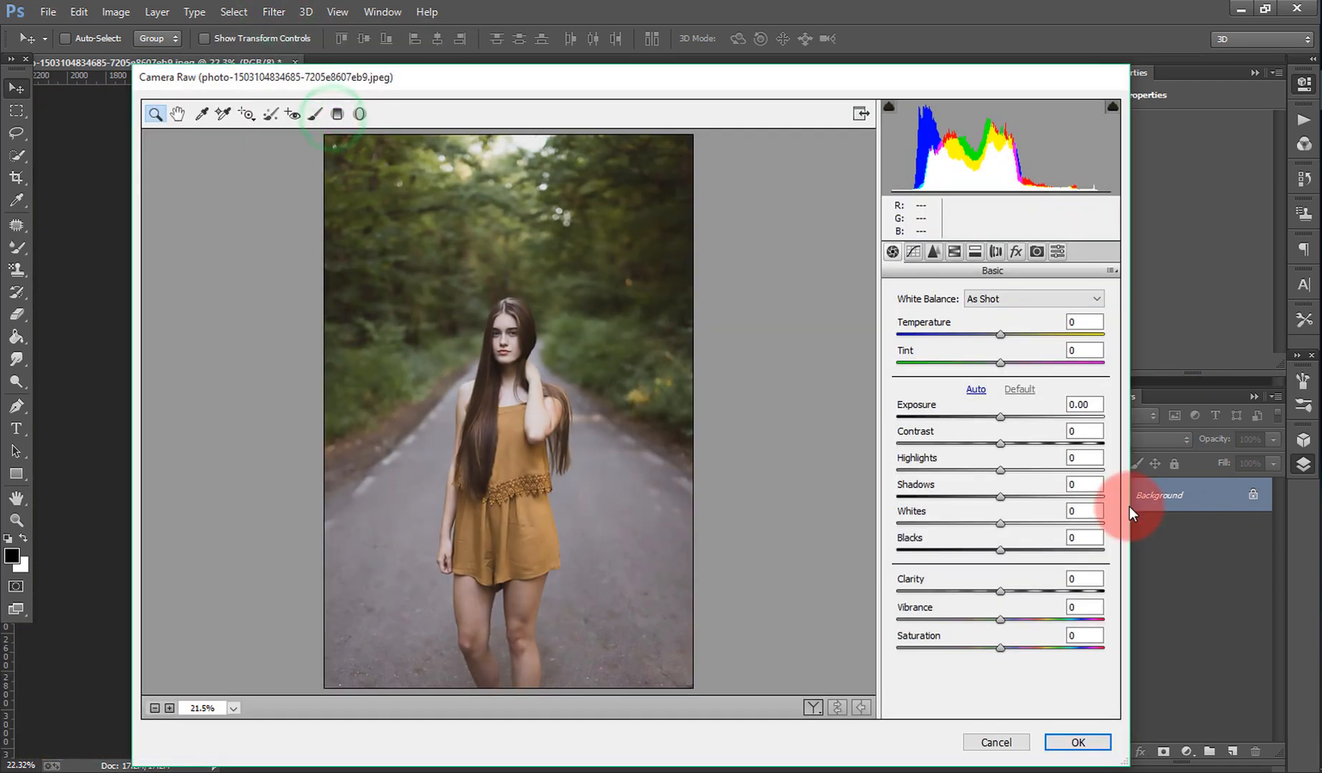
left_click_drag(1007, 334, 1010, 336)
Step: Split-tone the photo with a highlights Saturation of 23 and a Balance of -7
left_click(974, 256)
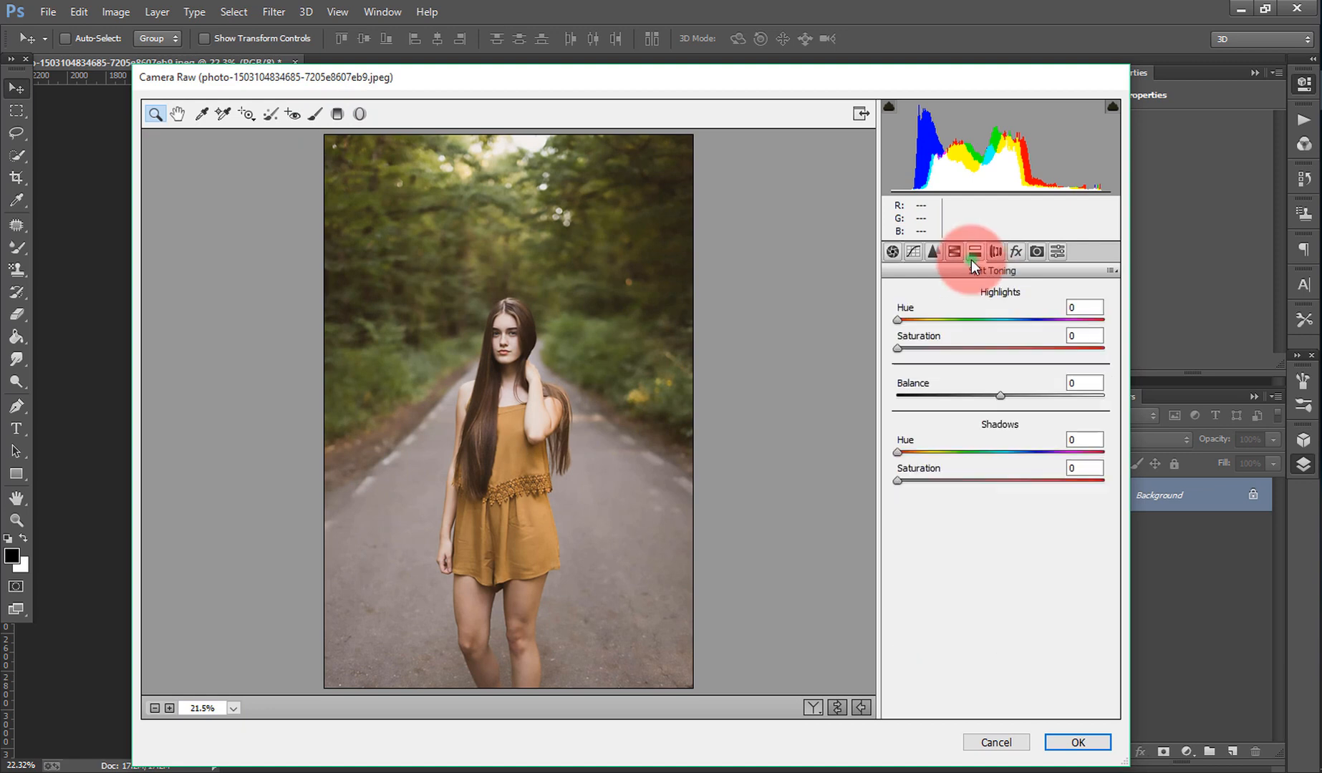
left_click_drag(910, 348, 946, 360)
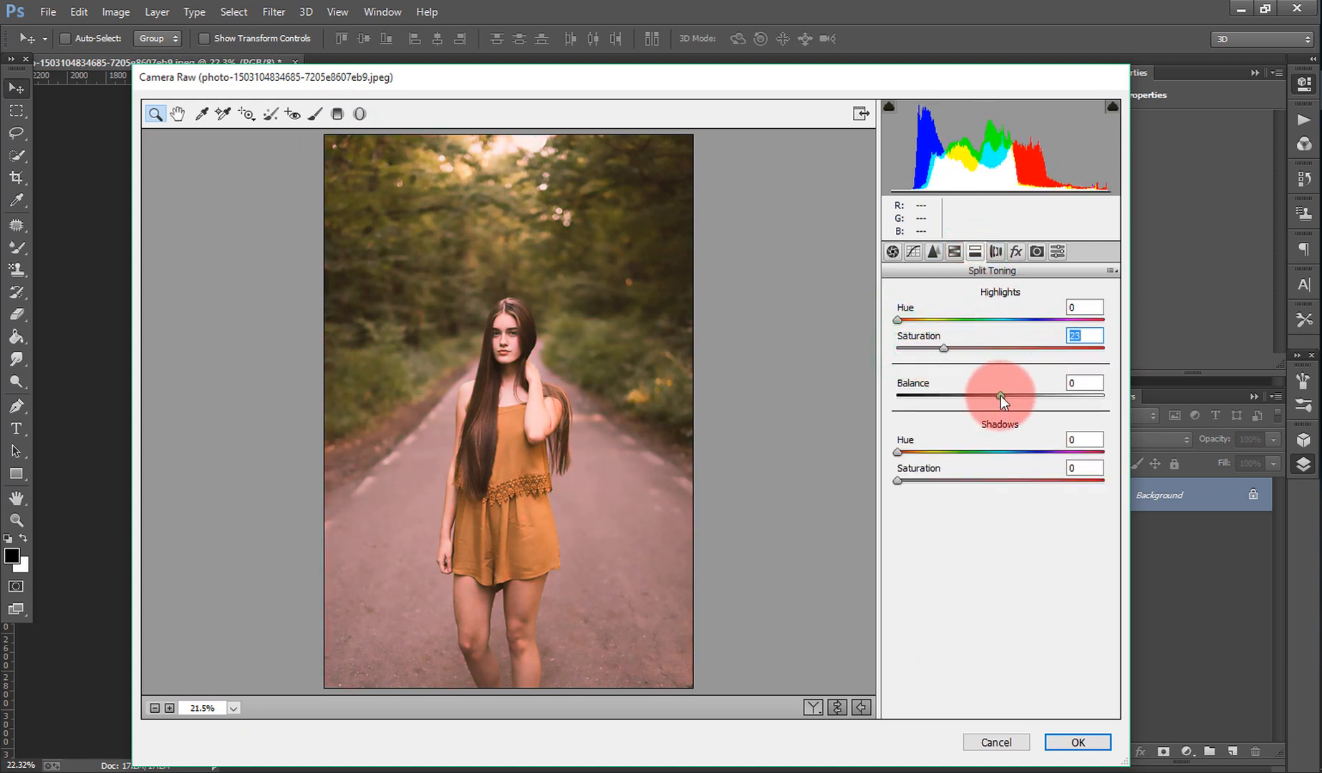
left_click_drag(1000, 395, 994, 395)
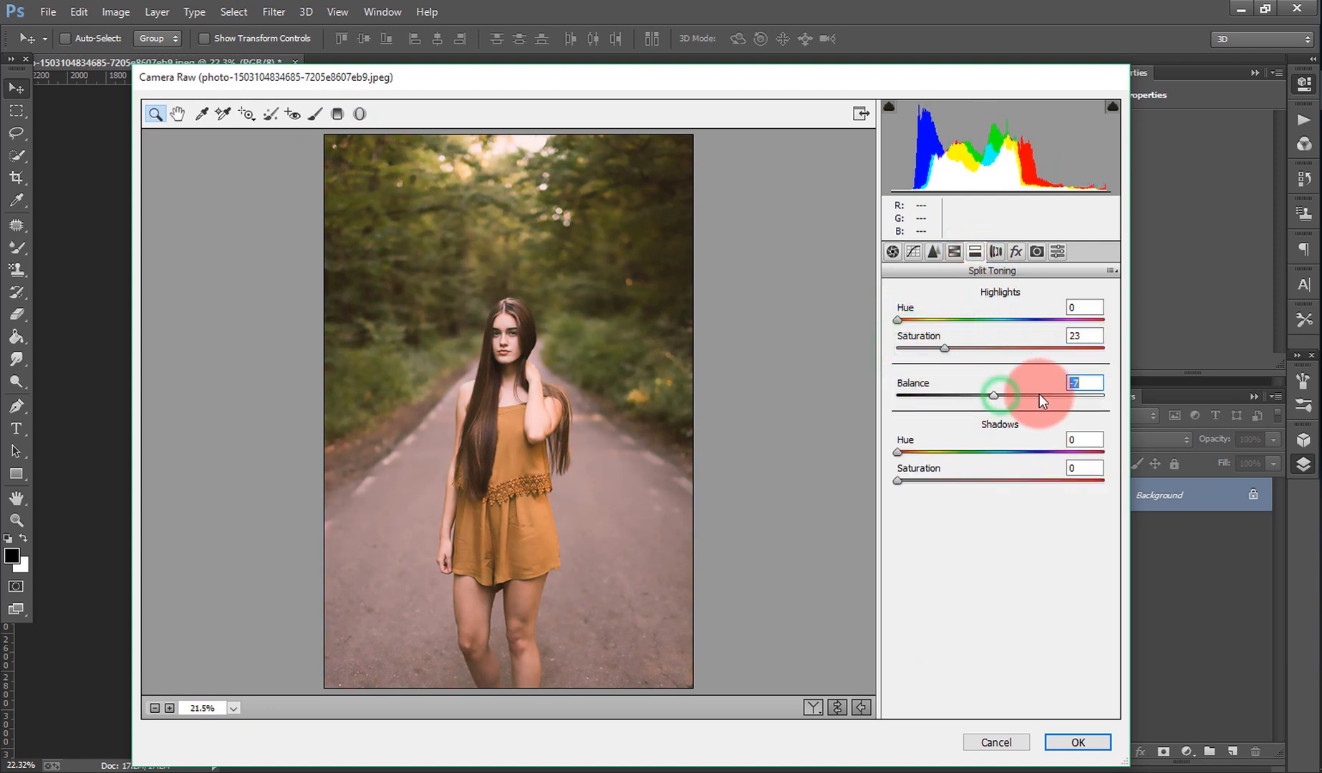
Step: Set the HSL hues to Yellows -85 and Greens -100
left_click(954, 252)
left_click(899, 317)
left_click_drag(1001, 431, 907, 430)
left_click_drag(984, 463, 897, 454)
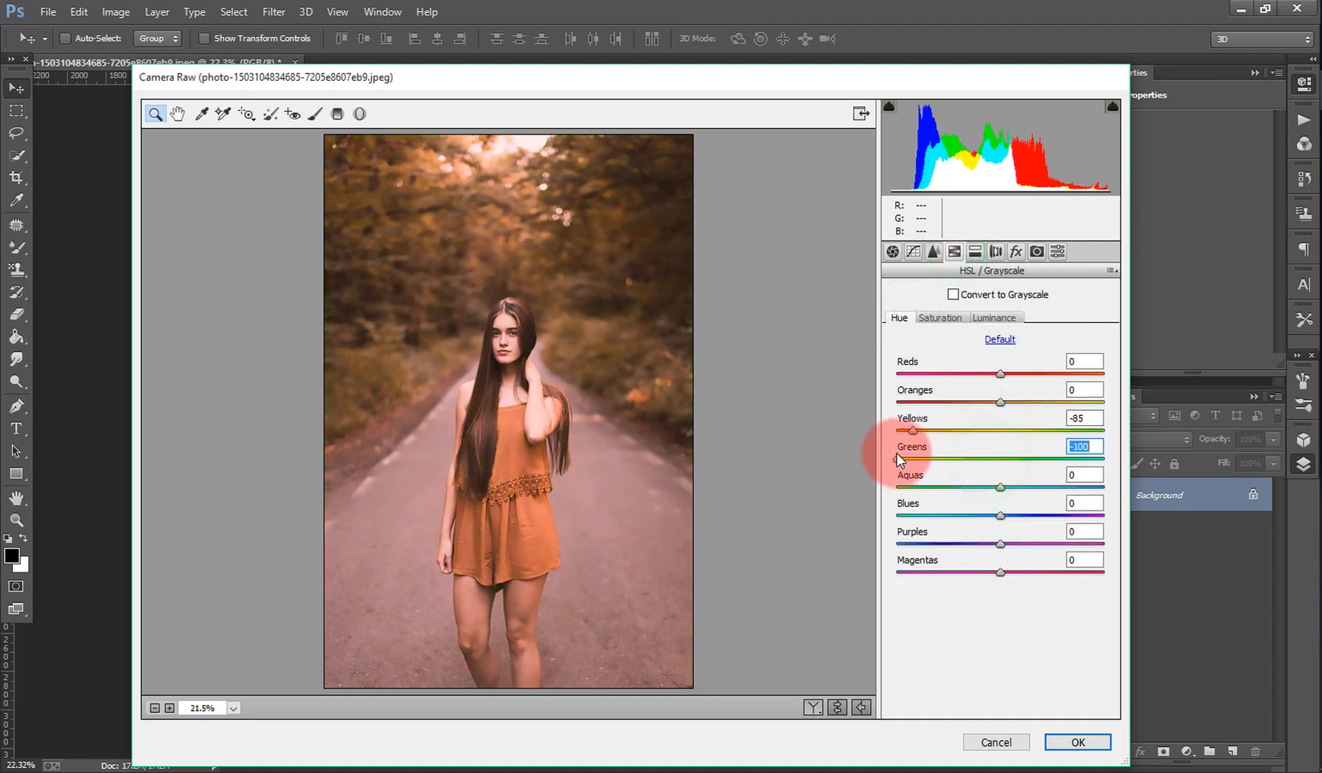
Step: Set the HSL saturation to Oranges -4, Yellows -13, Greens +5 and Aquas -7
left_click(944, 318)
mouse_move(994, 402)
left_mouse_down()
mouse_move(1062, 412)
mouse_move(912, 408)
mouse_move(1045, 413)
mouse_move(997, 416)
mouse_move(1060, 433)
mouse_move(991, 430)
left_mouse_up()
left_click_drag(1000, 459, 993, 487)
Step: Set the HSL luminance to Reds -30, Oranges +23, Yellows +3, Greens -91 and Aquas -87, and lower the Blues strongly
left_click(994, 317)
left_click_drag(1000, 373, 909, 466)
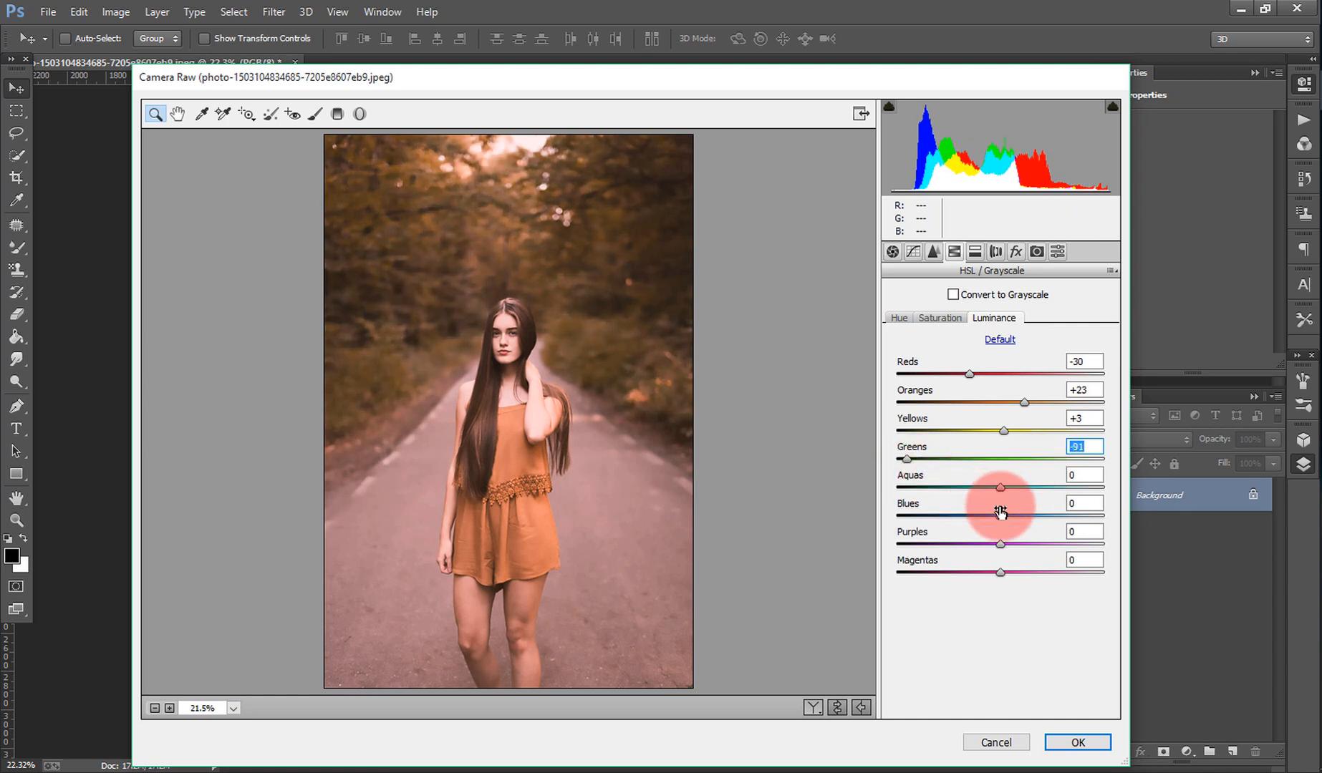
left_click_drag(1002, 489, 910, 488)
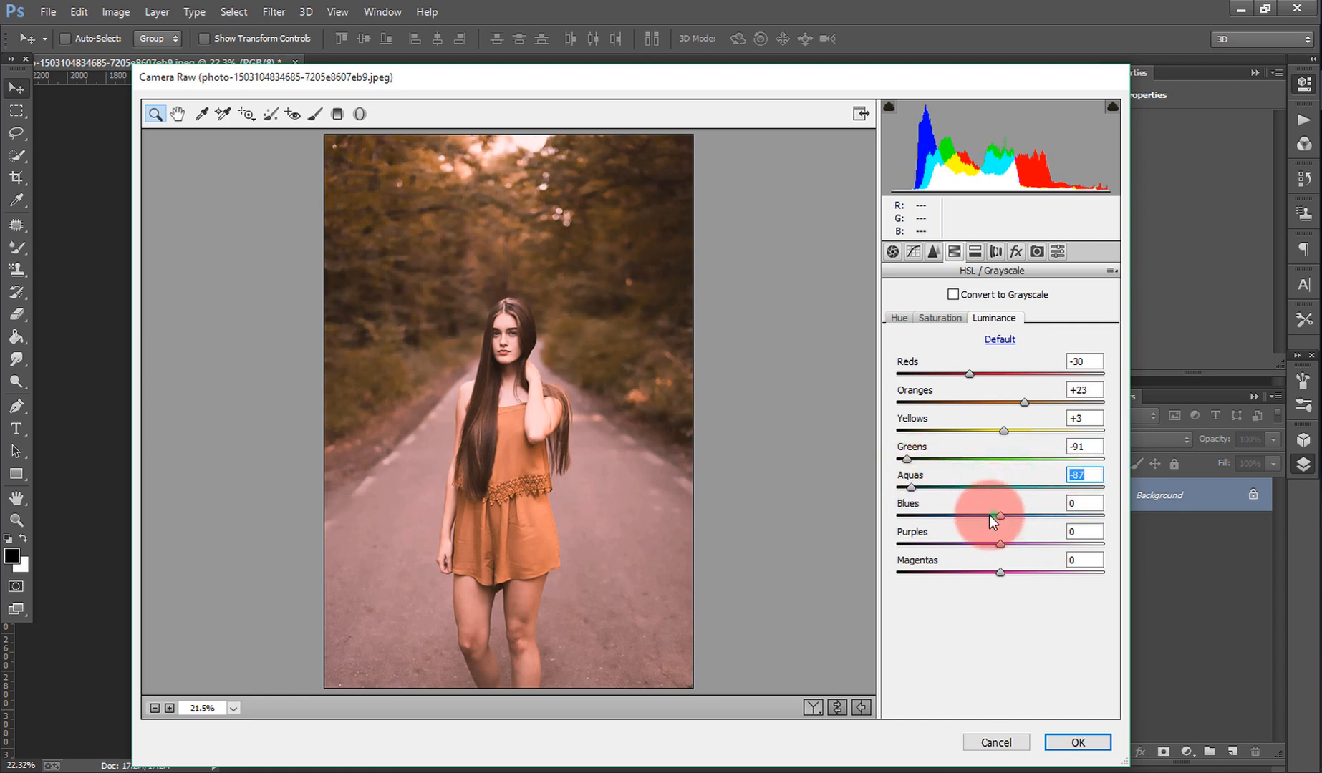
left_click_drag(1000, 516, 904, 502)
Step: Set the HSL saturation to Yellows -48, Greens -95, Aquas -100, Blues -58, Purples -100 and Magentas -88, and apply the Camera Raw adjustments
left_click(940, 317)
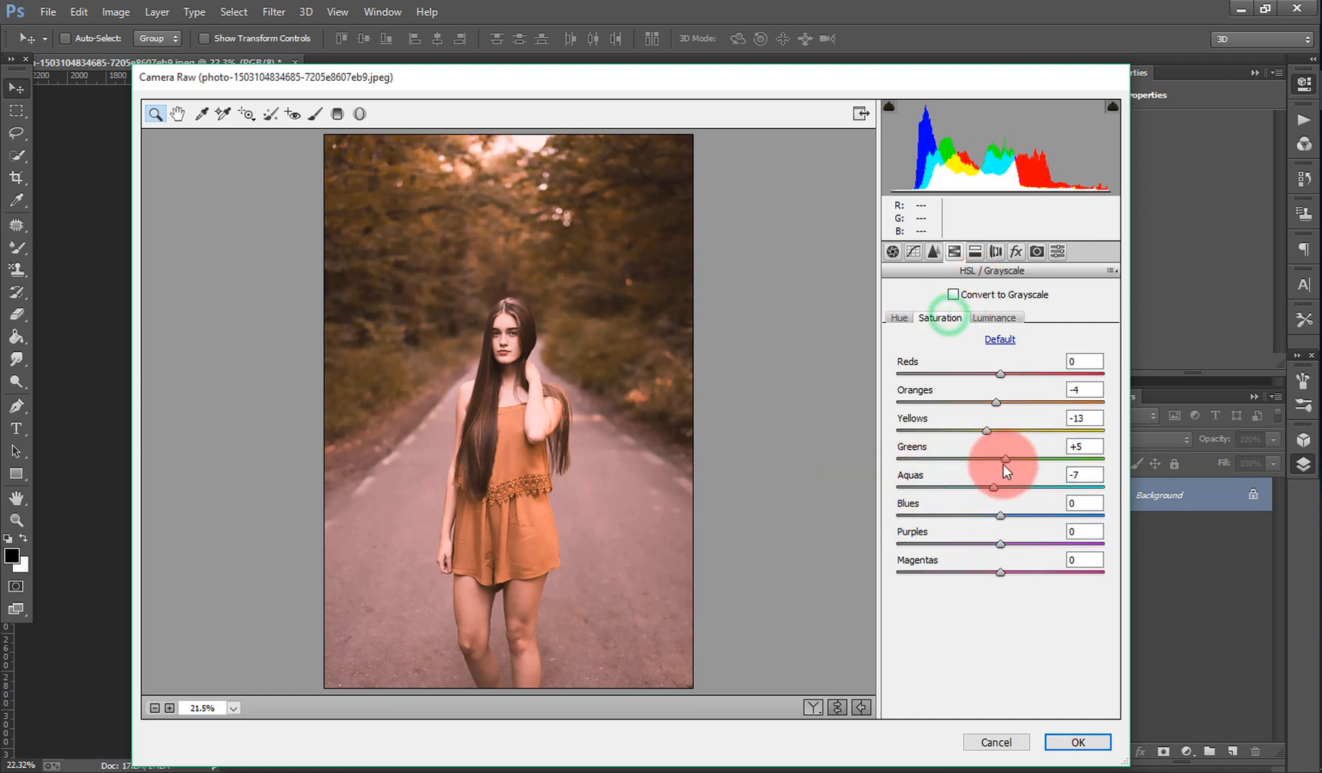
left_click_drag(1002, 462, 903, 459)
left_click_drag(981, 429, 916, 438)
left_click_drag(999, 516, 941, 515)
left_click_drag(914, 432, 951, 432)
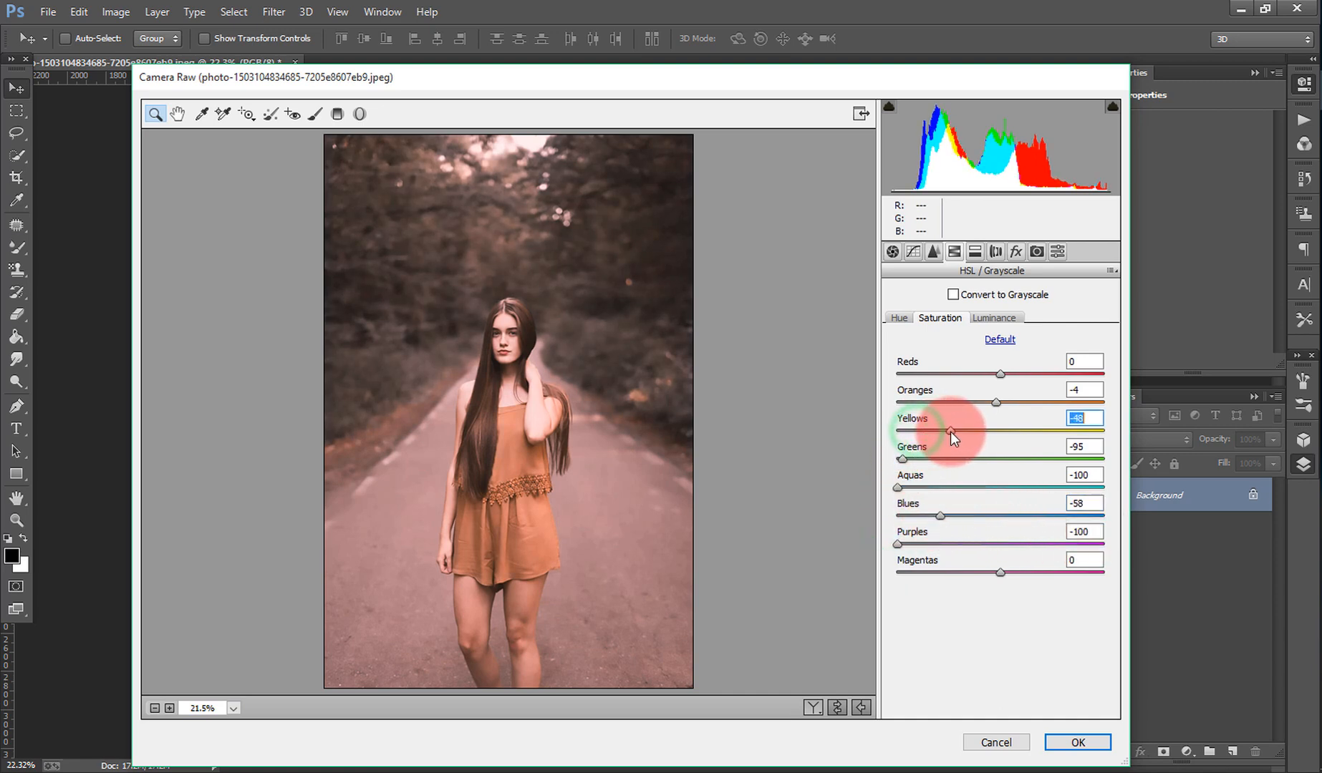
left_click_drag(998, 572, 906, 568)
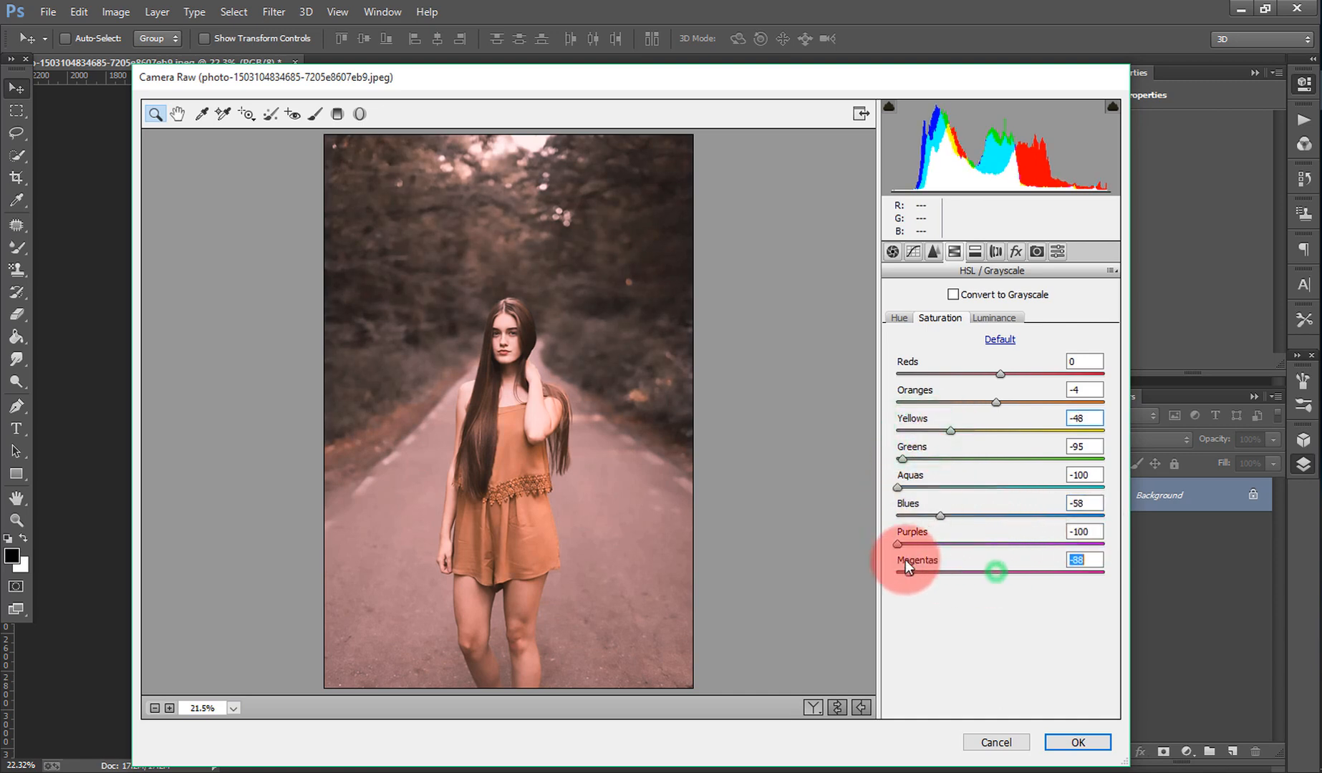
left_click(1068, 739)
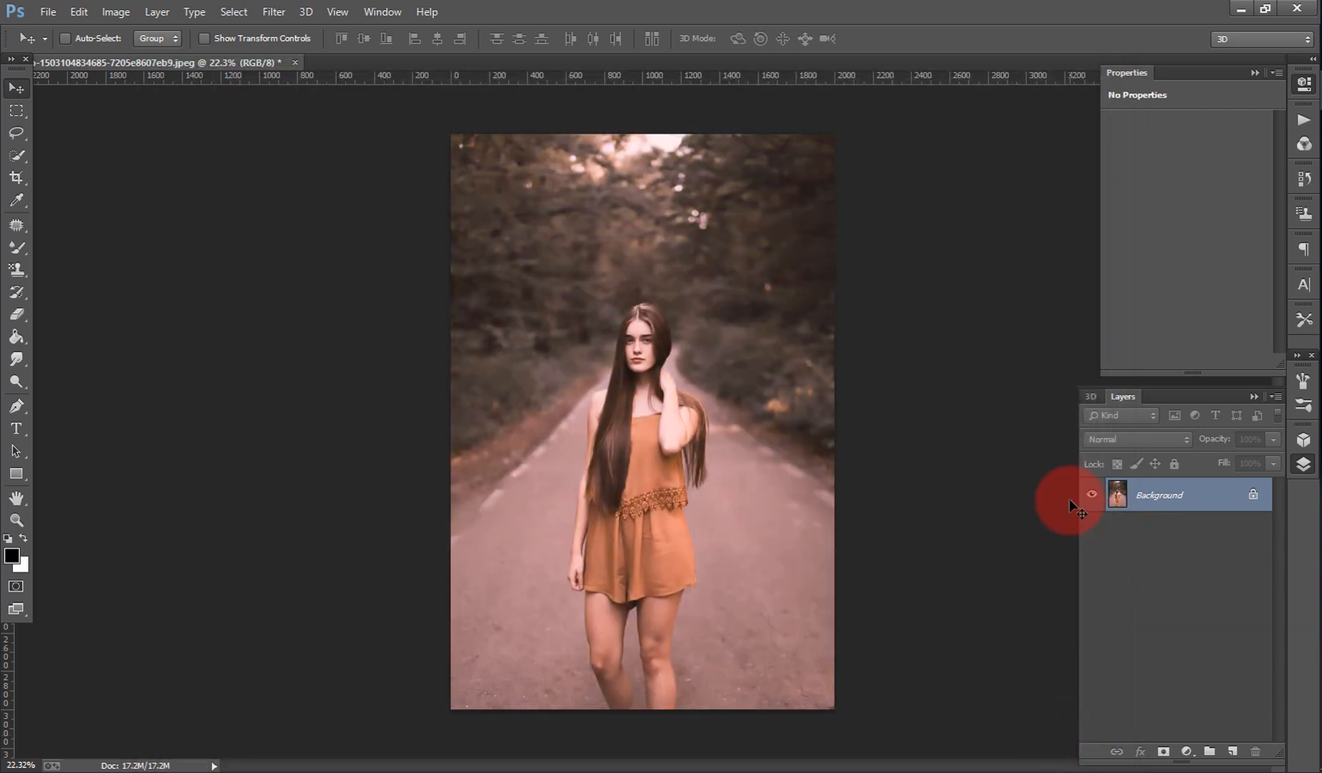
Step: Undo and redo the Camera Raw grading repeatedly to compare the photo before and after
key("ctrl+z")
key("ctrl+z")
key("ctrl+z")
key("ctrl+z")
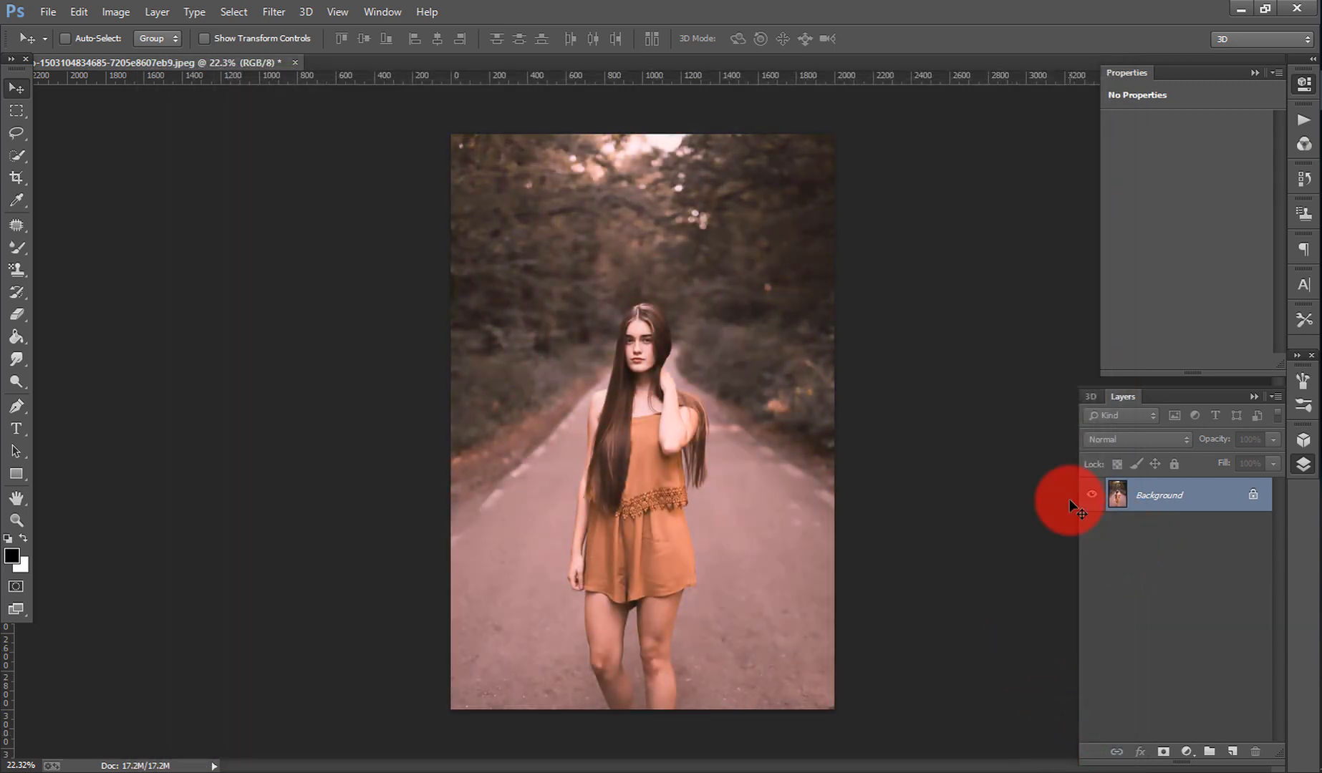
key("ctrl+z")
key("ctrl+z")
key("ctrl+z")
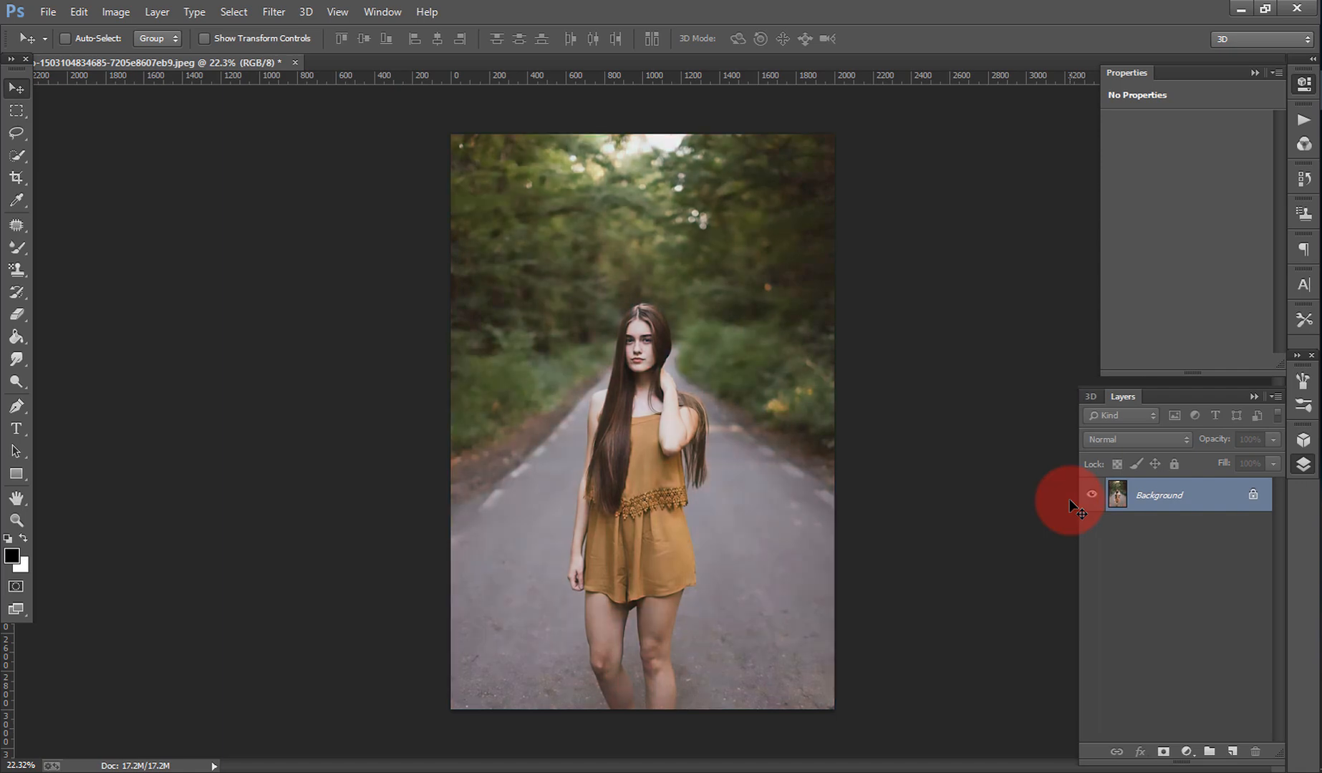
key("ctrl+z")
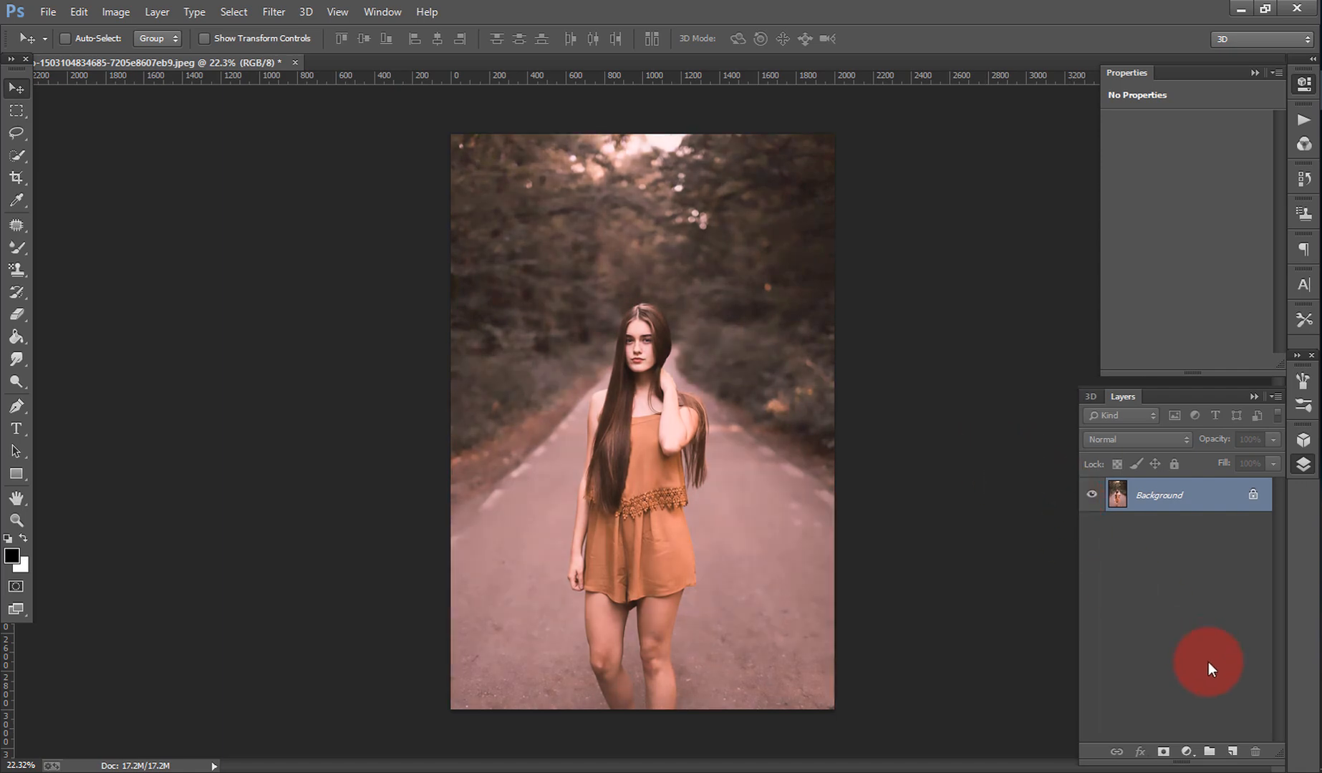
Step: Close the graded photo without saving its changes
left_click(292, 63)
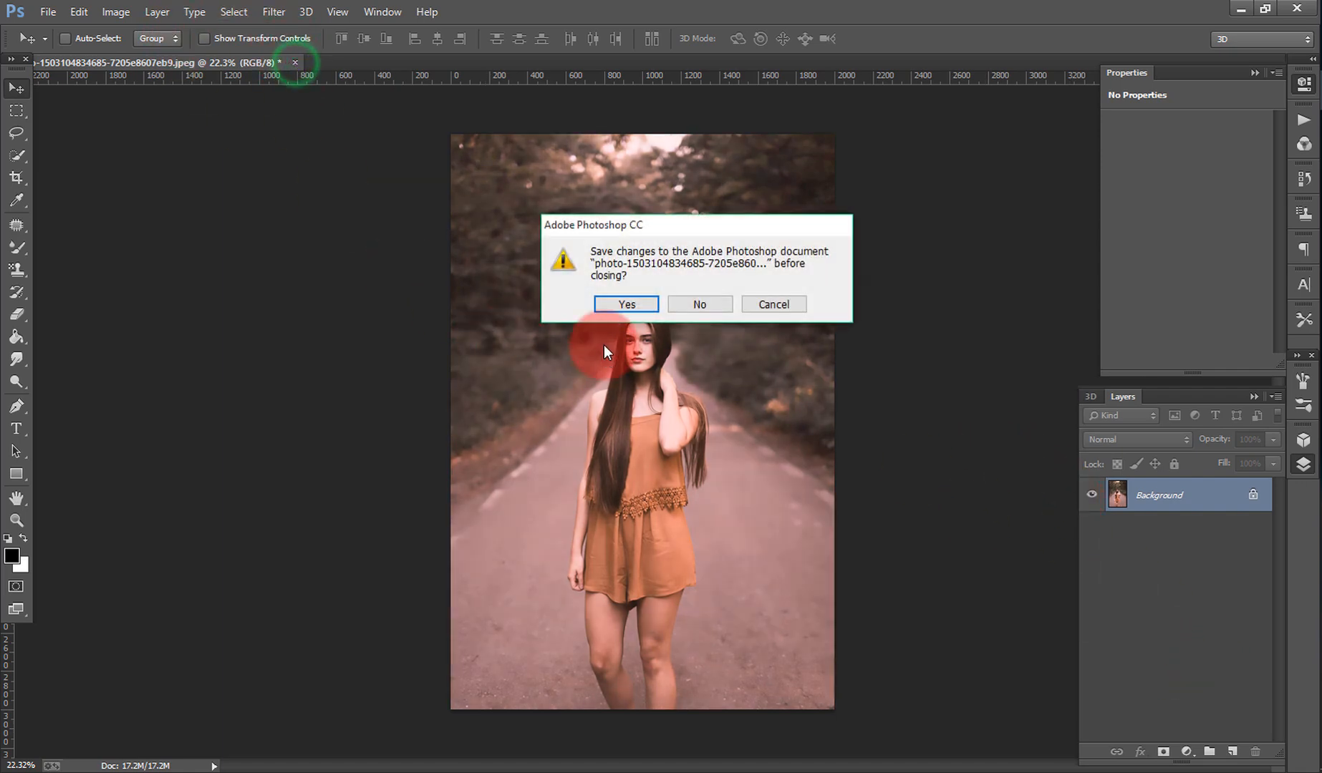
left_click(695, 308)
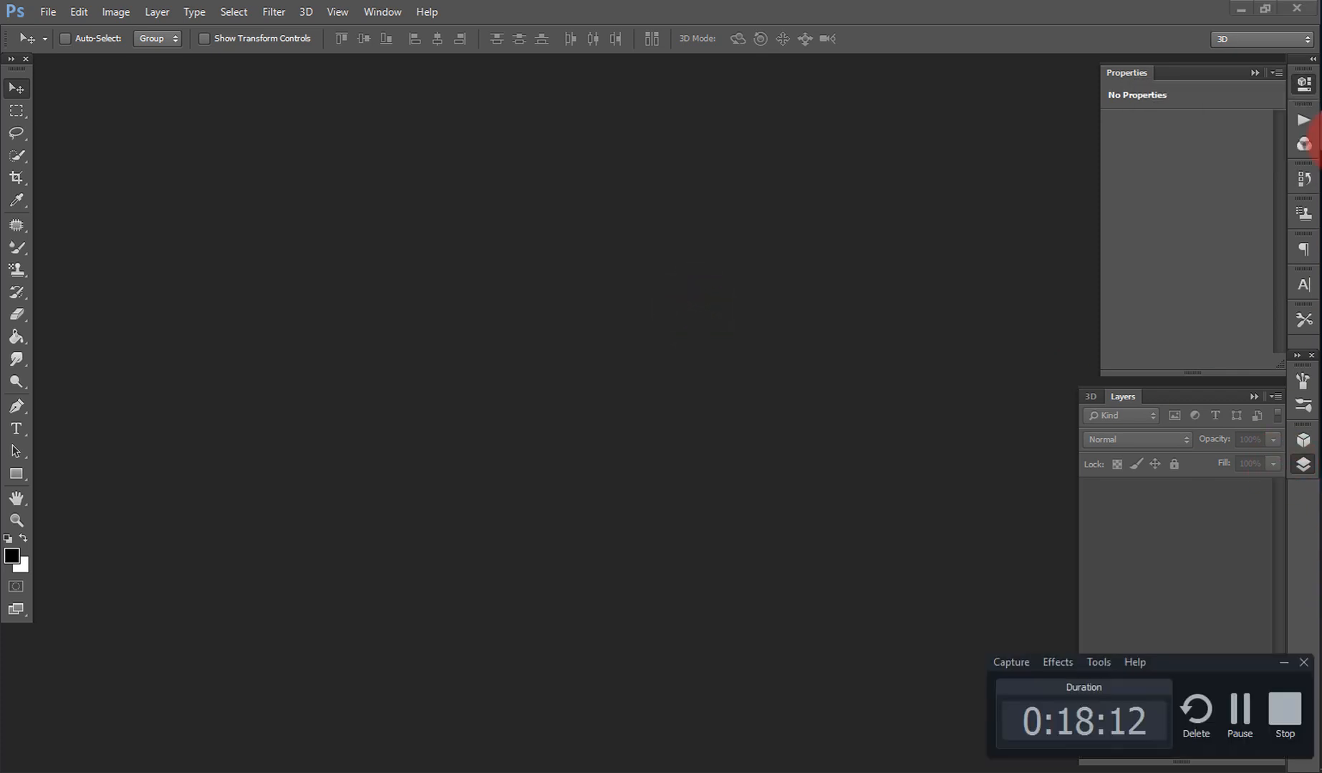
left_click(1272, 709)
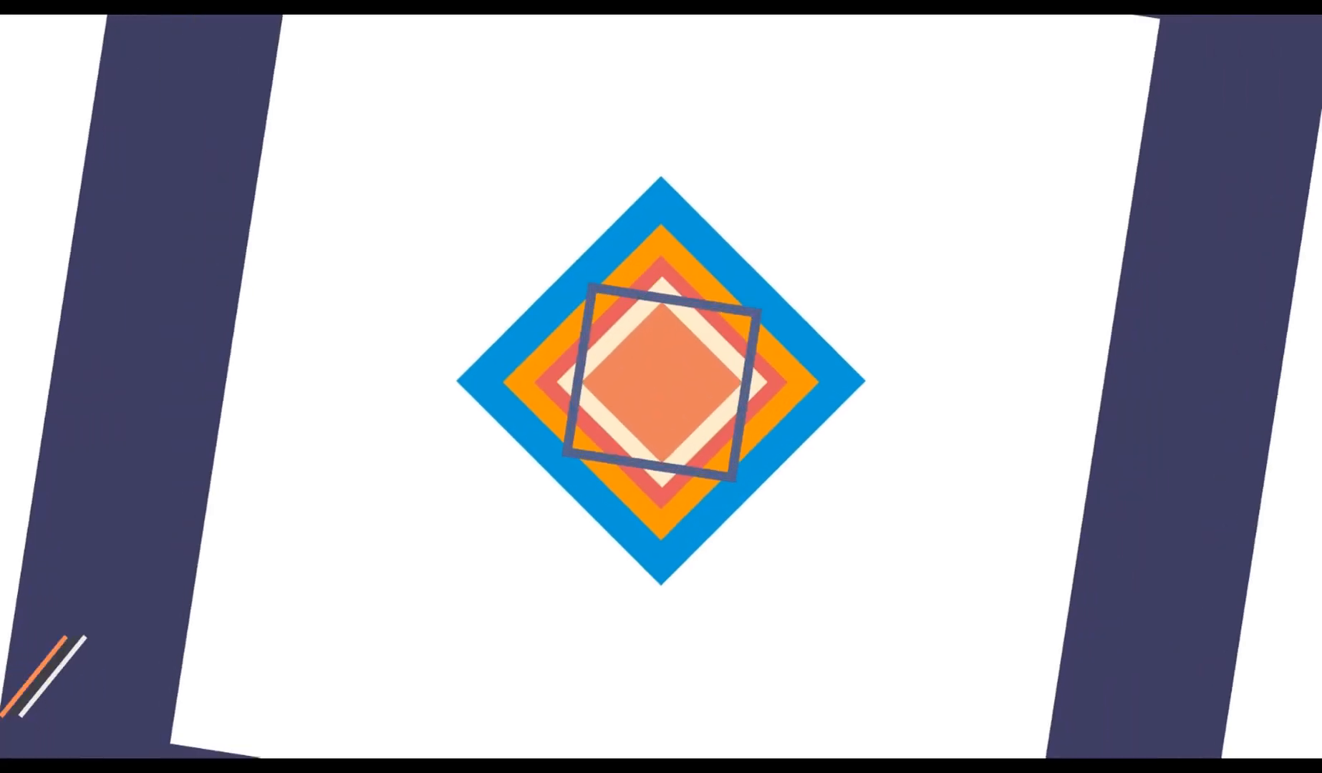